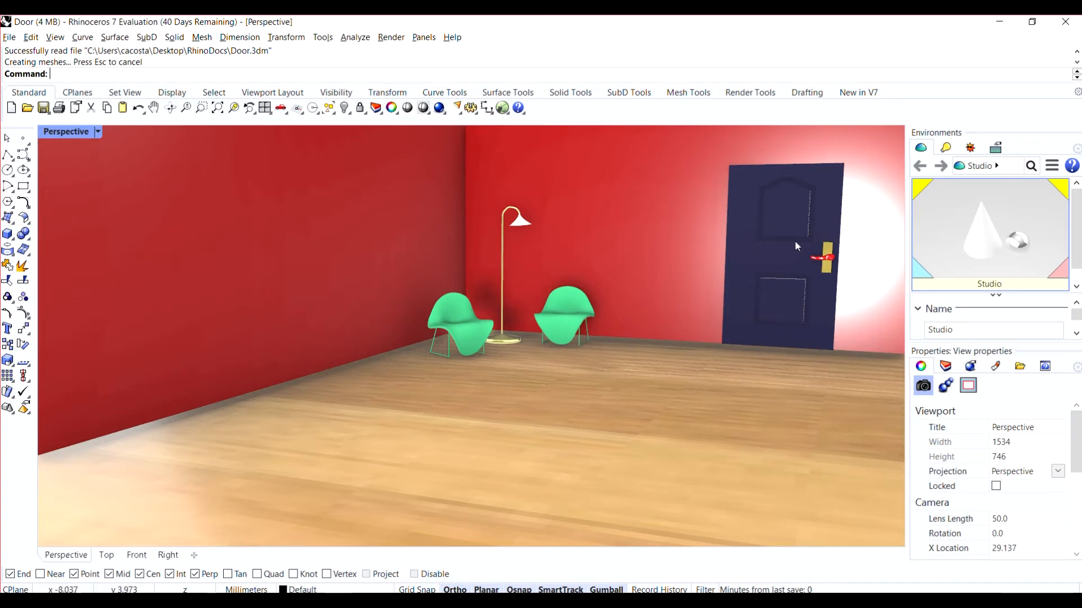
Step: Move the spotlight slightly in the negative X direction in the Top view, and return to the maximized Perspective view
double_click(69, 132)
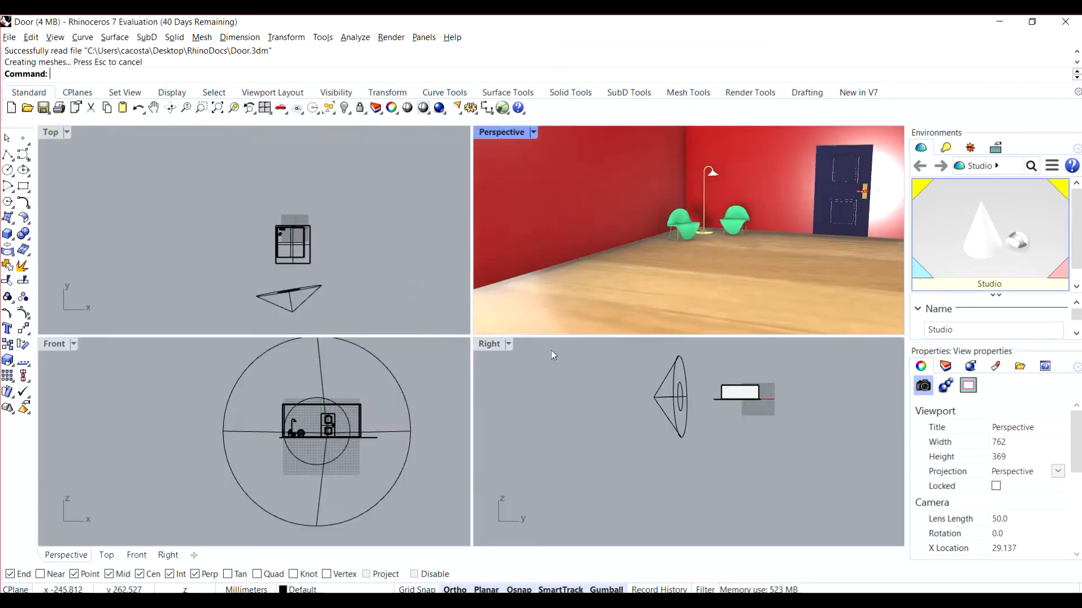
left_click(310, 299)
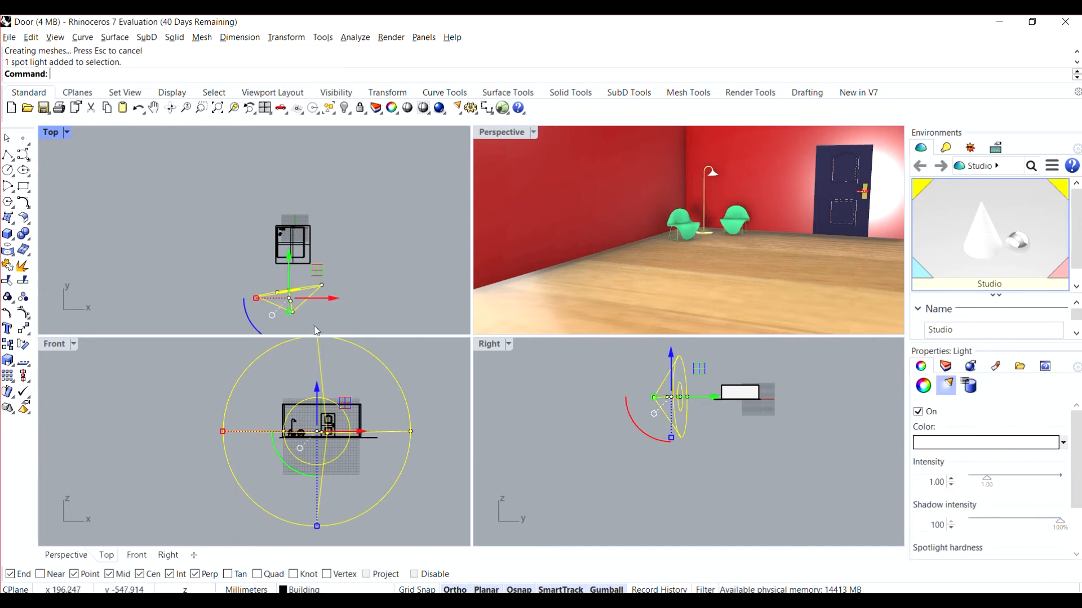
mouse_move(335, 299)
left_mouse_down()
mouse_move(355, 302)
mouse_move(298, 302)
mouse_move(331, 303)
mouse_move(310, 304)
mouse_move(319, 302)
left_mouse_up()
double_click(505, 135)
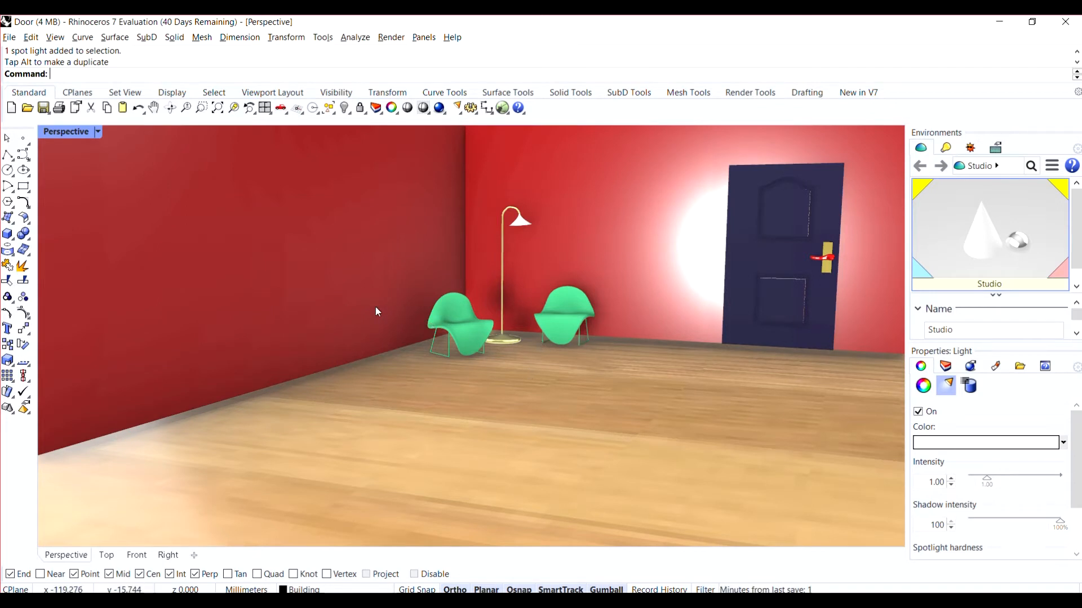
left_click(9, 37)
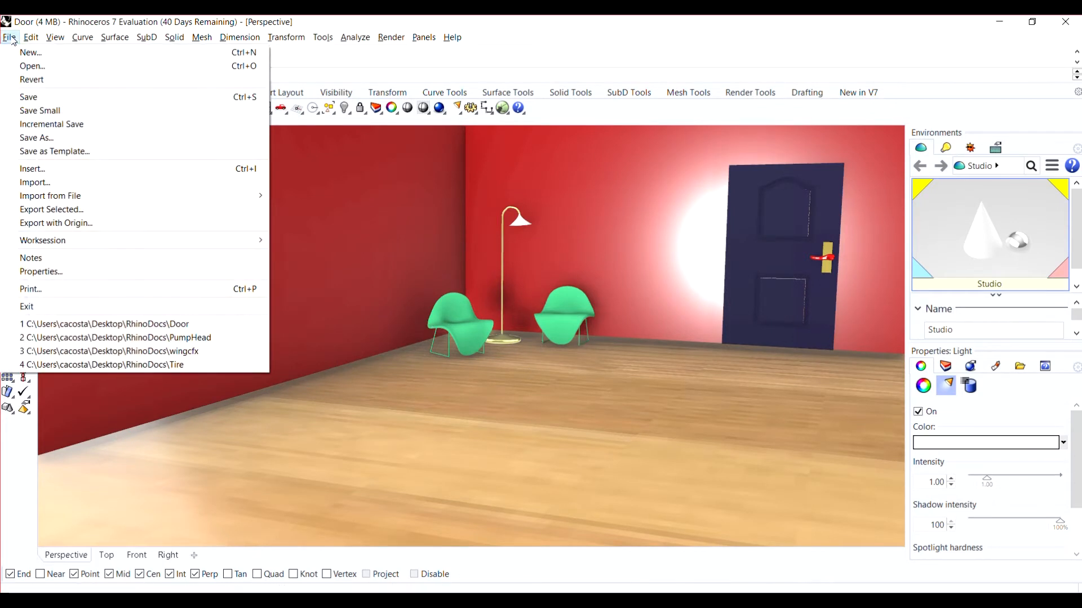
left_click(36, 53)
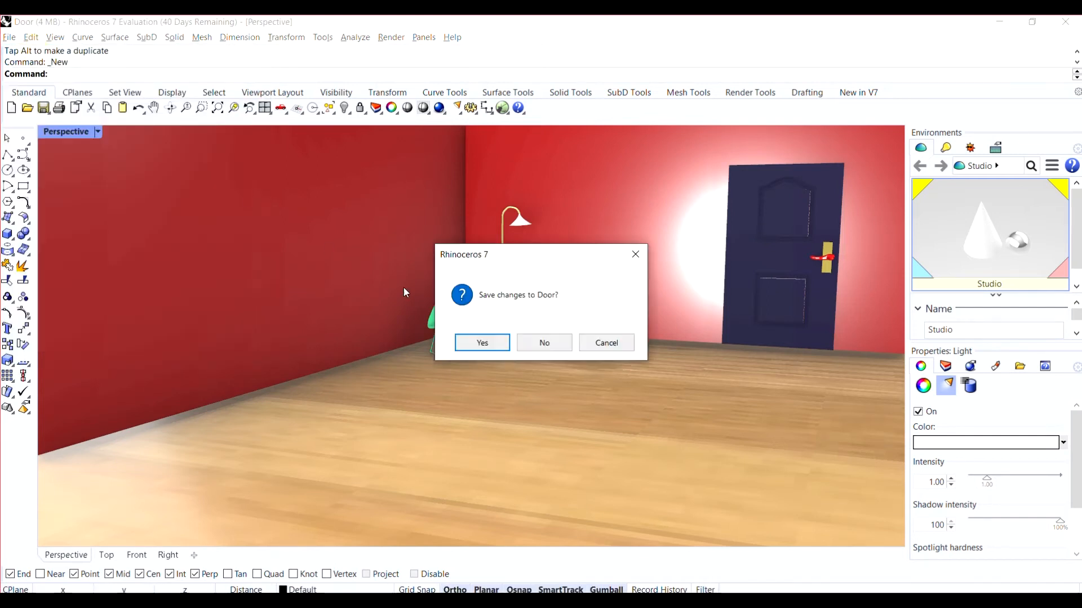
left_click(601, 349)
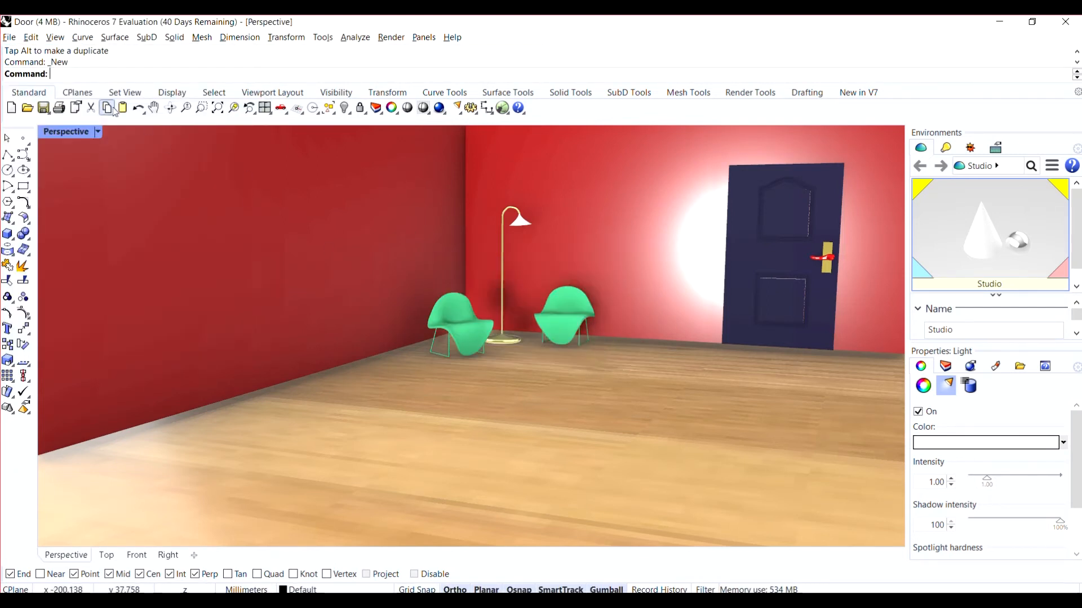
Step: Save the Door model and start a new model from the Large Objects - Feet template
left_click(10, 37)
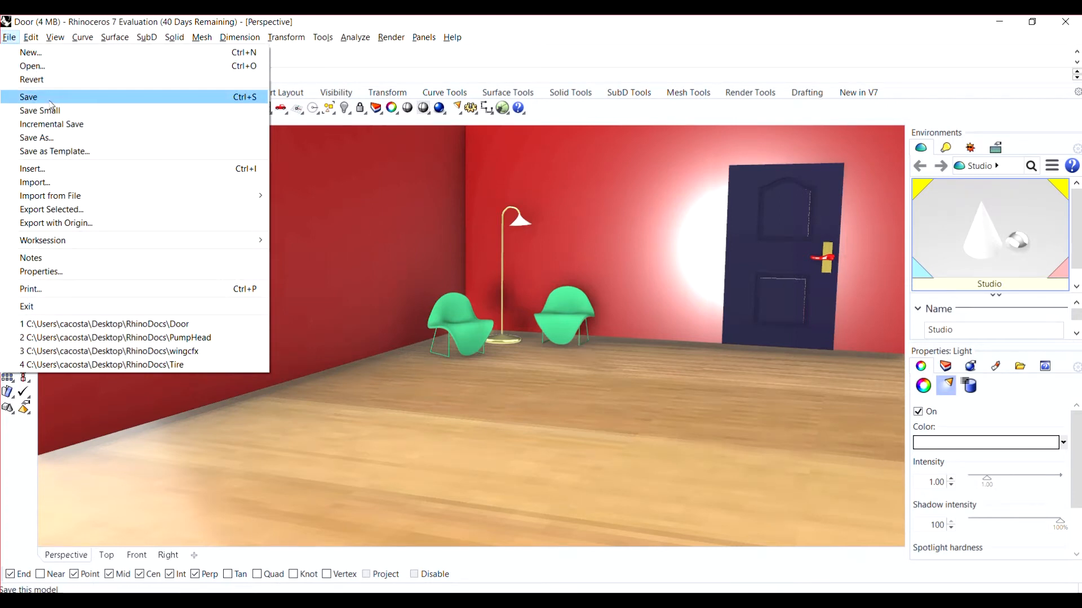
left_click(28, 96)
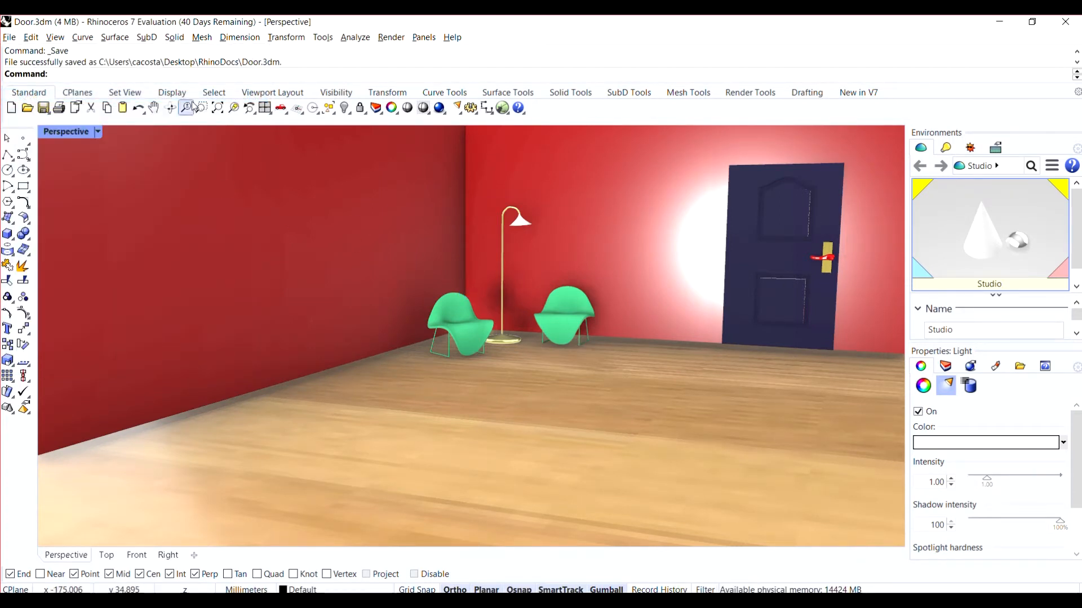
left_click(10, 37)
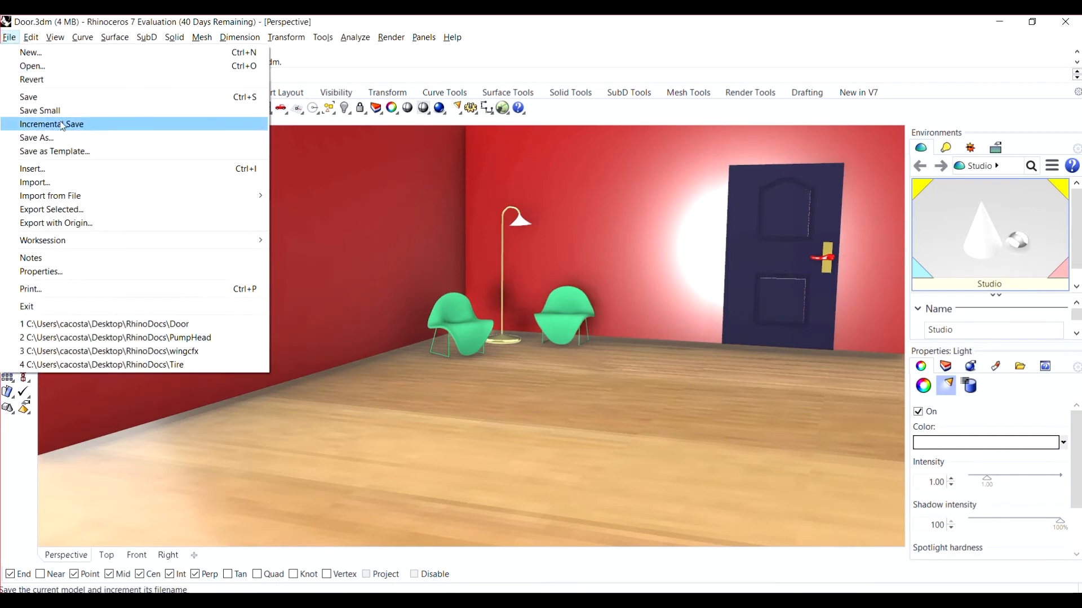
left_click(50, 53)
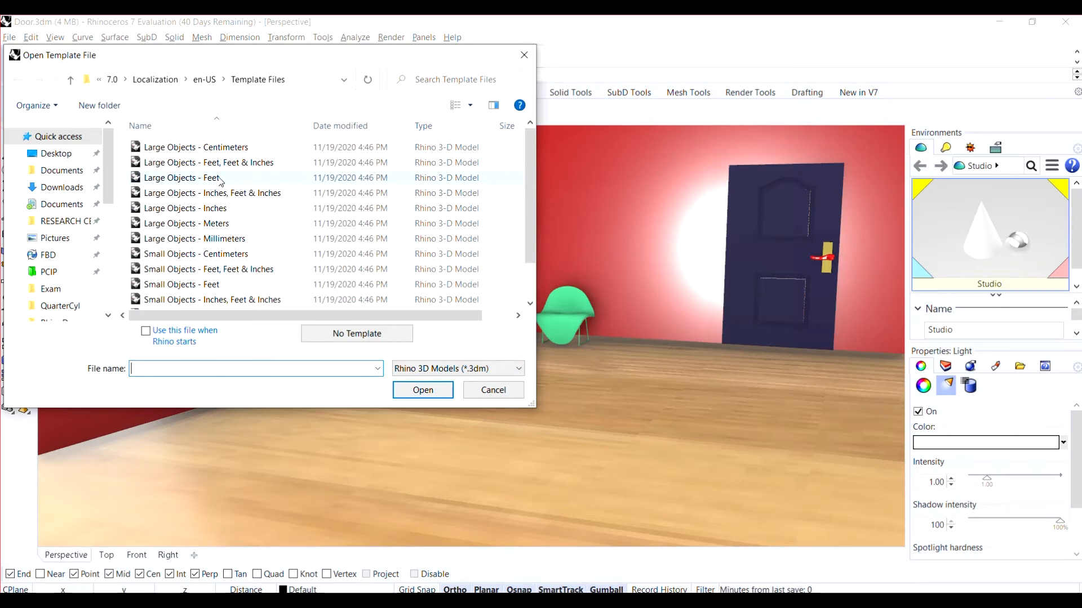
left_click(221, 179)
left_click(422, 390)
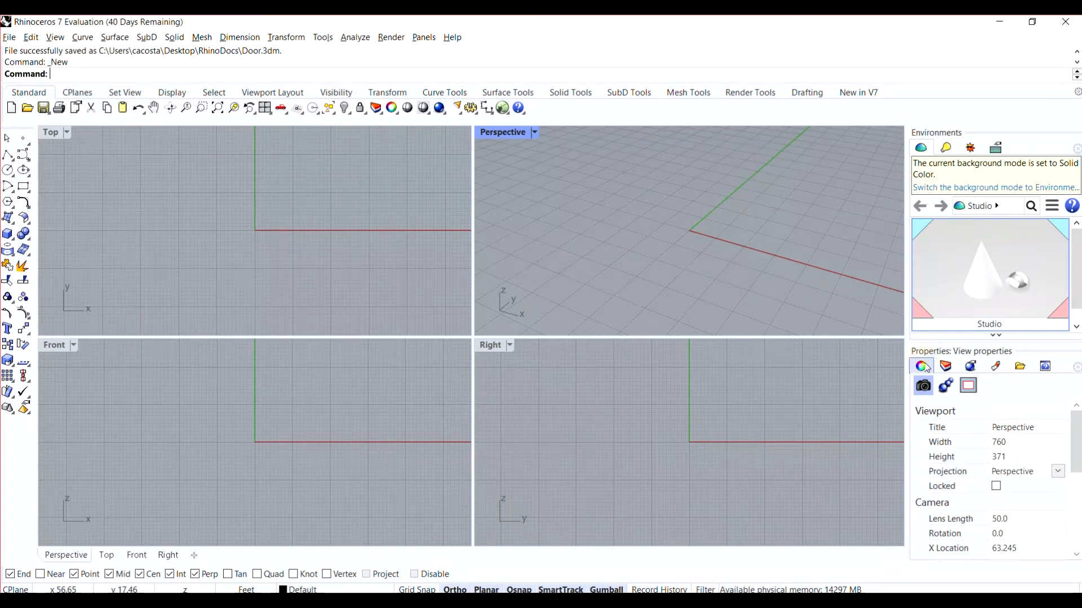
Step: Rename the Default layer as Door and Layer 01 as GndPlane
left_click(946, 366)
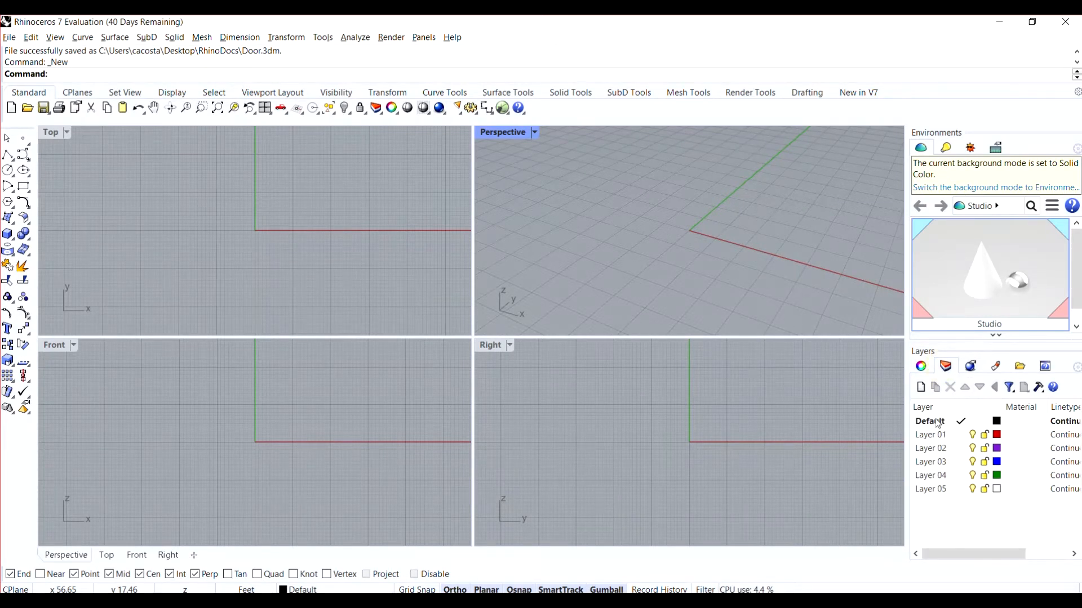
left_click(938, 424)
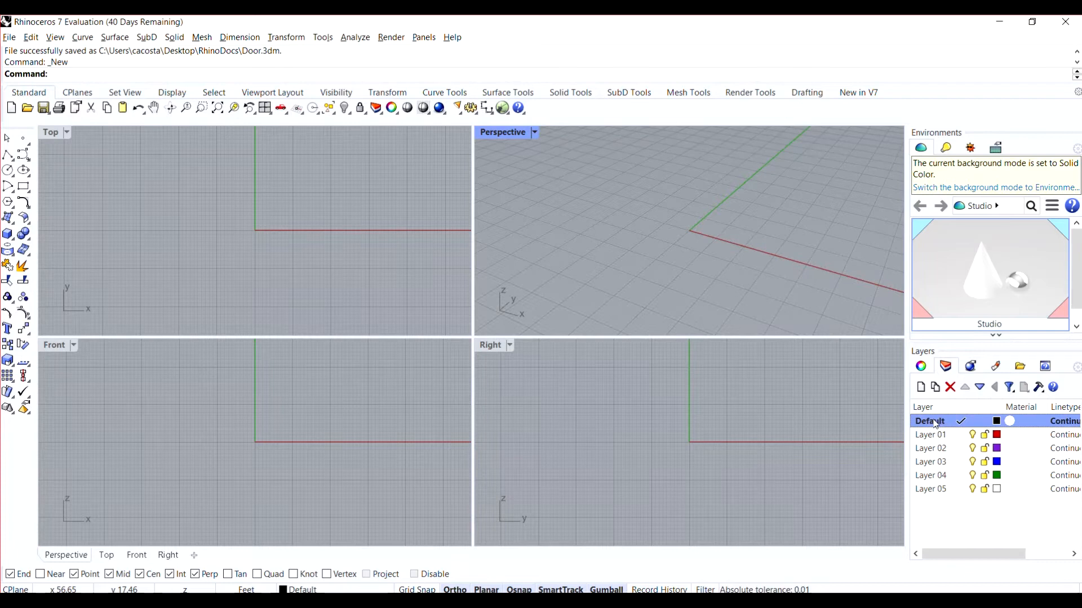
key("F2")
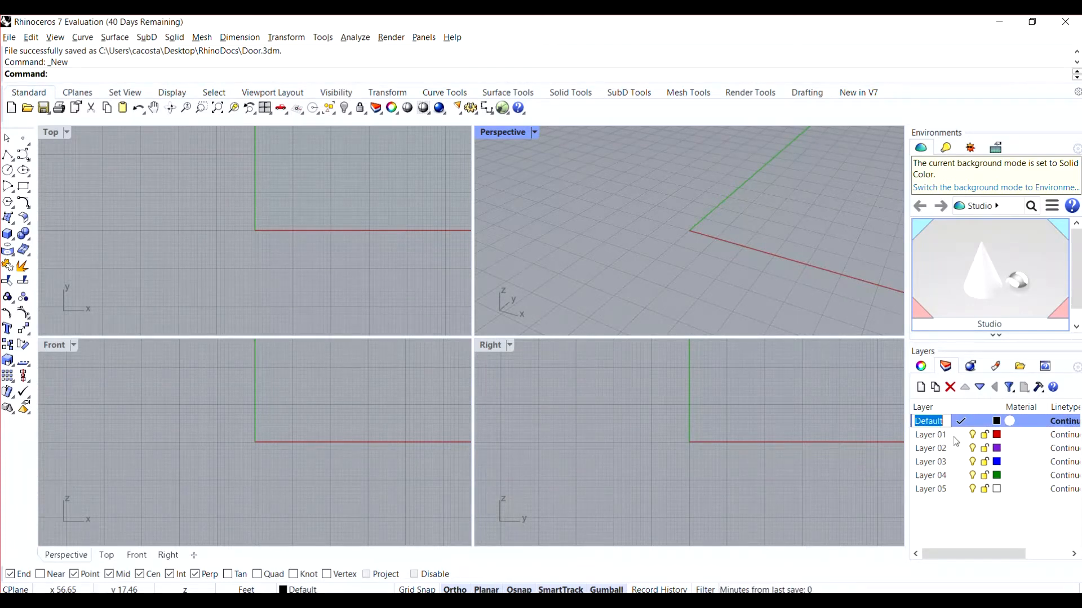
type("Door")
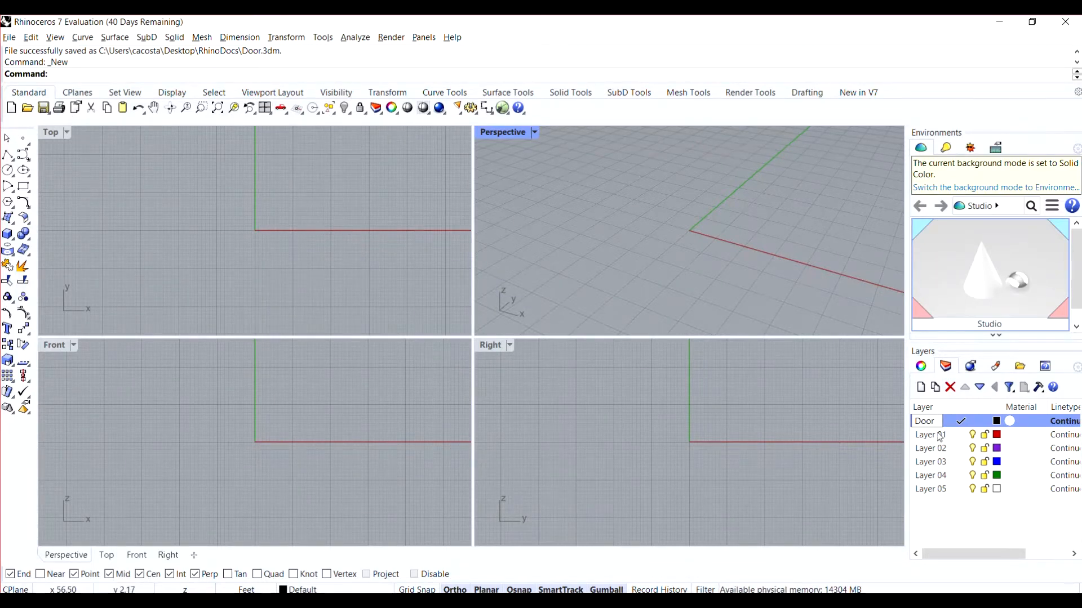
left_click(939, 436)
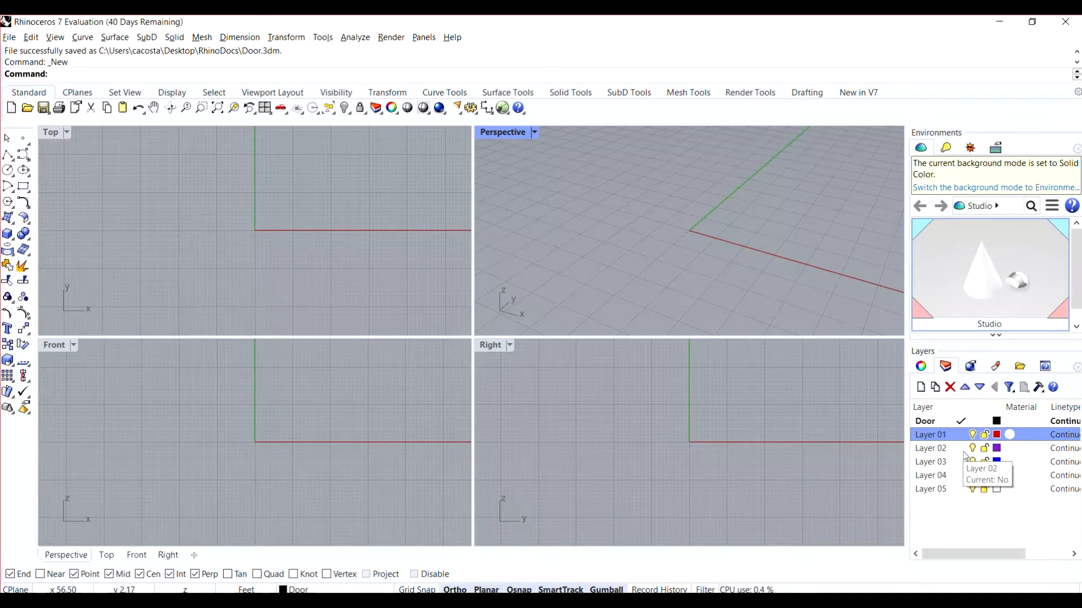
key("F2")
type("G")
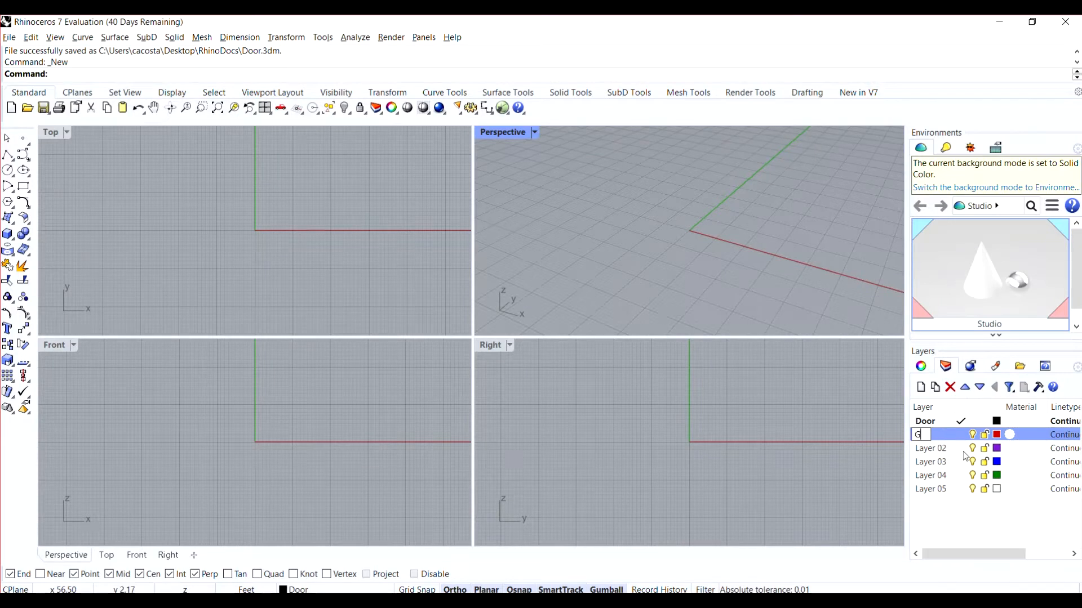
type("ndPlane")
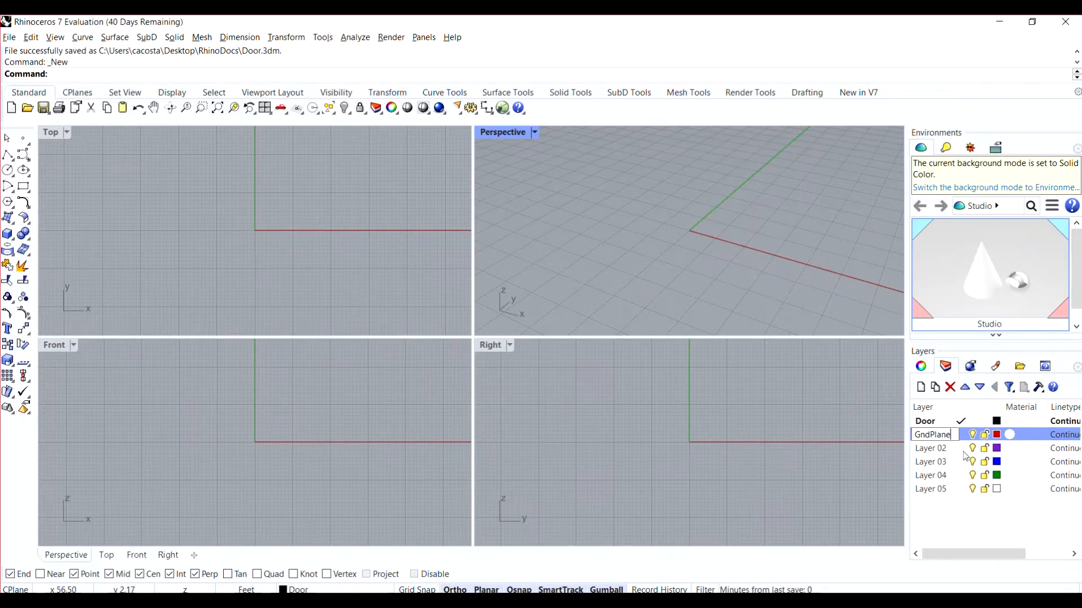
key("Return")
Step: Rename Layer 02 as Lights and Layer 03 as Crvs
left_click(939, 449)
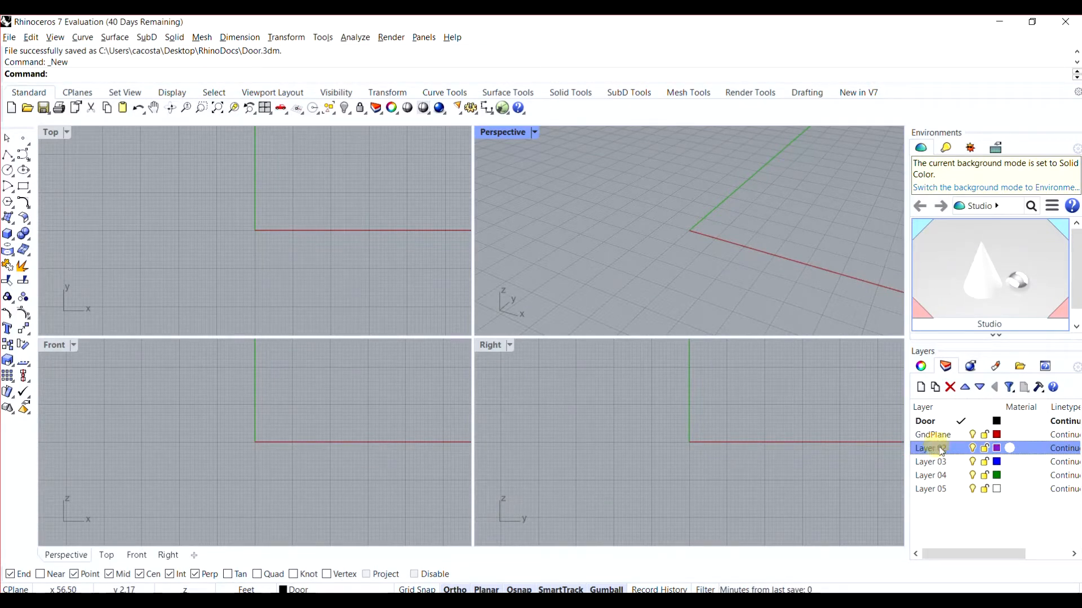
key("F2")
type("Lights")
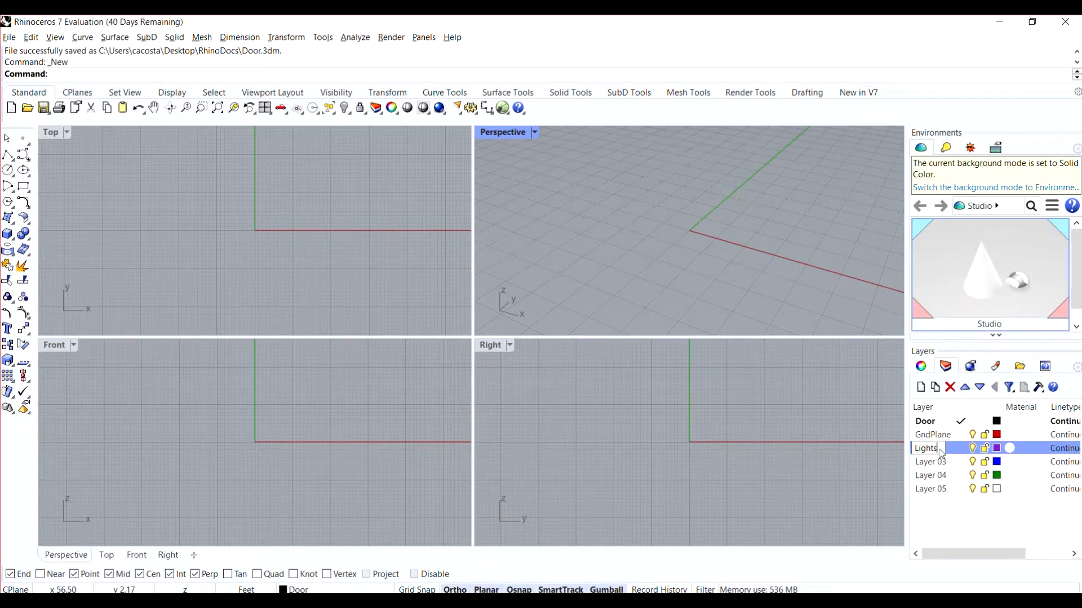
key("Return")
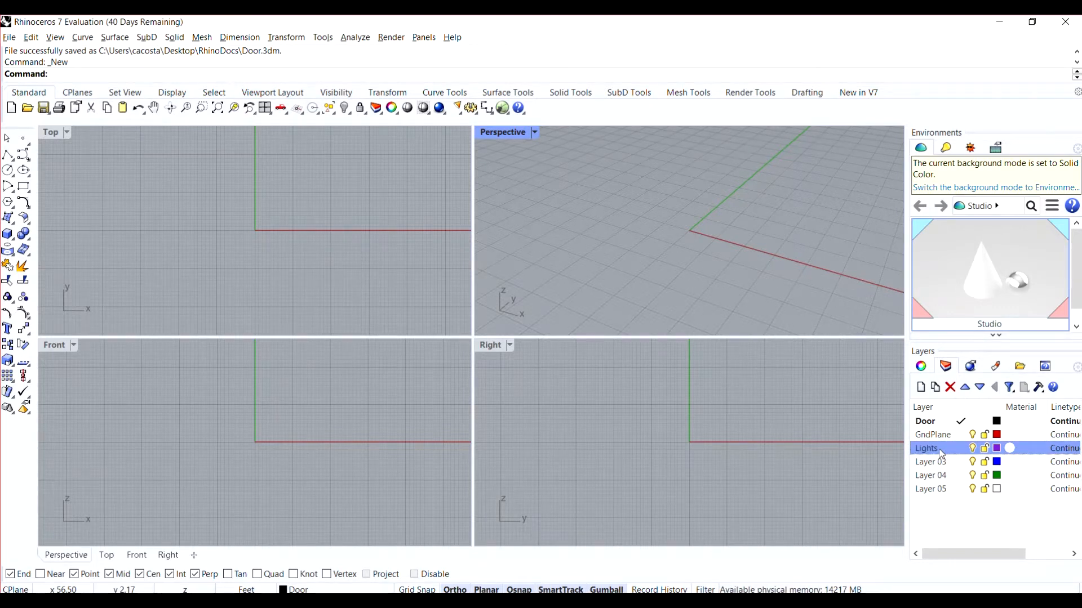
left_click(946, 462)
key("F2")
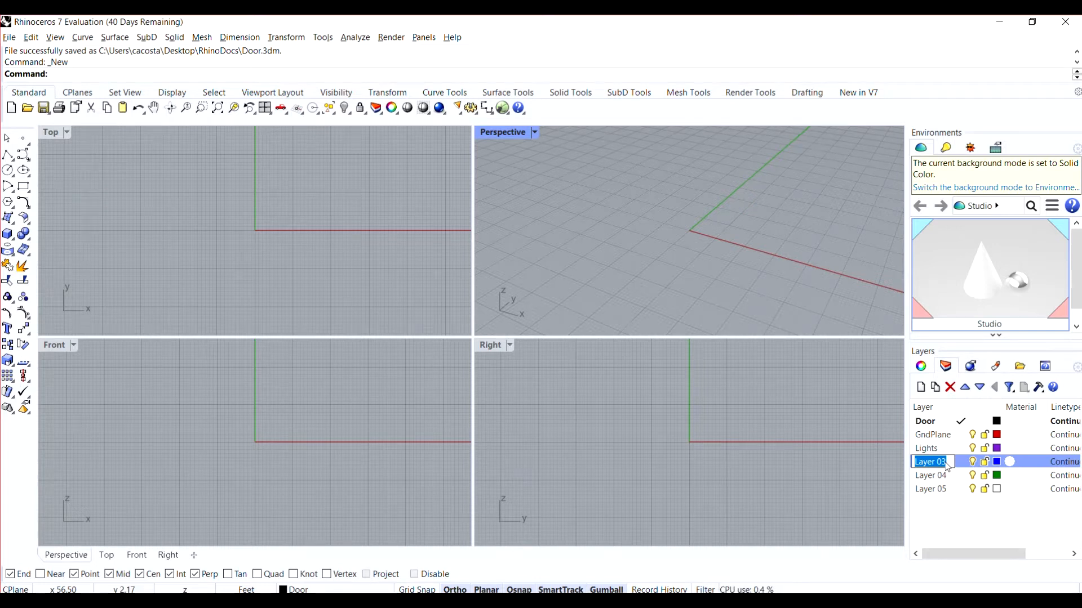
type("Cr")
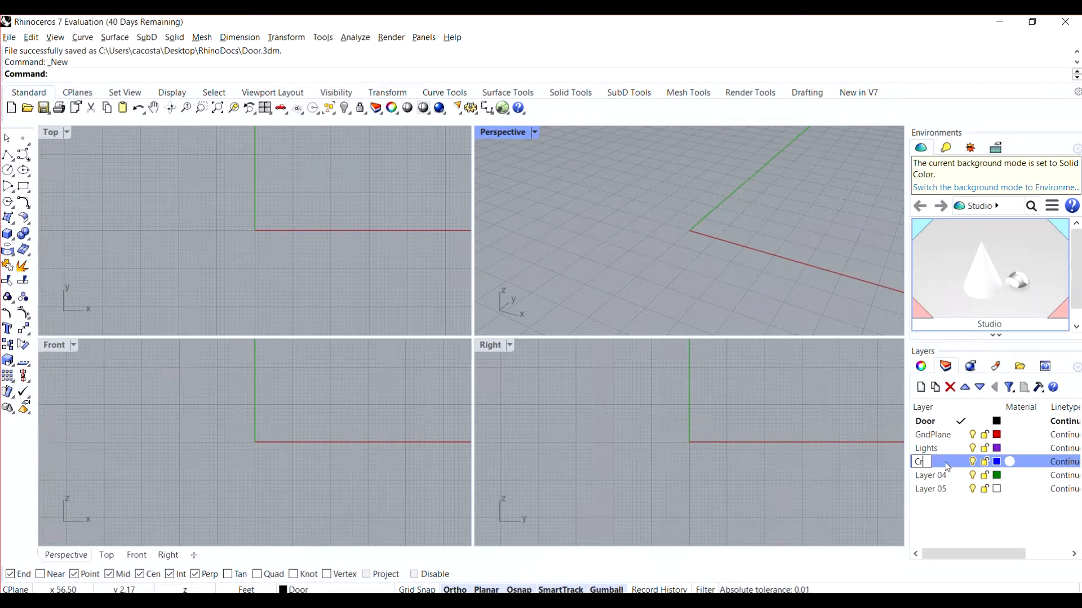
type("vs")
key("Return")
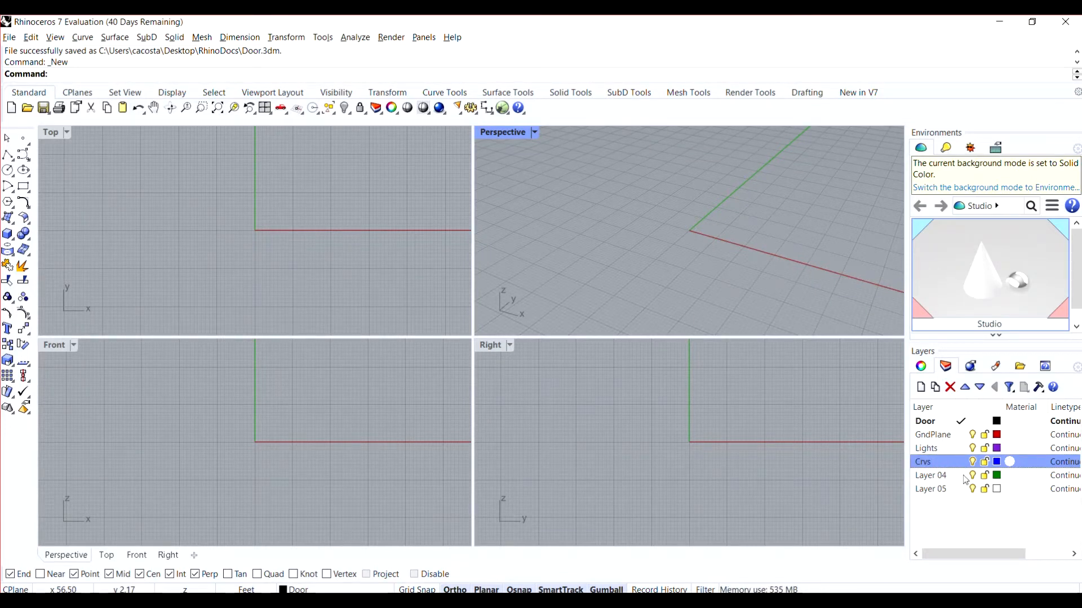
Step: Select the Door layer, maximize the Front view and turn on Grid Snap
left_click(930, 420)
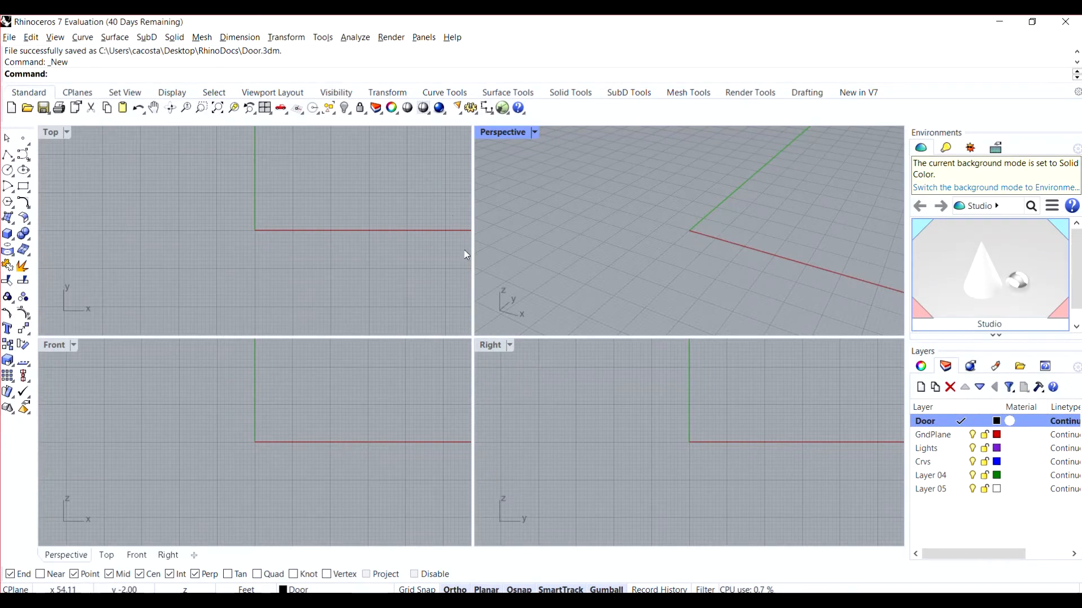
double_click(56, 345)
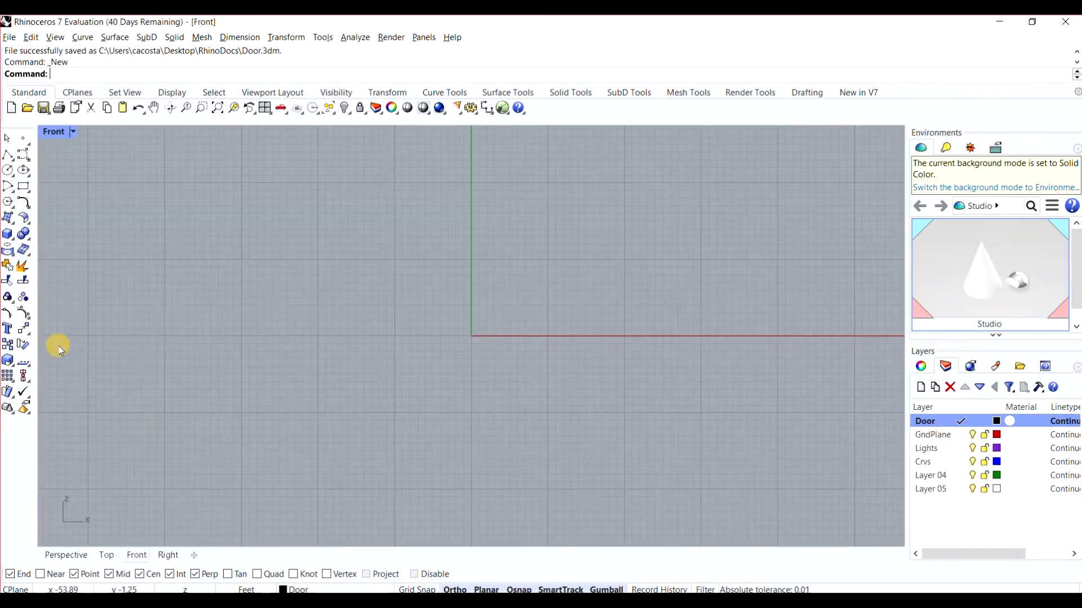
left_click(417, 589)
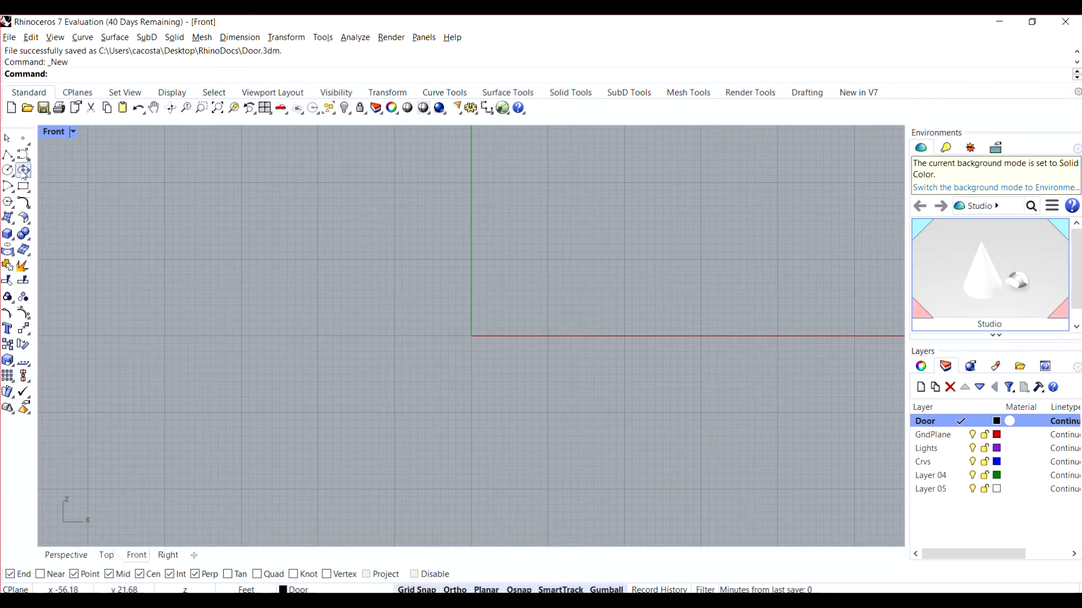
Step: Create a door box in the Front view from the origin, with length 6 ft, width 12 ft and height 0.5 ft
type("bo")
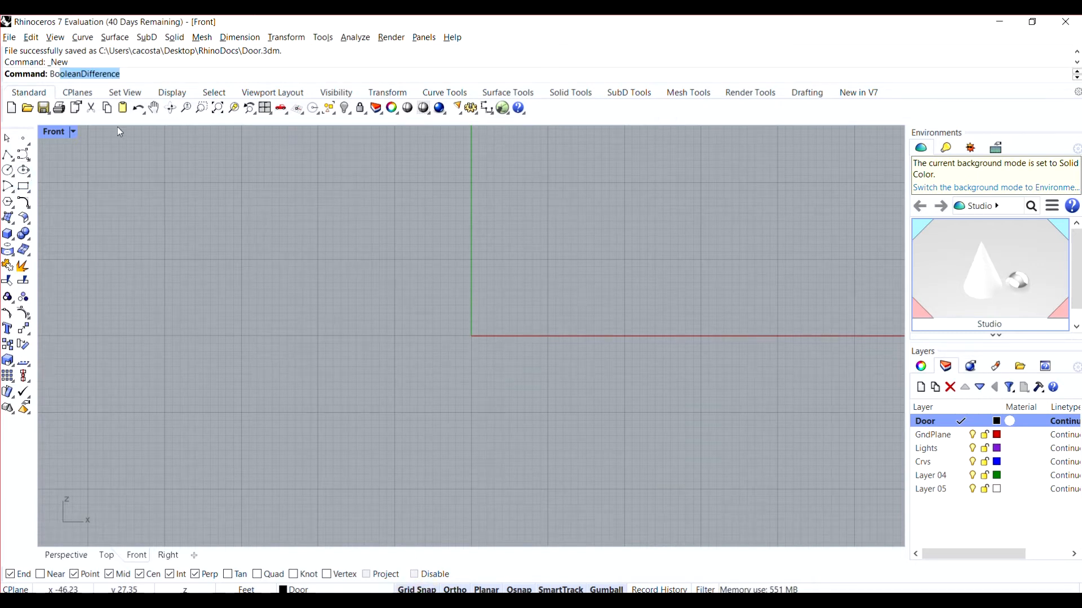
type("x")
key("Return")
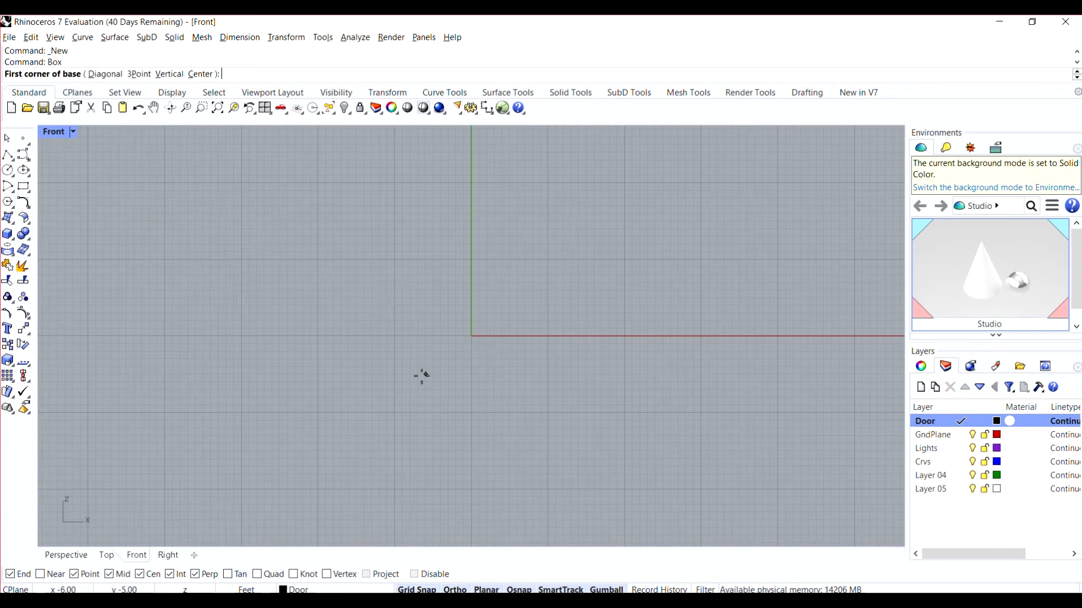
type("0")
key("Return")
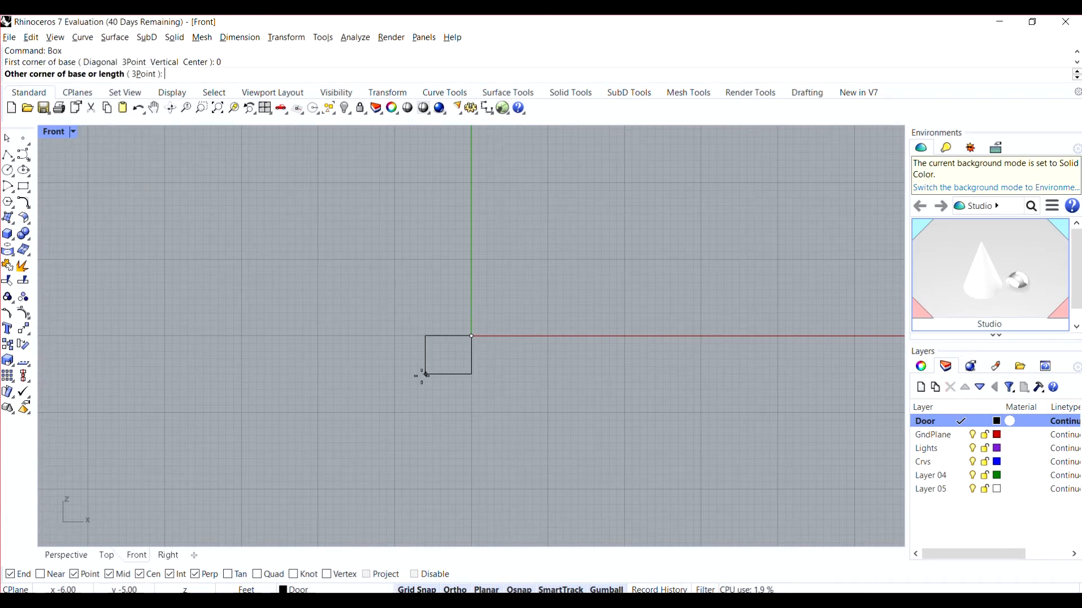
type("6ft")
key("Return")
type("12")
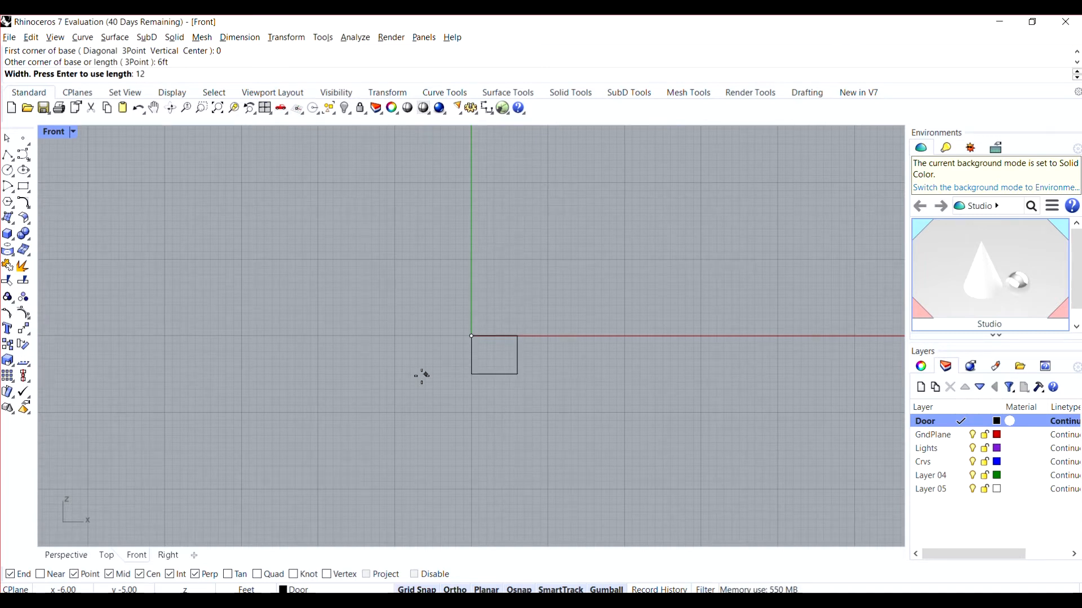
type("ft")
key("Return")
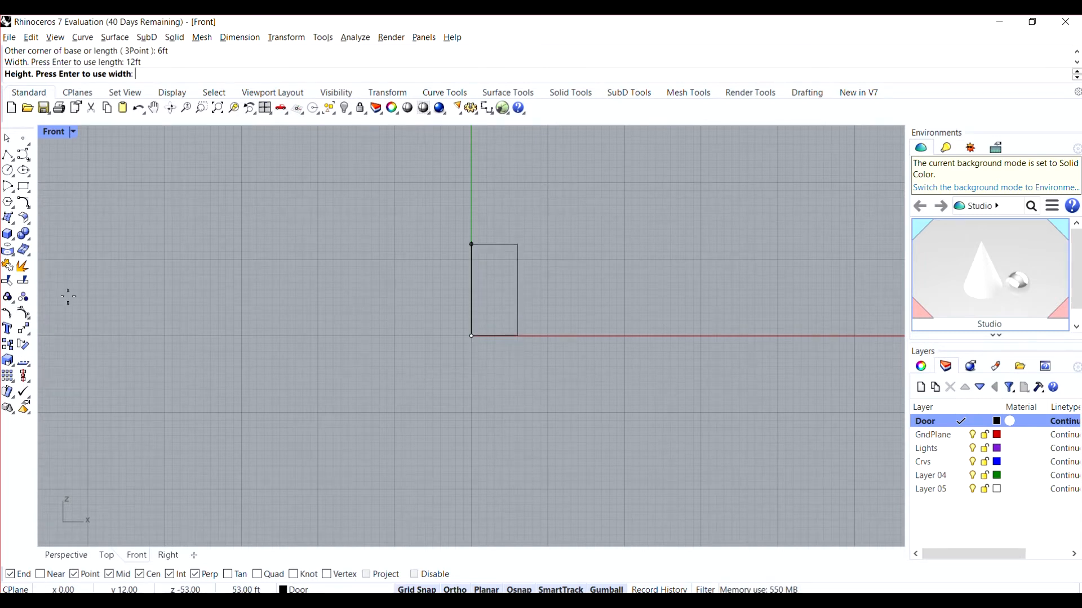
double_click(62, 133)
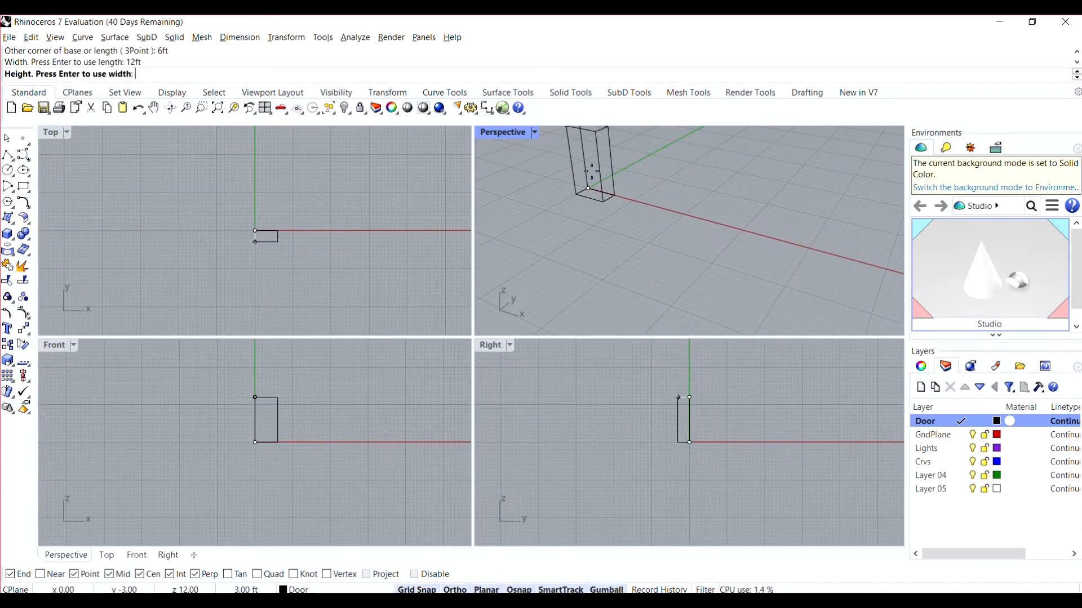
type("0.5ft")
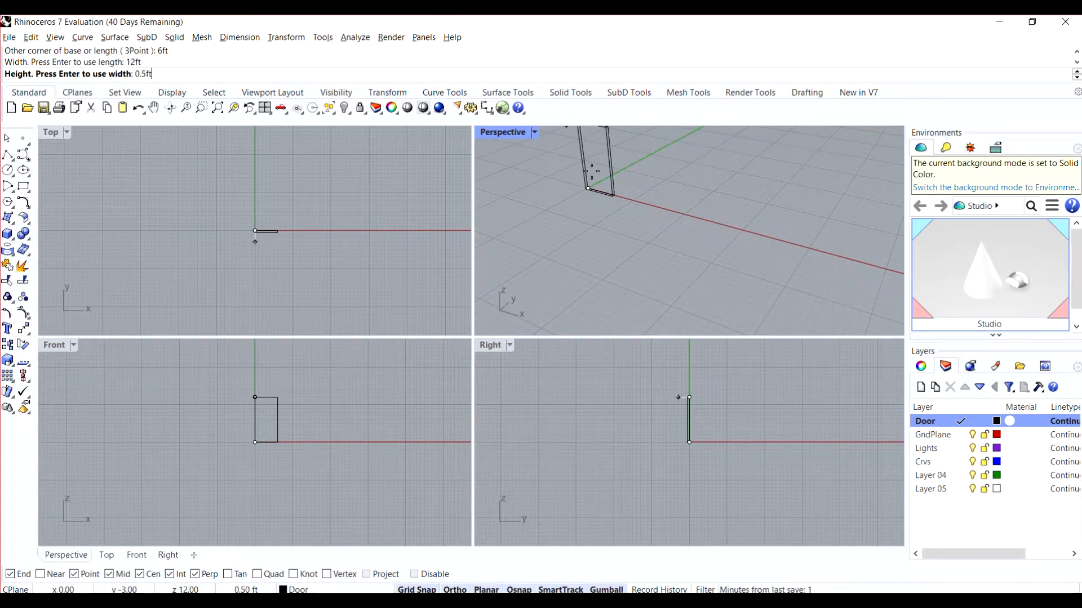
key("Return")
Step: Set the Perspective view to the Shaded display mode
key("ctrl+alt+s")
scroll(590, 173, "up", 8)
scroll(589, 214, "down", 7)
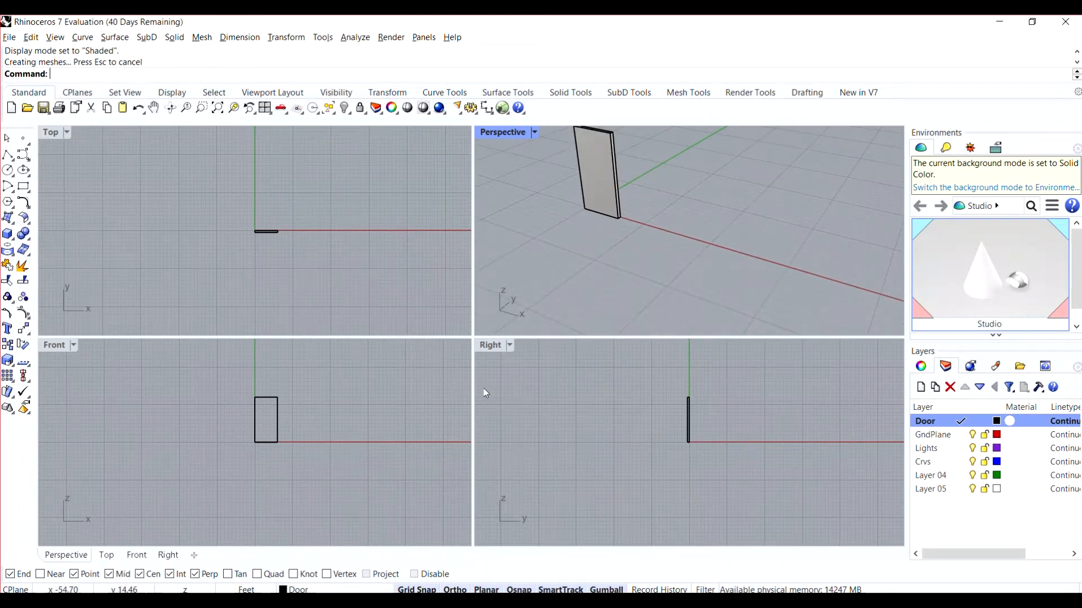
Step: Maximize the Front view with the door in close-up
scroll(256, 417, "up", 6)
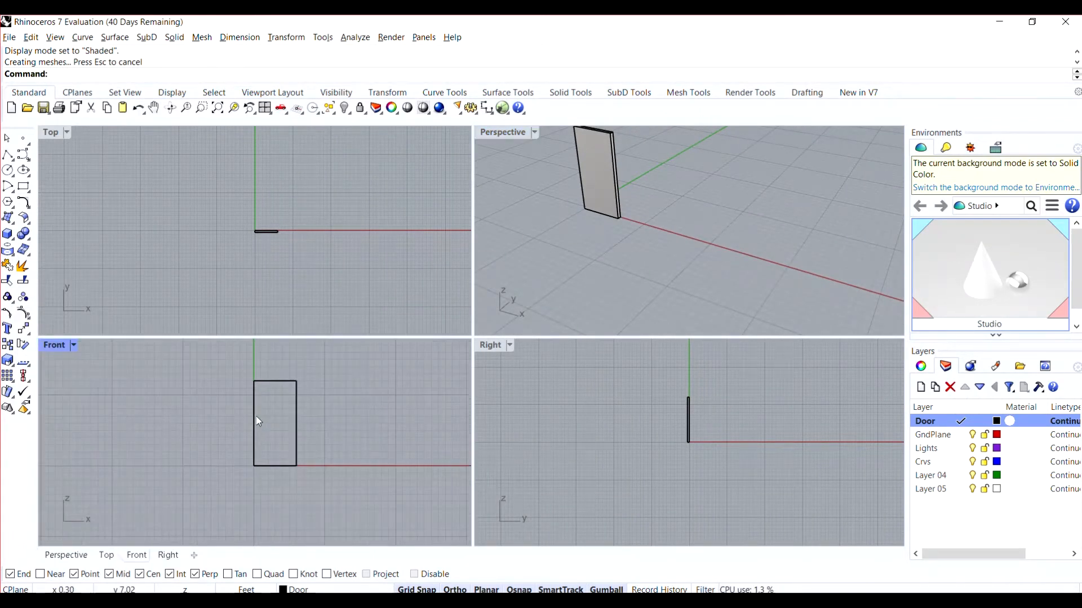
scroll(258, 421, "up", 3)
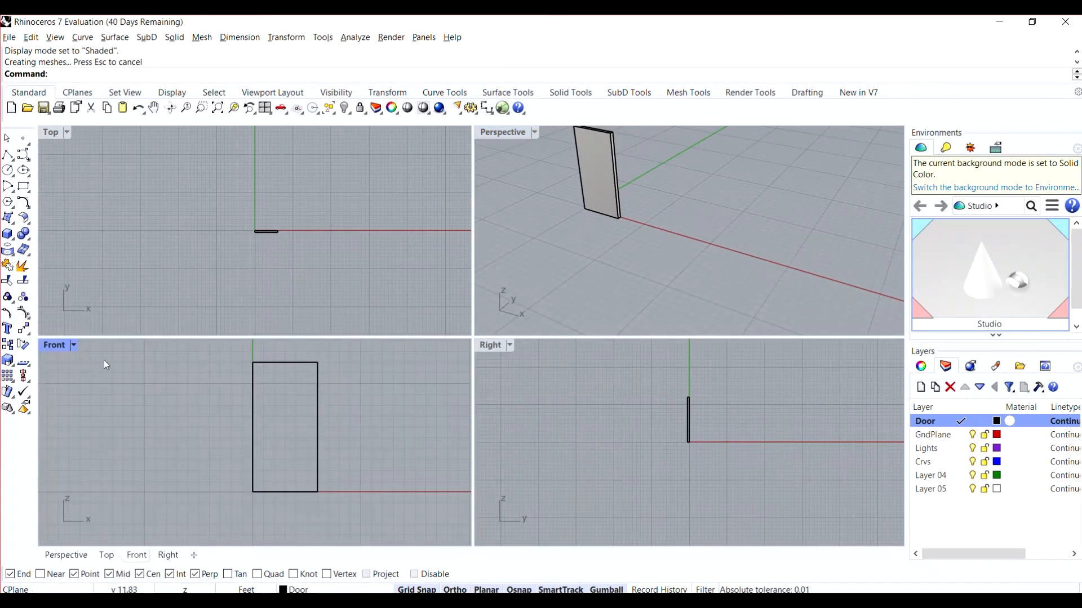
double_click(59, 346)
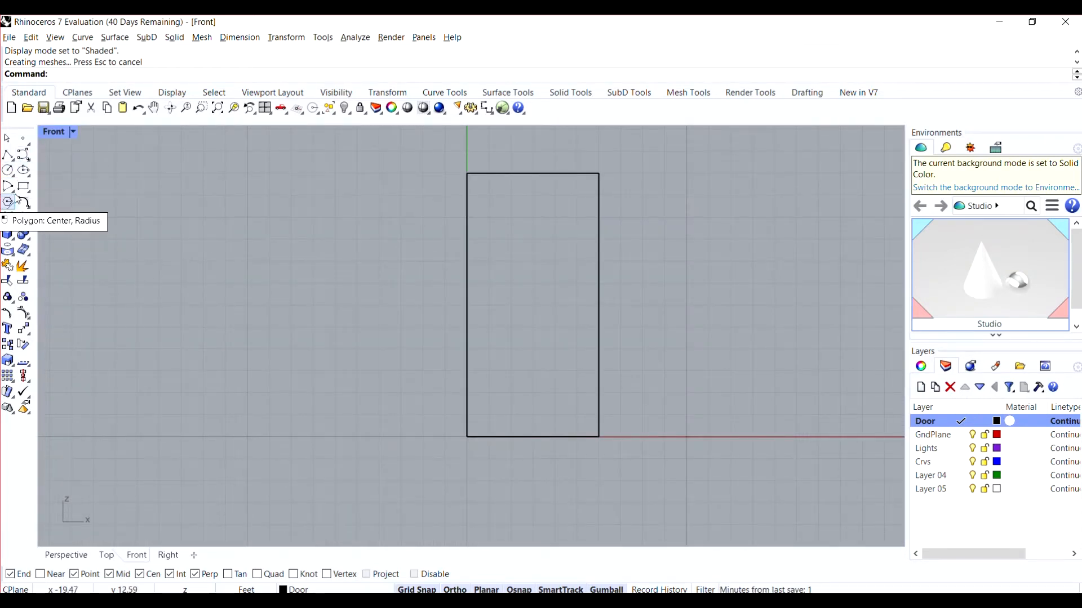
left_click(8, 155)
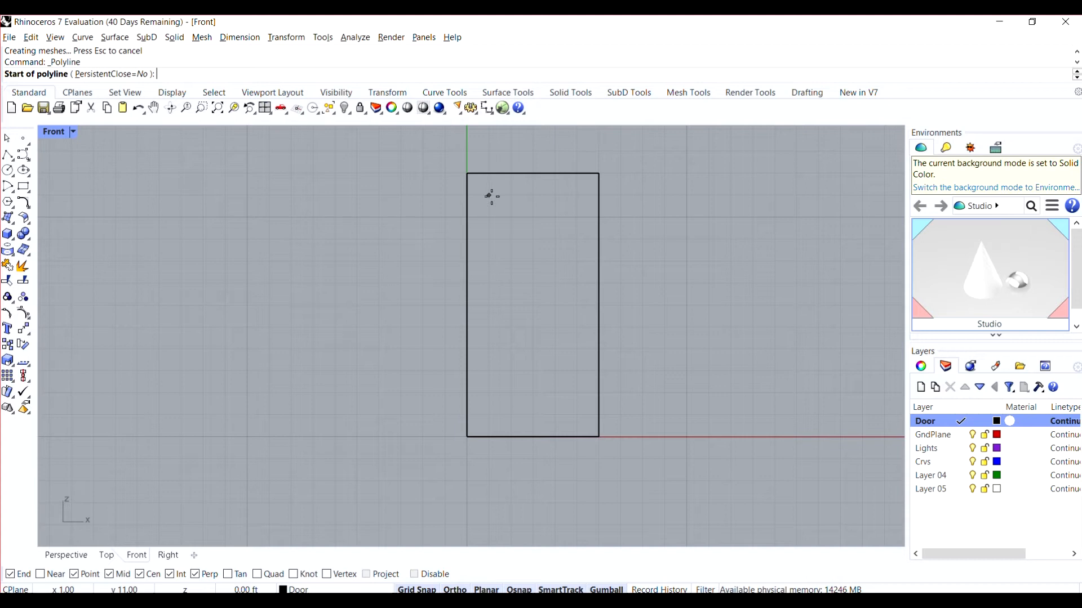
left_click(489, 283)
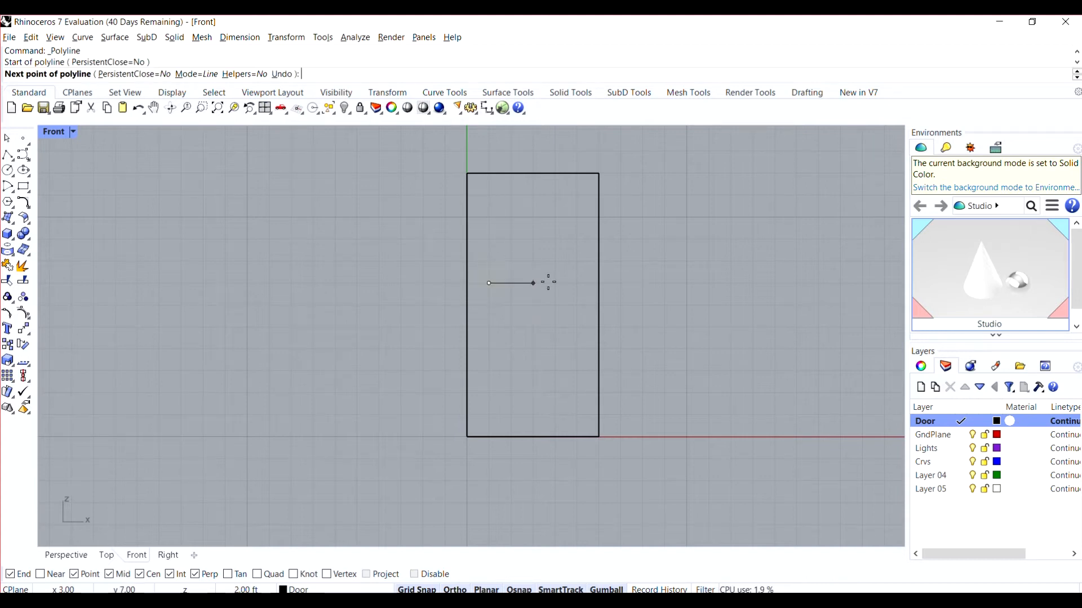
left_click(577, 283)
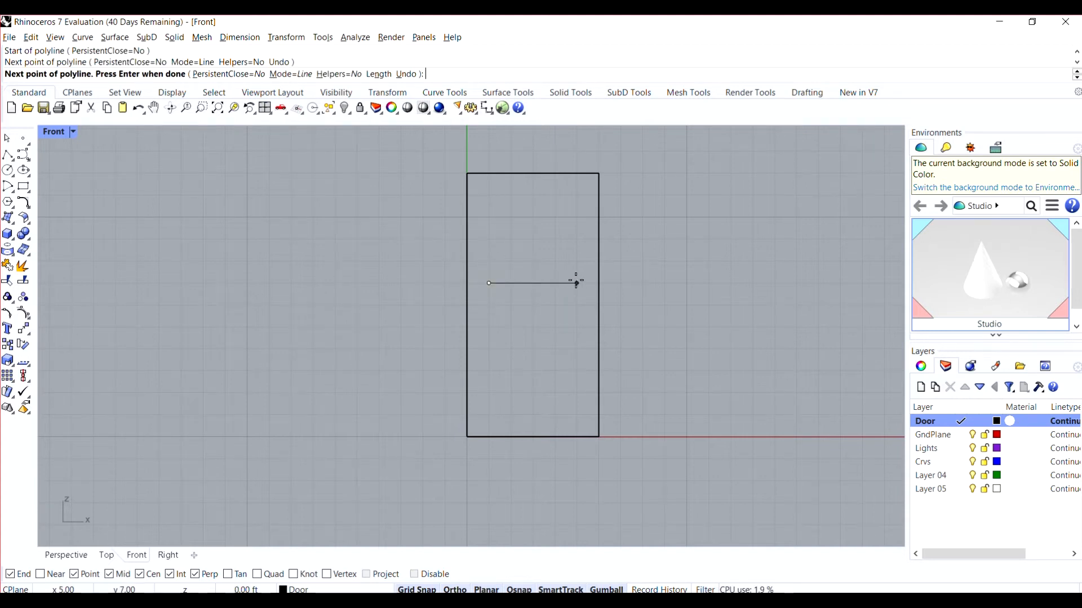
left_click(576, 195)
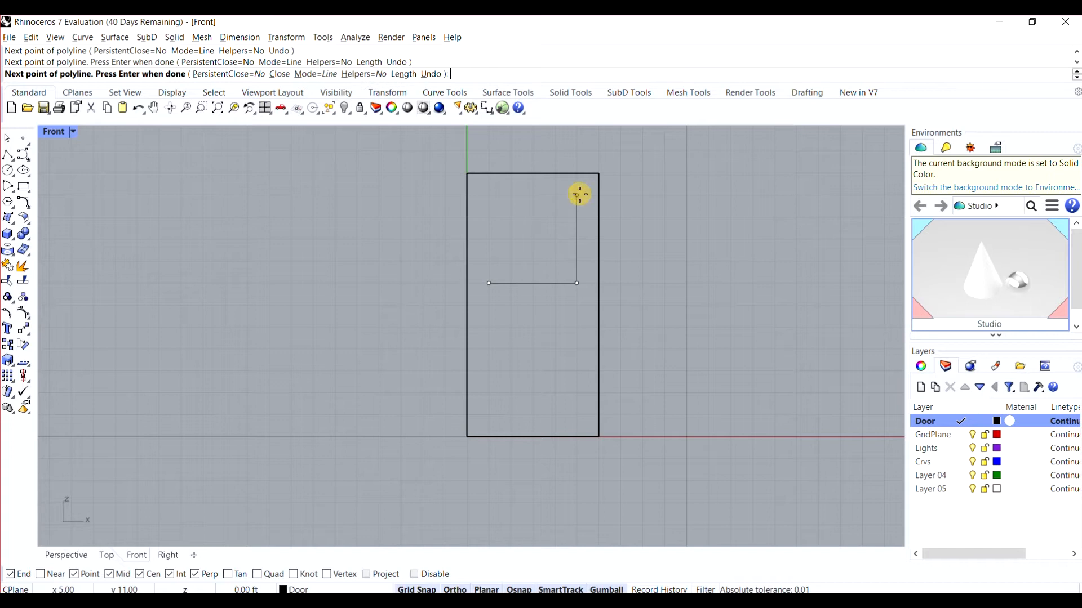
left_click(12, 189)
left_click(42, 191)
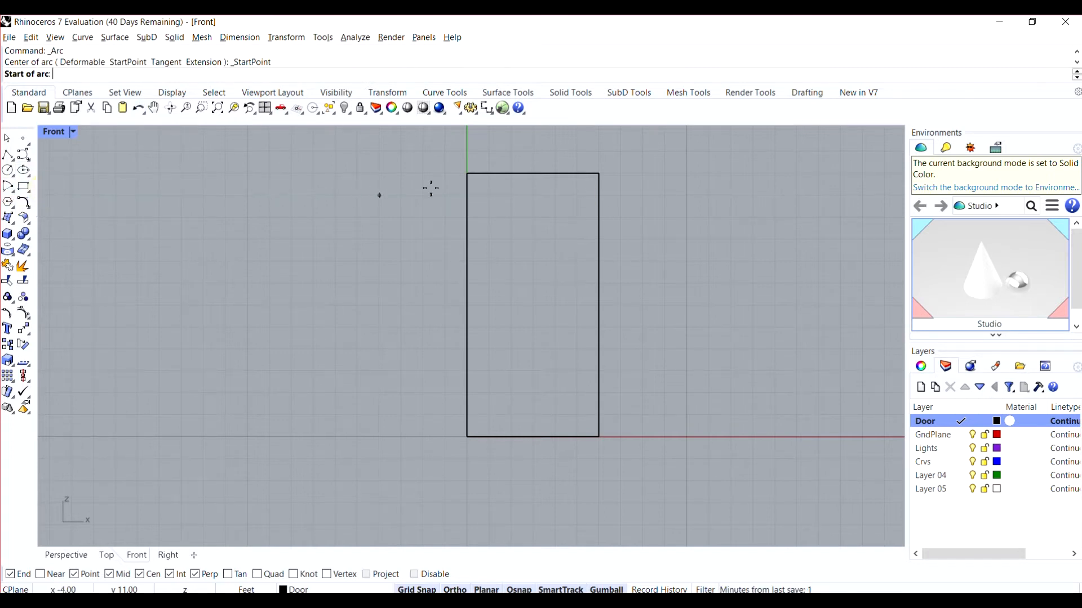
Step: Draw an open U-shaped polyline on the upper door through grid points (1,11), (1,7), (5,7) and (5,11)
left_click(8, 155)
left_click(488, 195)
left_click(489, 283)
left_click(576, 283)
left_click(579, 195)
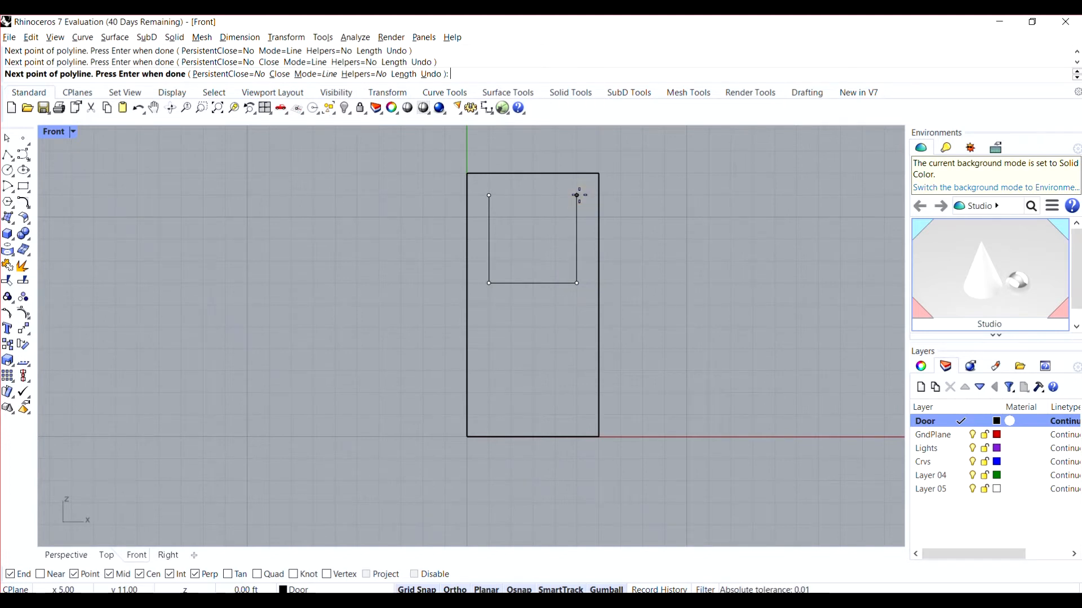
left_click(577, 195)
key("Return")
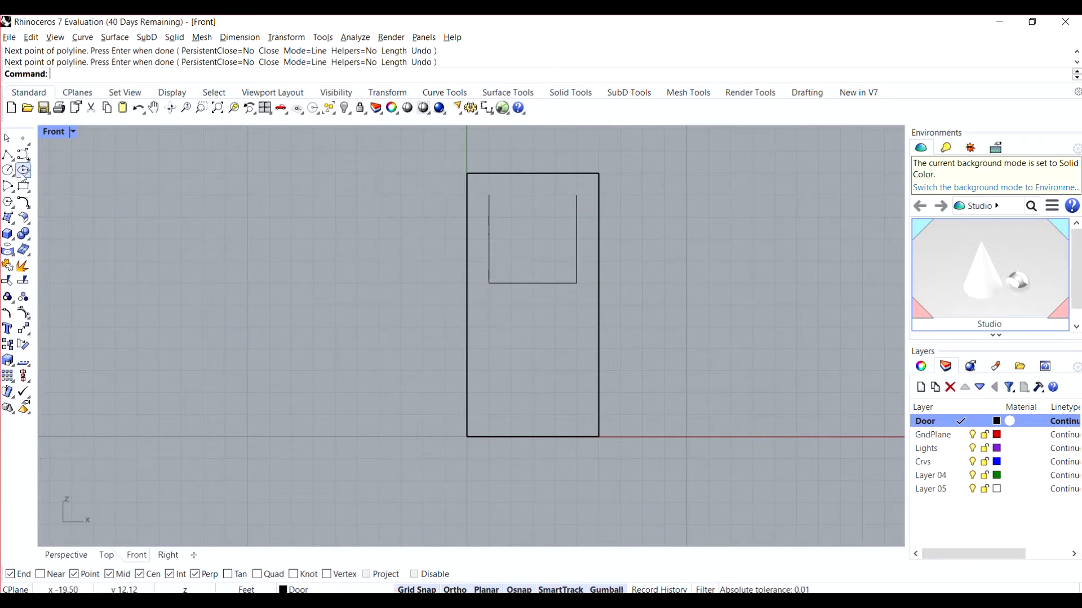
Step: Close the upper panel outline with a three-point arc between the polyline's open ends, rising about 0.33 ft, with Grid Snap and Ortho off
left_click(23, 202)
left_click(489, 195)
left_click(576, 196)
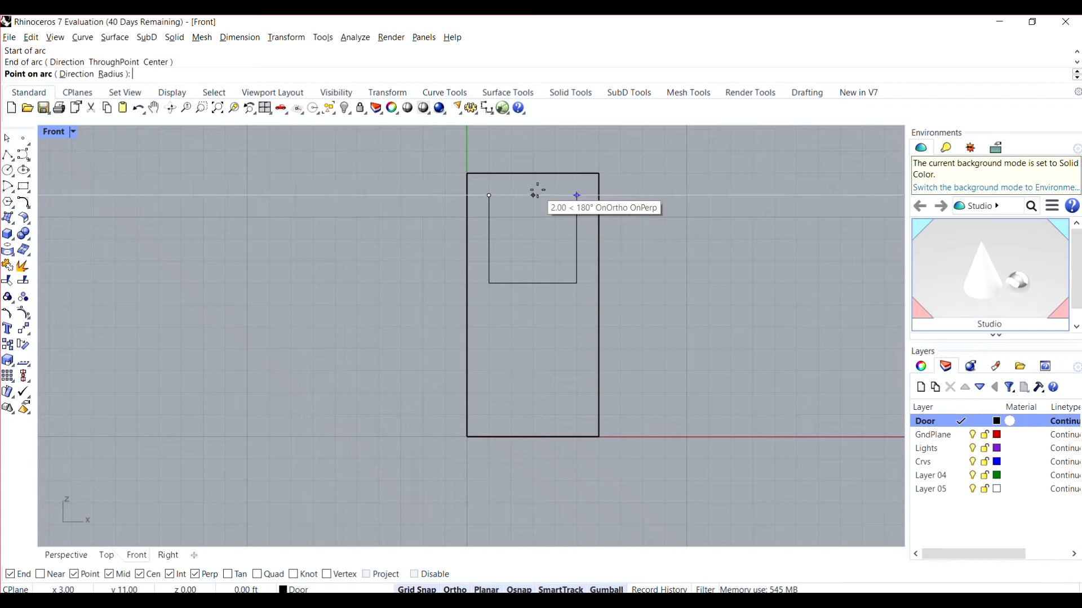
scroll(538, 191, "up", 6)
left_click(417, 589)
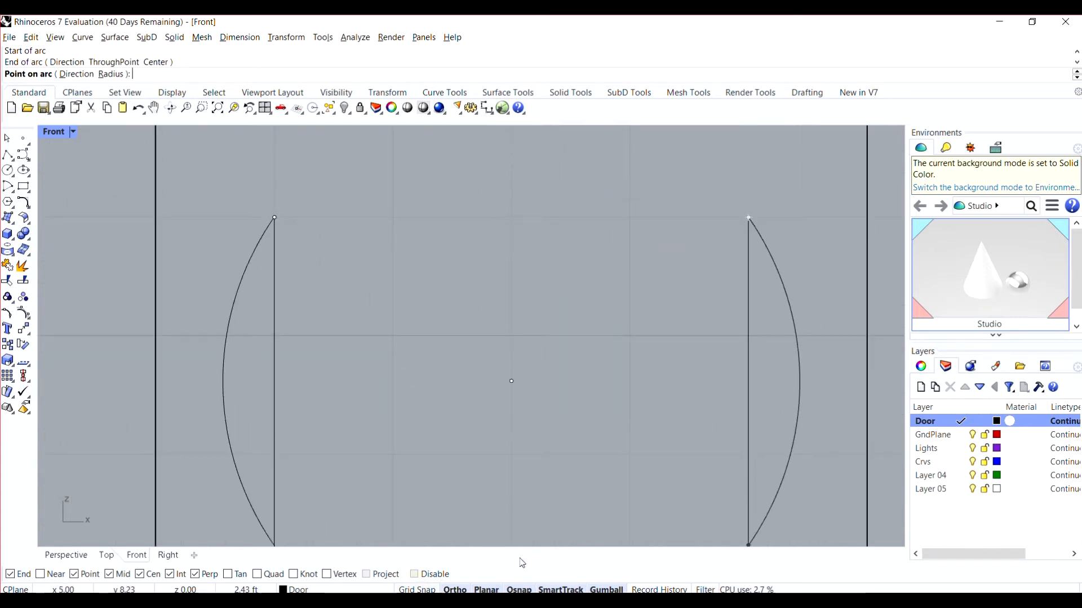
left_click(455, 589)
scroll(513, 242, "down", 4)
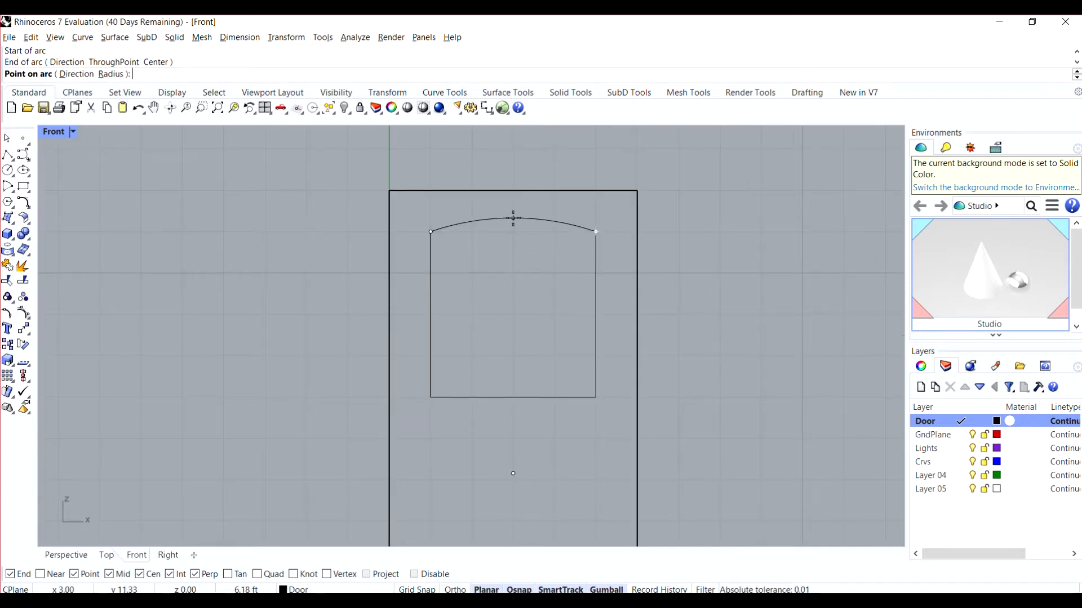
left_click(513, 218)
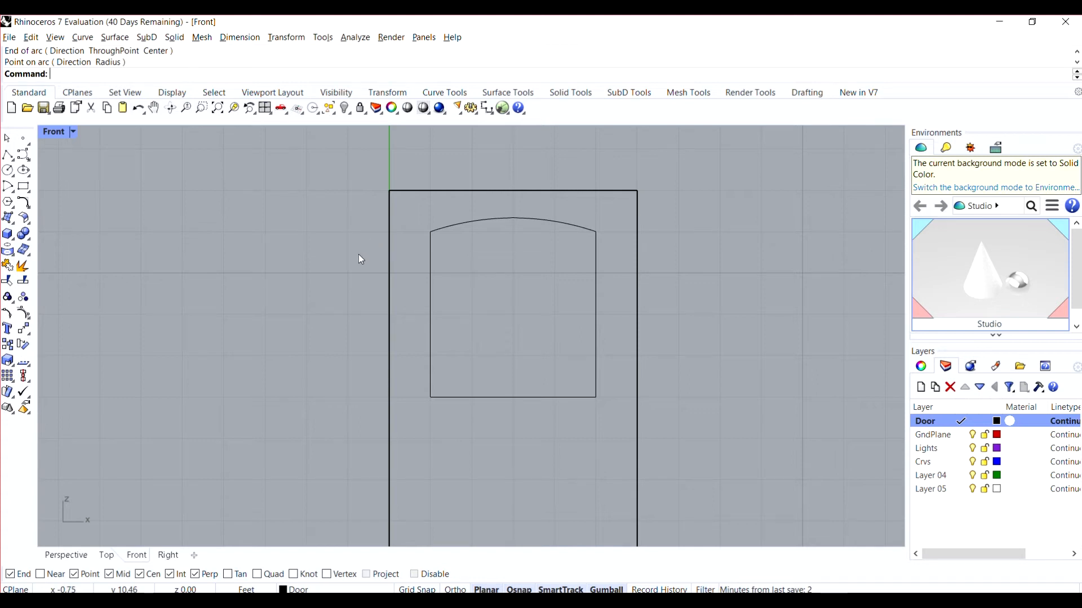
Step: Draw a 4 by 4 ft rectangle on the lower door, 1 ft in from its edges with Grid Snap on, and restore the four-view layout
scroll(374, 262, "down", 4)
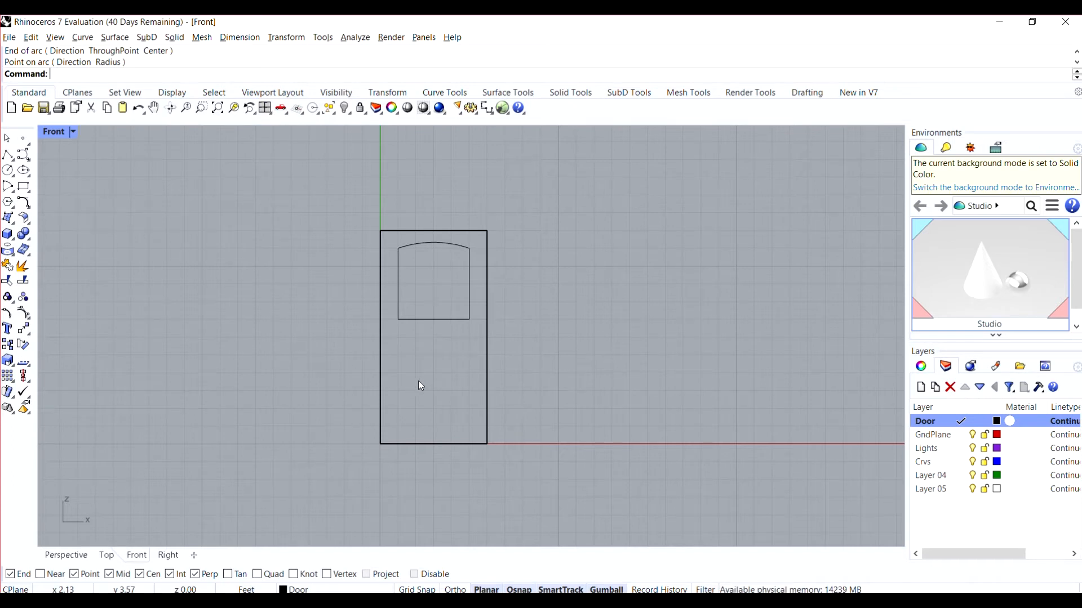
left_click(24, 186)
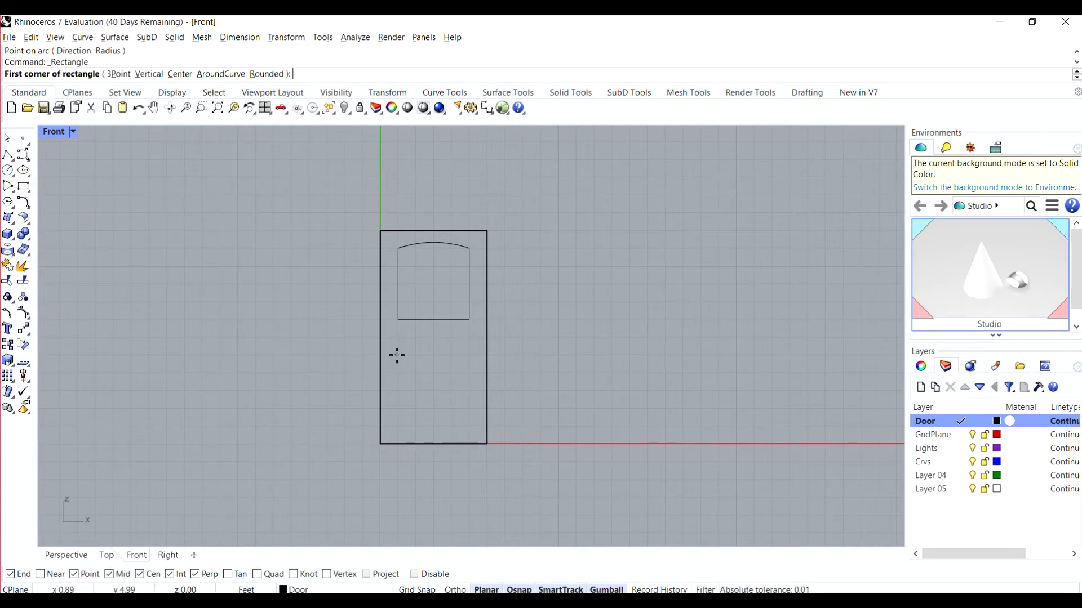
left_click(419, 590)
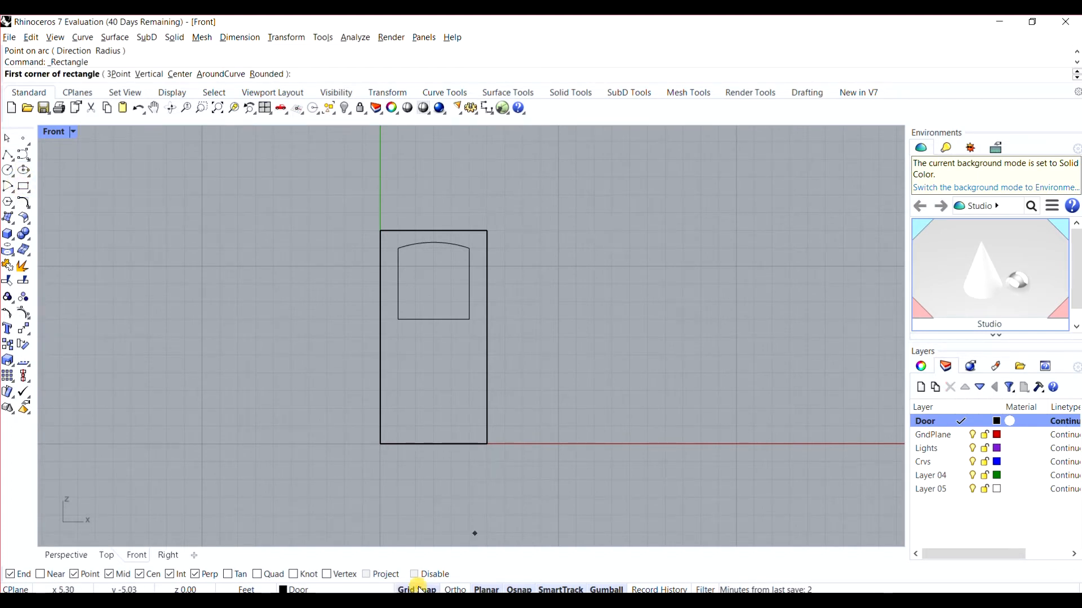
left_click(398, 355)
left_click(469, 427)
double_click(57, 133)
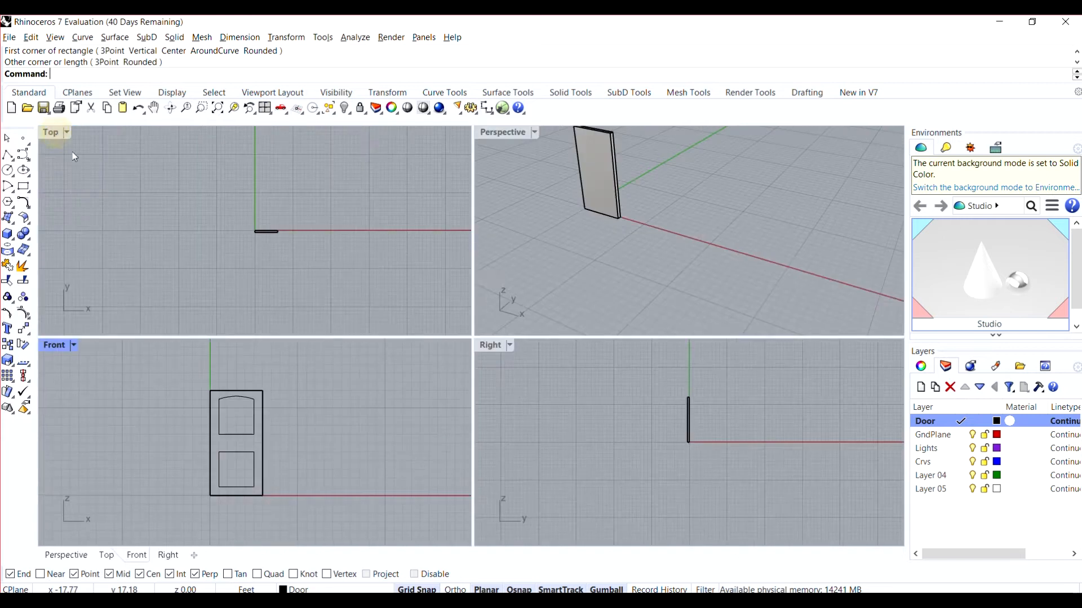
Step: Examine where the two panel outlines sit on the door's thickness in the Perspective, Front and Right views
left_click(254, 460)
right_click_drag(635, 238, 532, 236)
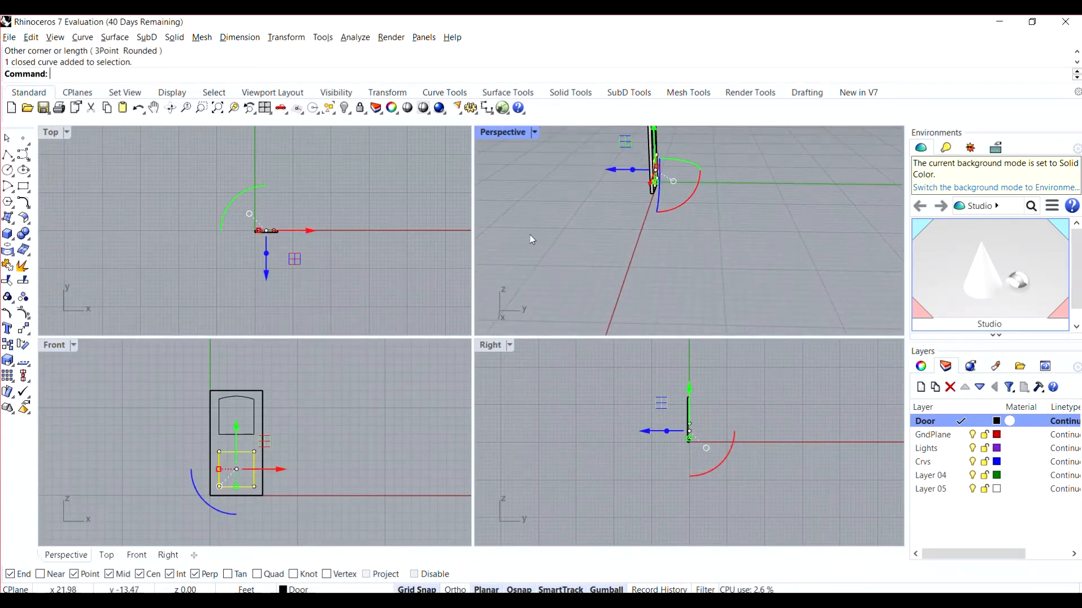
left_click(250, 433)
left_click(718, 258)
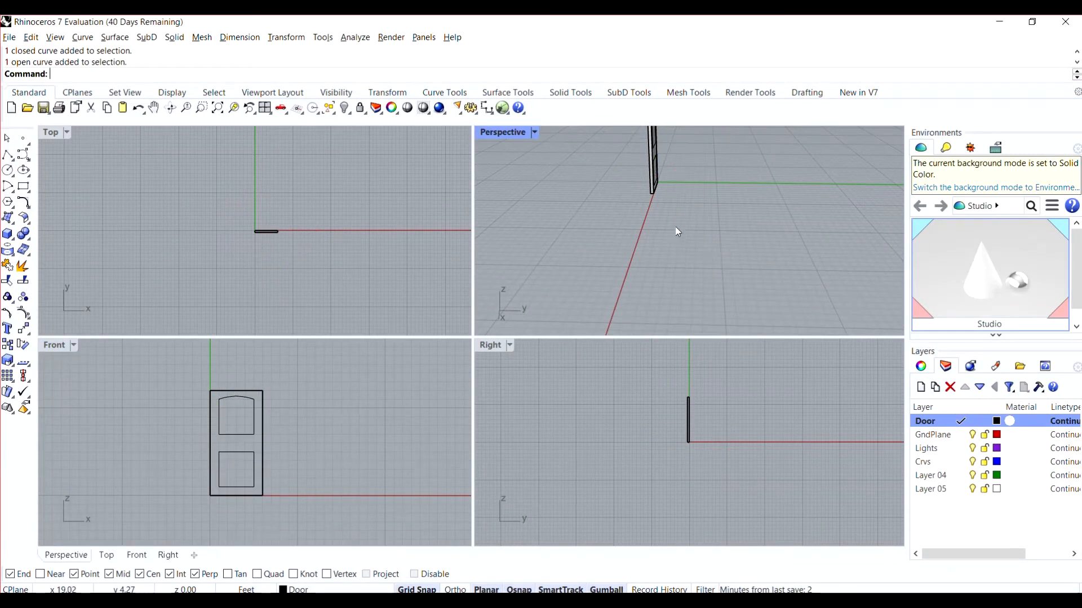
scroll(211, 495, "up", 5)
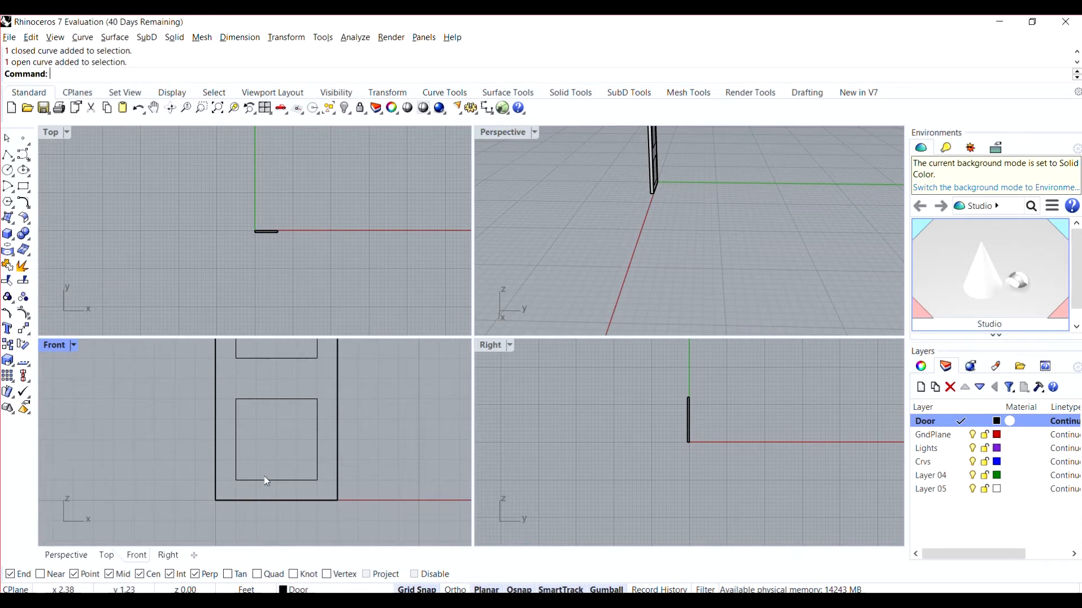
scroll(268, 481, "up", 1)
left_click(285, 480)
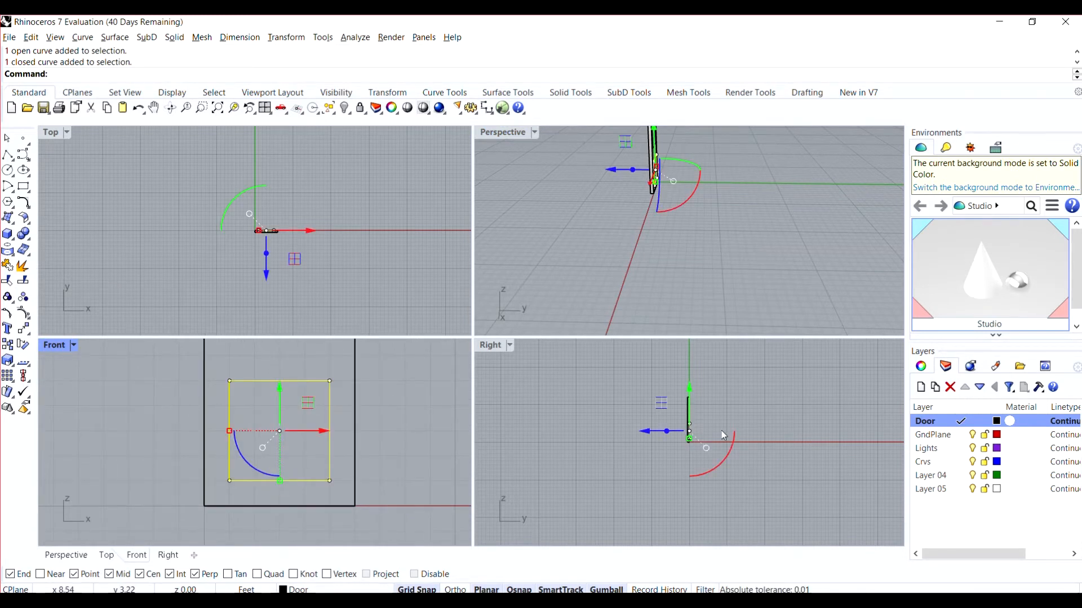
scroll(708, 435, "up", 12)
scroll(679, 450, "up", 2)
left_click(628, 474)
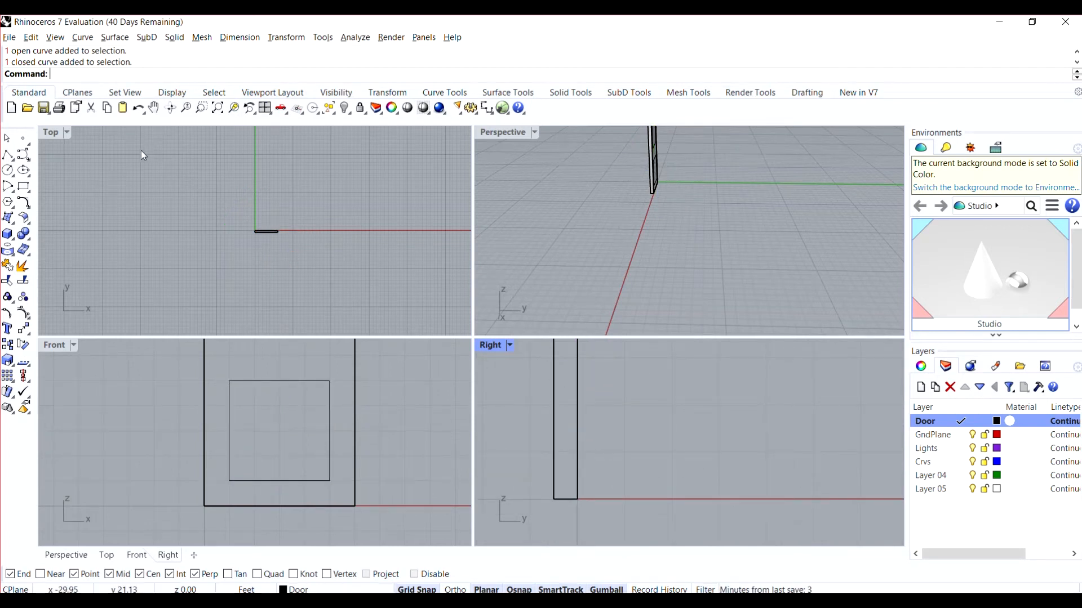
Step: Start a profile polyline about 0.29 ft below the lower panel edge's midpoint; in the Right view go 0.20 ft outward, 0.57 ft up and back into the door
left_click(8, 155)
left_click(40, 162)
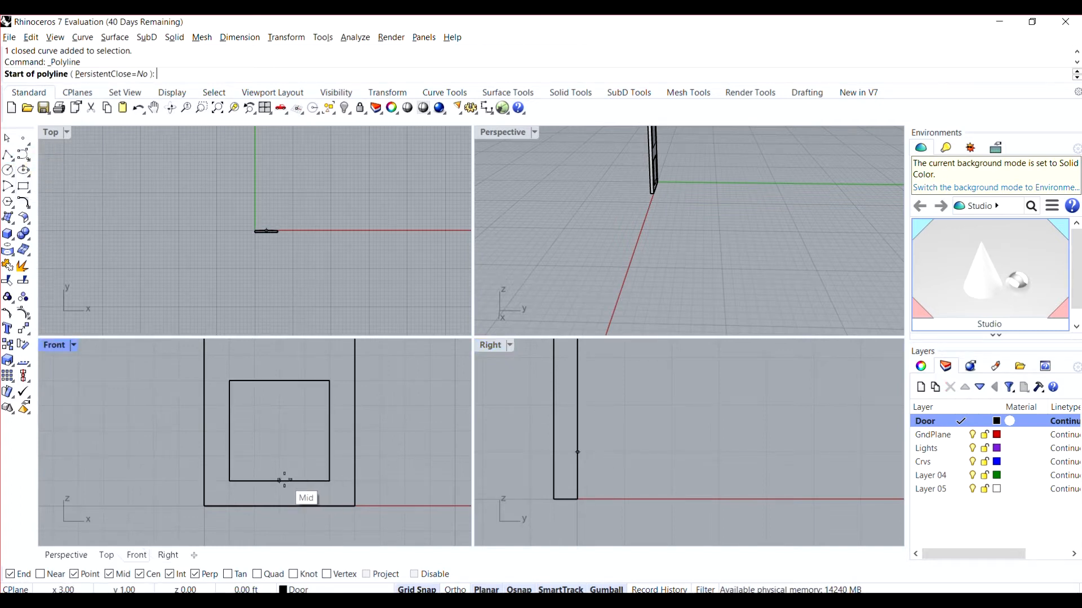
scroll(278, 479, "up", 3)
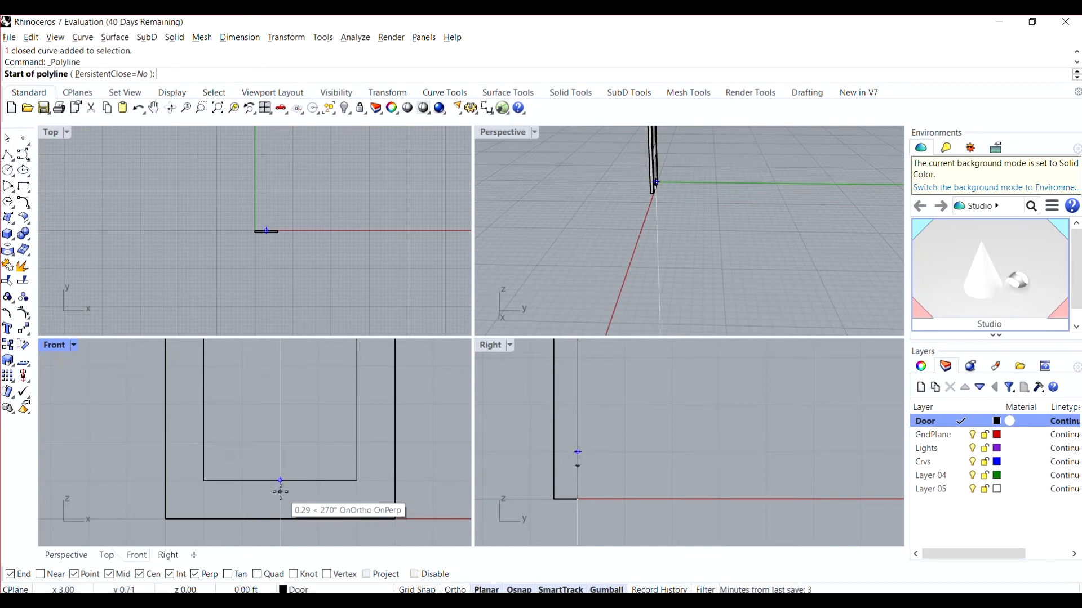
left_click(280, 491)
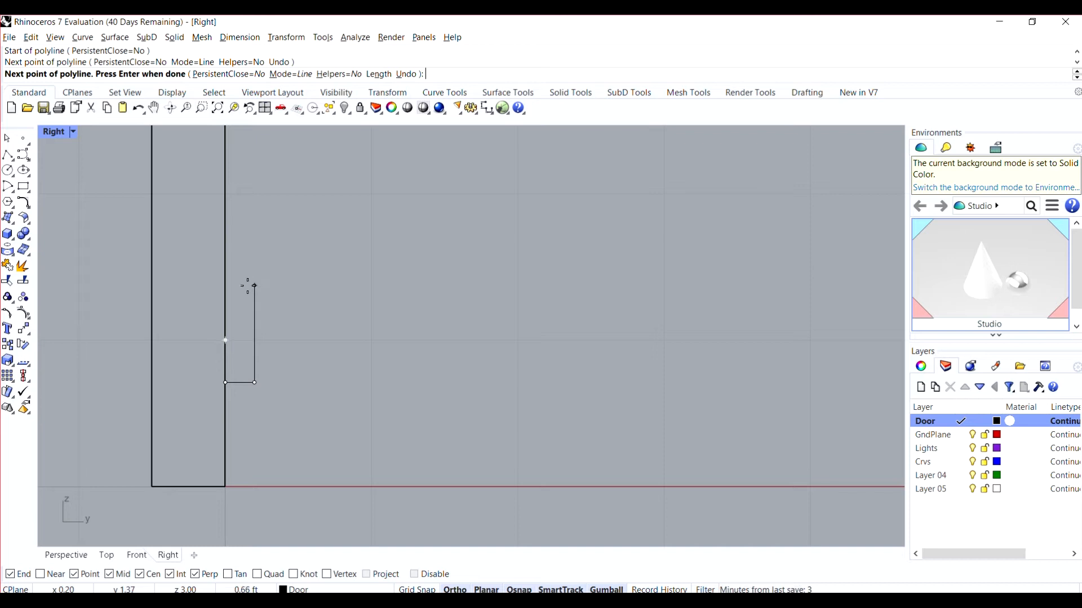
scroll(248, 287, "up", 2)
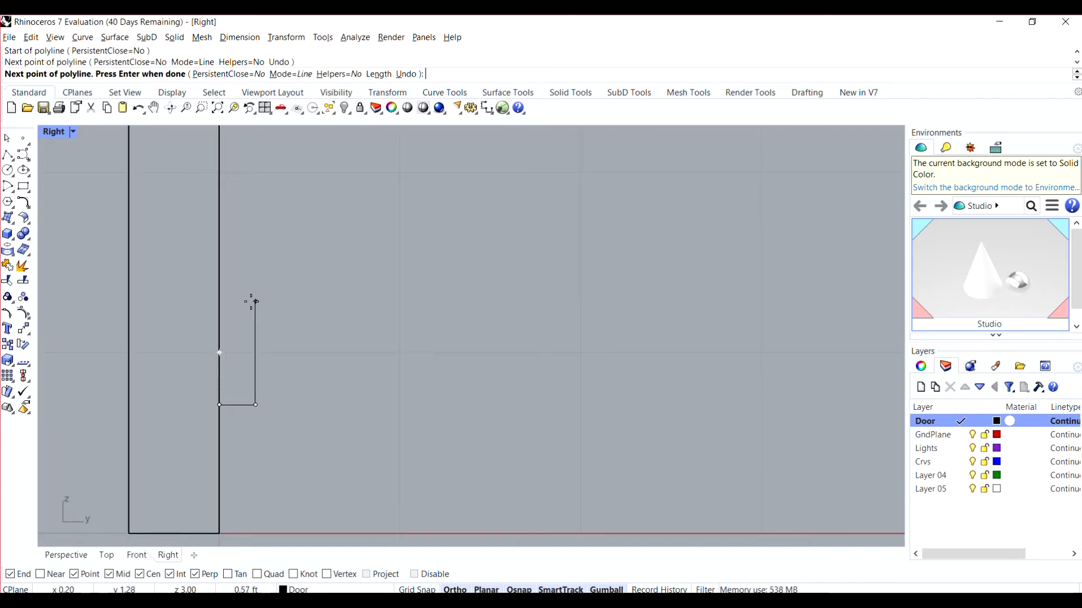
left_click(253, 302)
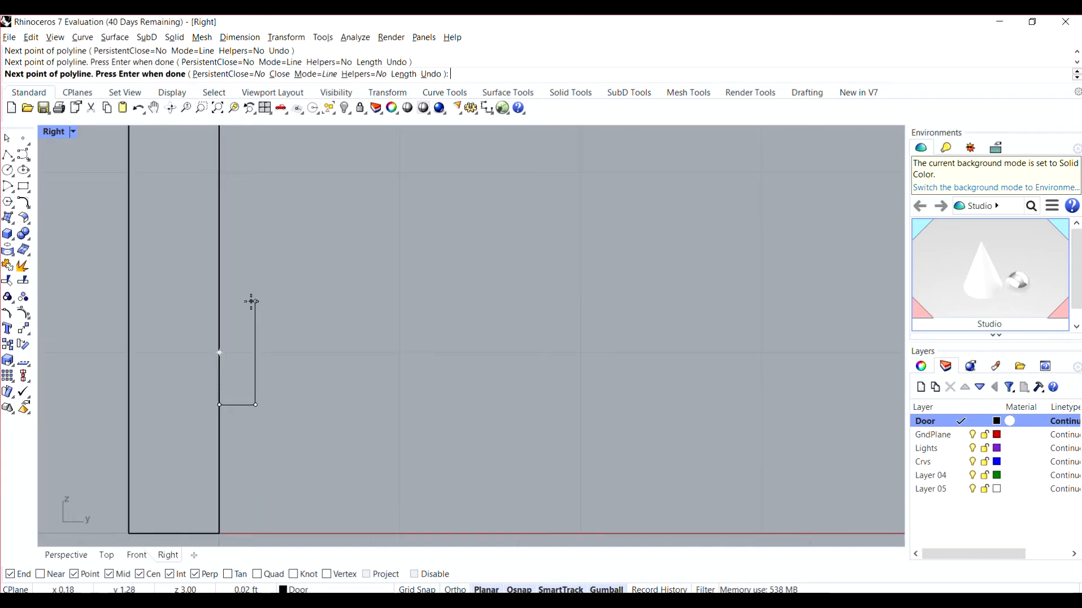
left_click(196, 302)
Step: Continue the profile polyline inside the door with short angled and vertical steps, and close it at its start point
key("F8")
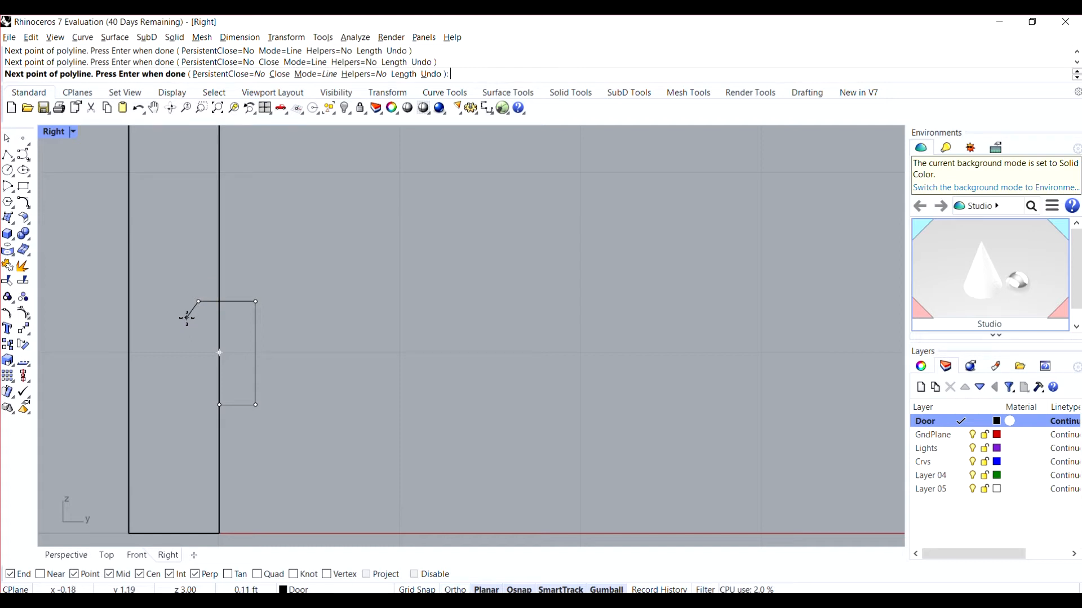
left_click(189, 317)
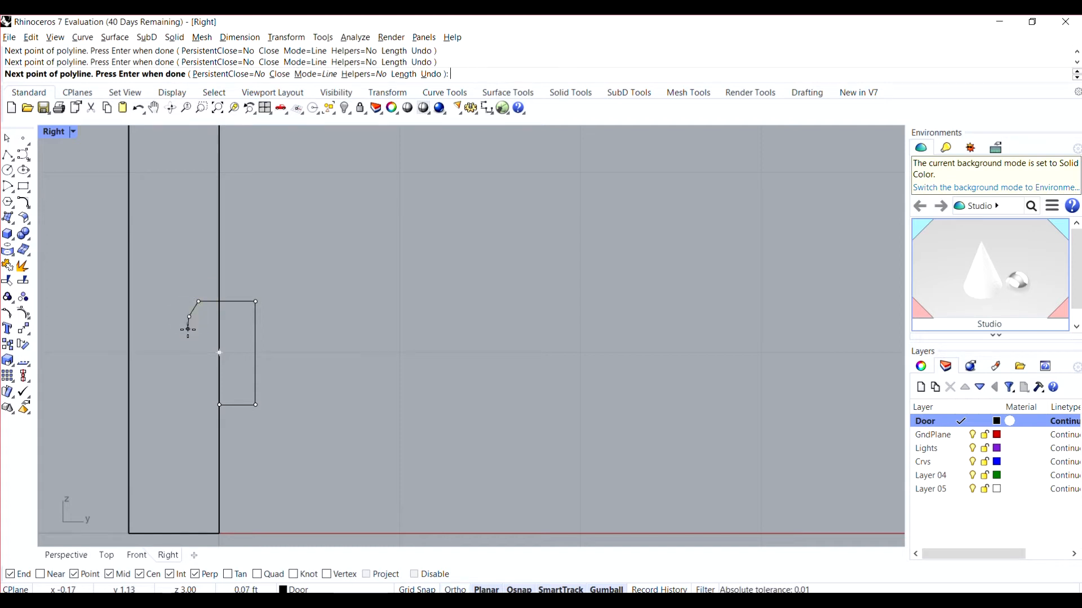
left_click(189, 331)
left_click(182, 355)
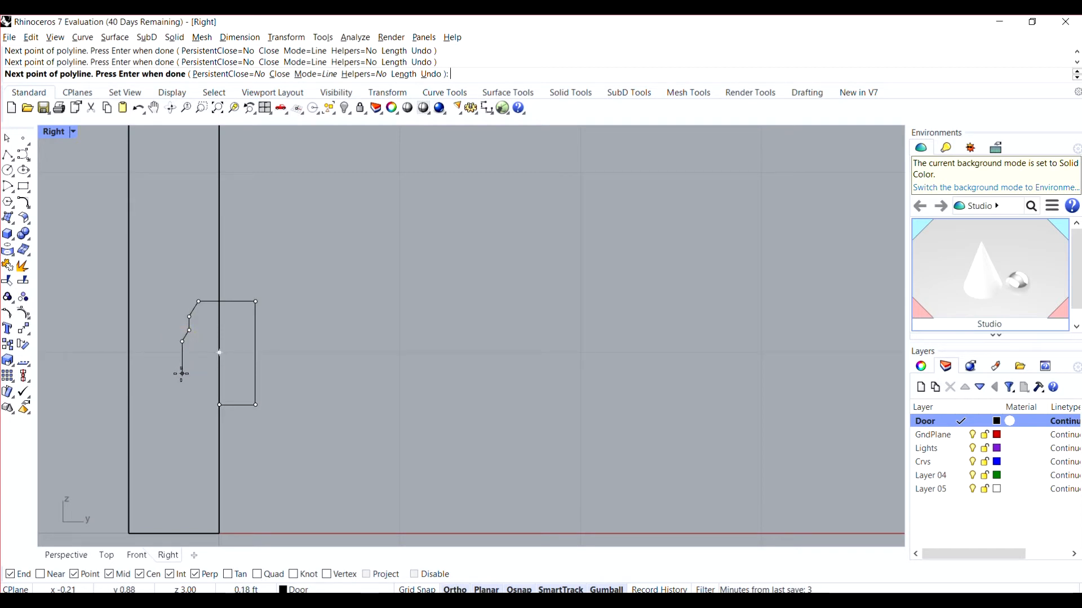
left_click(181, 373)
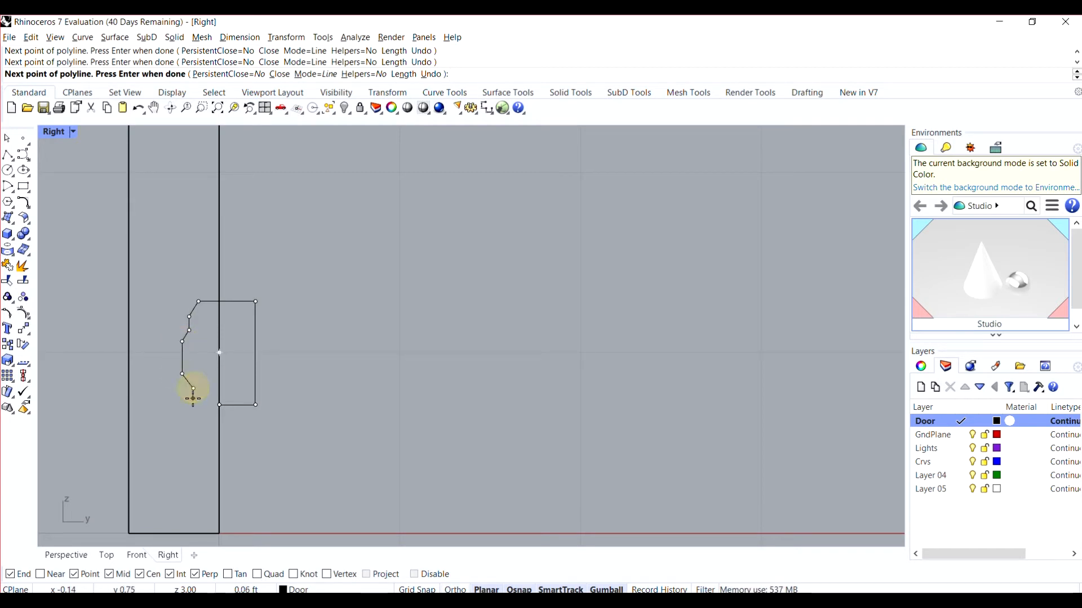
left_click(193, 389)
key("F8")
left_click(193, 403)
left_click(219, 404)
key("Return")
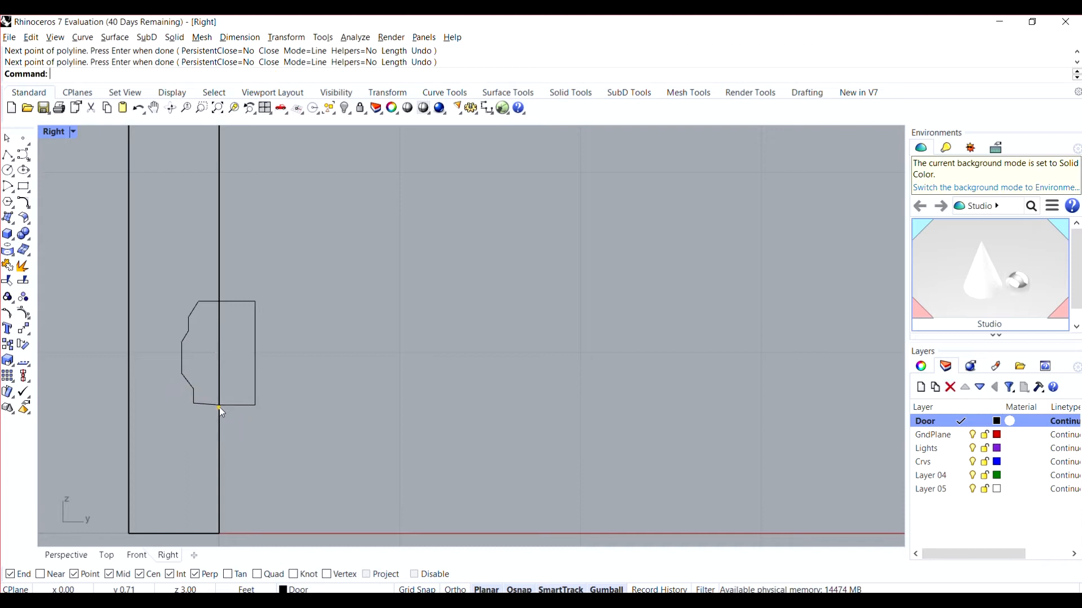
Step: Select the molding profile and check its object type in its properties, returning to the four-view layout
left_click(255, 398)
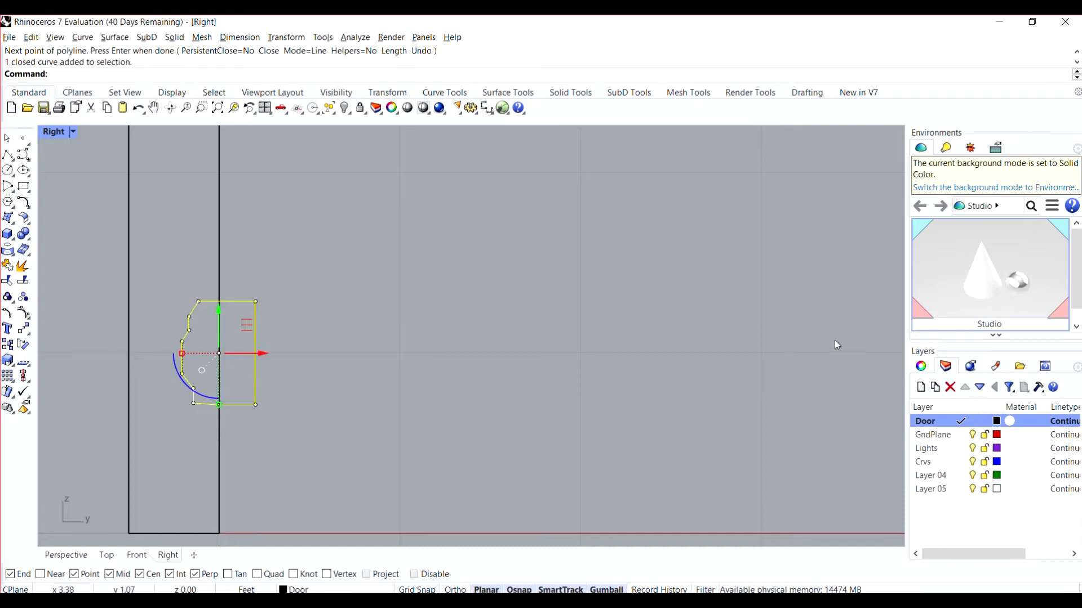
left_click(921, 367)
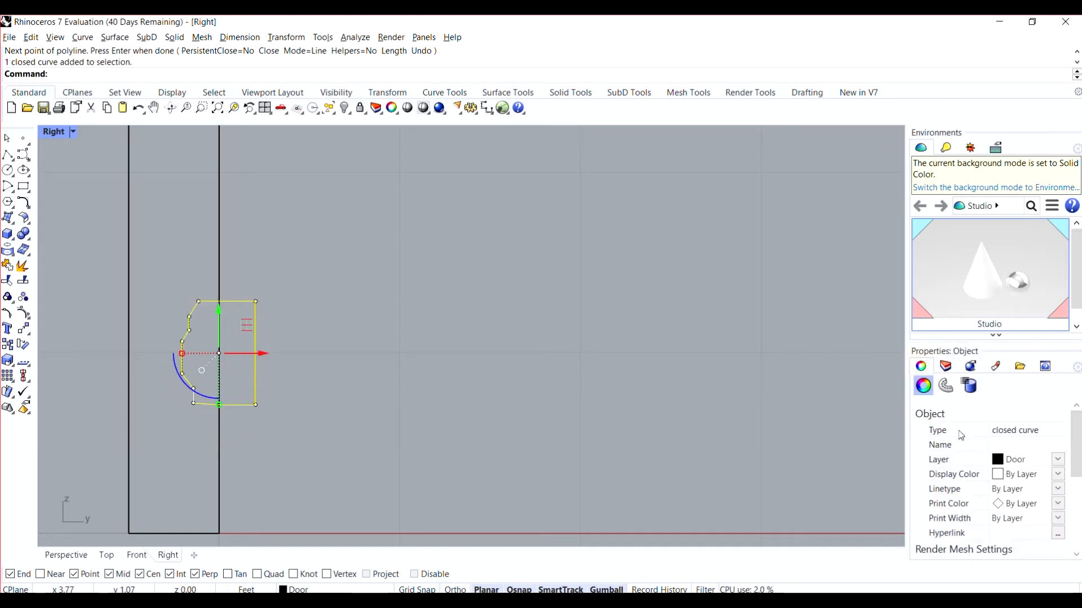
double_click(54, 132)
scroll(745, 275, "down", 2)
scroll(744, 274, "down", 1)
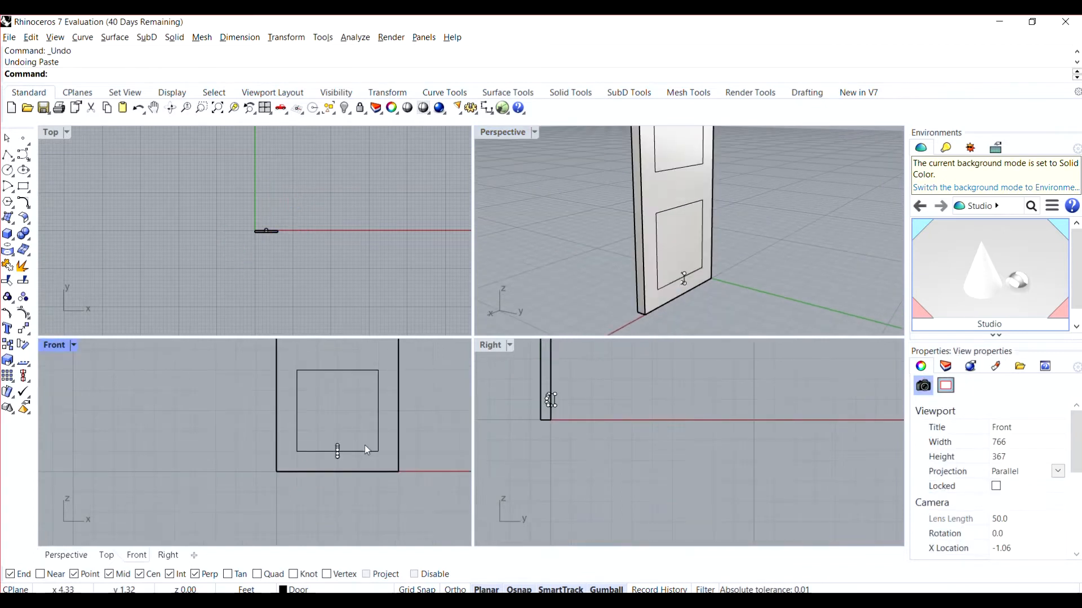
Step: Copy the closed molding profile at the lower panel's bottom edge and paste a duplicate in place
key("ctrl+z")
key("ctrl+y")
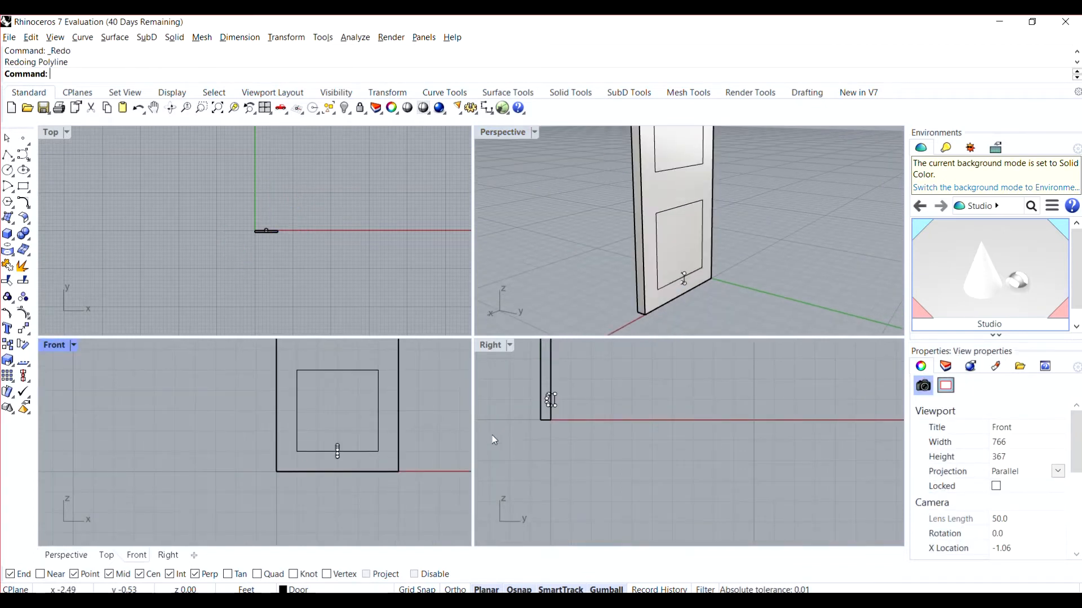
scroll(339, 454, "up", 6)
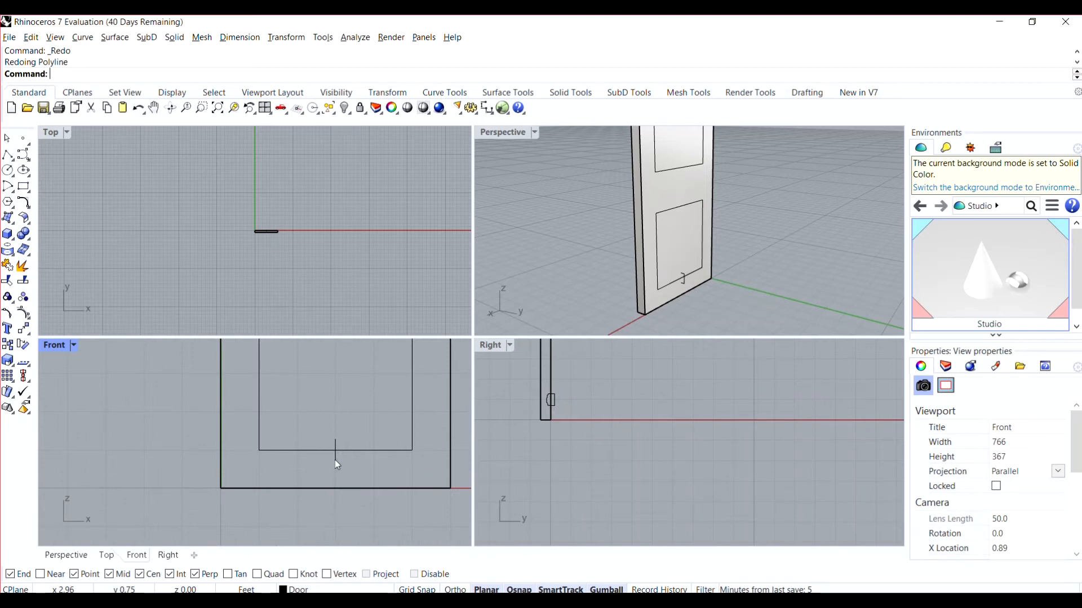
scroll(334, 460, "down", 7)
scroll(340, 382, "up", 4)
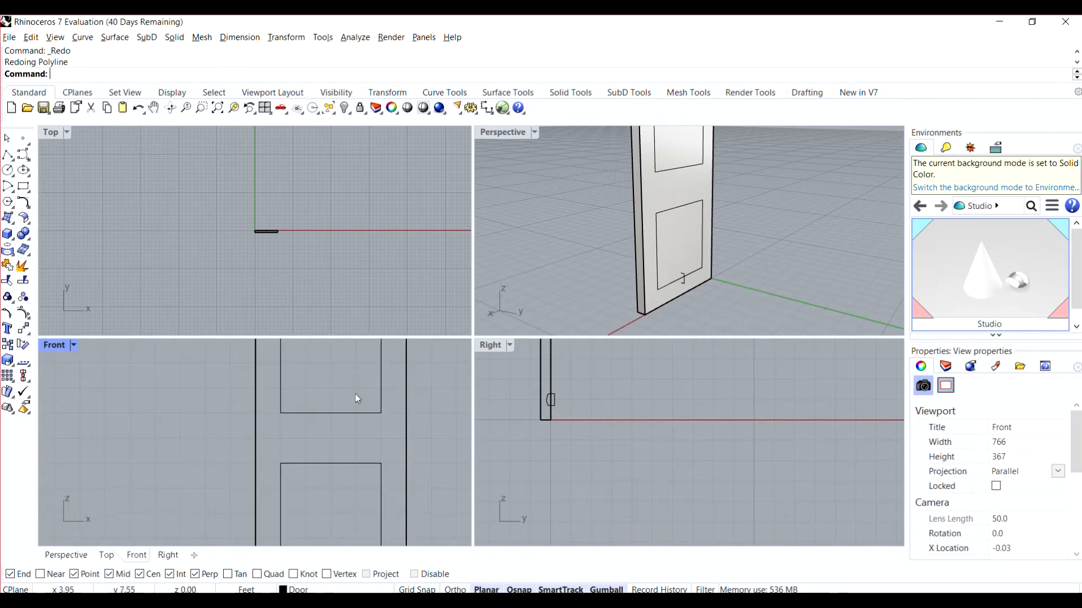
scroll(329, 394, "down", 6)
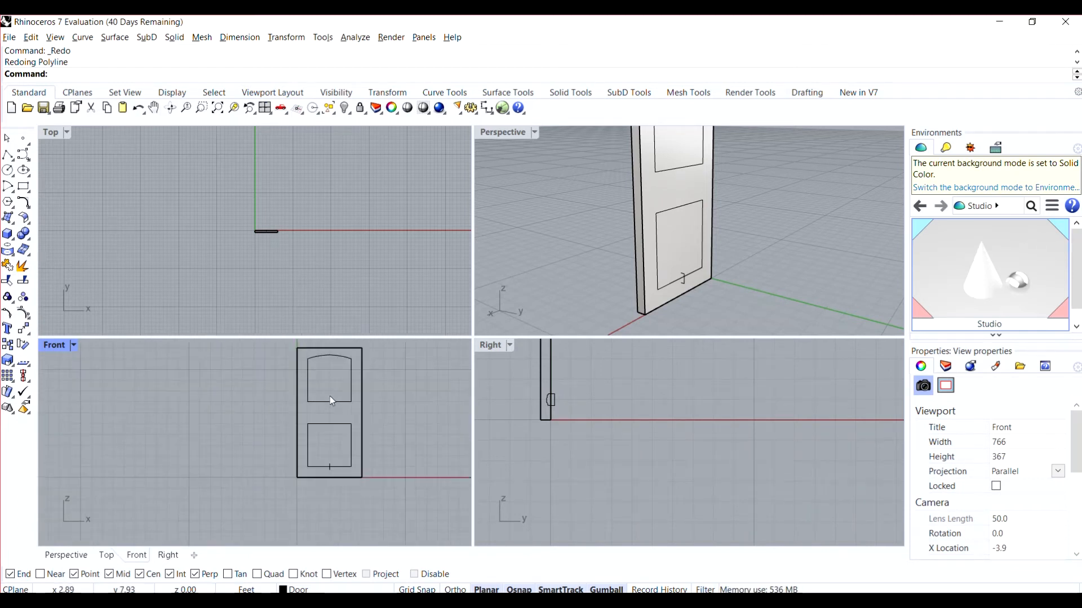
scroll(330, 397, "up", 5)
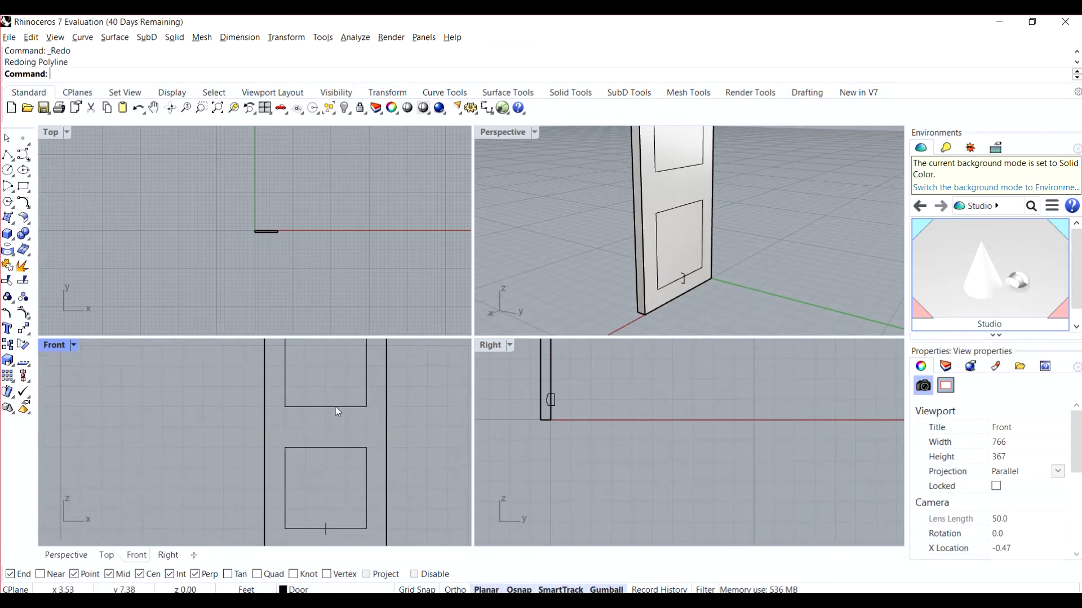
left_click(325, 525)
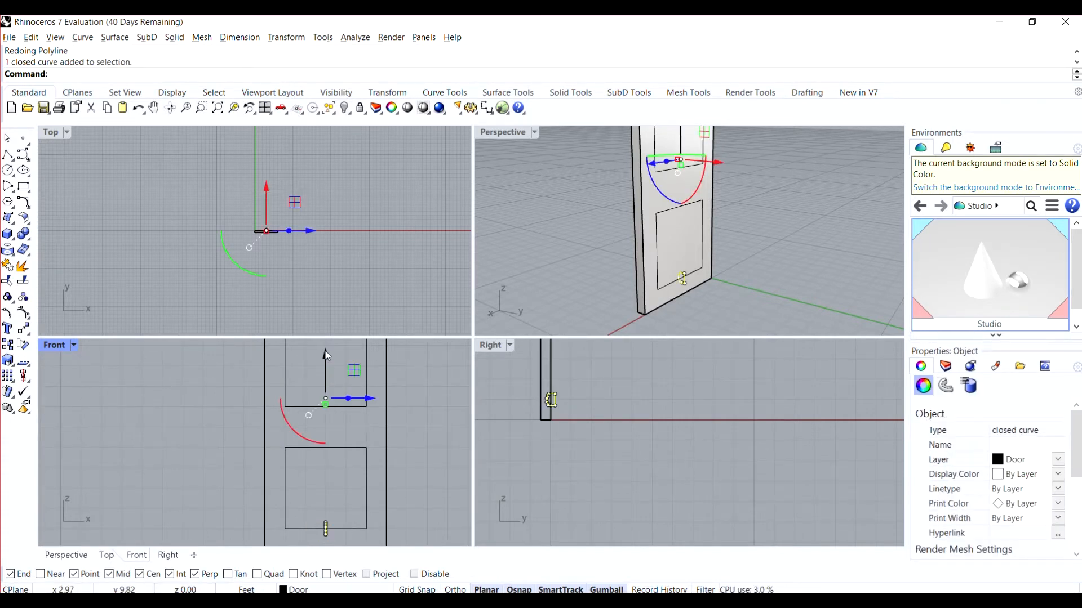
key("ctrl+c")
key("ctrl+v")
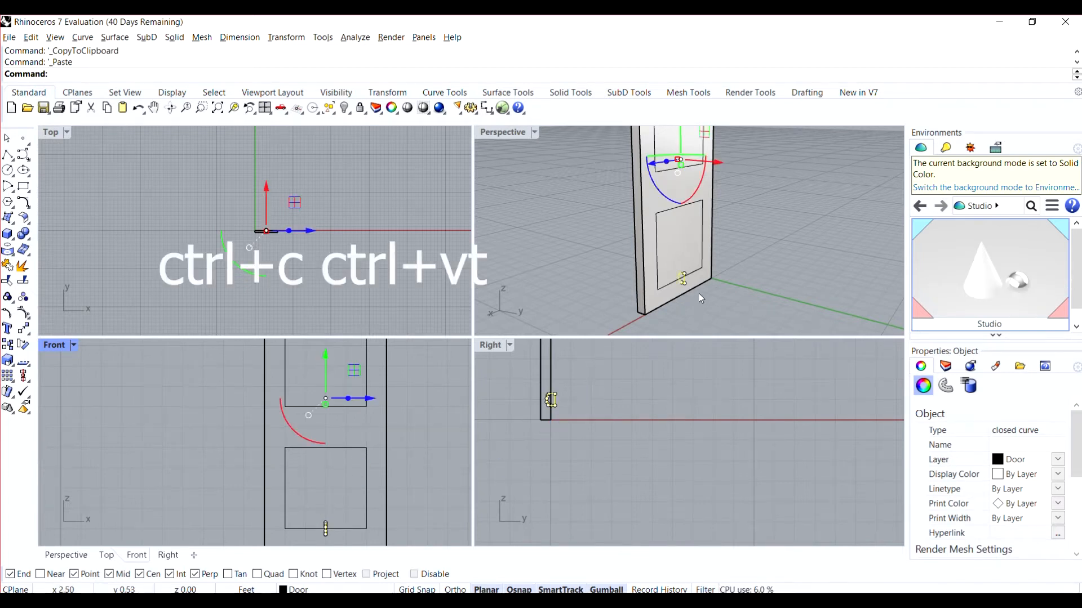
Step: Move the pasted profile straight up in the Front view until it straddles the midpoint of the arched upper panel's bottom edge
scroll(702, 293, "down", 3)
scroll(361, 452, "down", 6)
scroll(347, 365, "up", 8)
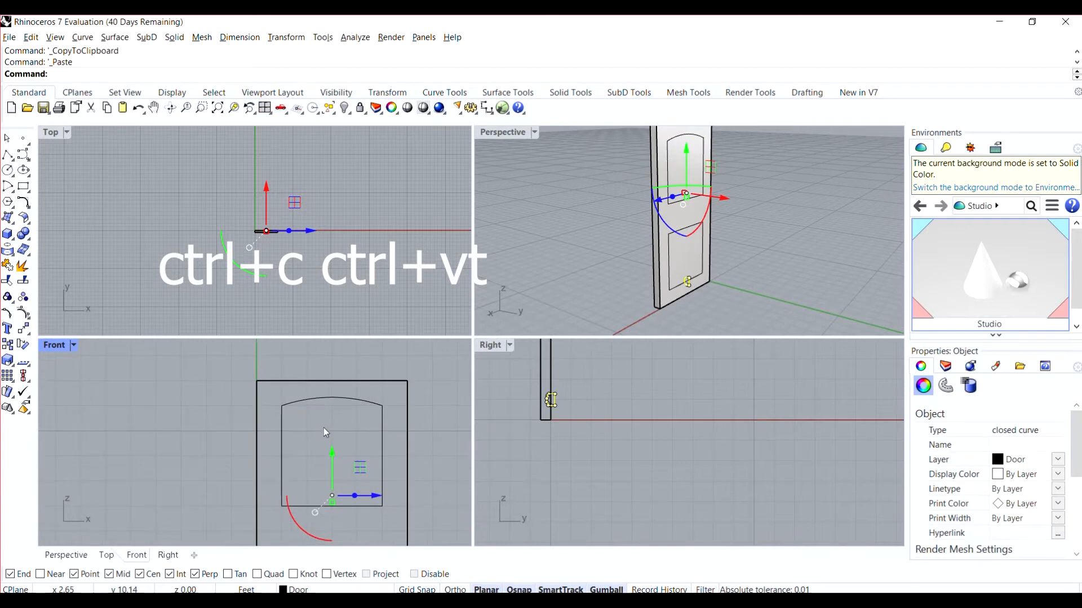
left_click_drag(331, 457, 345, 428)
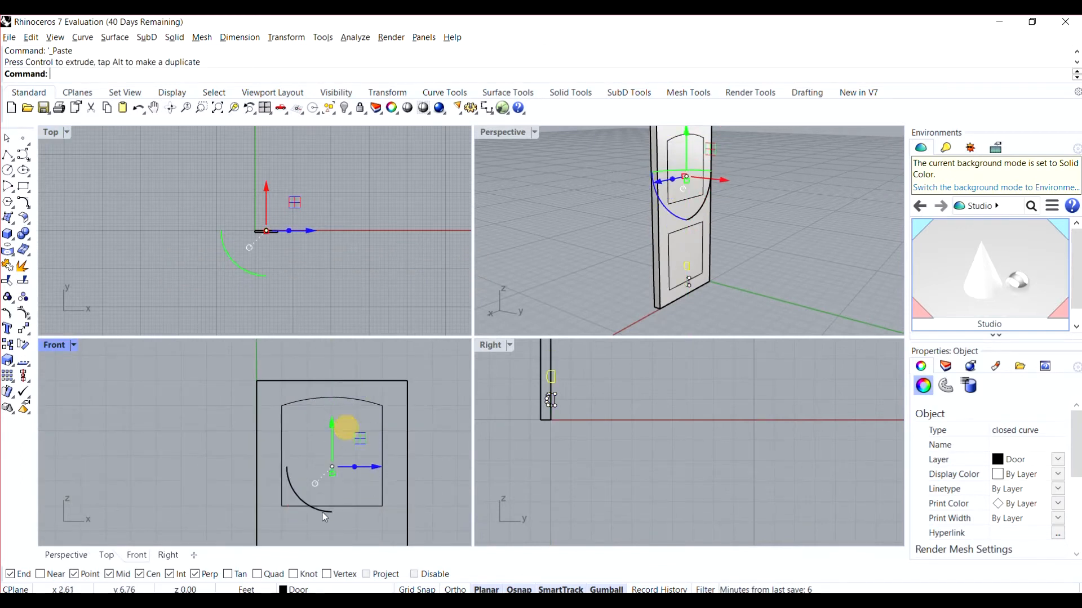
right_click_drag(322, 512, 329, 501)
scroll(329, 500, "down", 5)
scroll(337, 400, "up", 4)
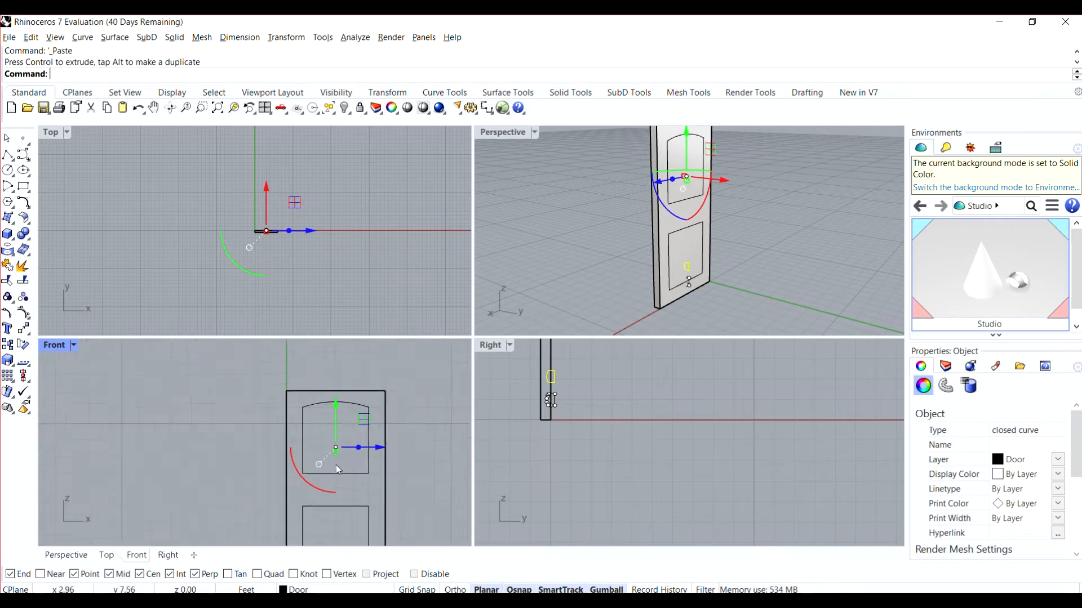
left_click_drag(337, 397, 336, 380)
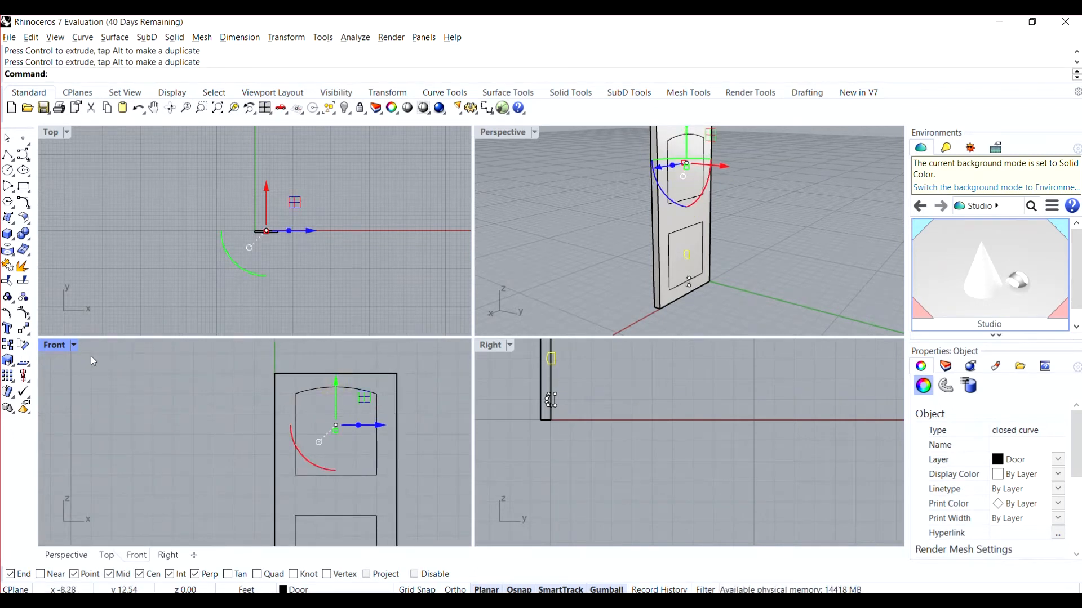
double_click(55, 346)
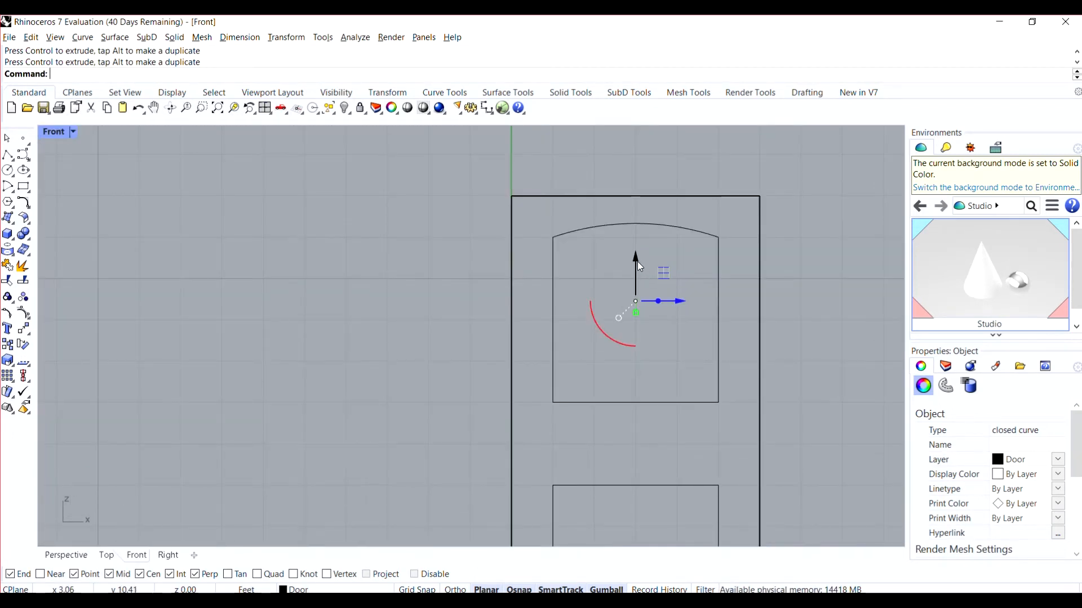
left_click_drag(636, 262, 593, 218)
Step: Check the duplicate profile's placement on the upper panel's bottom edge in the Front and Perspective views, and deselect it
scroll(547, 357, "down", 6)
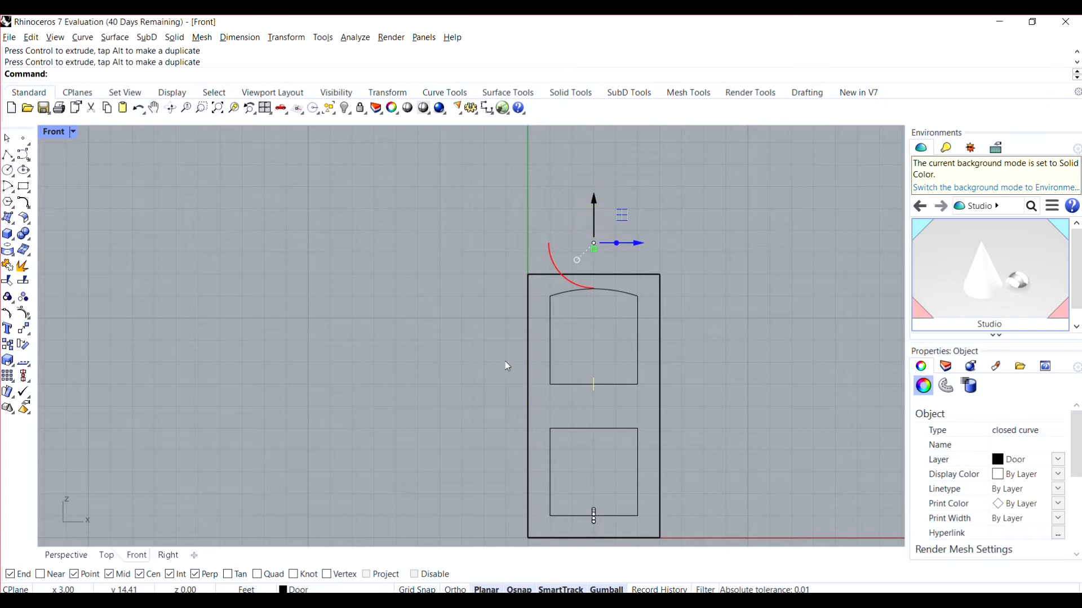
scroll(514, 359, "up", 6)
scroll(664, 410, "up", 4)
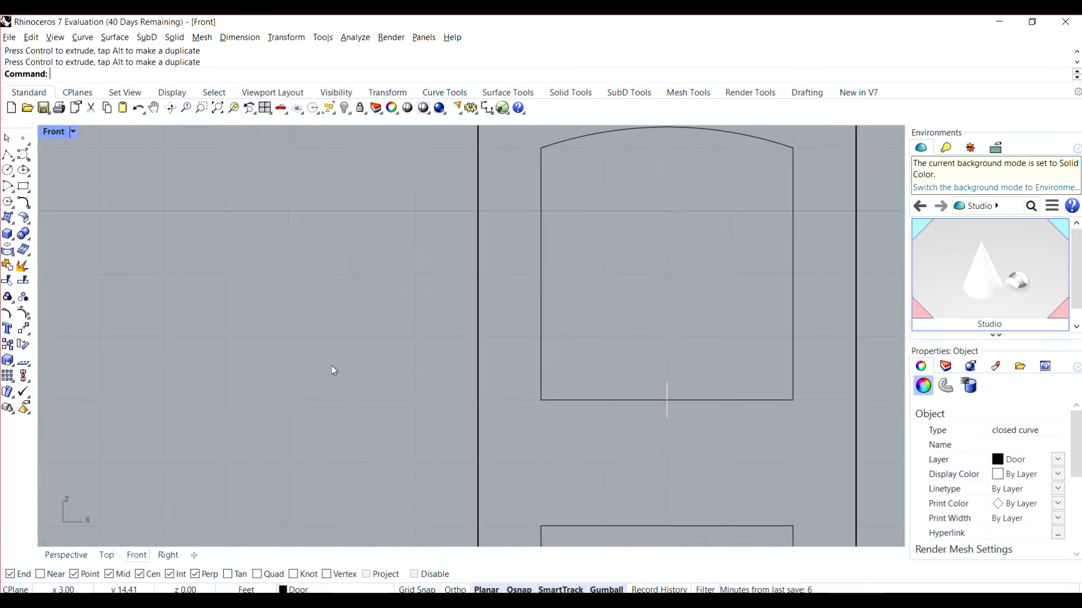
double_click(56, 133)
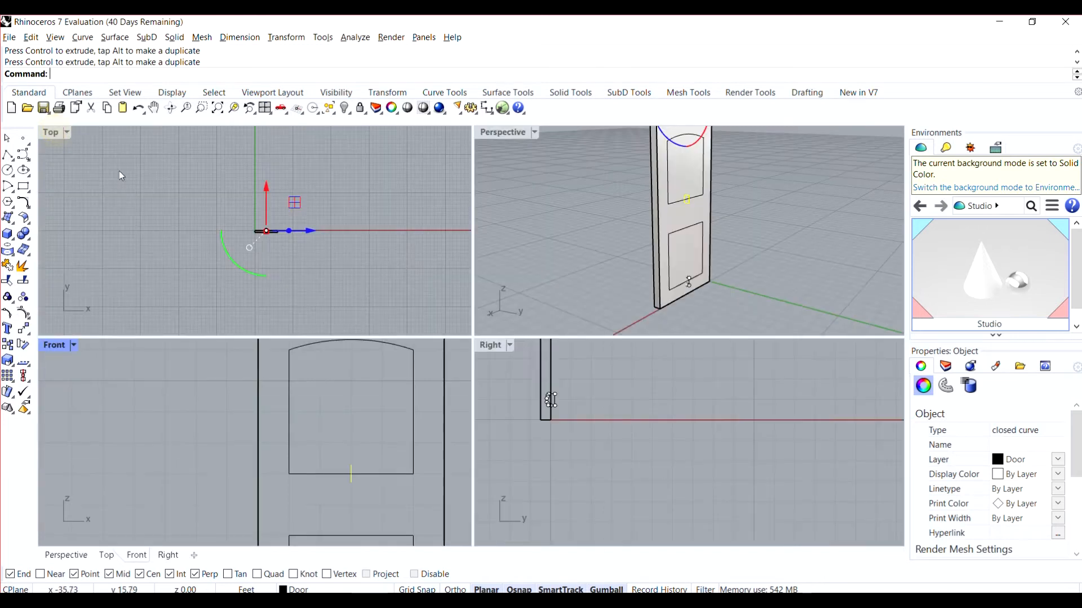
scroll(691, 188, "up", 3)
left_click(796, 237)
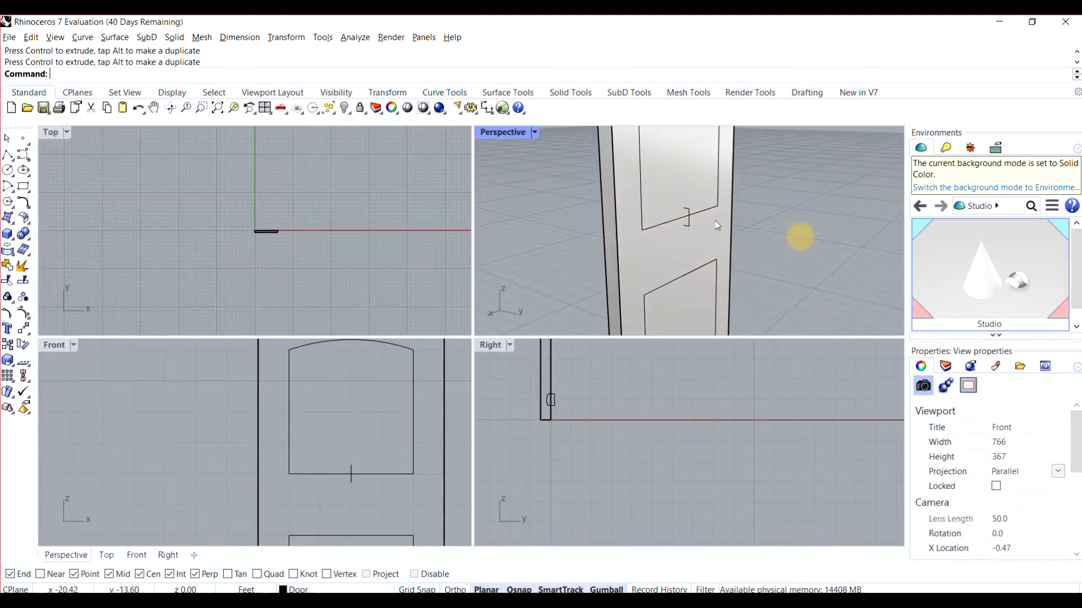
scroll(718, 265, "down", 3)
scroll(718, 265, "down", 2)
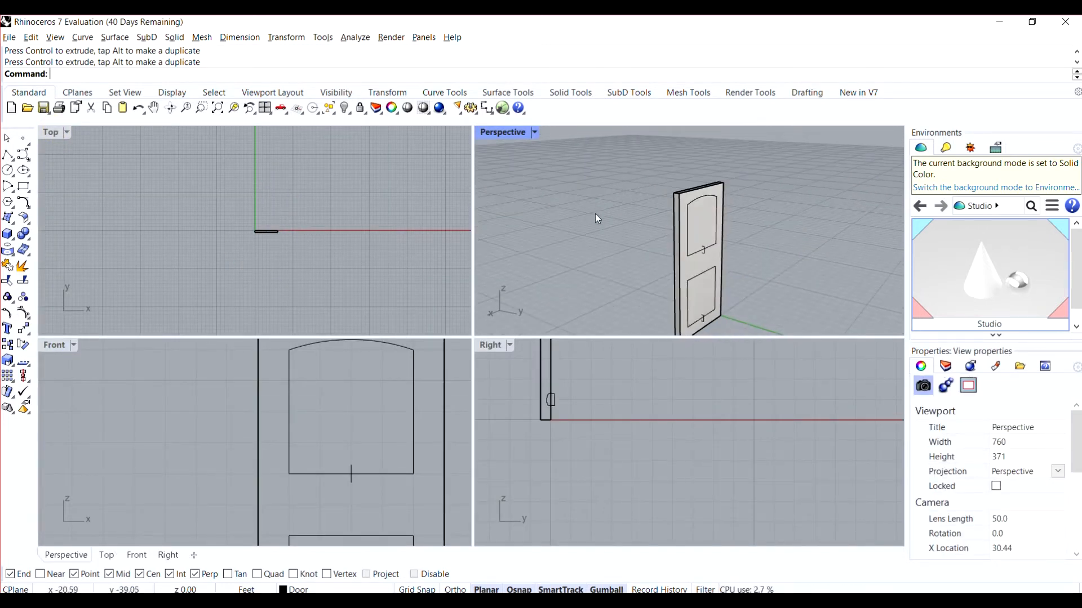
scroll(717, 304, "up", 3)
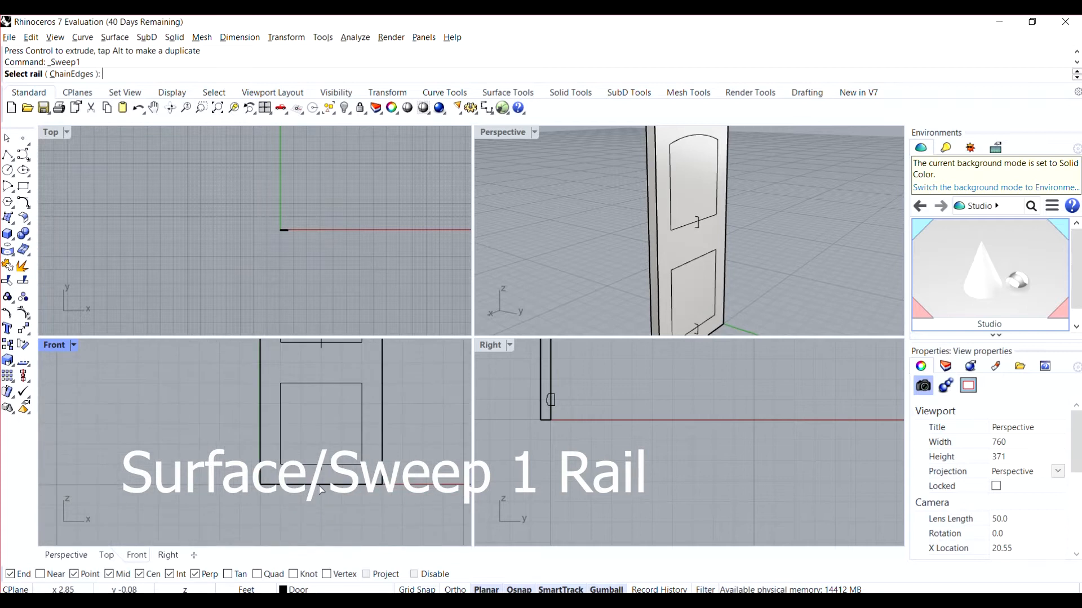
Step: Sweep the lower molding profile along the square lower panel outline with Sweep 1 Rail, Freeform style and unchanged cross sections
left_click(331, 471)
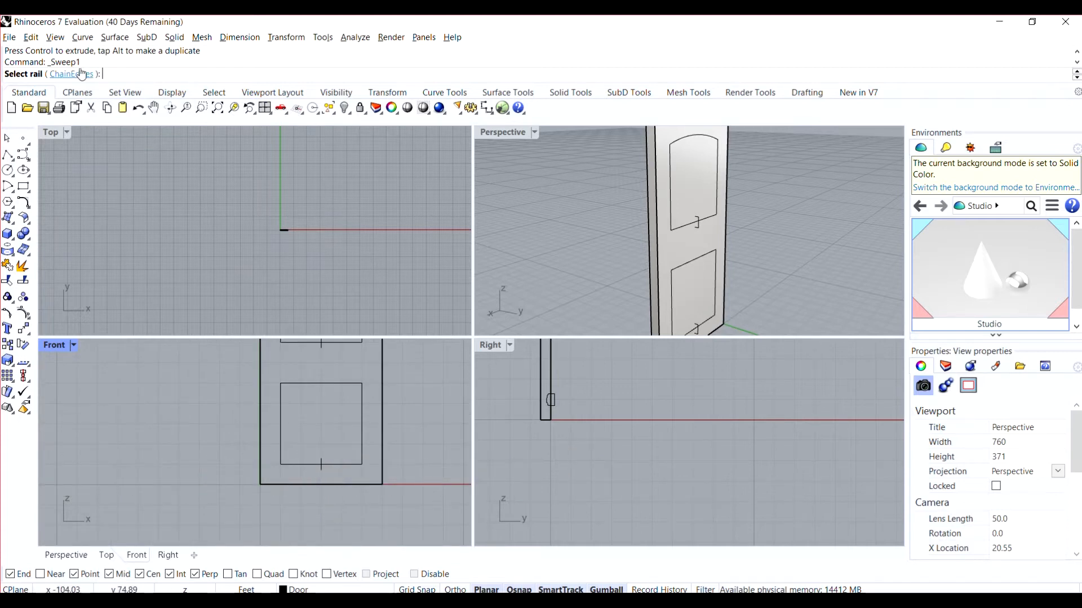
left_click(359, 462)
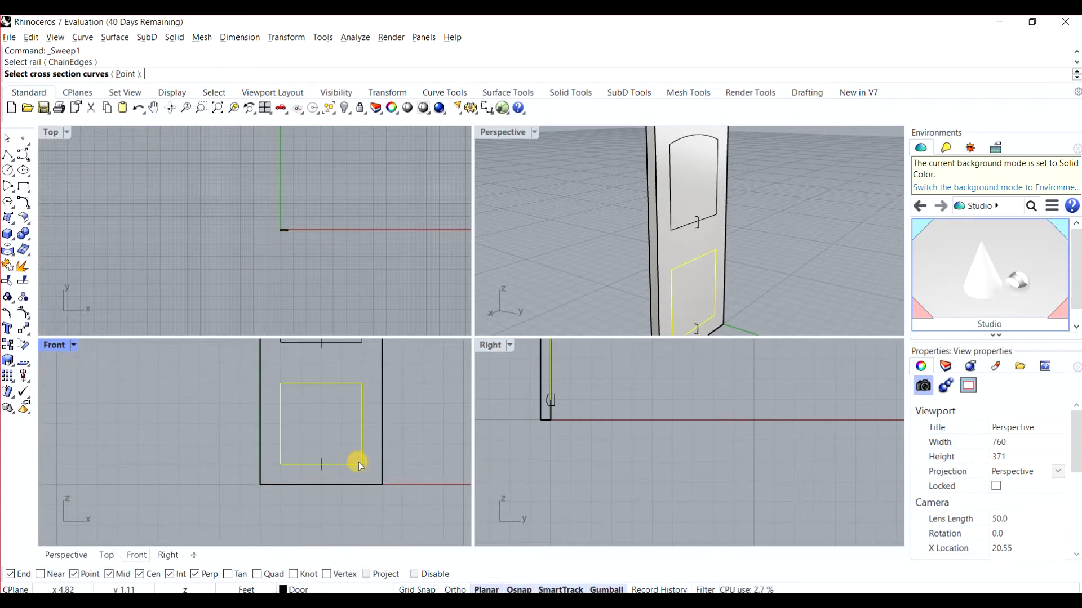
left_click(322, 469)
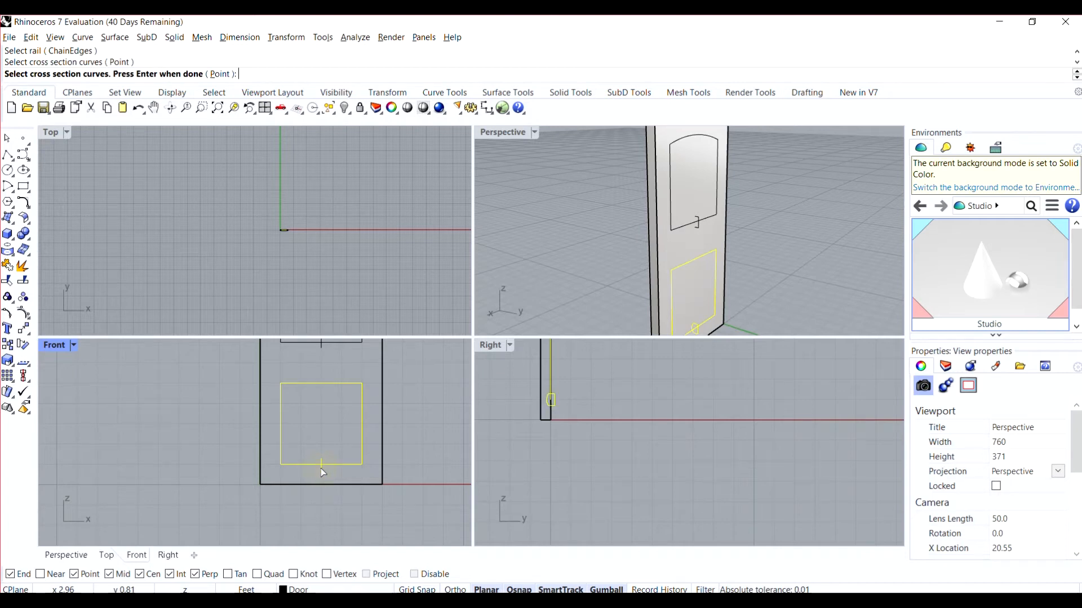
key("Return")
key("Return")
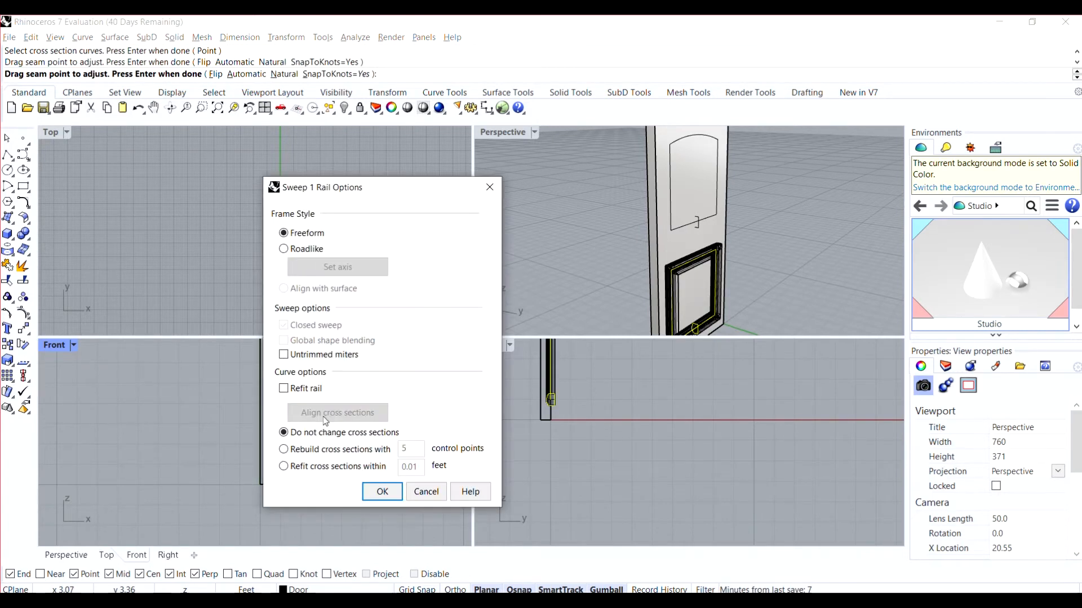
left_click(379, 491)
Step: Examine the swept molding around the lower panel from several angles in the Perspective view
scroll(680, 298, "down", 6)
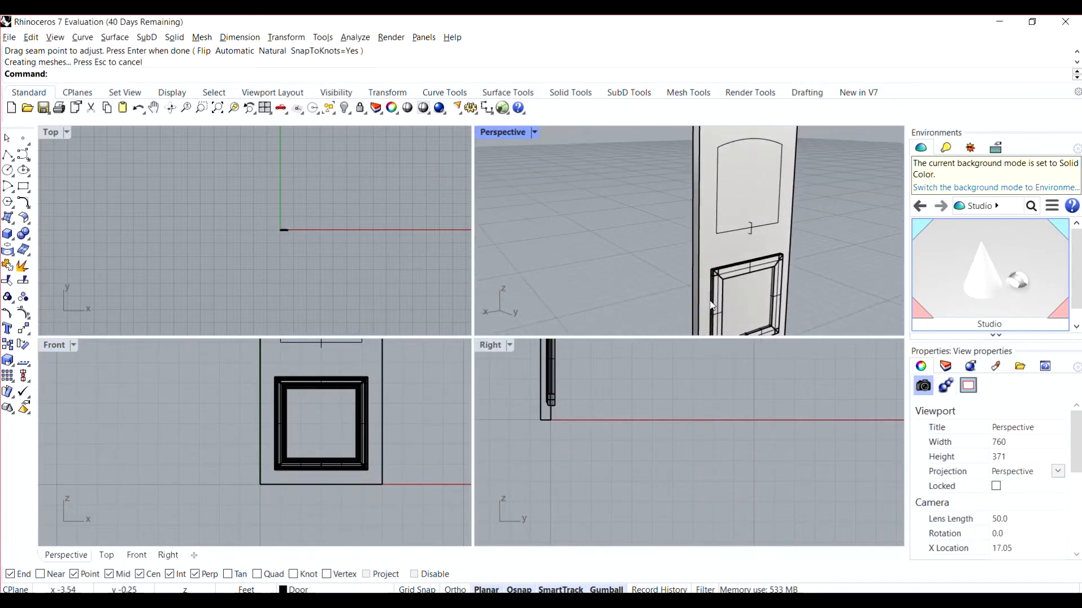
scroll(681, 299, "up", 5)
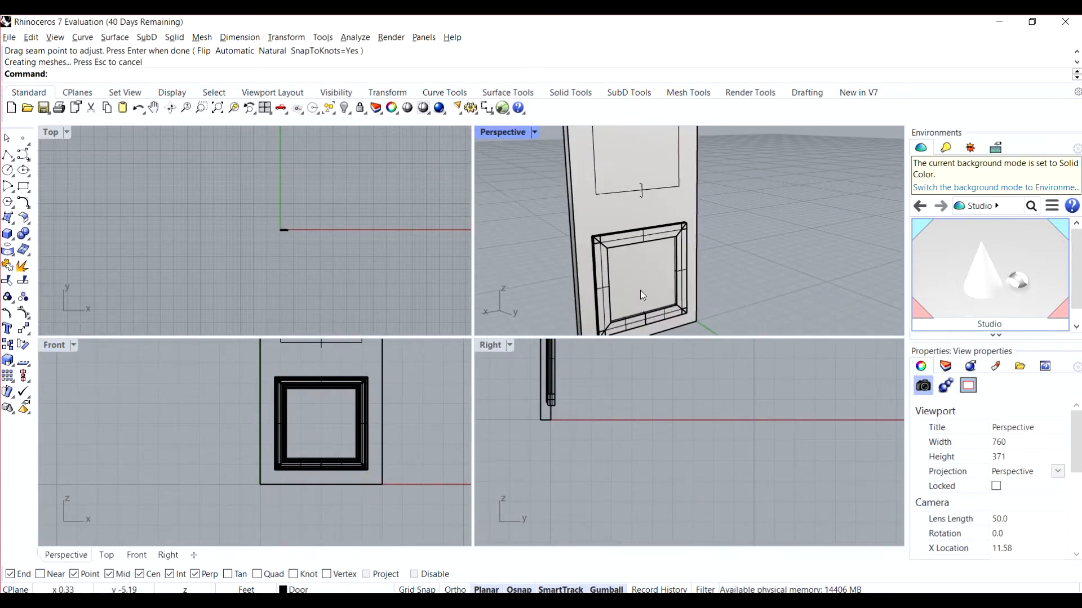
right_click_drag(540, 283, 568, 283)
scroll(568, 283, "down", 4)
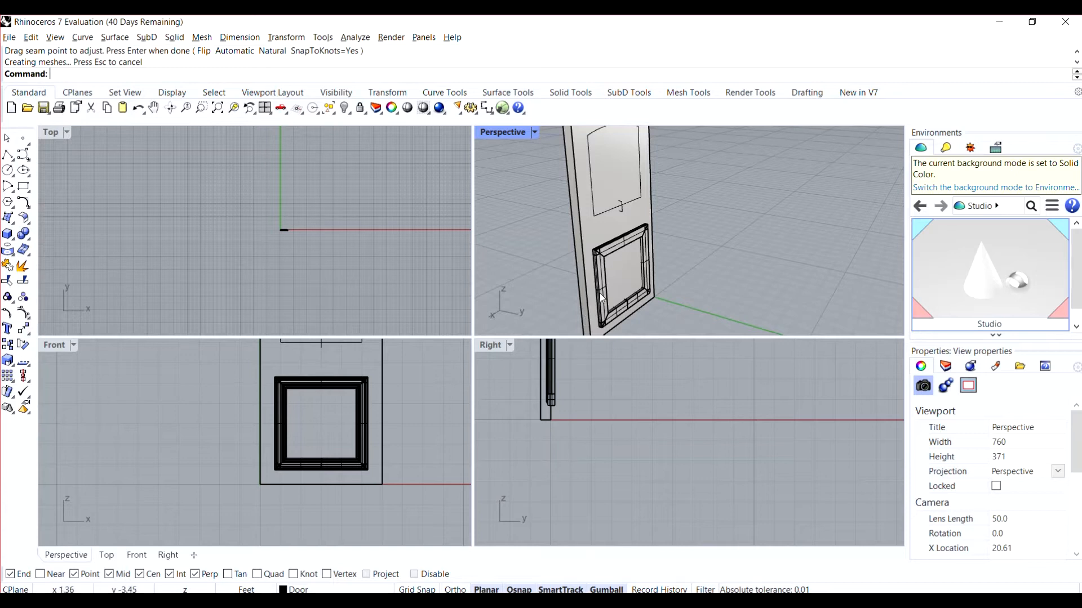
scroll(571, 279, "down", 2)
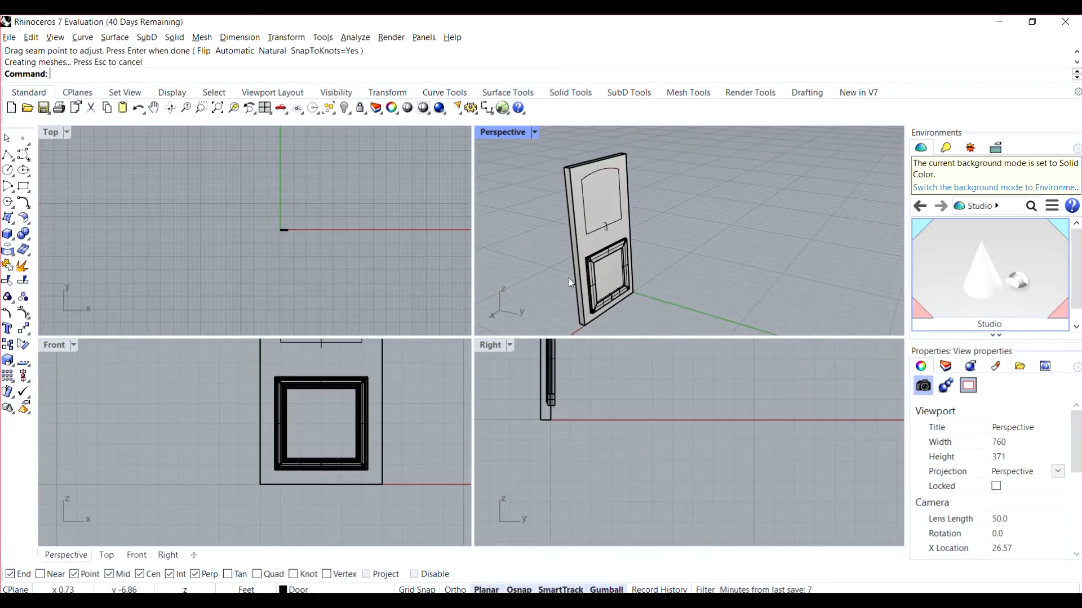
Step: Try to sweep the upper molding profile along the arched upper panel outline with Sweep 1 Rail
scroll(415, 400, "up", 5)
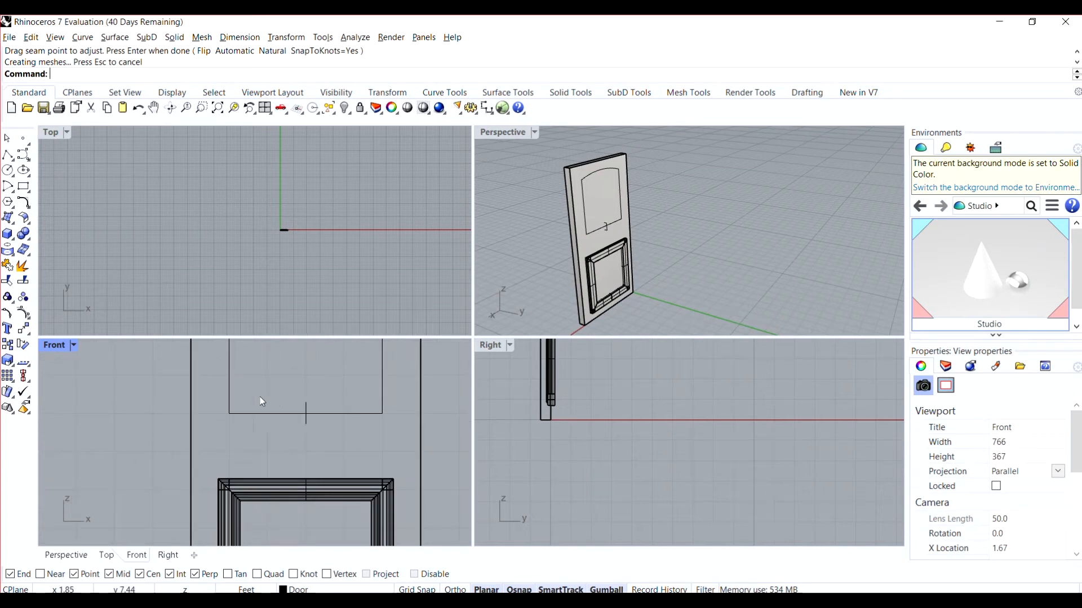
right_click(149, 188)
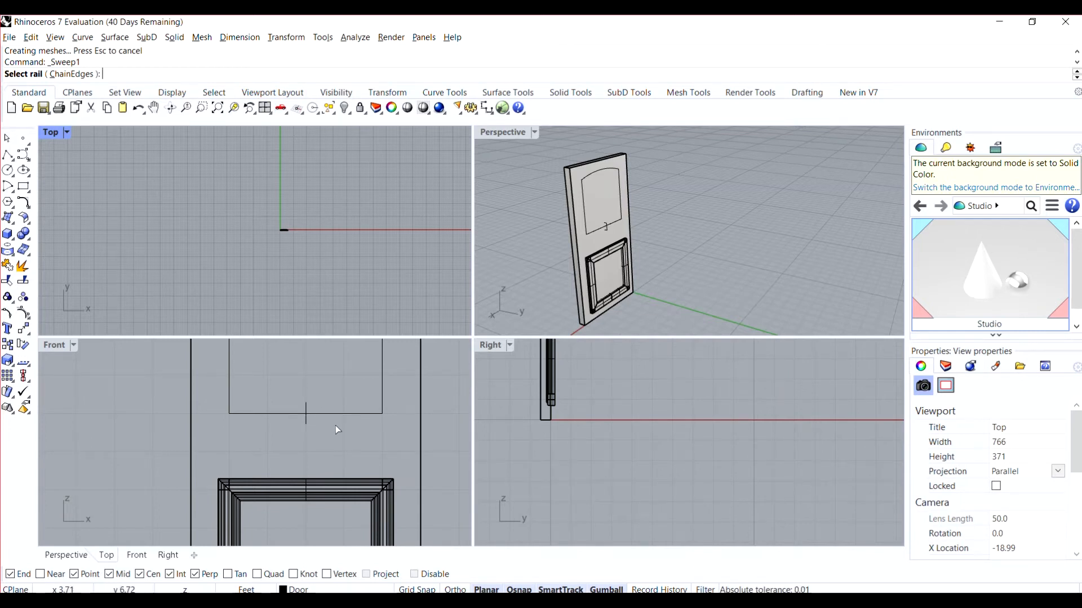
left_click(342, 413)
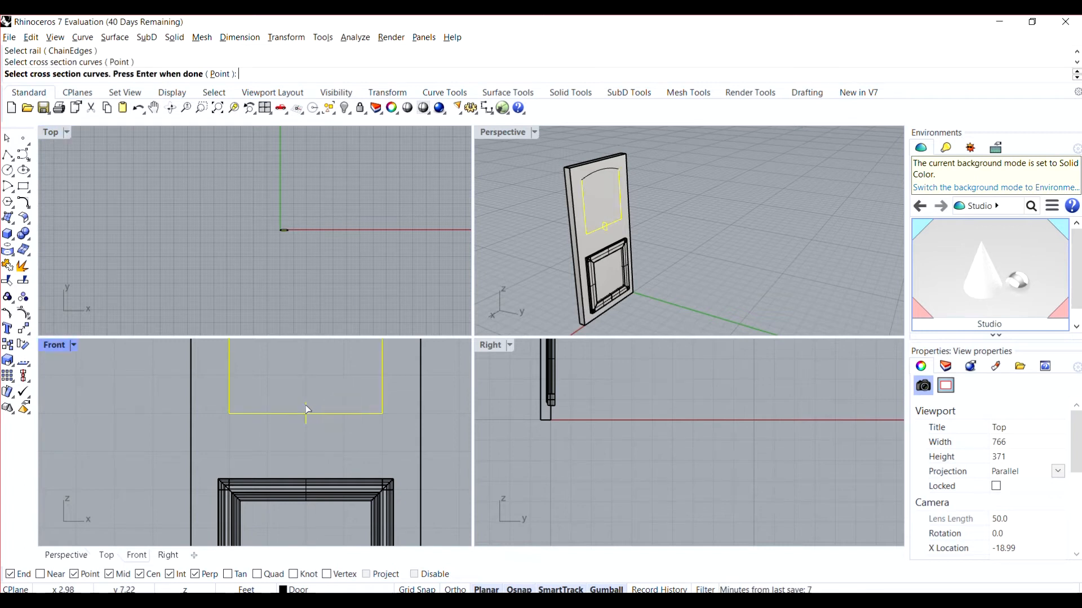
key("Return")
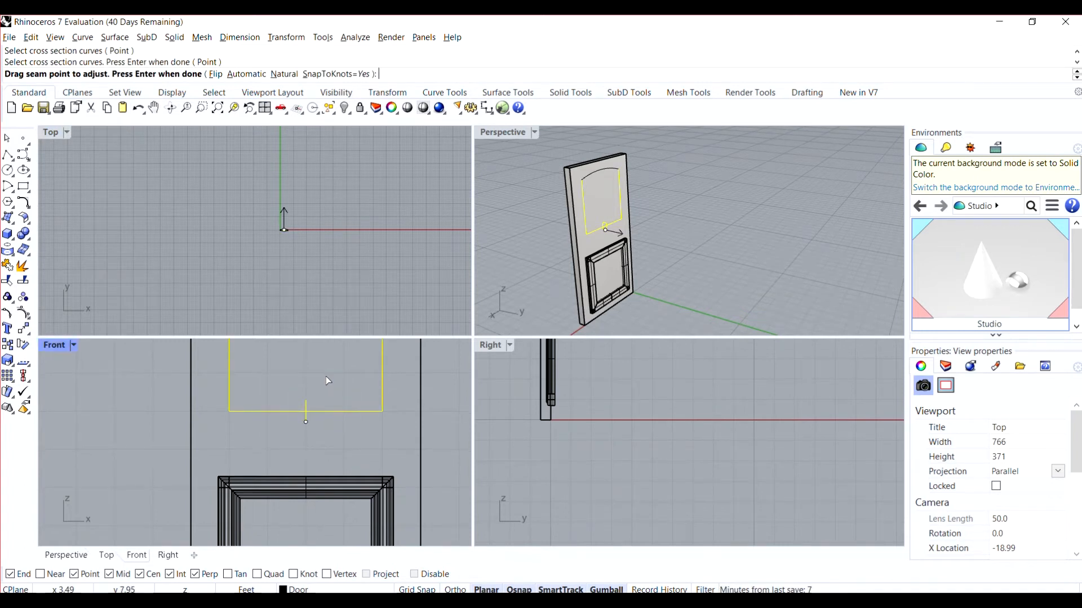
key("Return")
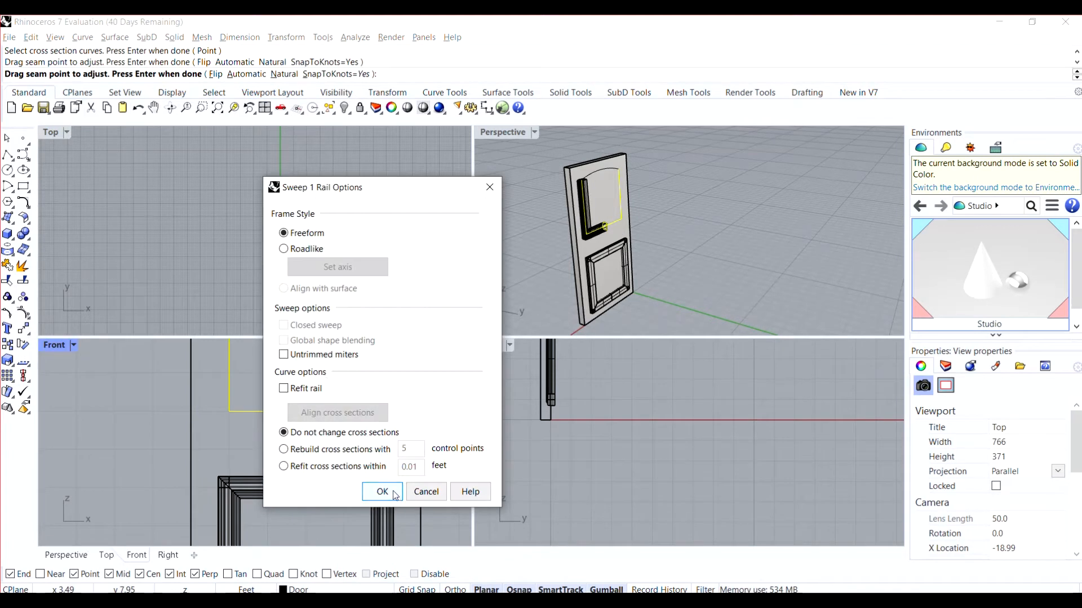
left_click(425, 492)
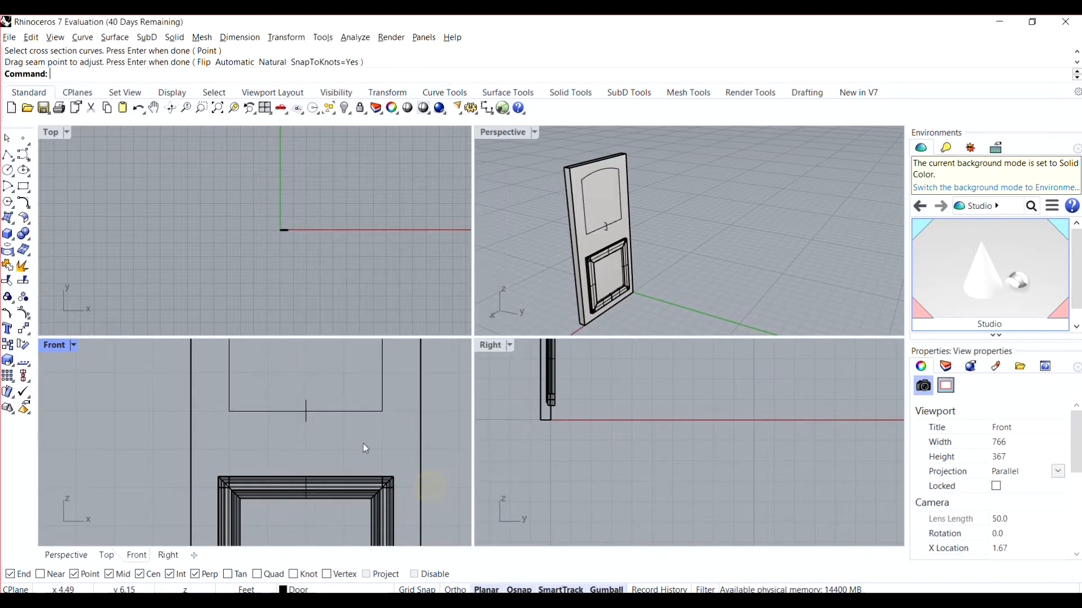
Step: Join the arched top curve and the open three-sided curve of the upper panel outline into one closed curve
left_click(292, 411)
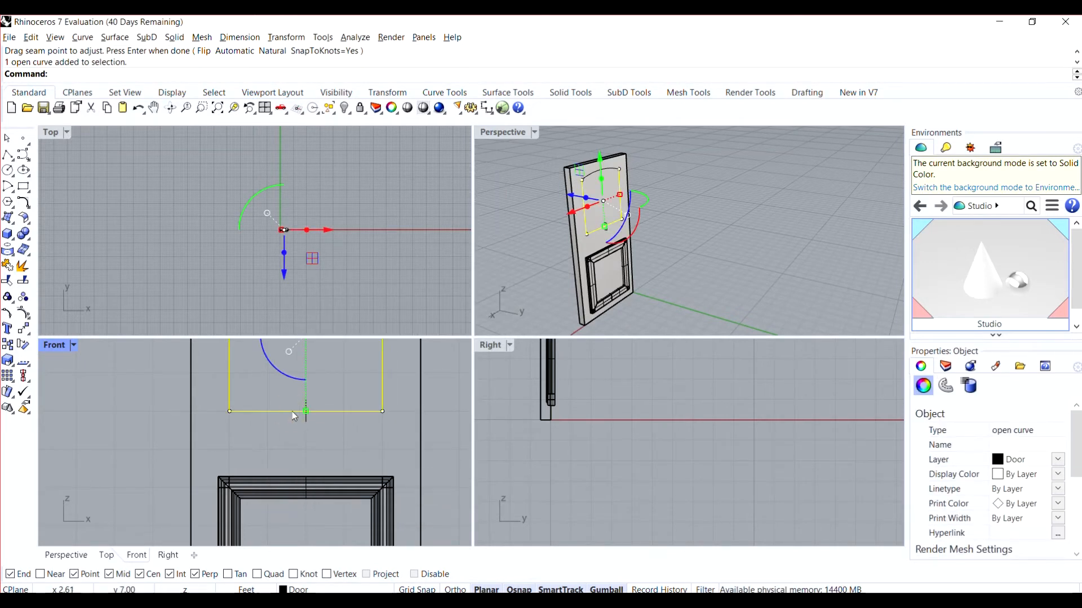
scroll(360, 431, "down", 3)
scroll(364, 365, "up", 4)
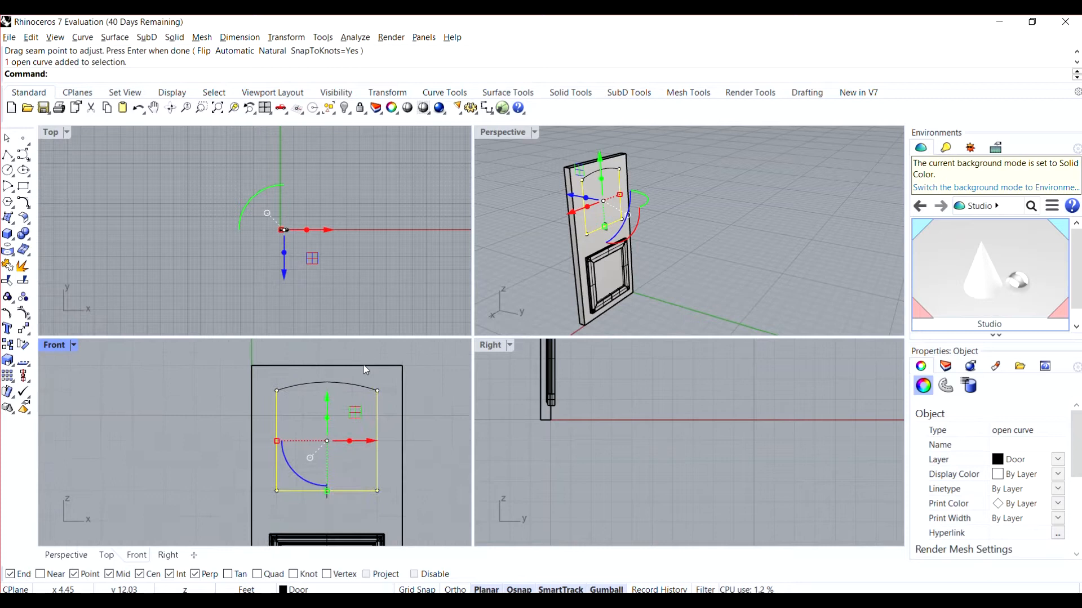
left_click(341, 412)
scroll(347, 394, "up", 3)
left_click(375, 411)
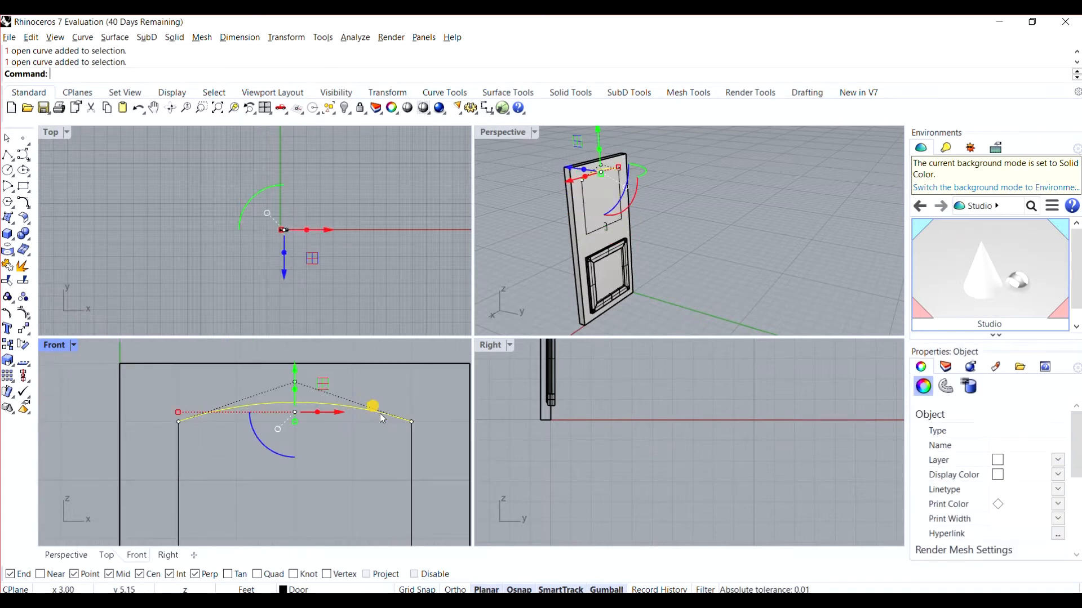
left_click(410, 448, "shift")
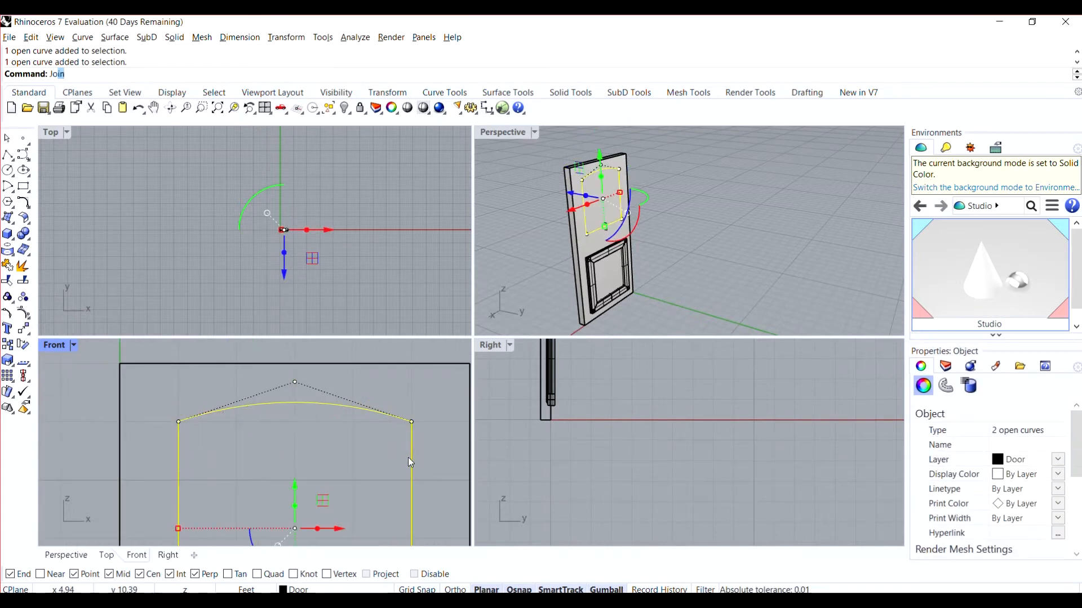
type("Jo")
key("Return")
scroll(338, 445, "down", 5)
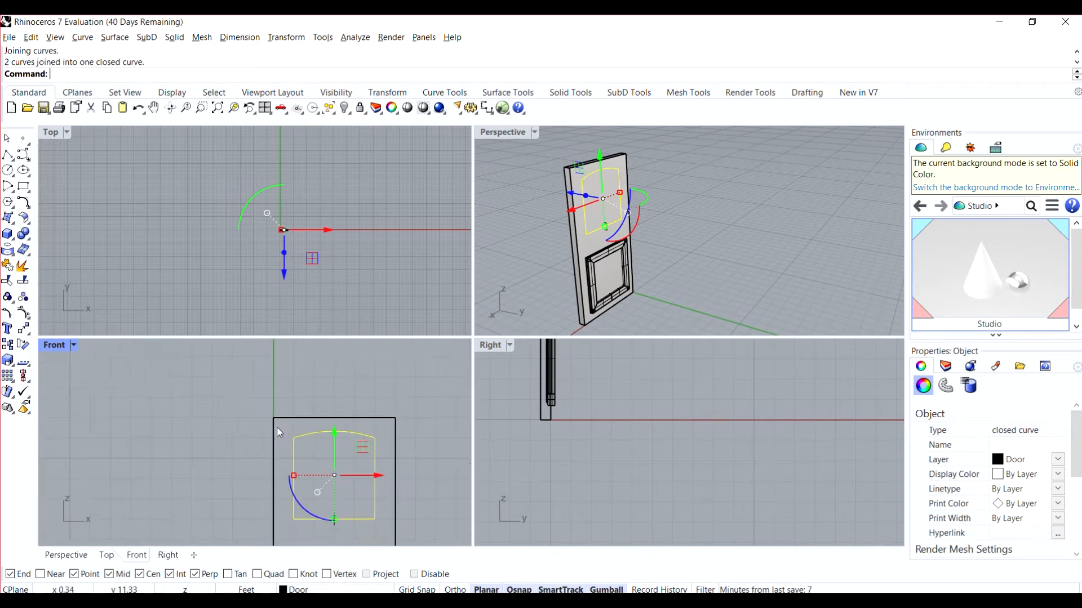
left_click(214, 421)
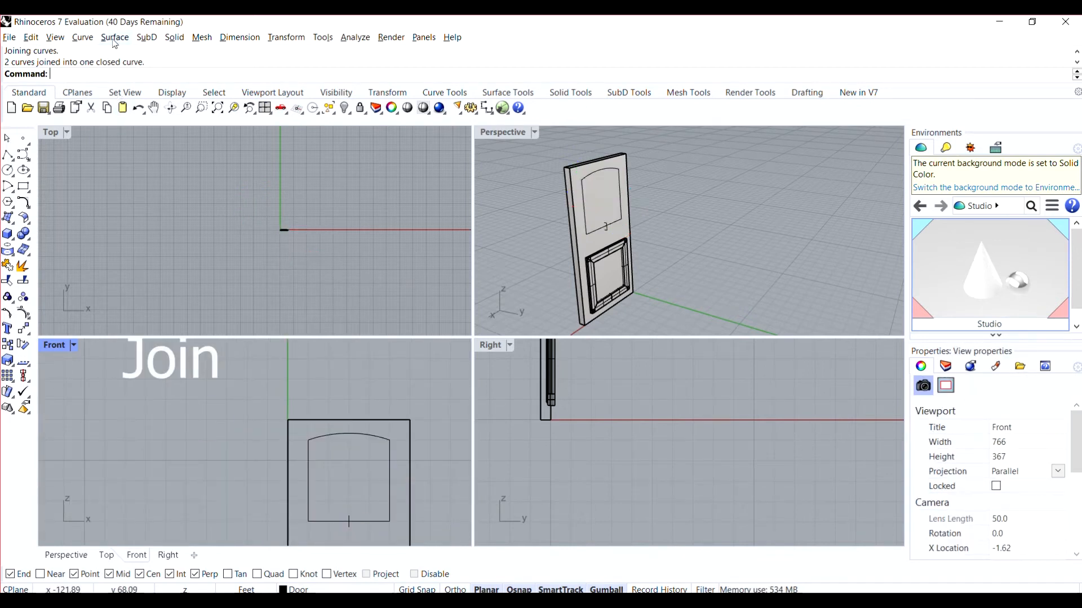
Step: Sweep the upper molding profile along the joined arched outline with Sweep 1 Rail, Freeform style and unchanged cross sections
left_click(115, 37)
left_click(124, 76)
scroll(351, 518, "up", 3)
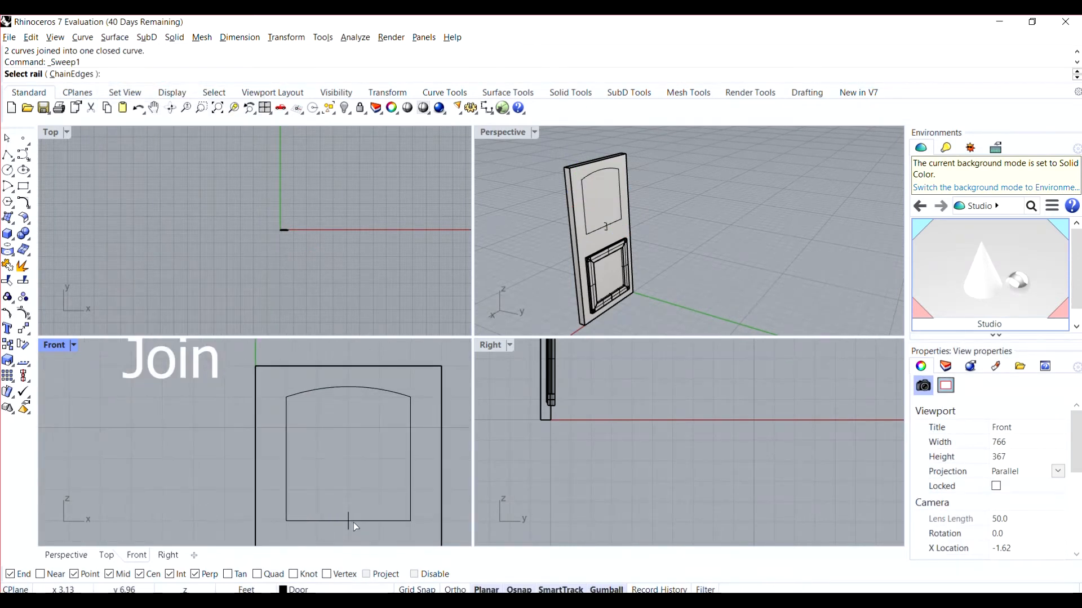
left_click(353, 522)
left_click(349, 511)
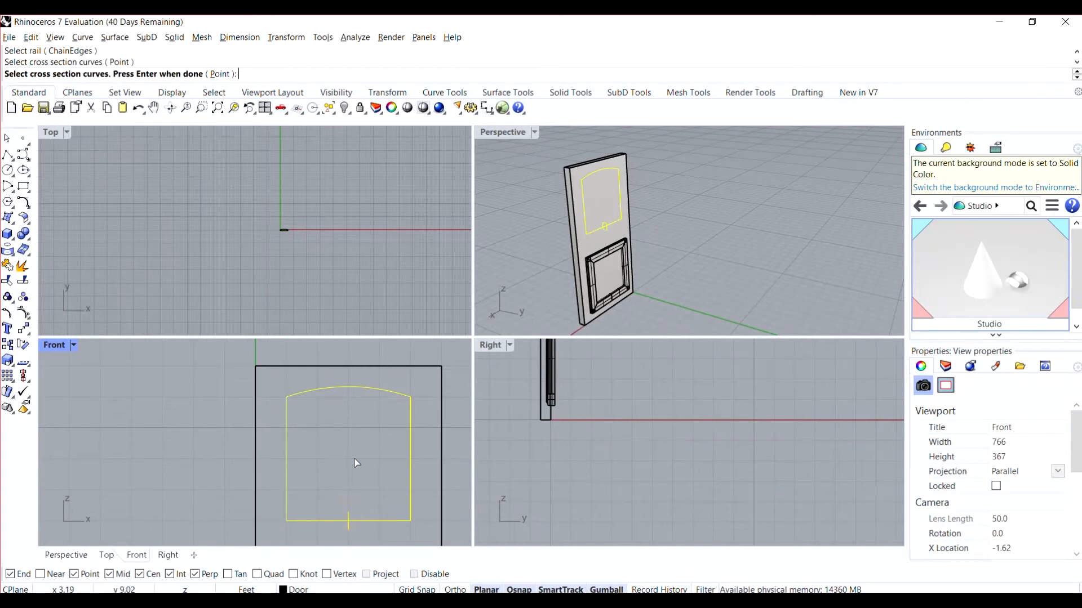
key("Return")
key("Return")
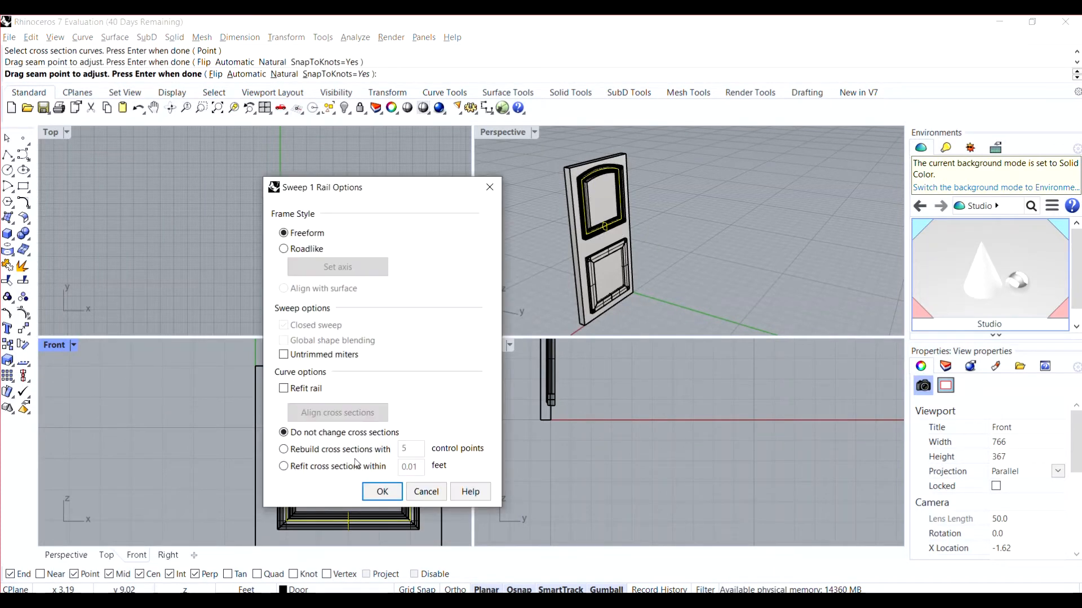
left_click(383, 492)
scroll(619, 231, "up", 3)
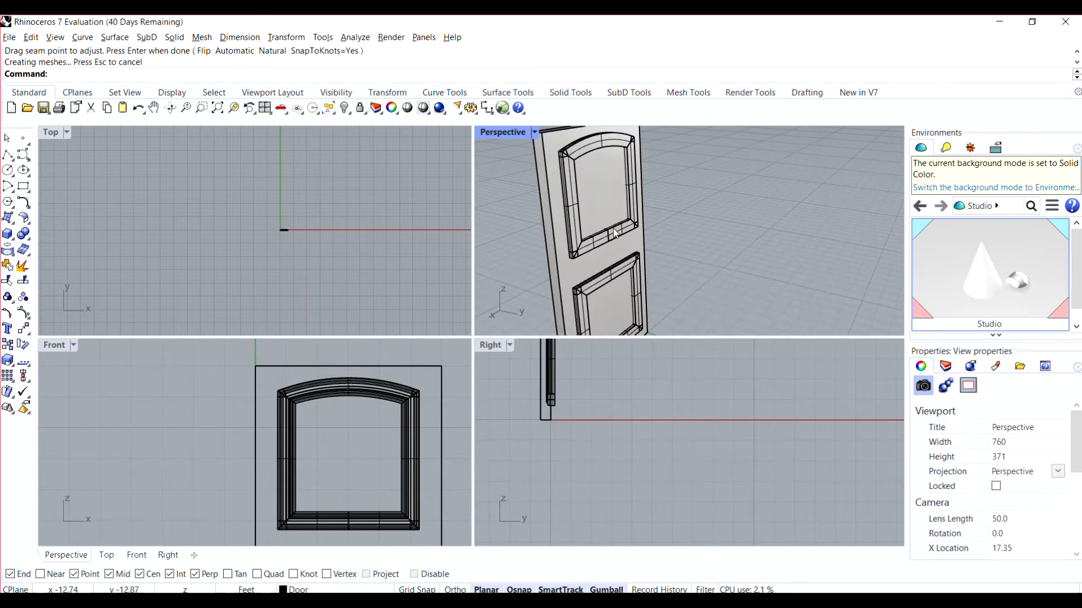
Step: Subtract the arched upper molding from the door slab with Boolean Difference, deleting the input
left_click(614, 231)
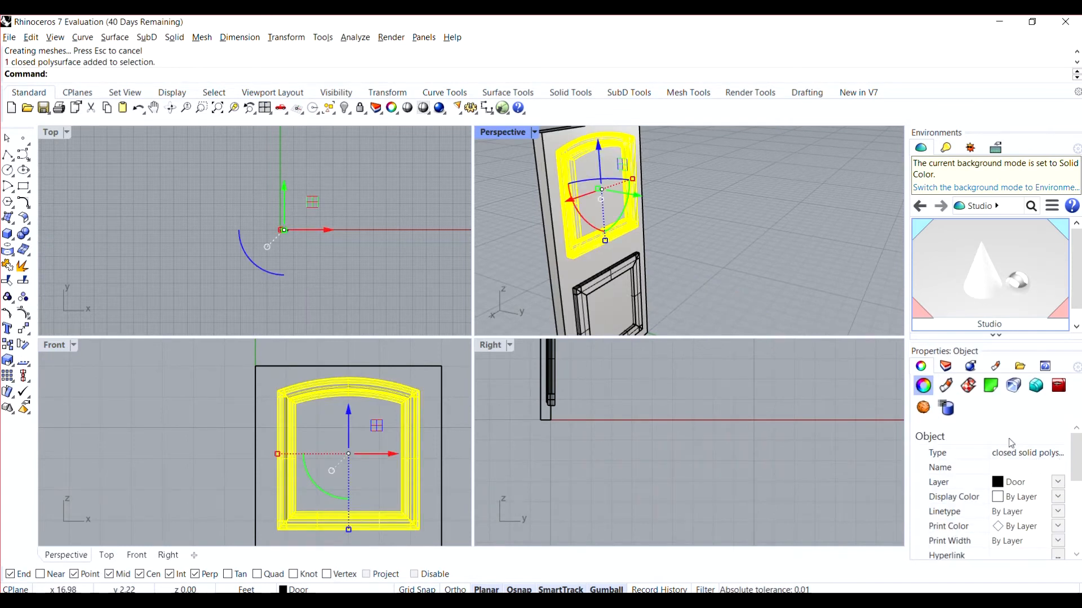
scroll(349, 512, "up", 2)
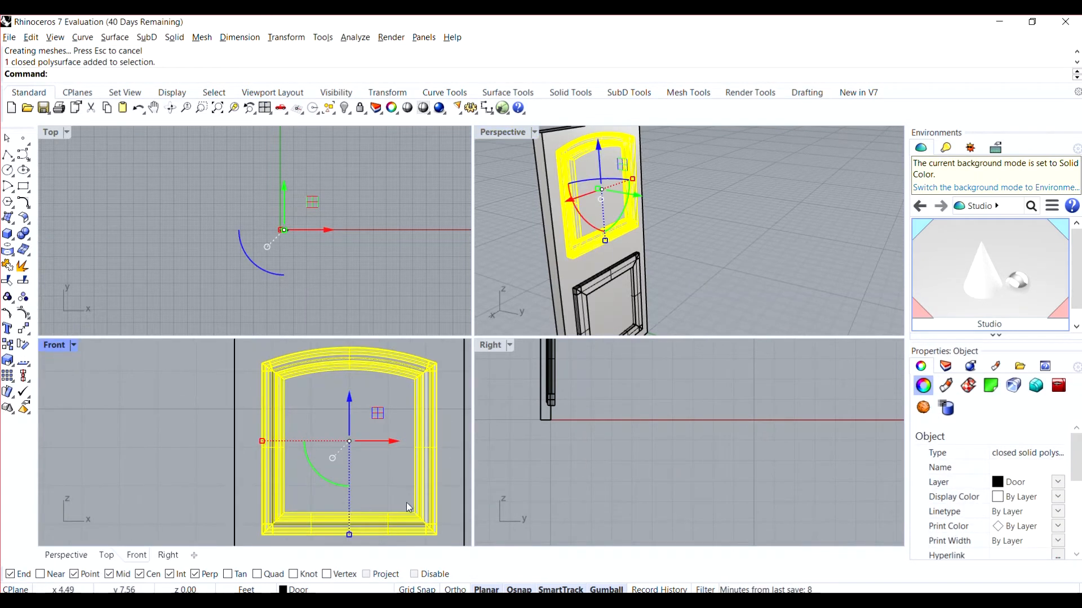
left_click(661, 235)
scroll(624, 196, "up", 2)
left_click(27, 237)
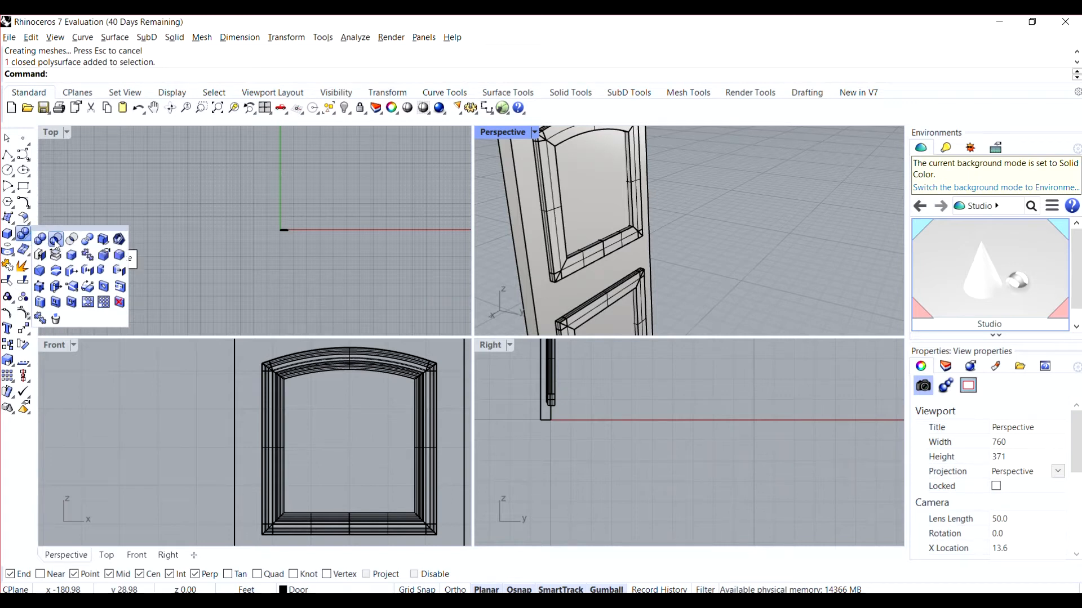
left_click(56, 239)
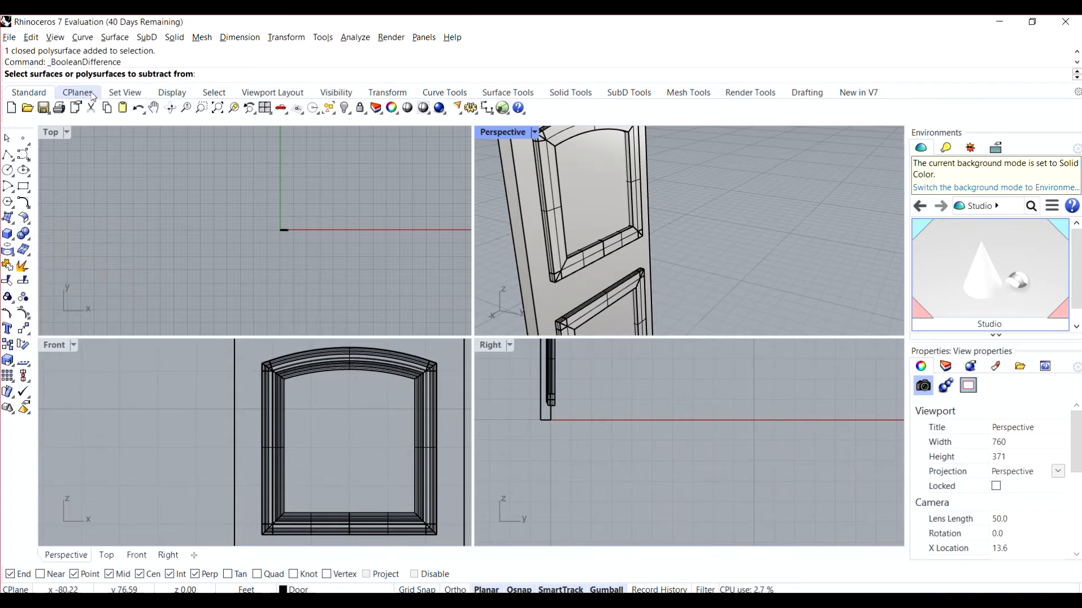
left_click(545, 297)
key("Return")
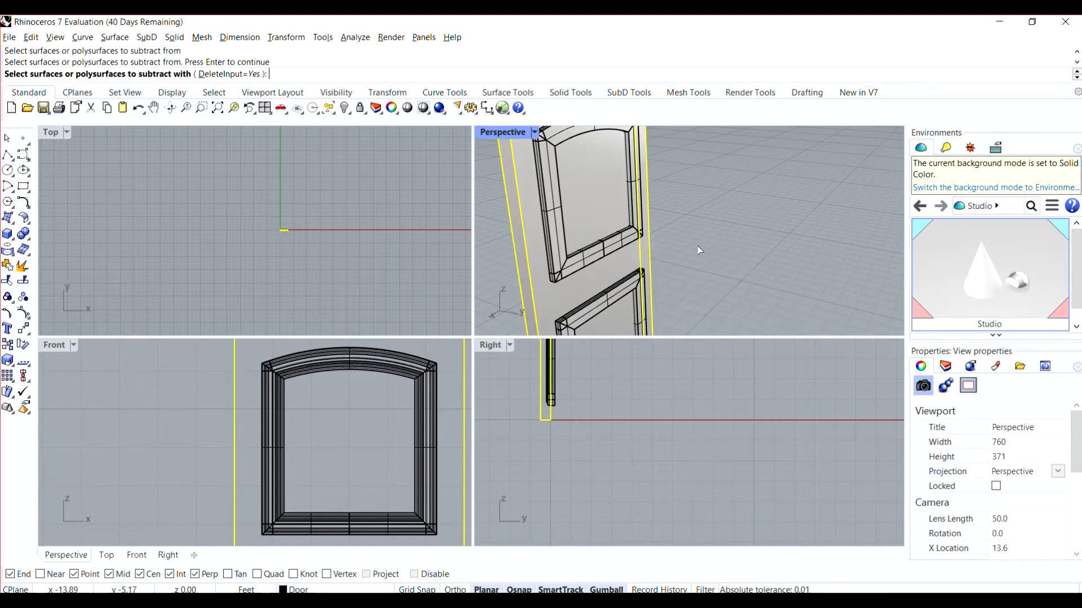
left_click(602, 250)
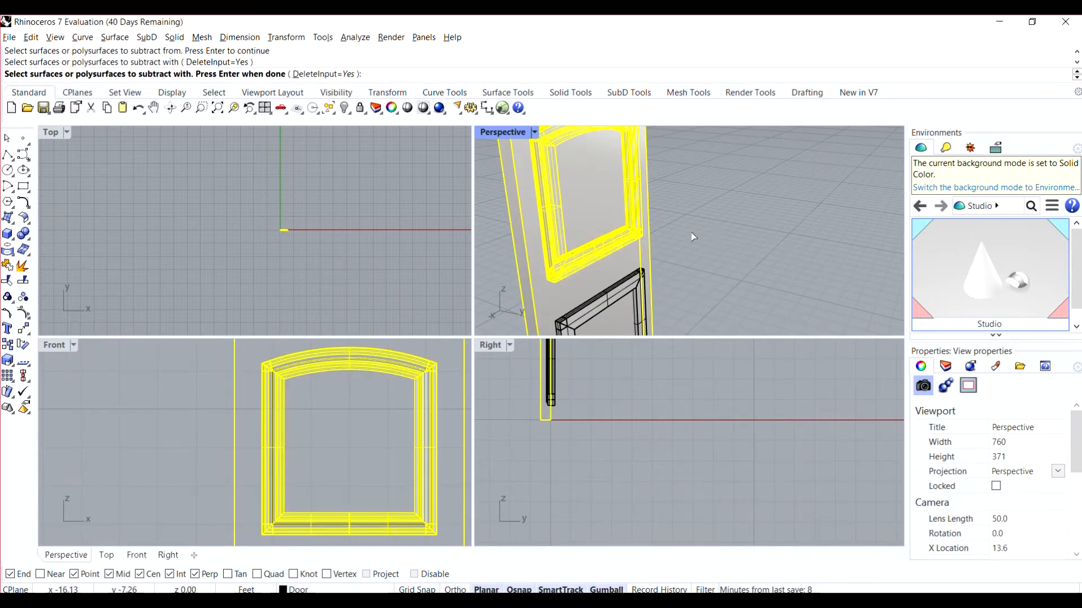
key("Return")
scroll(648, 231, "up", 3)
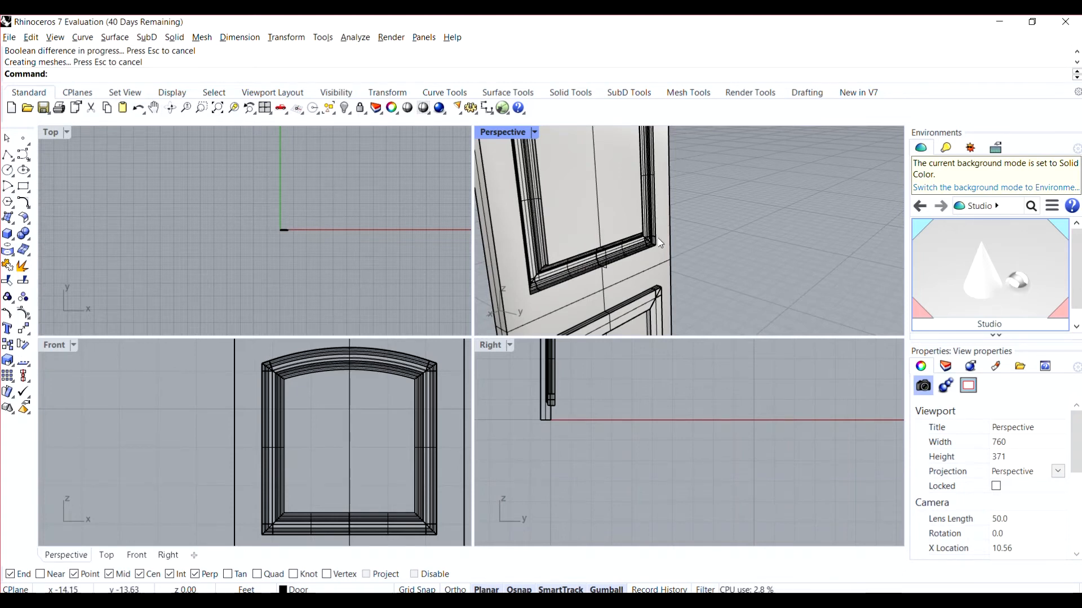
scroll(619, 259, "down", 2)
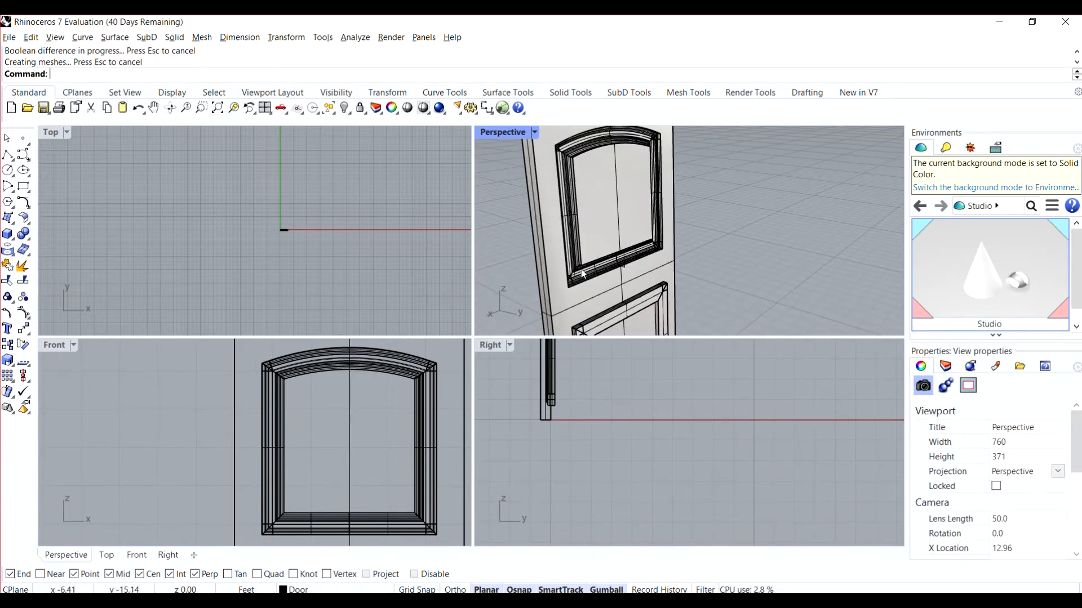
scroll(647, 270, "down", 3)
Step: Move the profile curve at the upper panel's bottom edge to the Crvs layer and turn that layer off
left_click(656, 294)
scroll(676, 181, "up", 4)
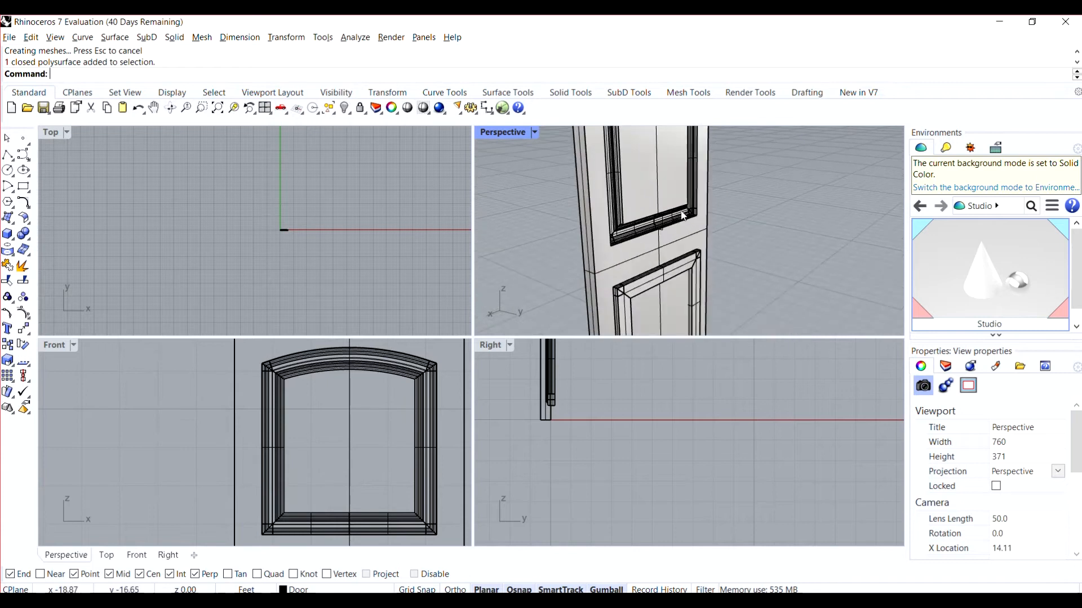
scroll(654, 237, "up", 2)
left_click(655, 237)
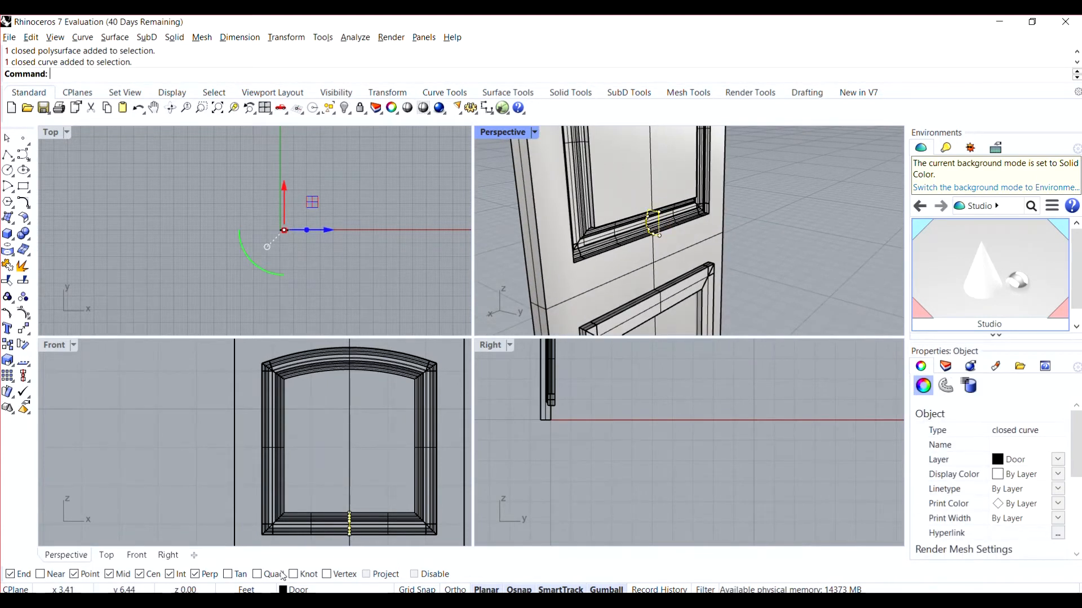
left_click(296, 589)
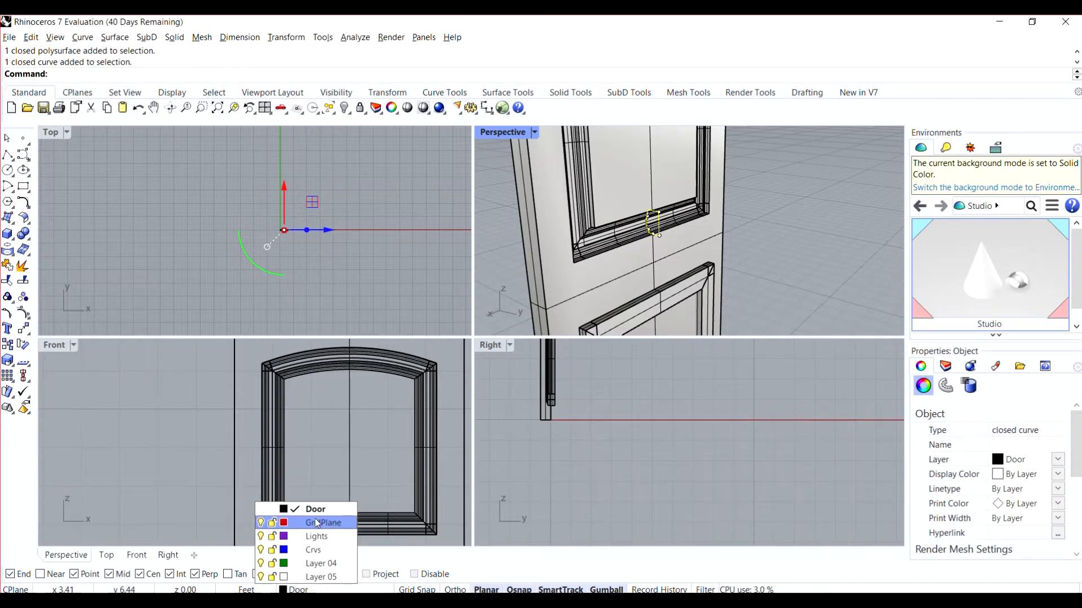
left_click(314, 550)
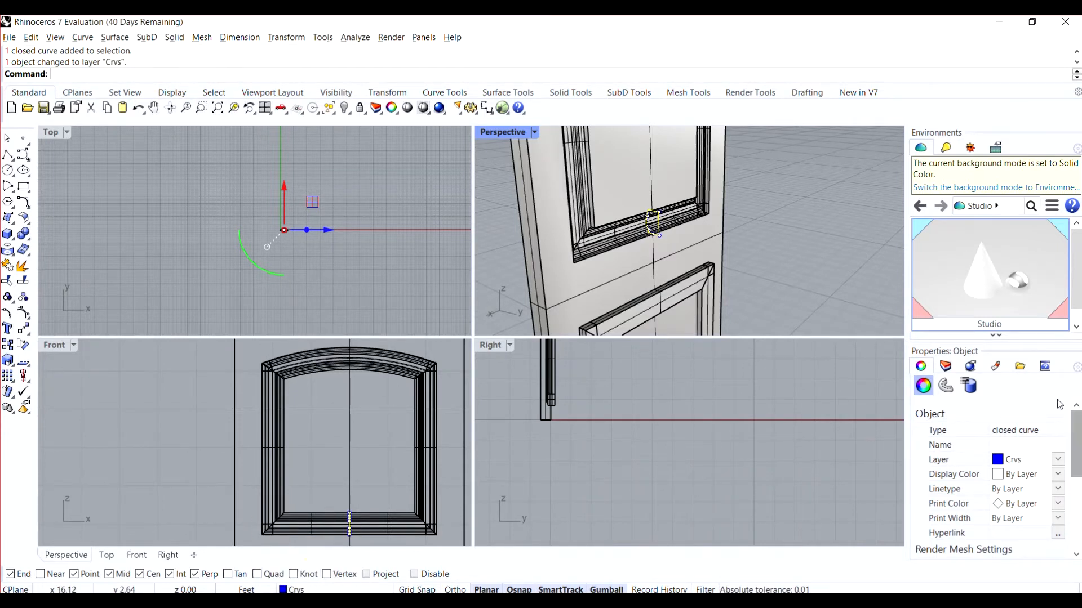
left_click(948, 366)
key("Escape")
left_click(924, 462)
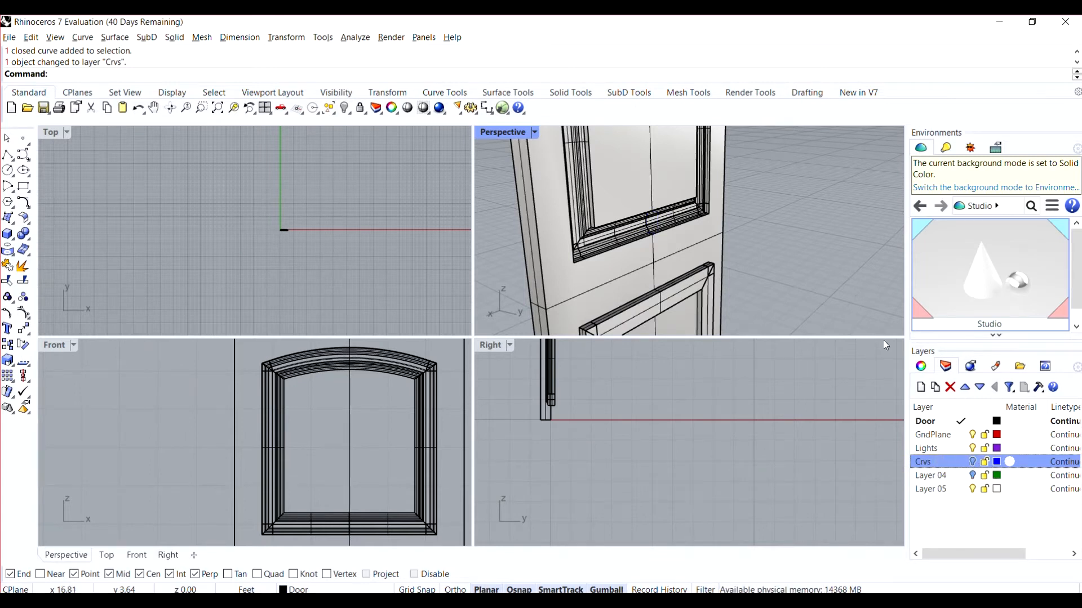
Step: Hide the swept molding around the lower panel to expose its profile curve
left_click(844, 286)
scroll(800, 293, "down", 3)
scroll(732, 324, "up", 4)
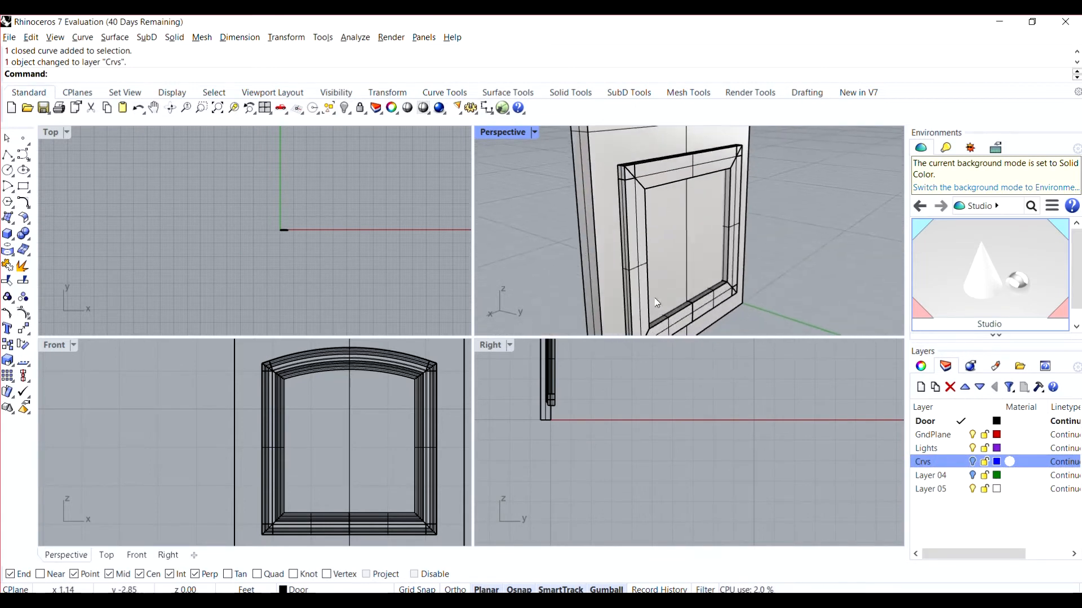
scroll(709, 324, "up", 3)
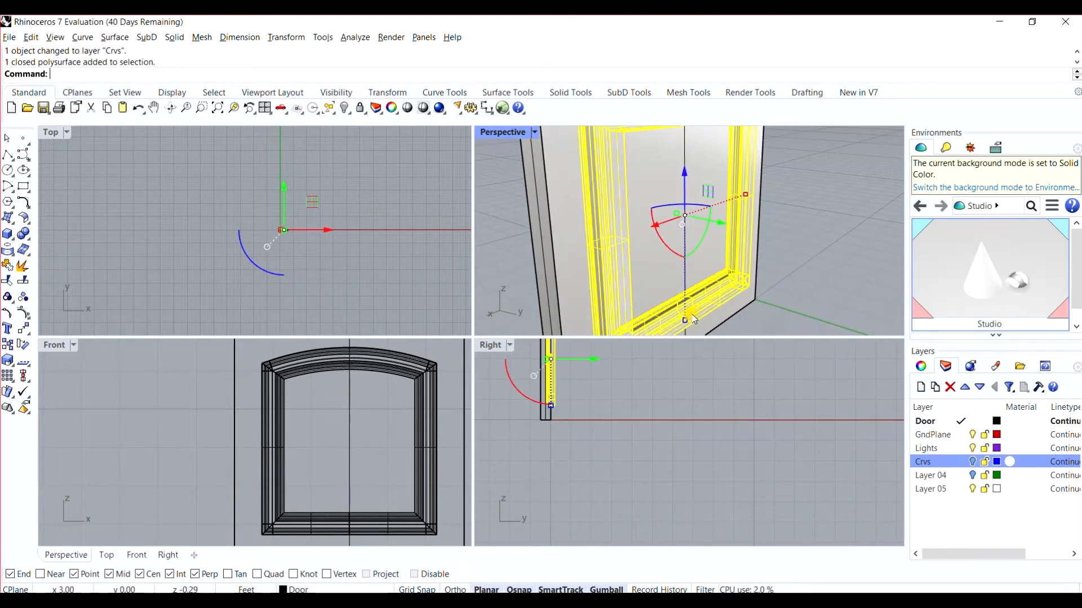
left_click(698, 320)
left_click(745, 320)
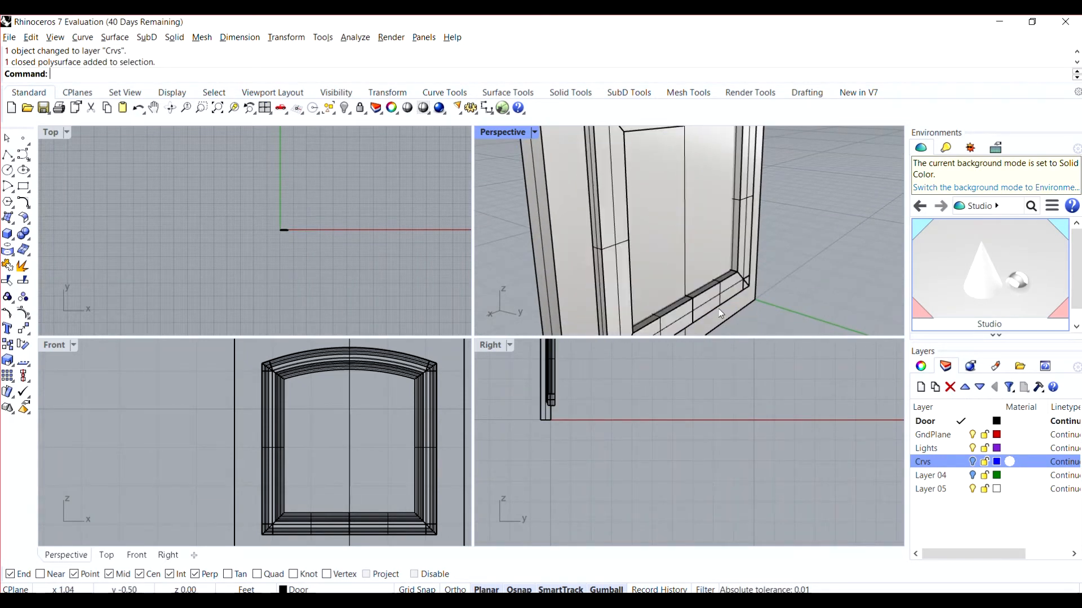
left_click(720, 309)
type("Hide")
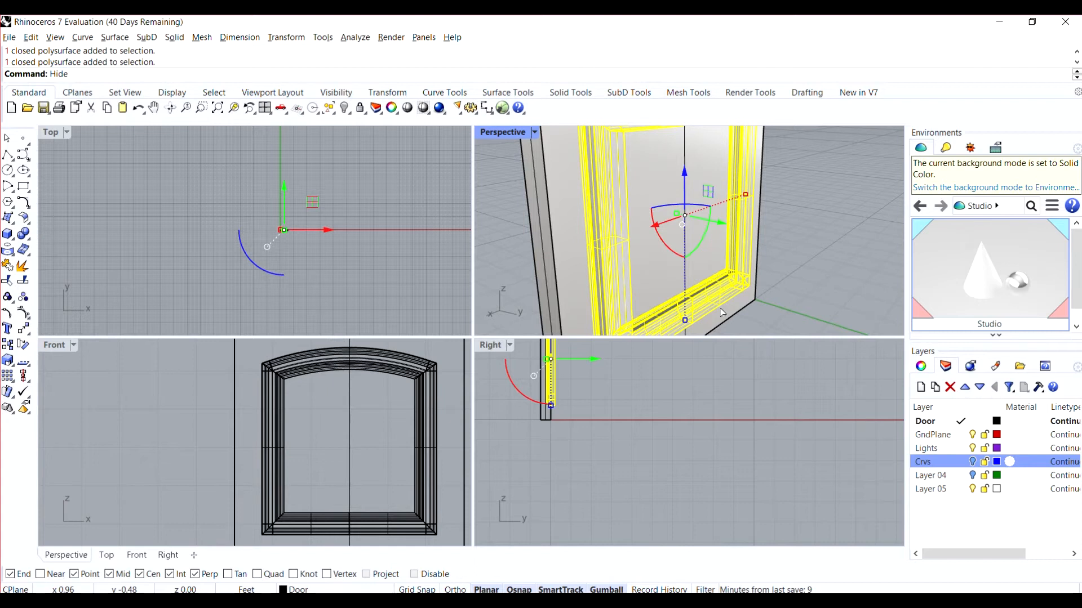
key("Return")
Step: Move the lower molding's profile curve to the Crvs layer and show the hidden lower molding again
left_click(694, 318)
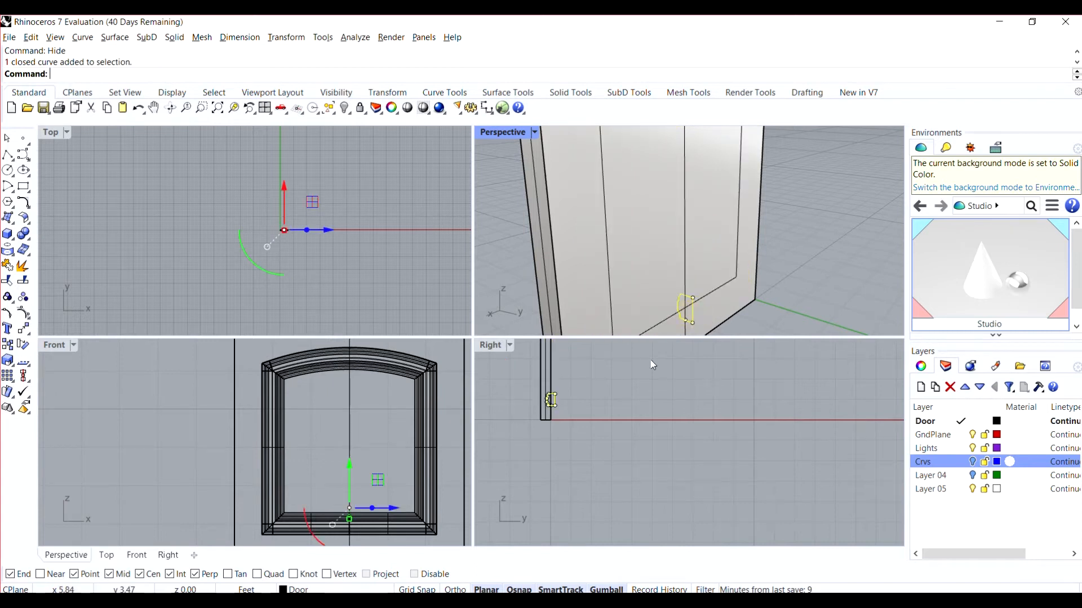
left_click(329, 590)
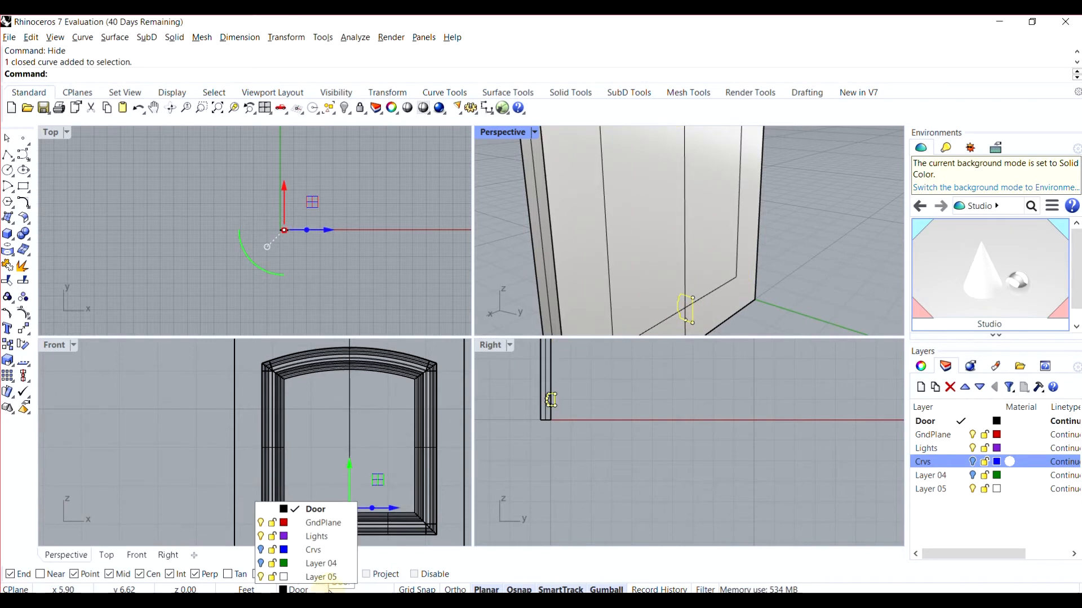
left_click(321, 556)
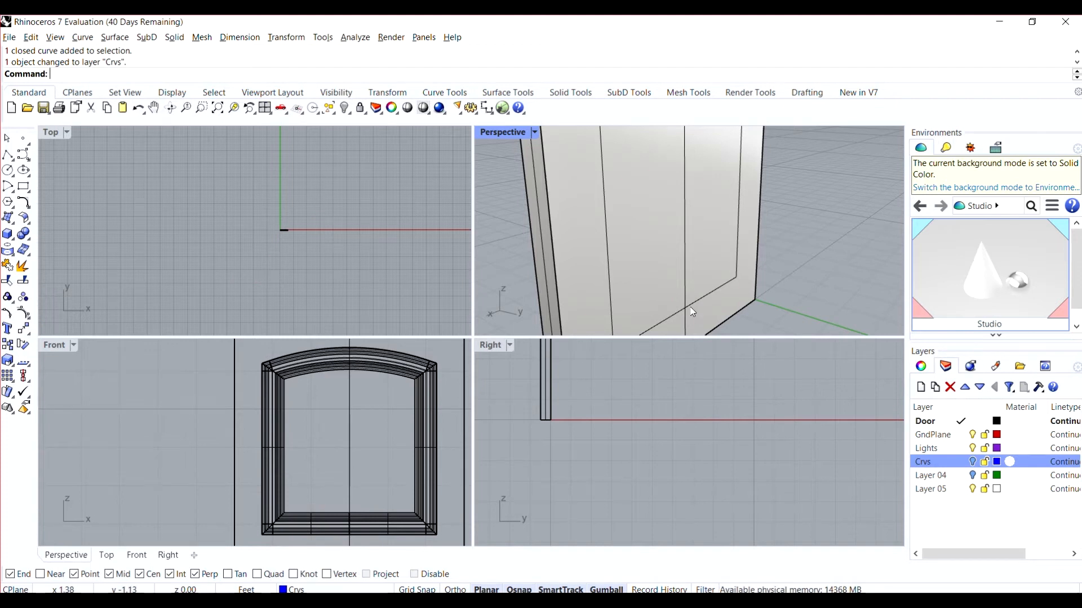
key("Return")
scroll(765, 236, "down", 5)
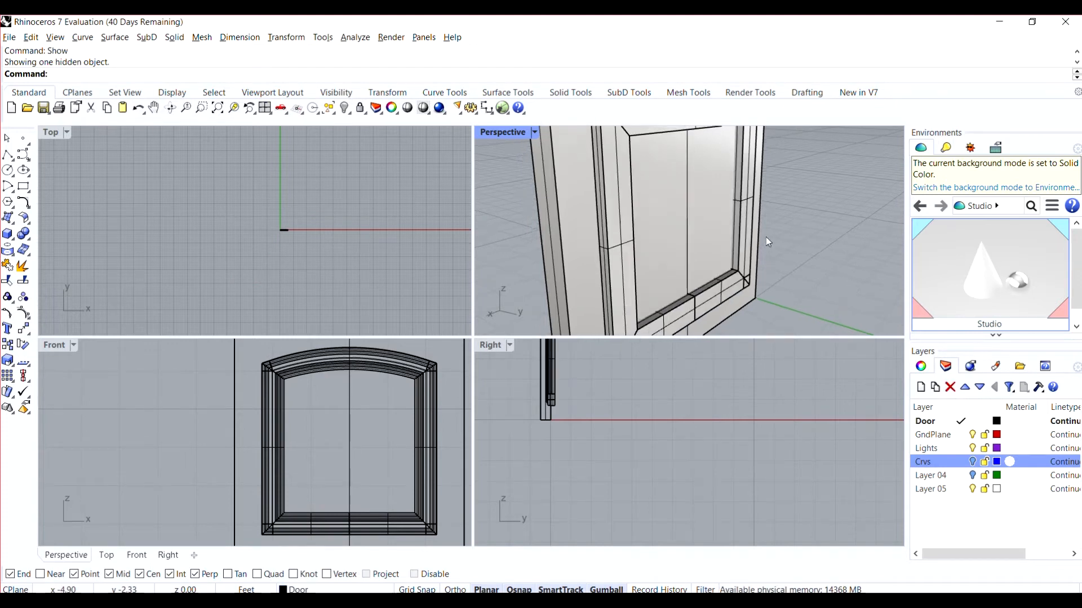
Step: Merge the door slab and the lower panel molding into one solid with Boolean Union
left_click(788, 186)
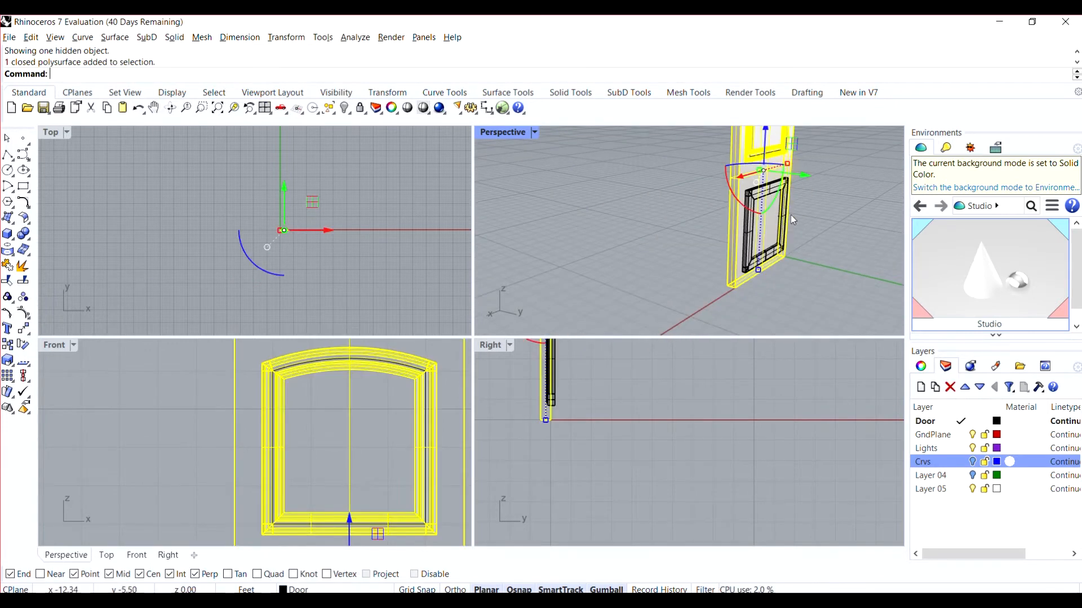
scroll(789, 225, "up", 3)
left_click(769, 237, "shift")
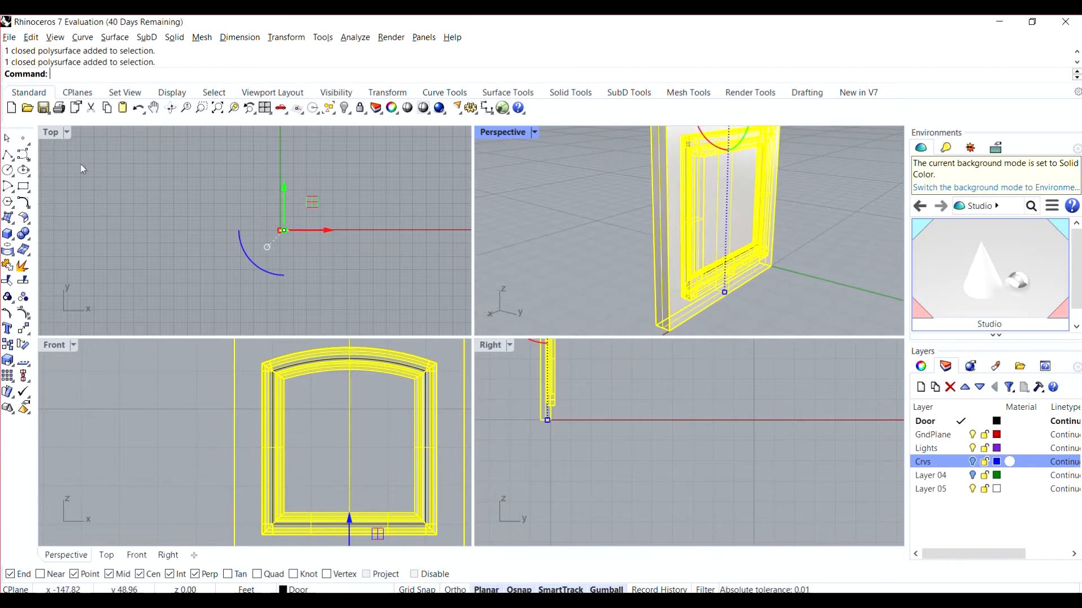
left_click(23, 234)
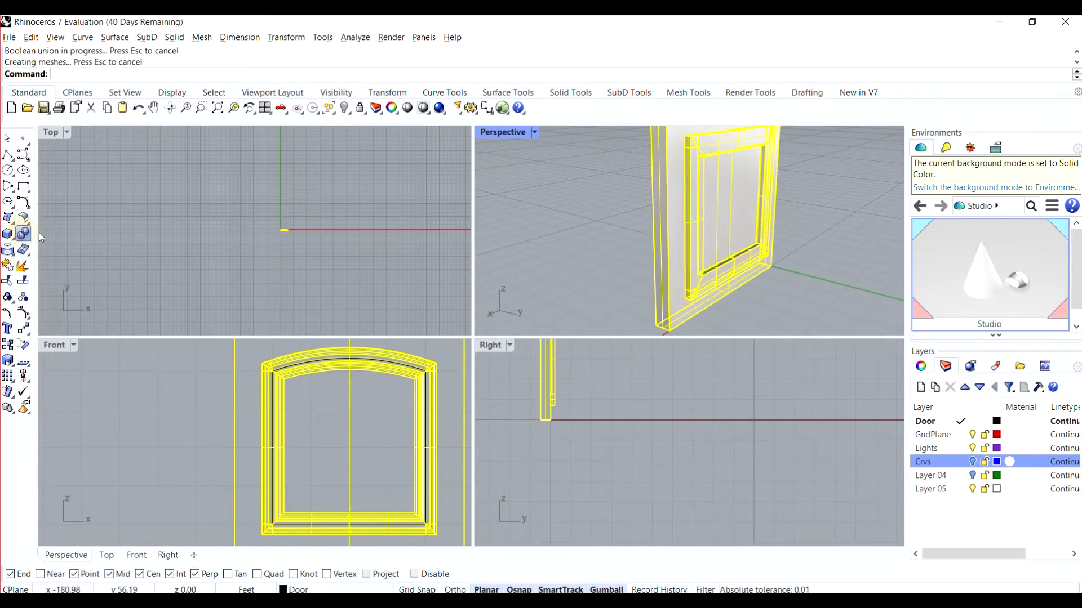
scroll(601, 215, "down", 5)
scroll(601, 214, "up", 4)
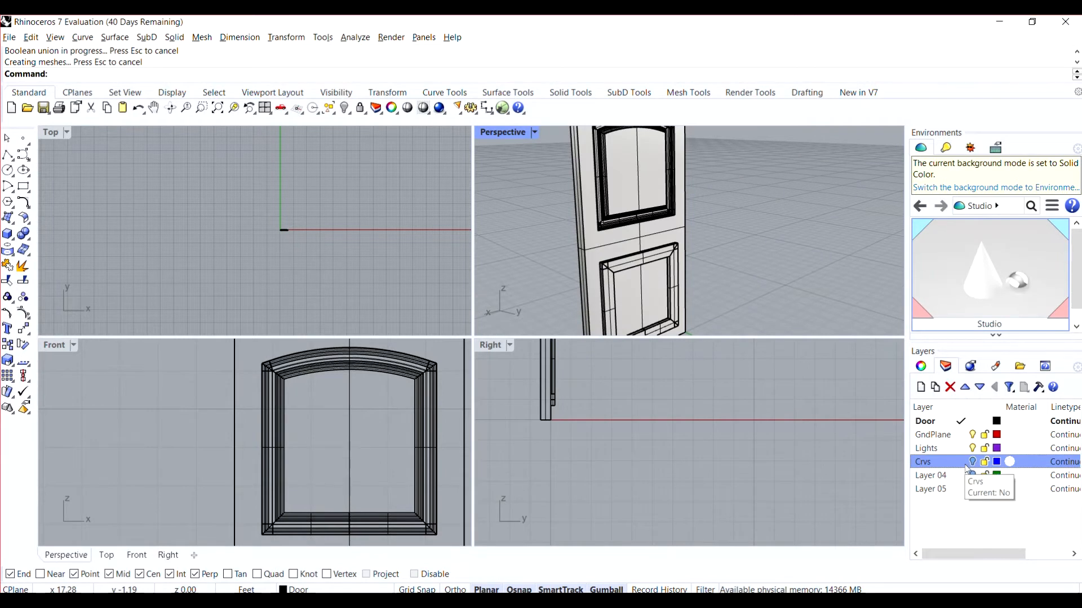
Step: Examine the merged door from the front in the Perspective, Right and Front views
scroll(793, 276, "down", 2)
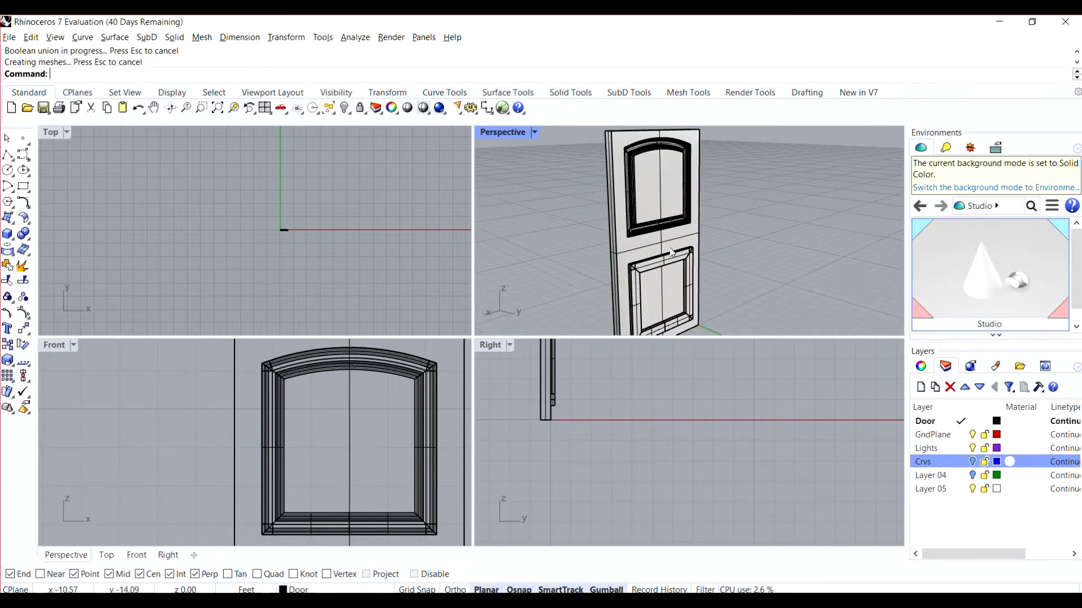
right_click_drag(588, 255, 753, 255)
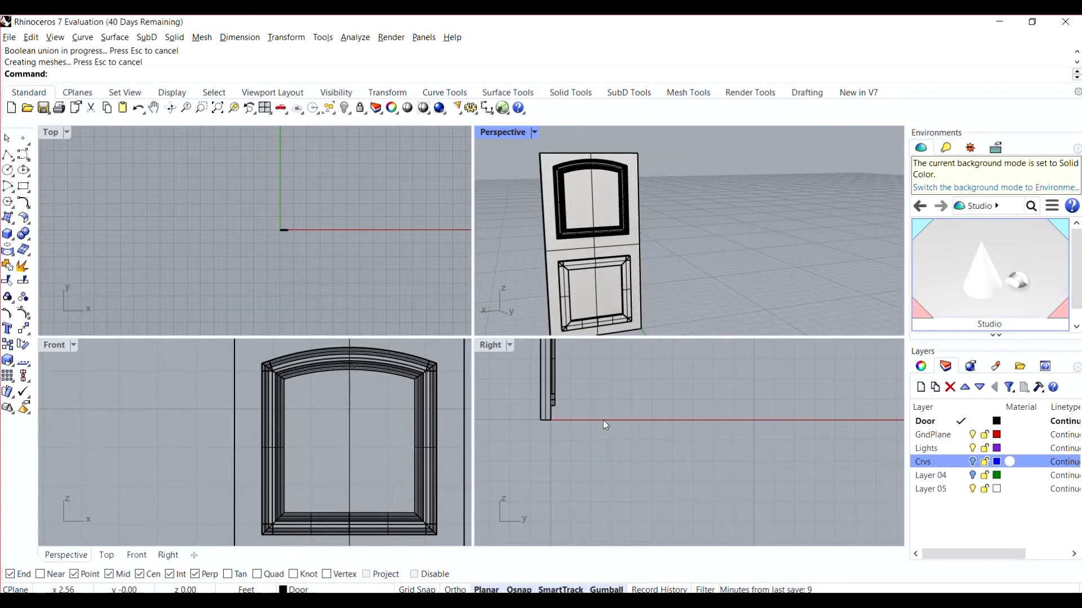
right_click_drag(603, 421, 622, 420)
scroll(250, 411, "down", 10)
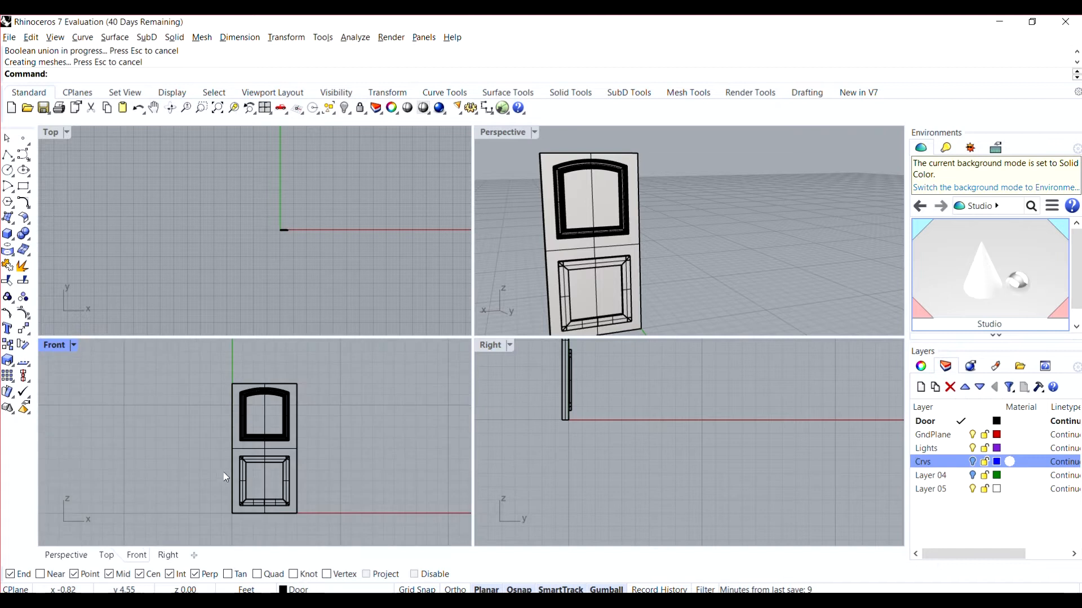
scroll(250, 505, "down", 5)
scroll(312, 423, "down", 2)
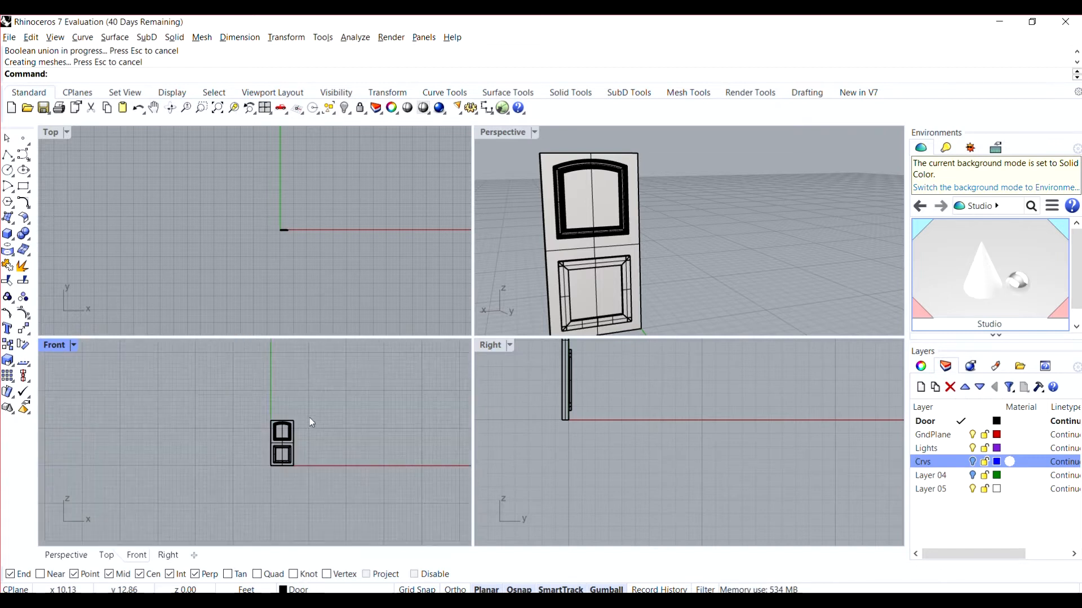
scroll(269, 416, "up", 3)
scroll(248, 409, "down", 3)
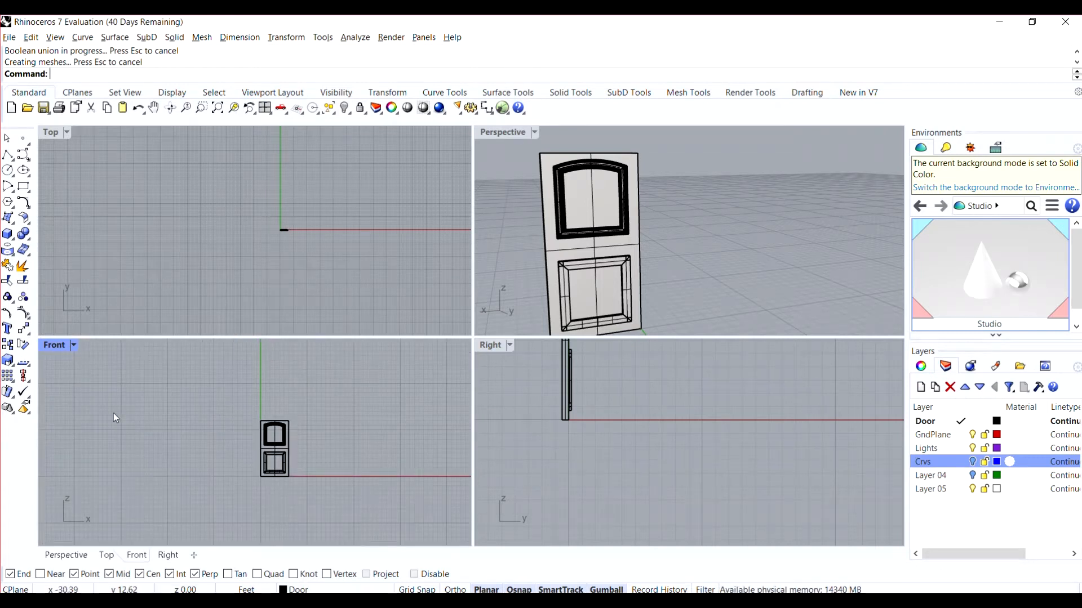
Step: Turn on Grid Snap and try drawing a wall box about 60 ft wide and 20 ft tall around the door in the maximized Front view
double_click(50, 345)
type("box")
key("Return")
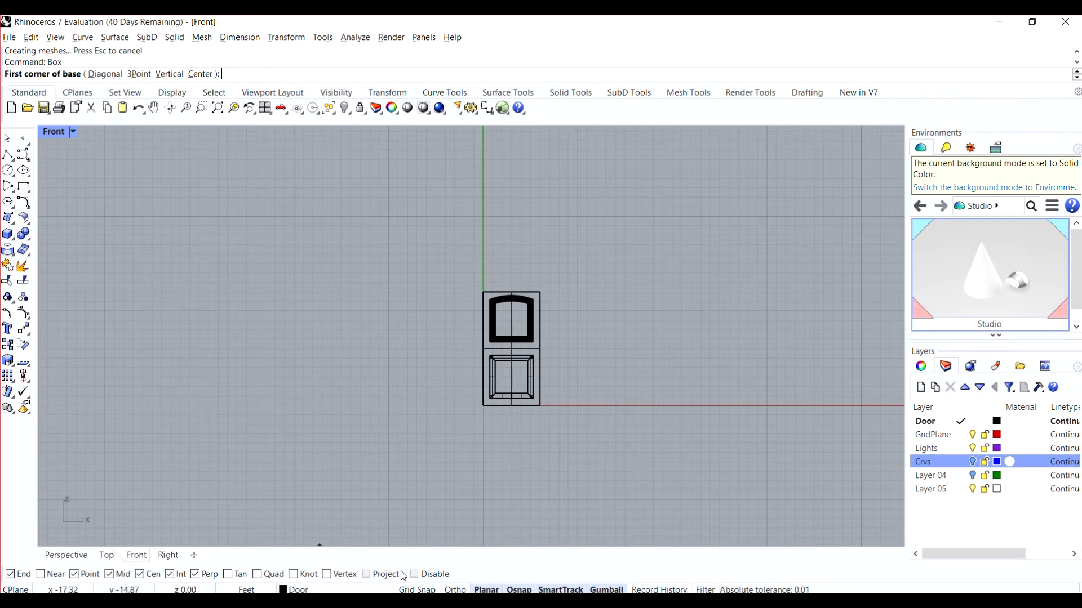
left_click(417, 590)
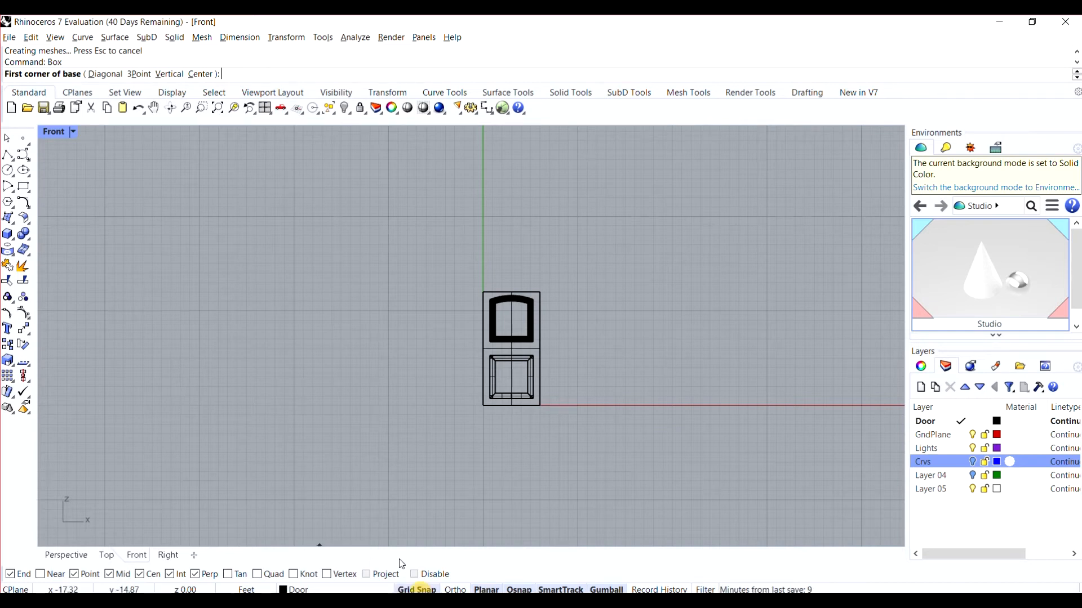
left_click(198, 406)
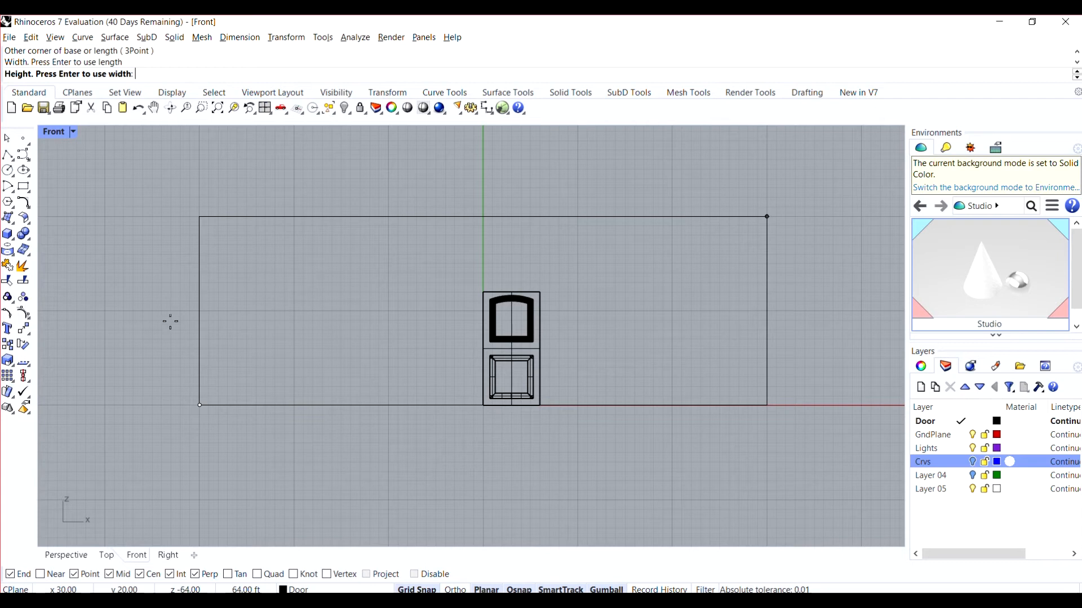
key("Escape")
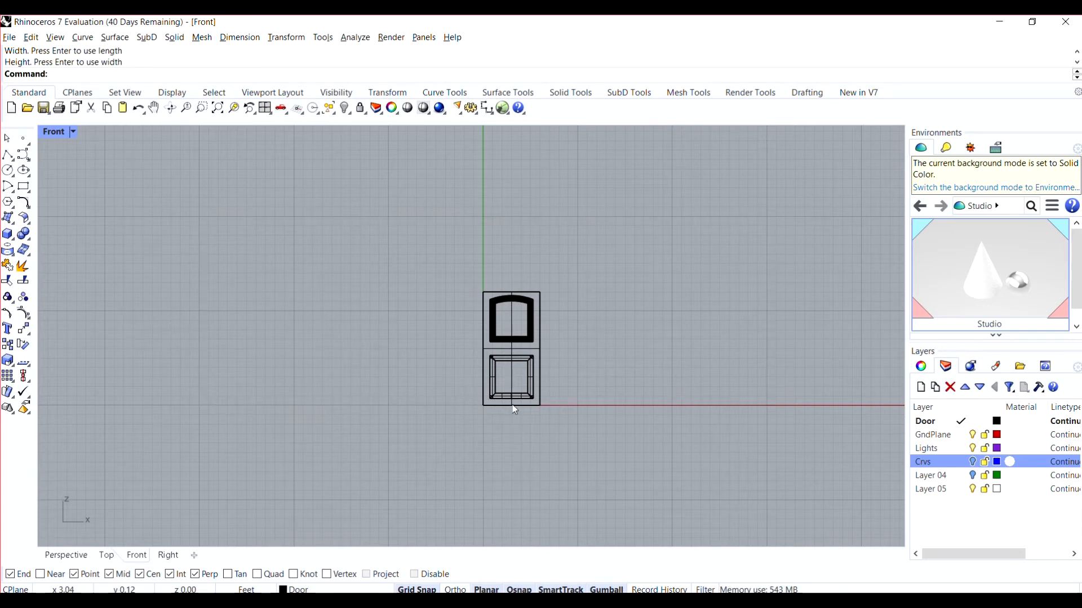
Step: Draw a wall box 60 ft wide and 20 ft tall from the door's base in the Front view, extending 2 ft back in the Right view
key("Return")
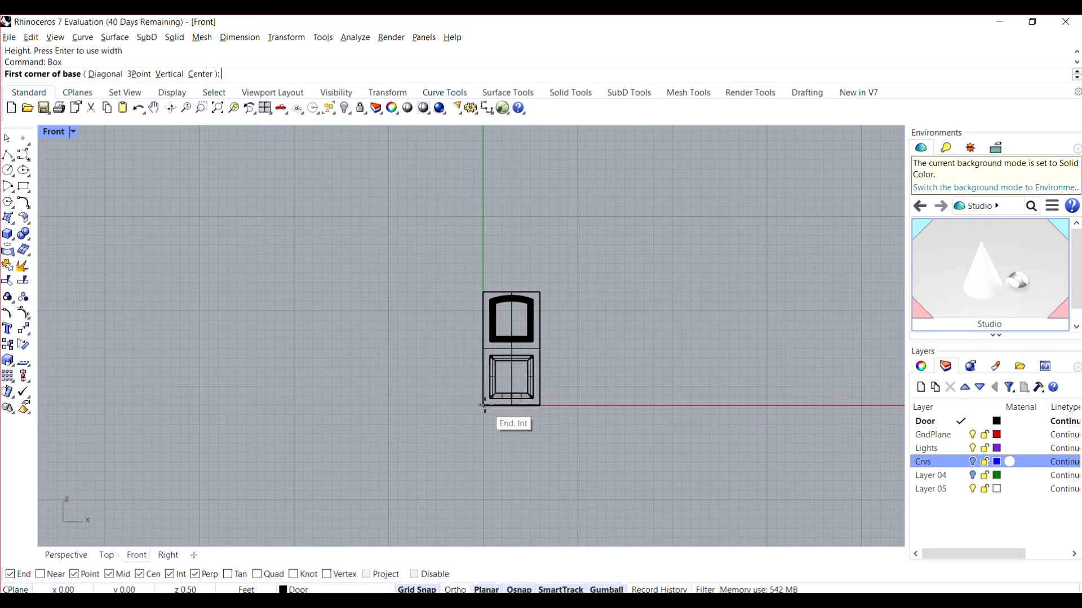
left_click(511, 405)
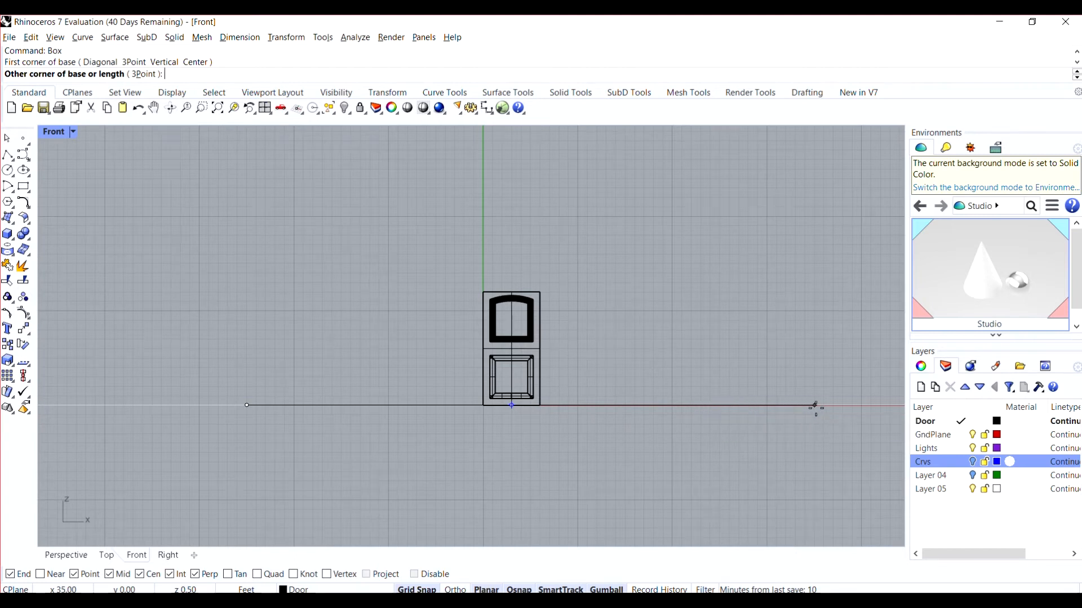
left_click(815, 406)
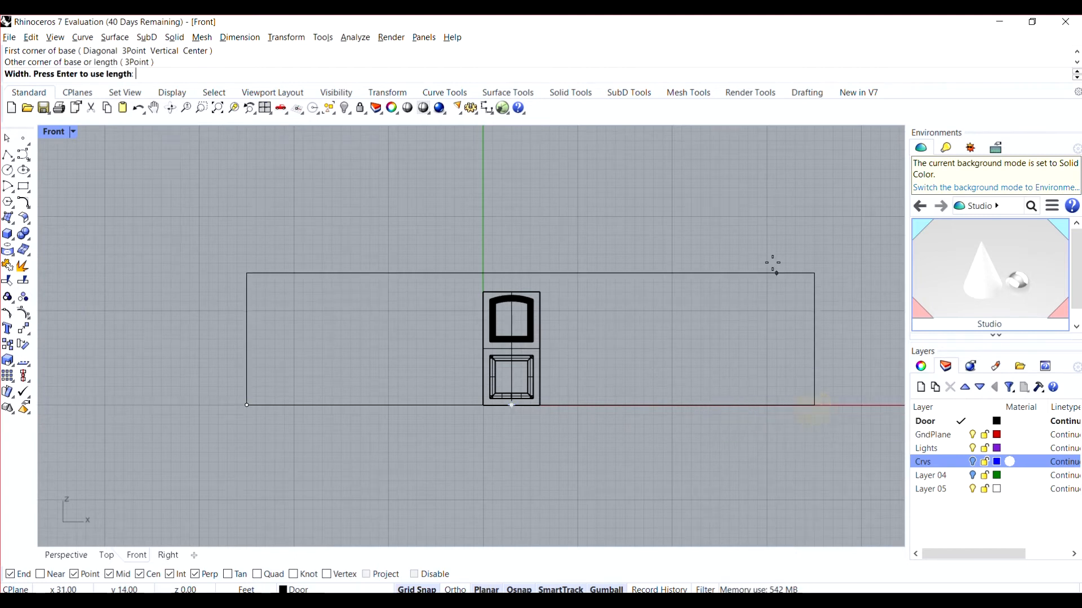
left_click(773, 215)
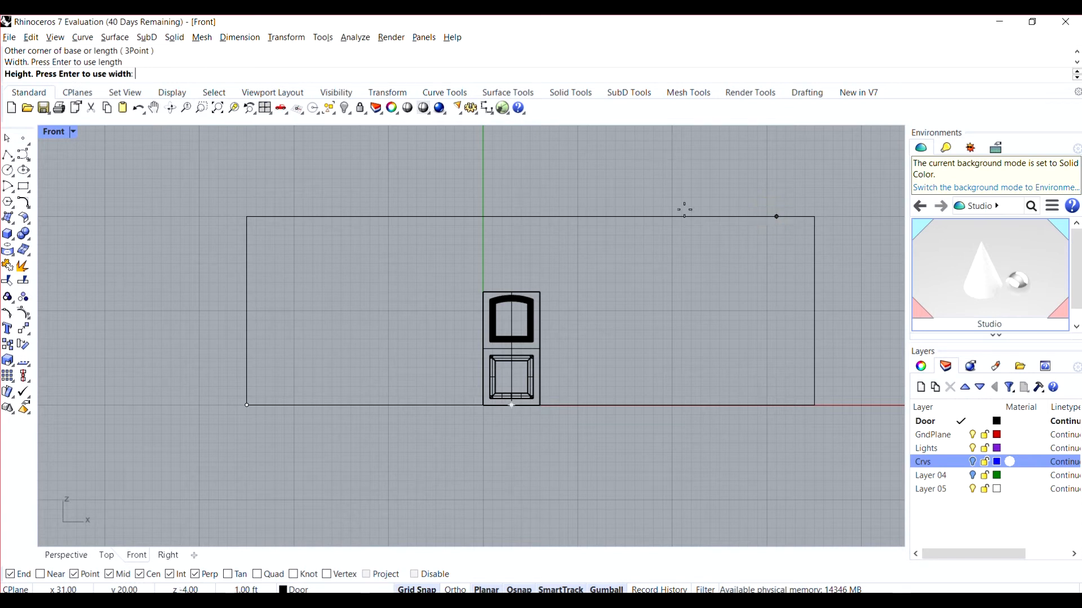
double_click(47, 138)
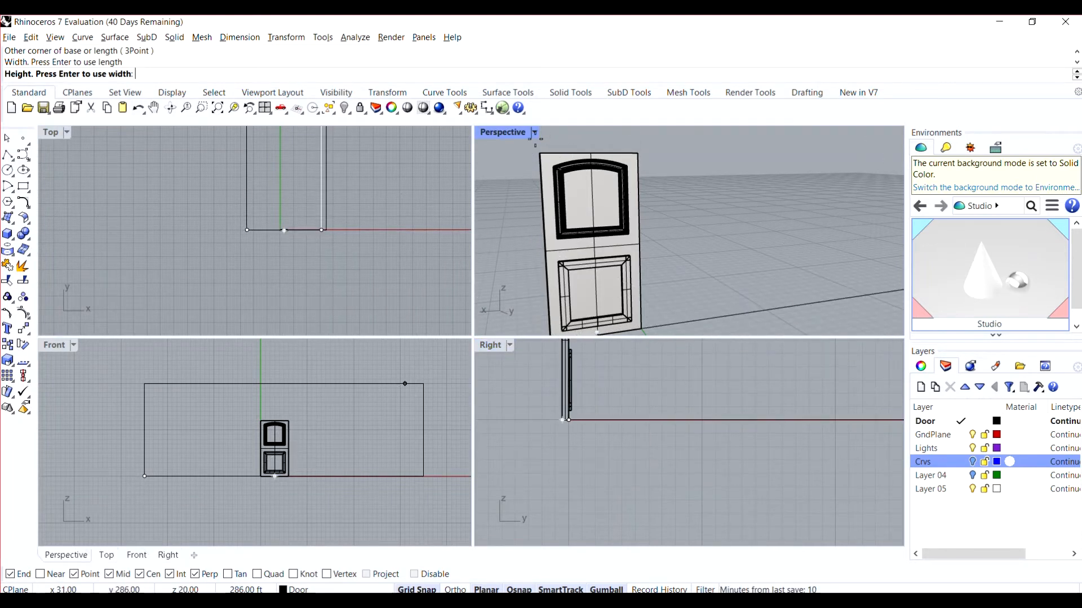
scroll(462, 436, "up", 4)
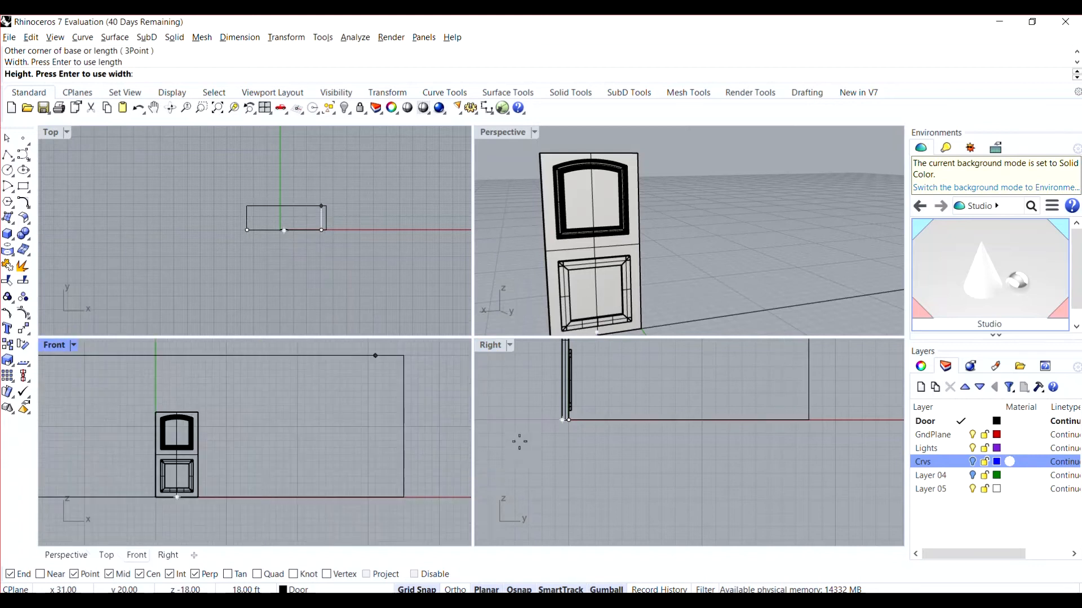
scroll(559, 443, "up", 12)
scroll(574, 454, "down", 3)
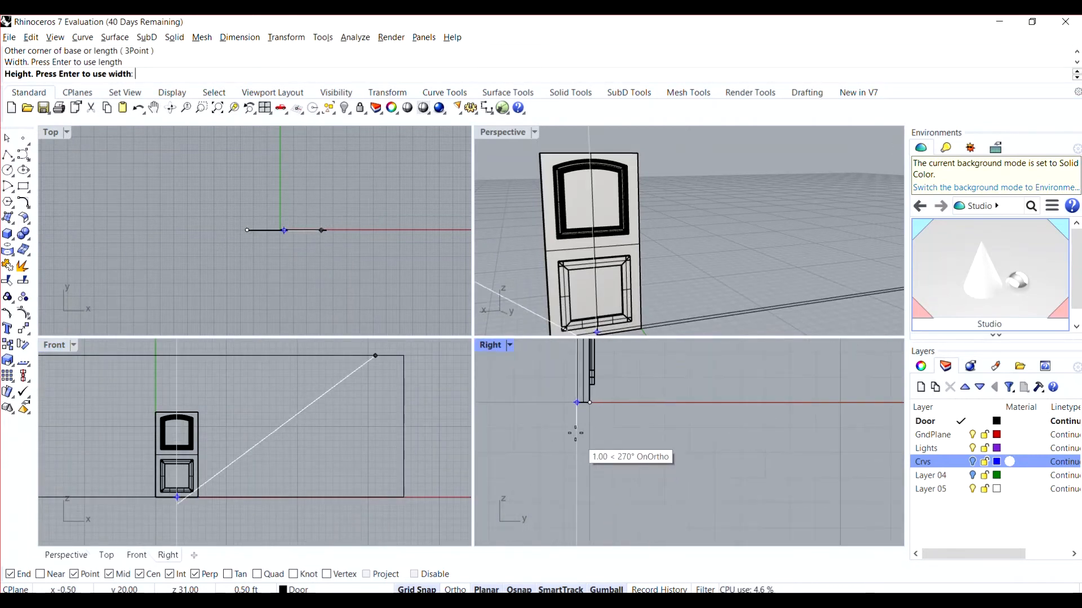
double_click(498, 351)
scroll(495, 357, "down", 6)
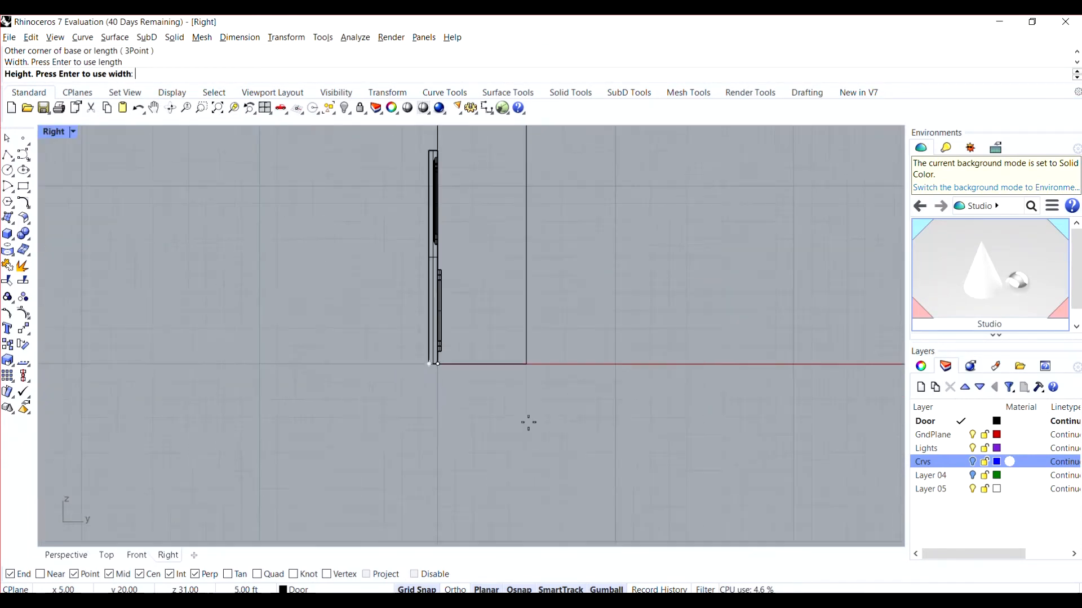
scroll(478, 392, "up", 4)
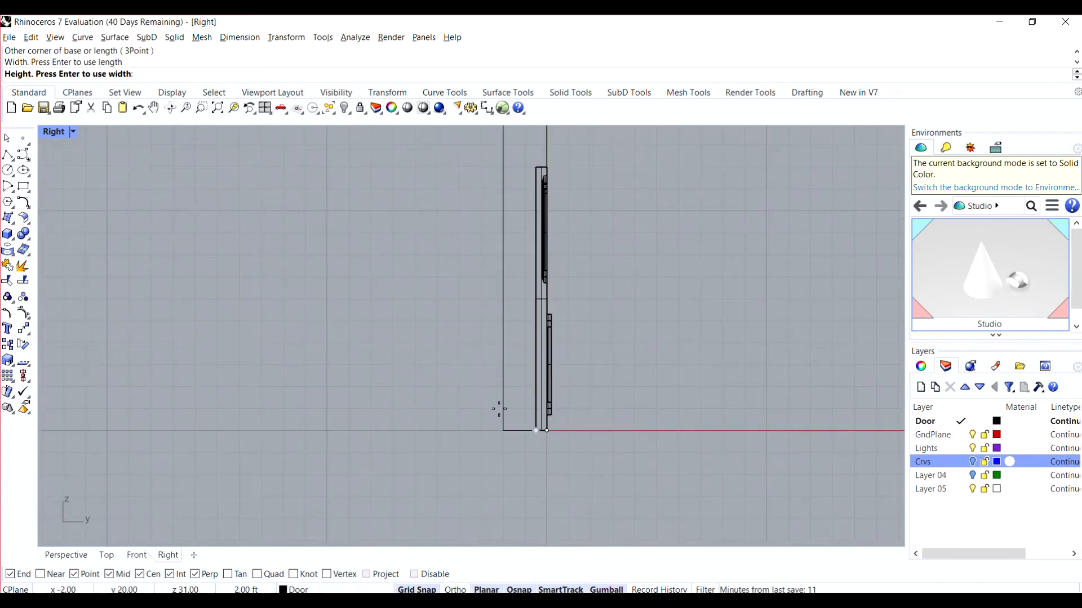
left_click(505, 430)
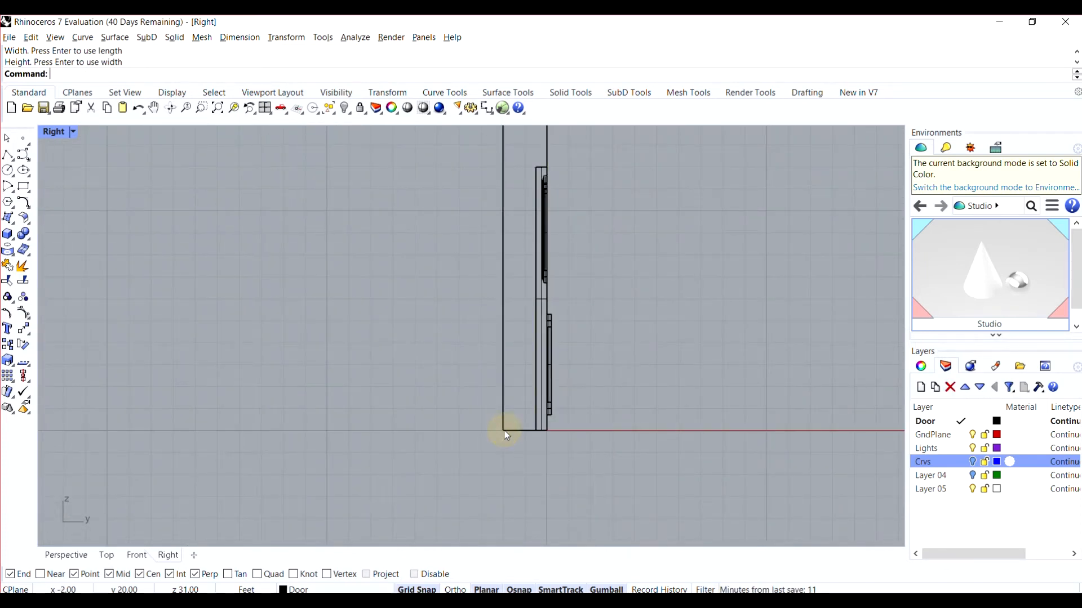
Step: Try shifting the wall slightly in depth relative to the door in the Right view, and undo that move
scroll(504, 431, "down", 3)
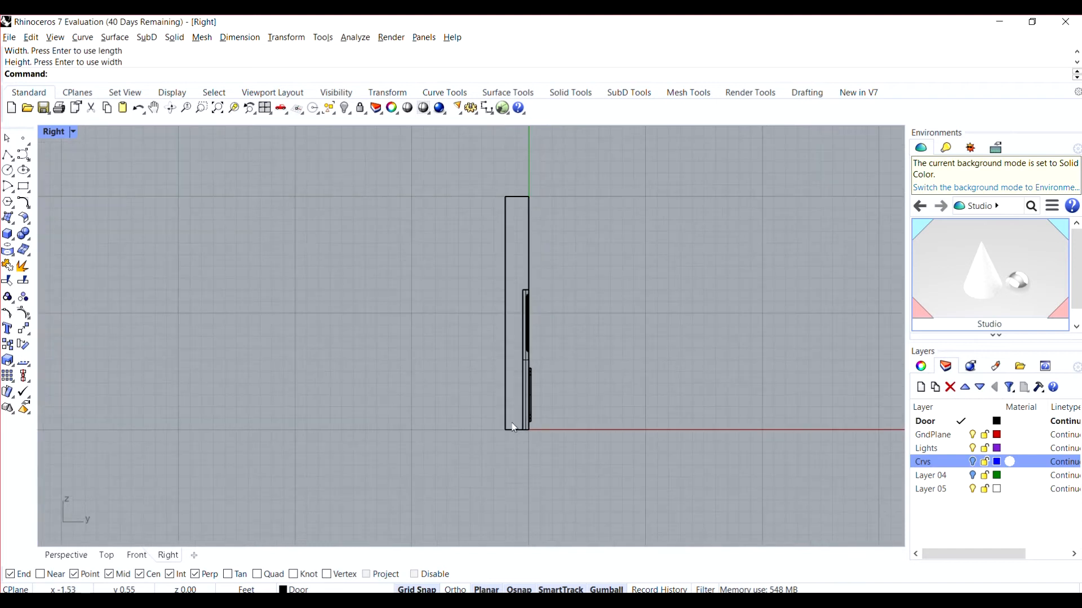
double_click(58, 135)
scroll(594, 265, "down", 5)
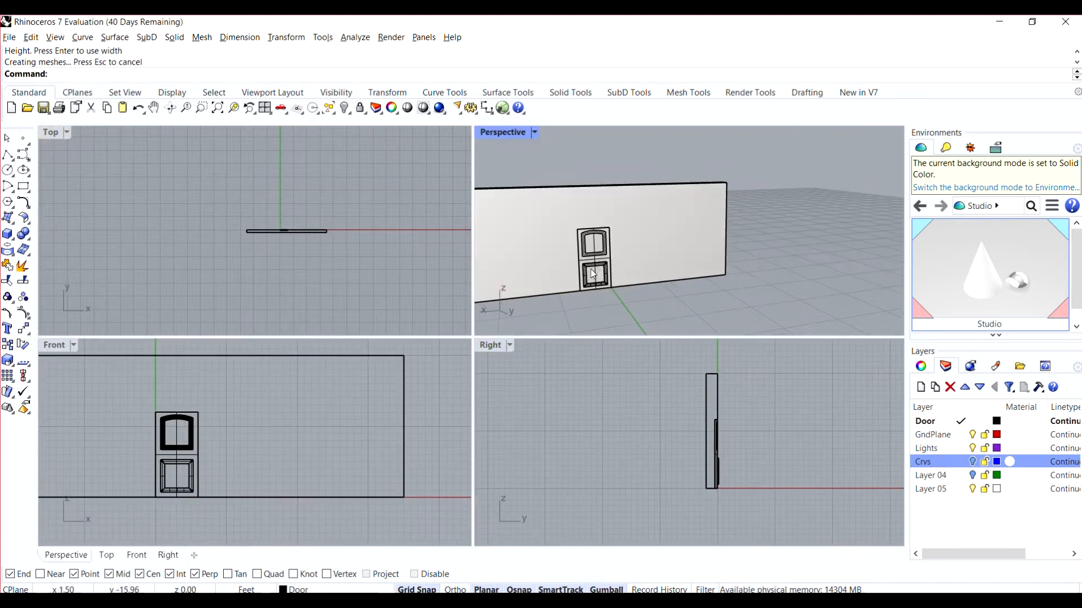
right_click_drag(592, 275, 619, 282)
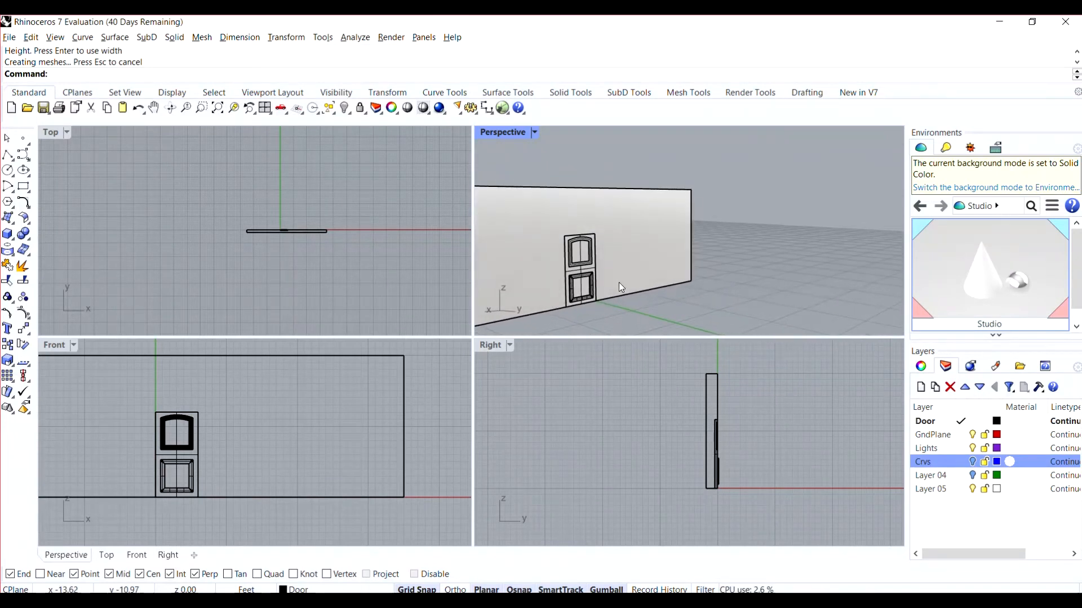
scroll(619, 282, "up", 1)
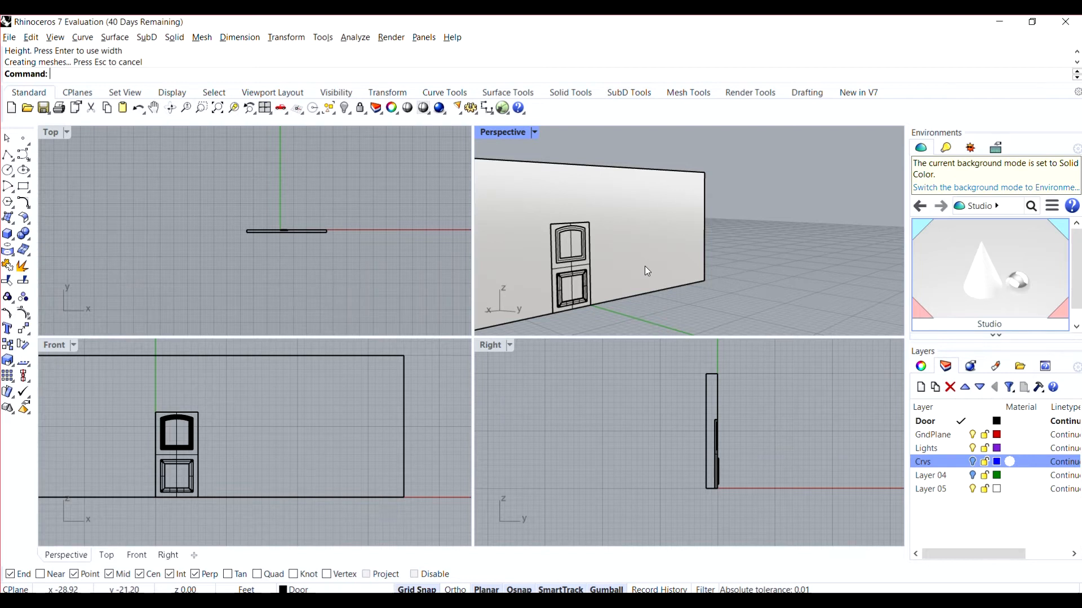
scroll(718, 452, "up", 2)
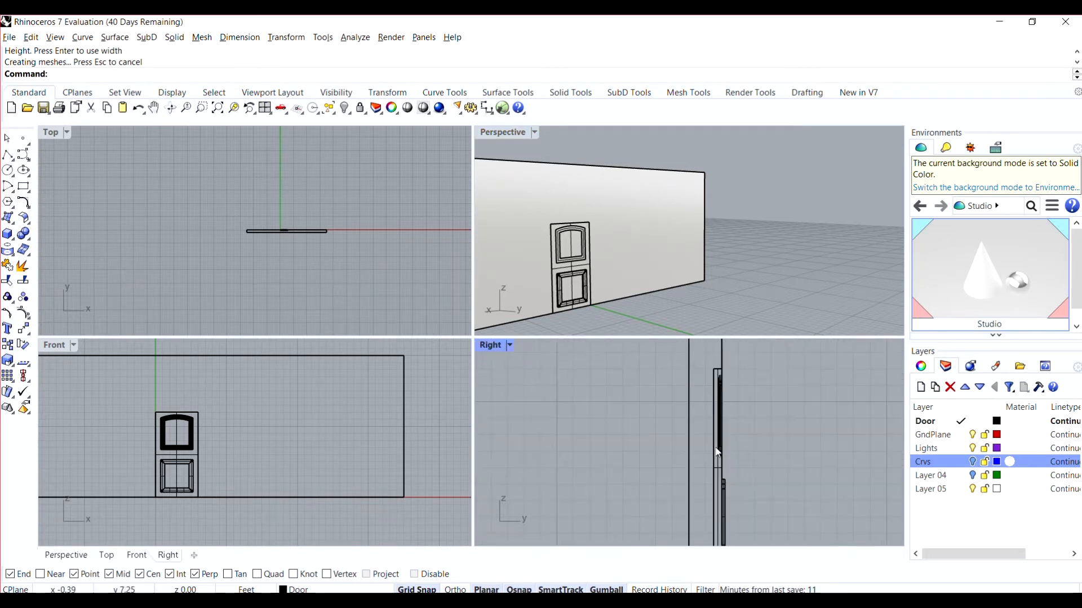
left_click(690, 405)
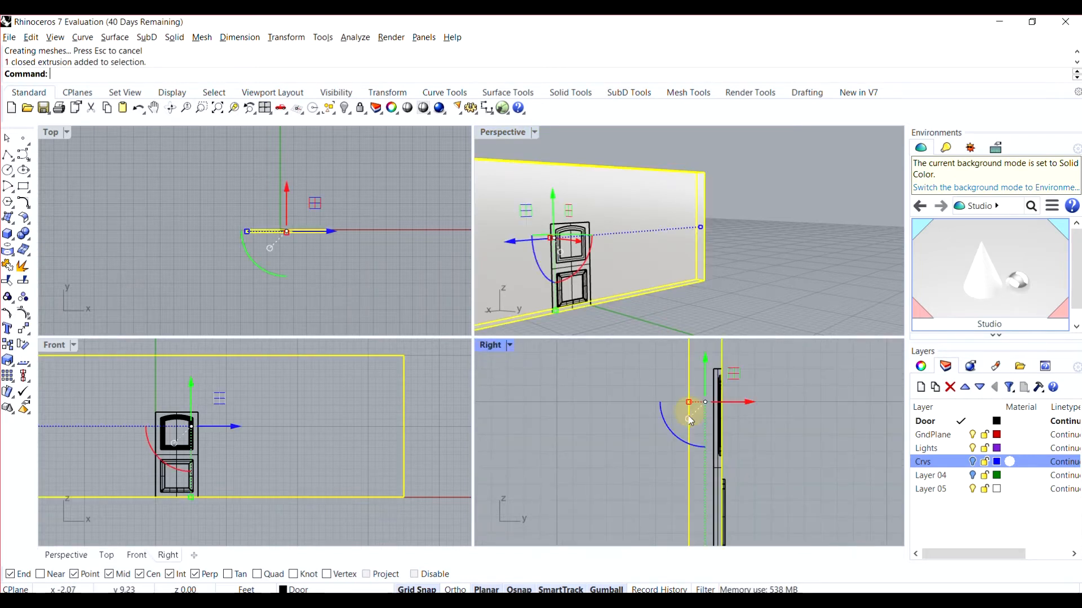
left_click_drag(752, 406, 745, 407)
key("ctrl+z")
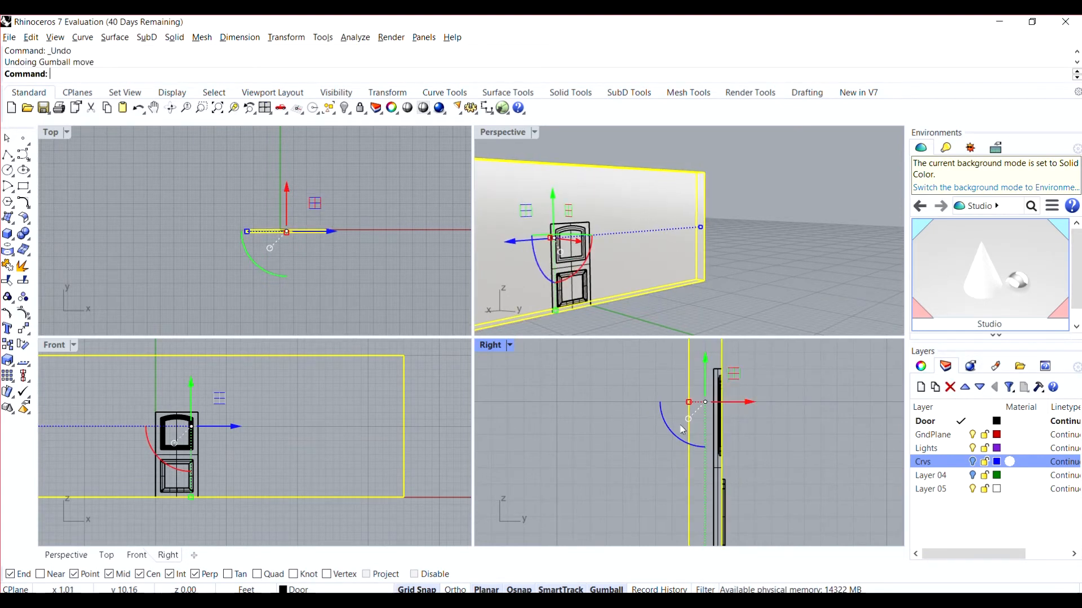
Step: Turn off Grid Snap and shift the selected wall sideways in the Front view to center it on the door
scroll(325, 435, "down", 3)
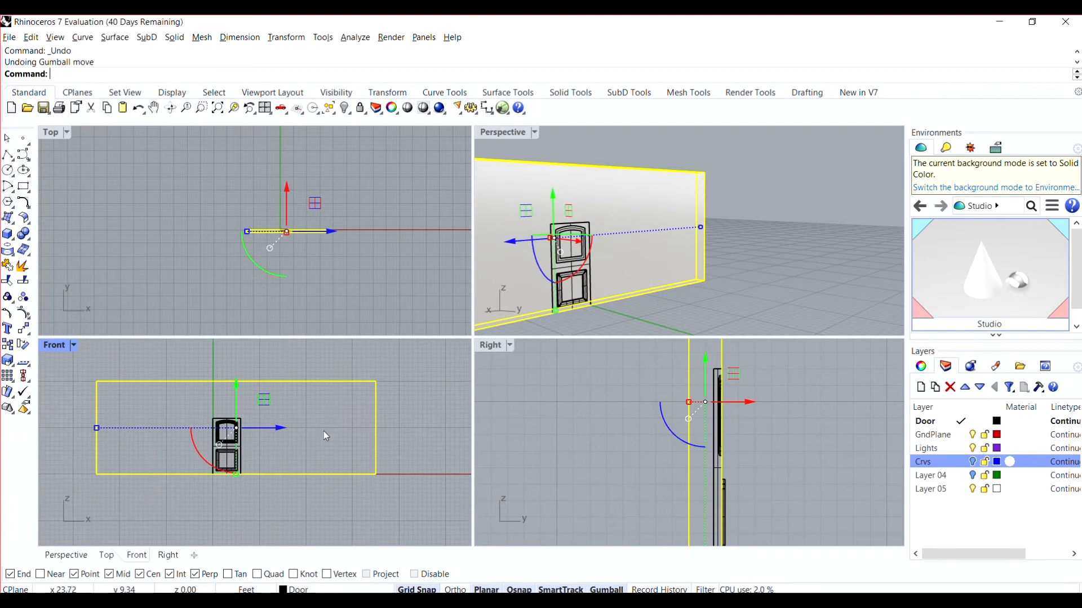
left_click(418, 589)
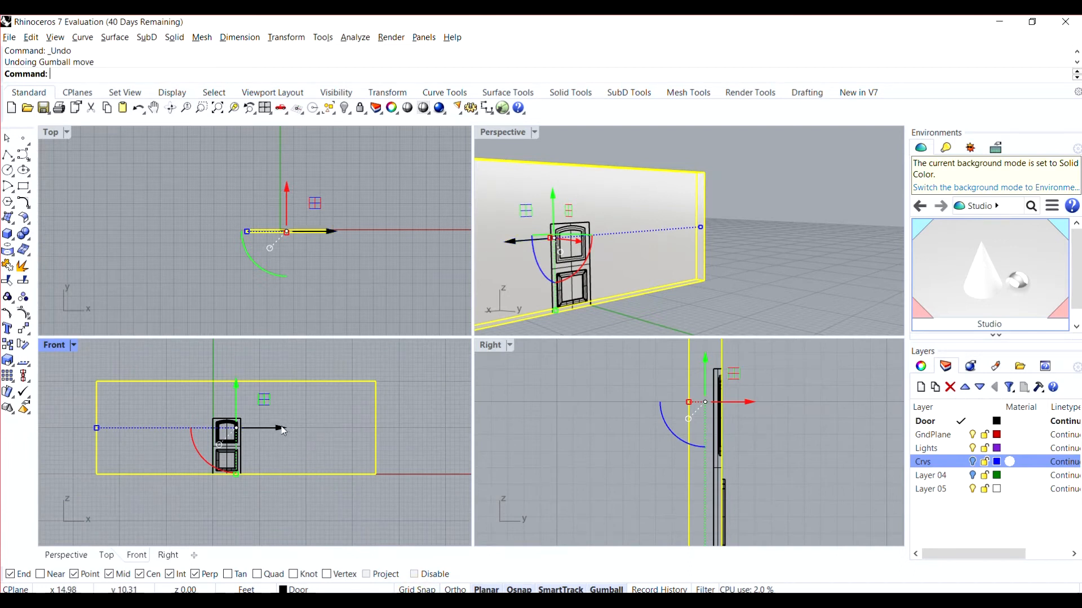
left_click_drag(283, 431, 273, 430)
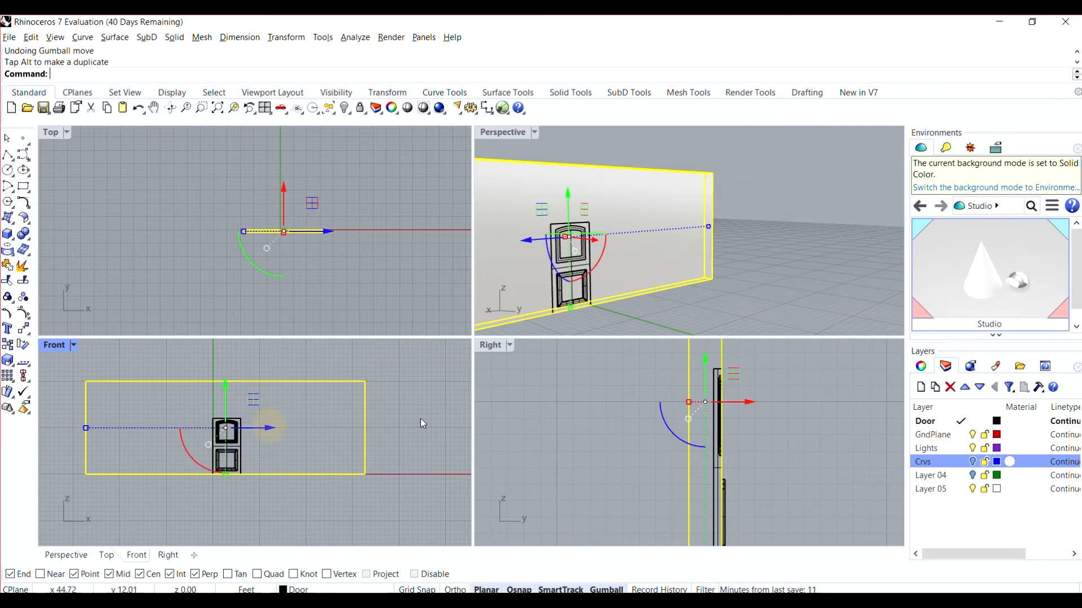
left_click(419, 421)
scroll(679, 239, "down", 4)
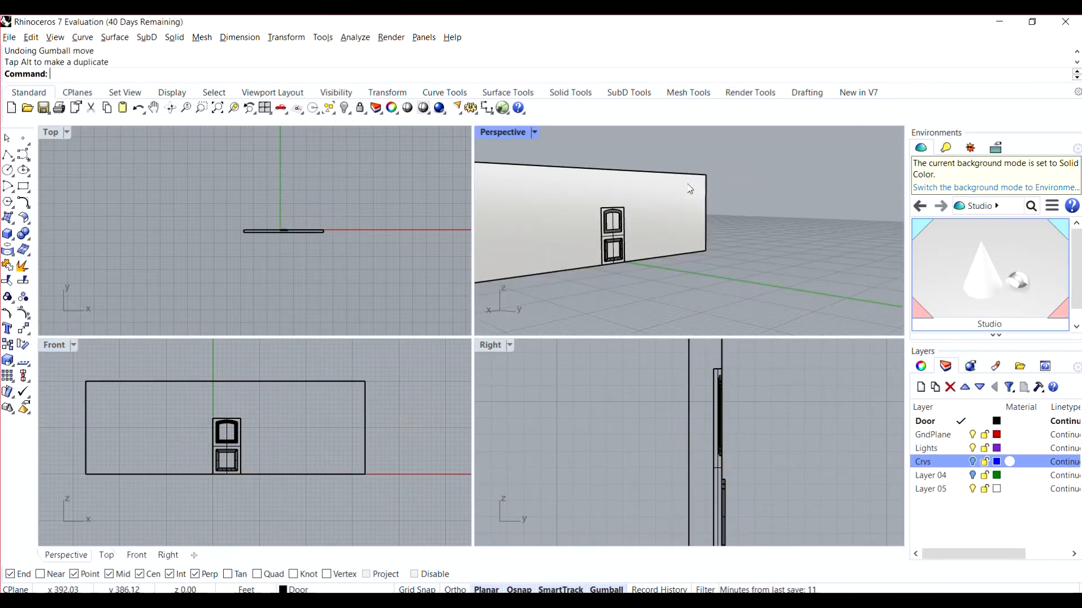
scroll(594, 238, "up", 2)
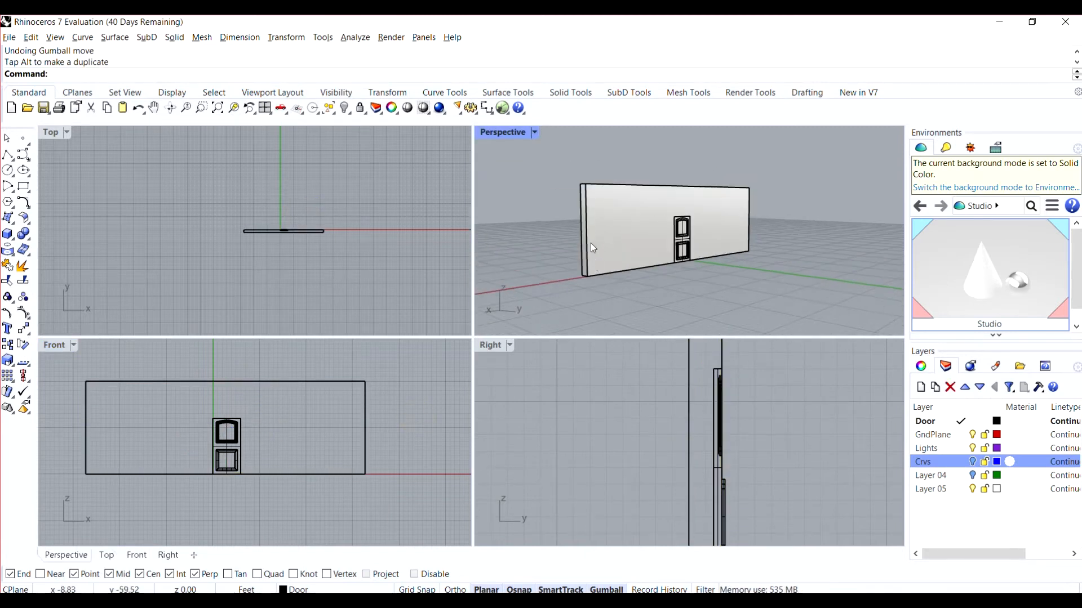
scroll(643, 417, "up", 3)
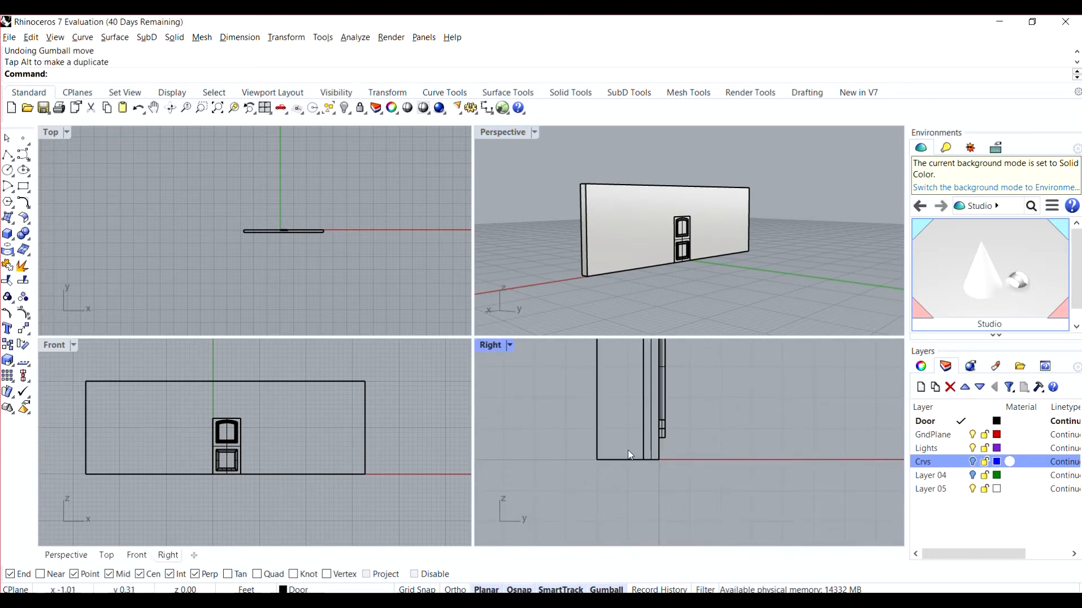
scroll(635, 461, "down", 2)
scroll(636, 458, "down", 2)
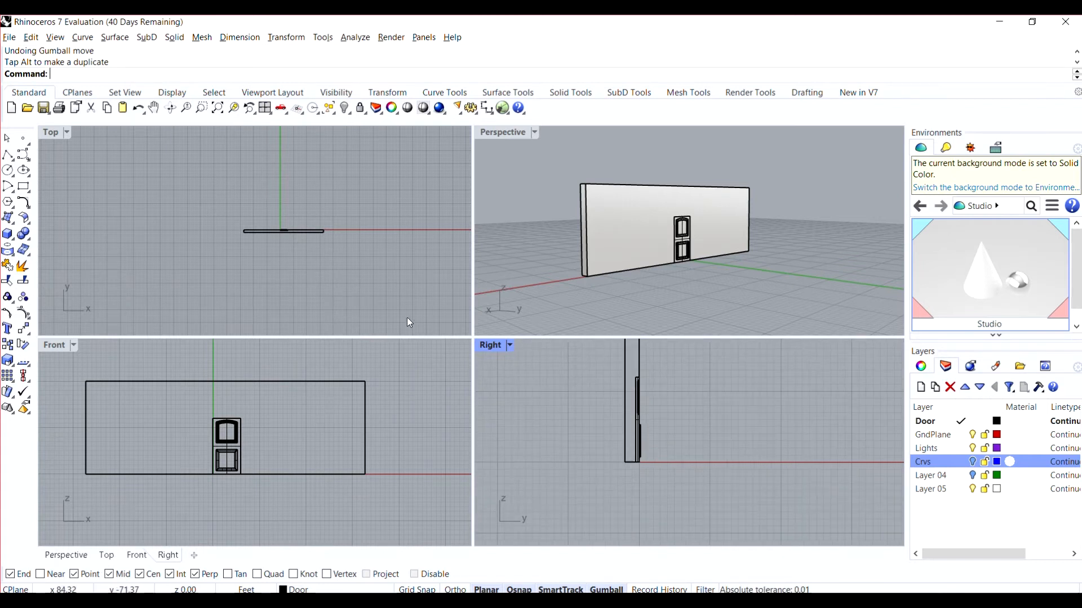
scroll(246, 231, "up", 8)
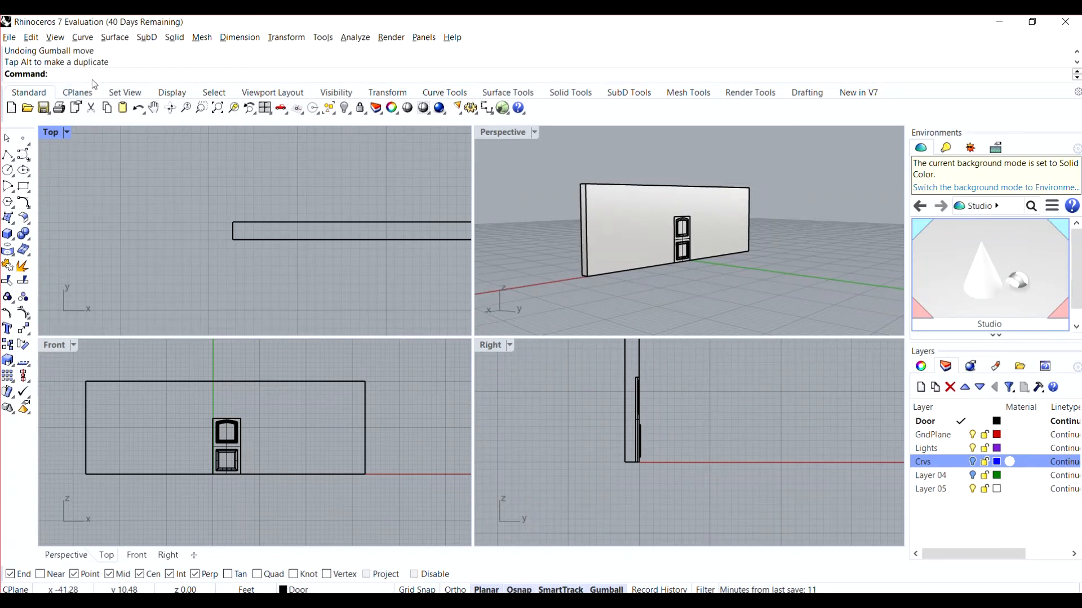
type("Box")
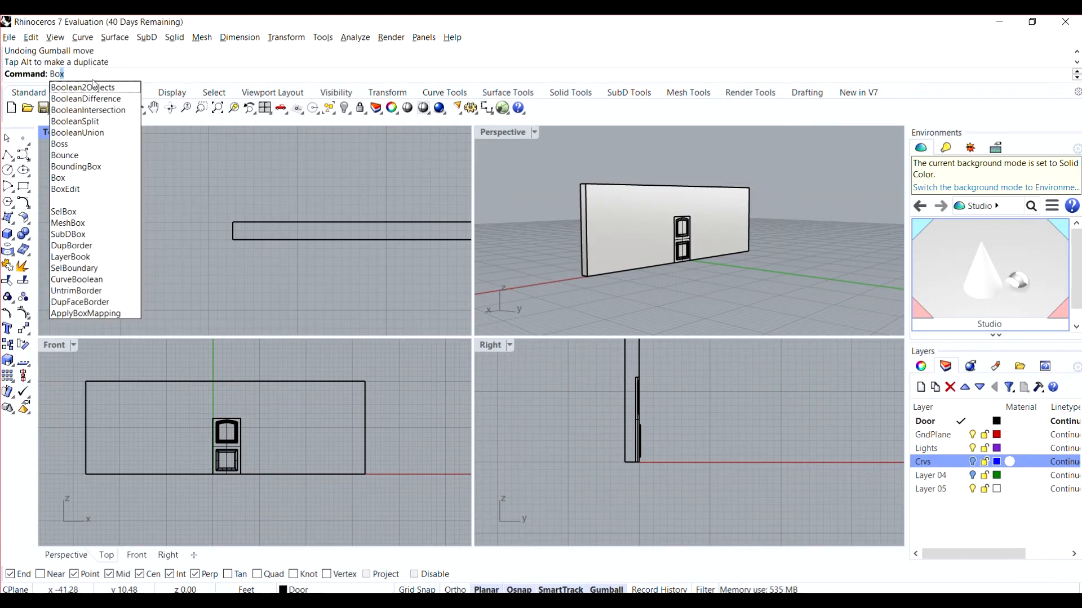
key("Return")
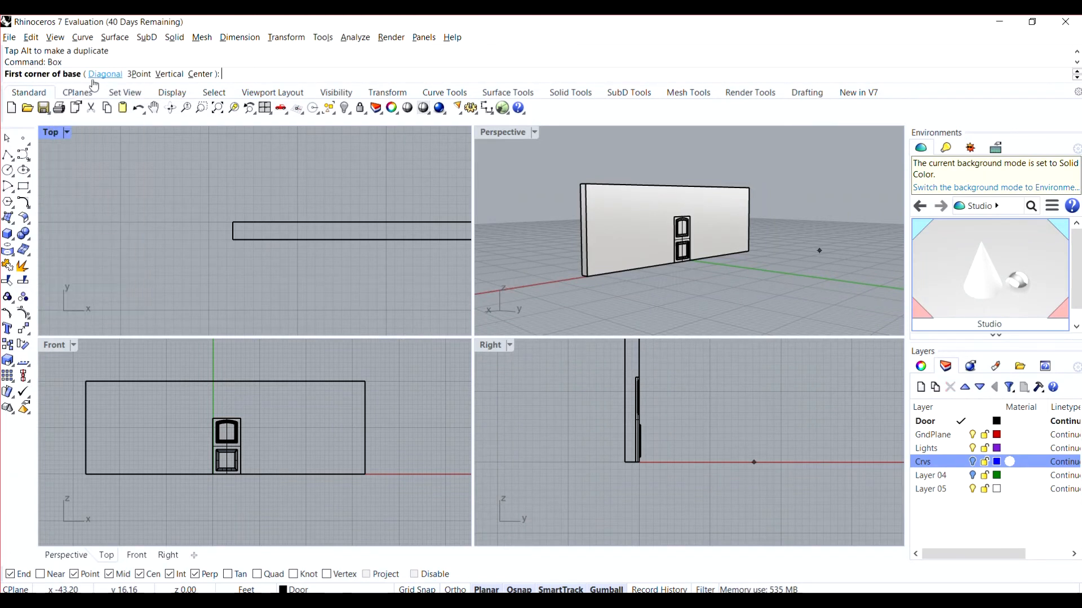
left_click(84, 476)
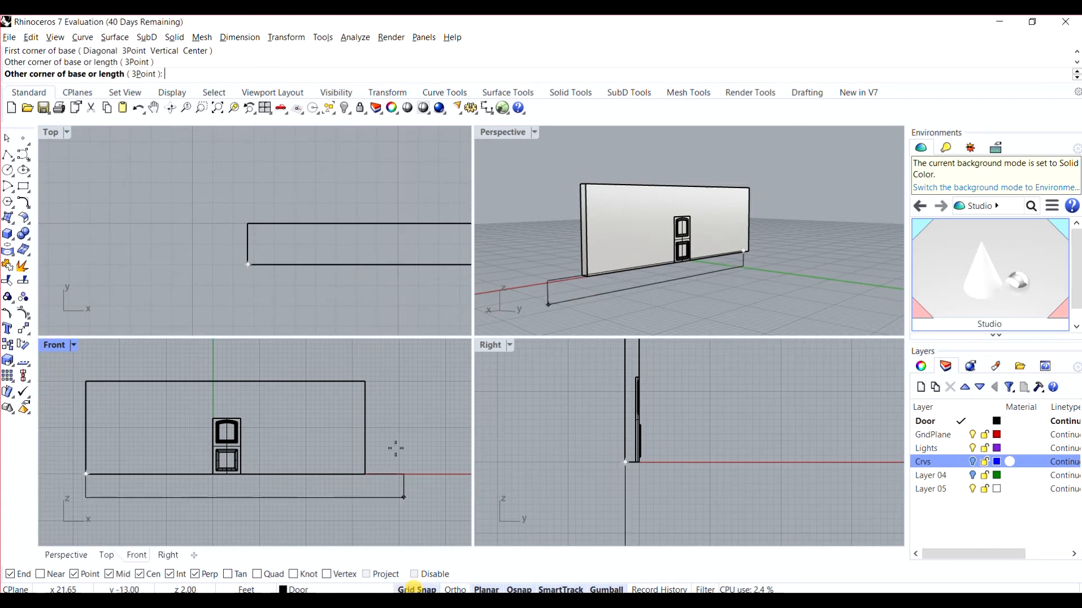
left_click(217, 224)
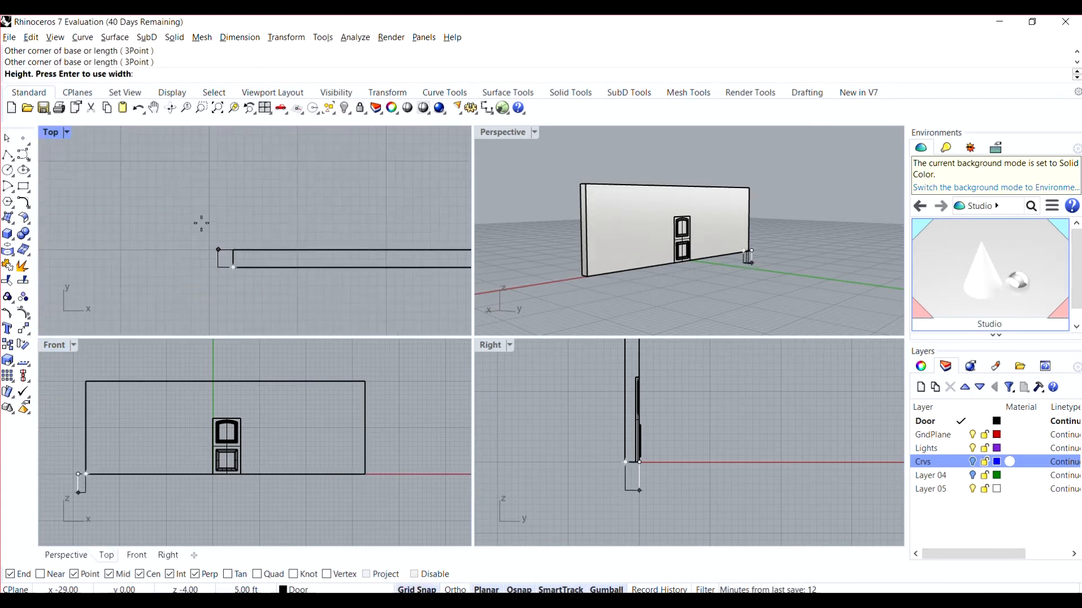
key("Escape")
Step: Draw a rectangle about 1.7 ft wide and 20 ft tall against the wall's left end in the Front view
scroll(94, 468, "up", 2)
right_click_drag(94, 468, 221, 462)
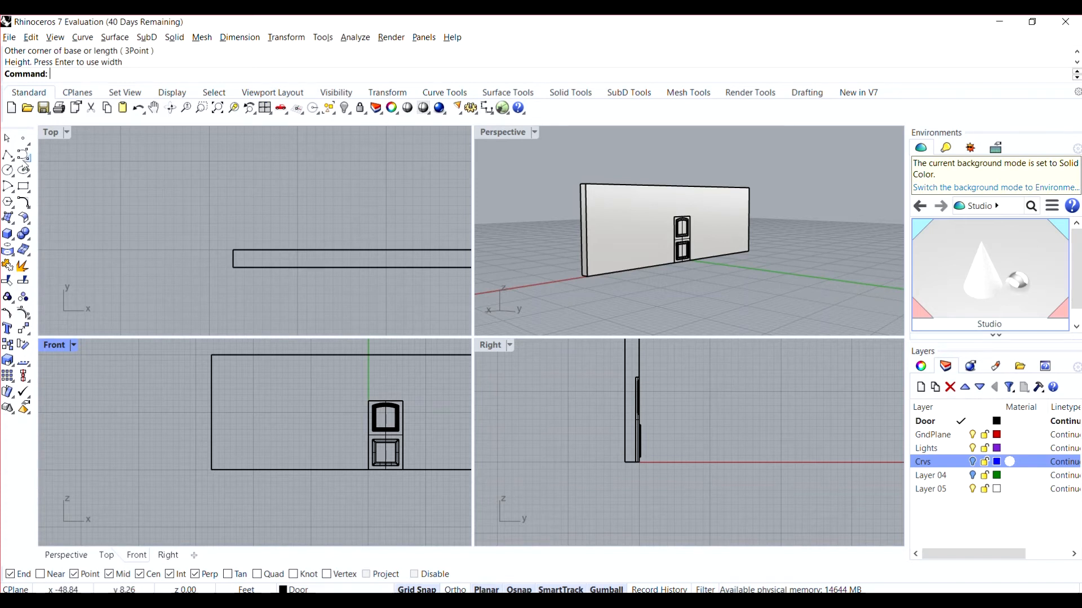
left_click(23, 187)
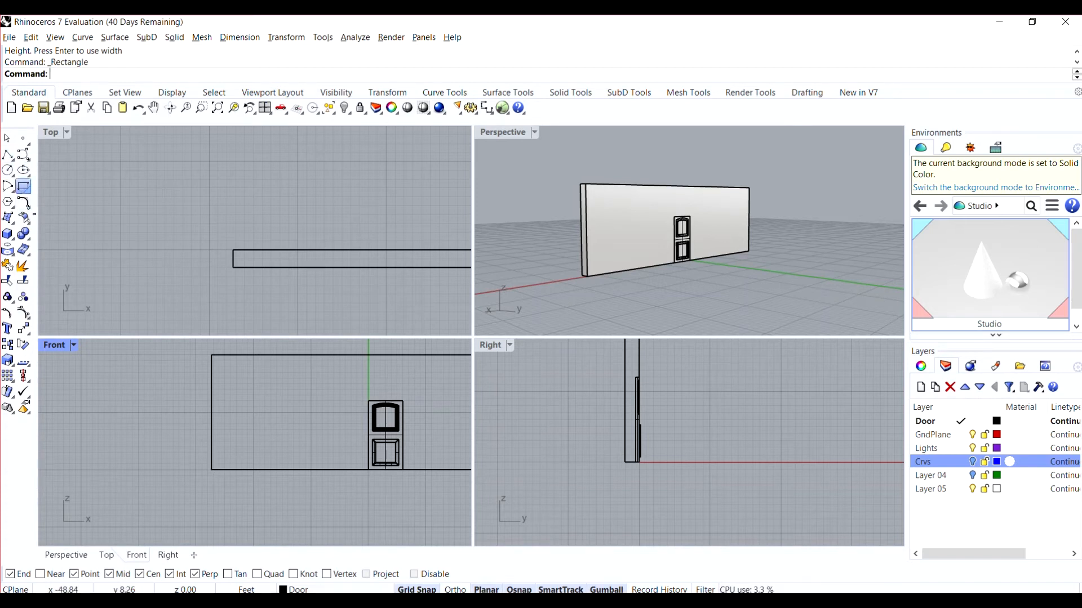
left_click(212, 470)
left_click(211, 355)
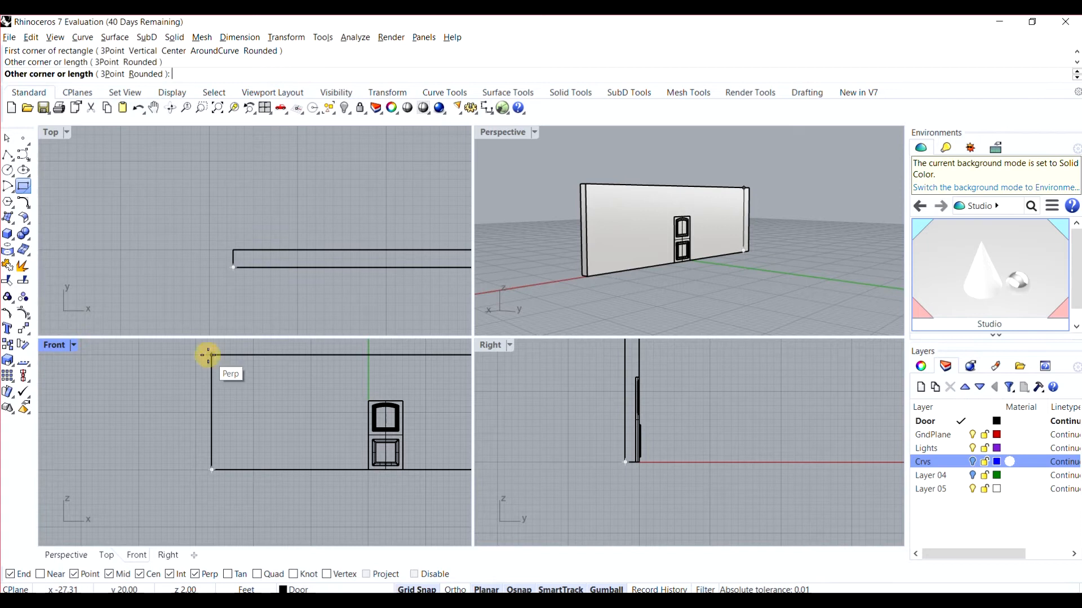
scroll(209, 355, "up", 5)
left_click(199, 357)
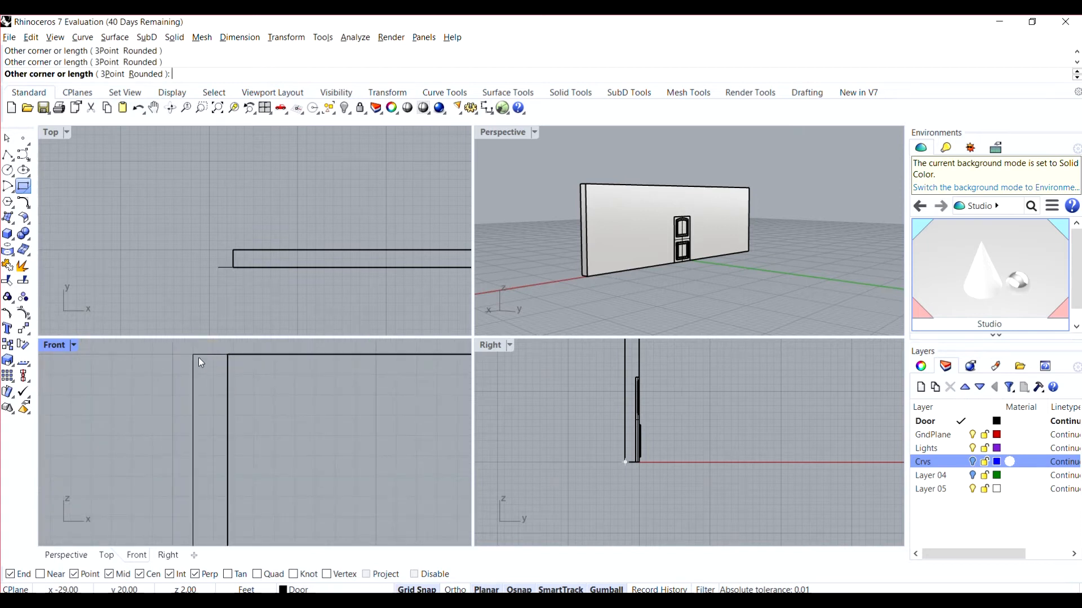
right_click(198, 357)
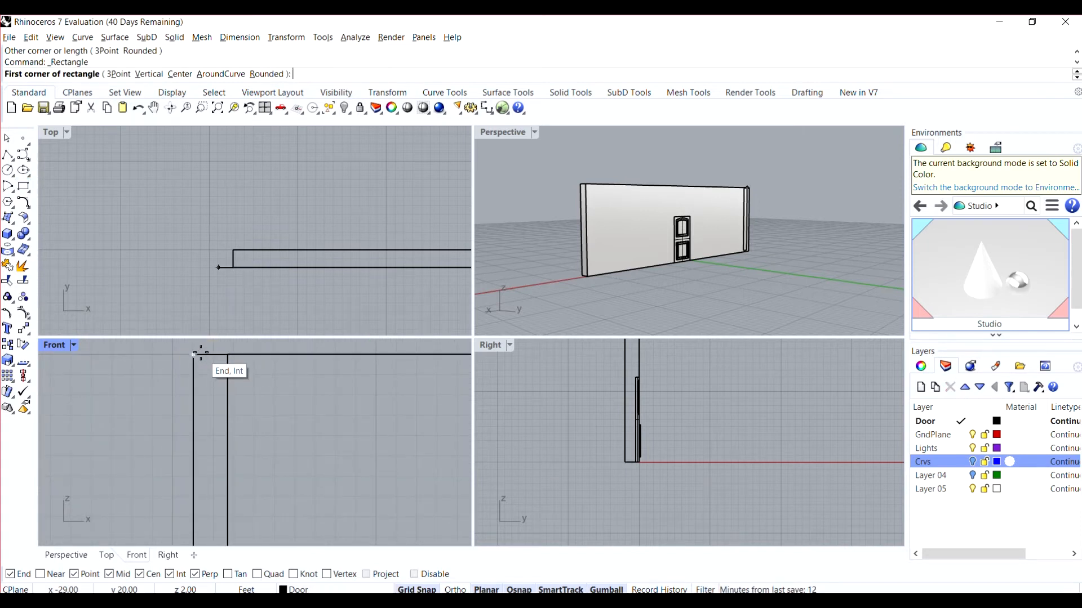
key("Escape")
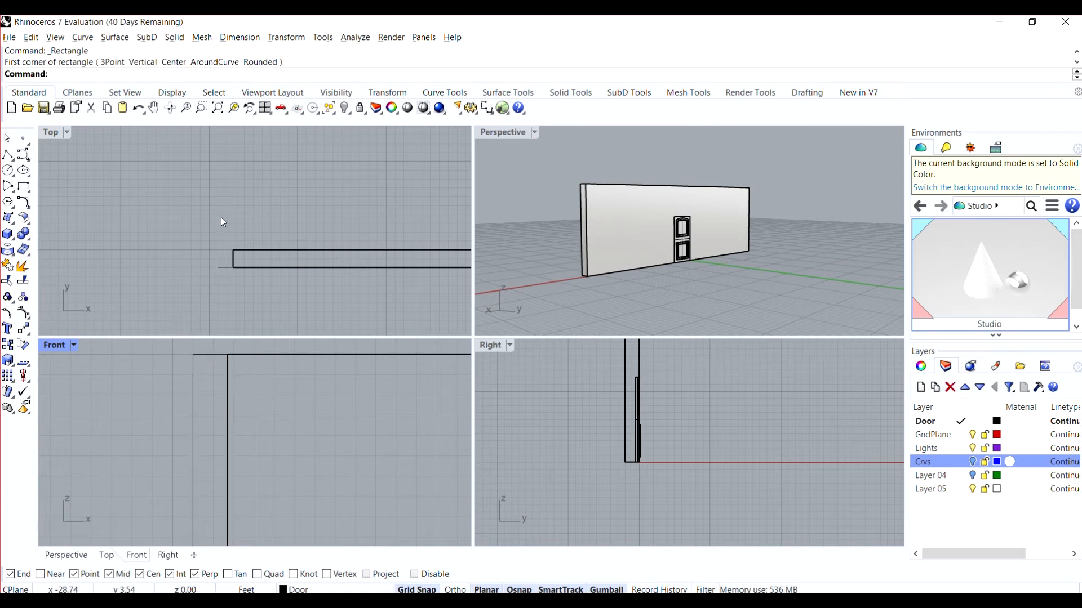
Step: Extrude the rectangle straight into a solid side wall about 72 ft long, extending forward from the door wall in the Right view
left_click(174, 37)
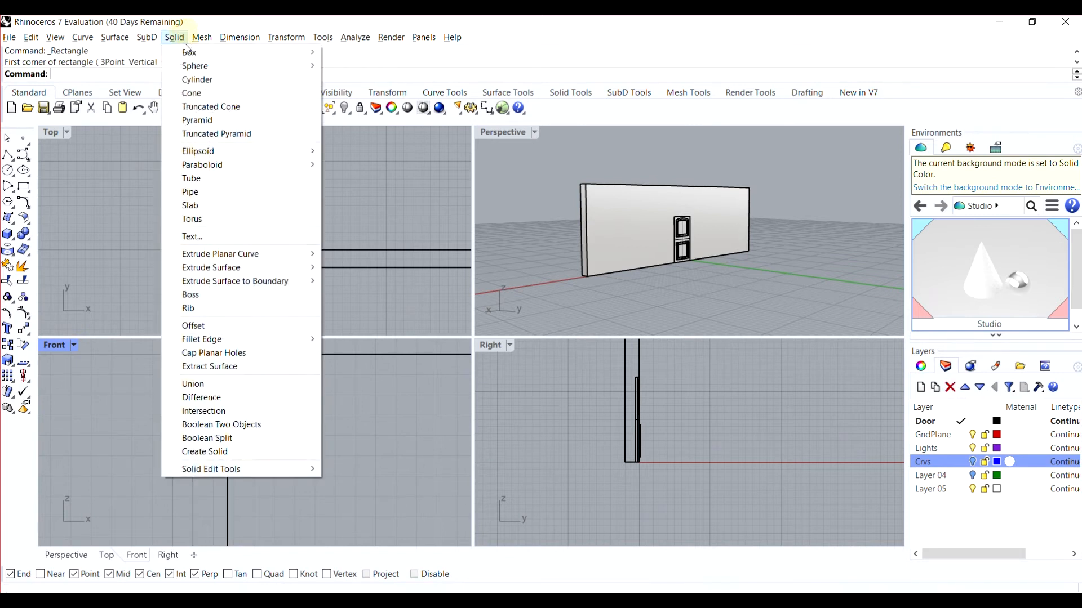
mouse_move(251, 255)
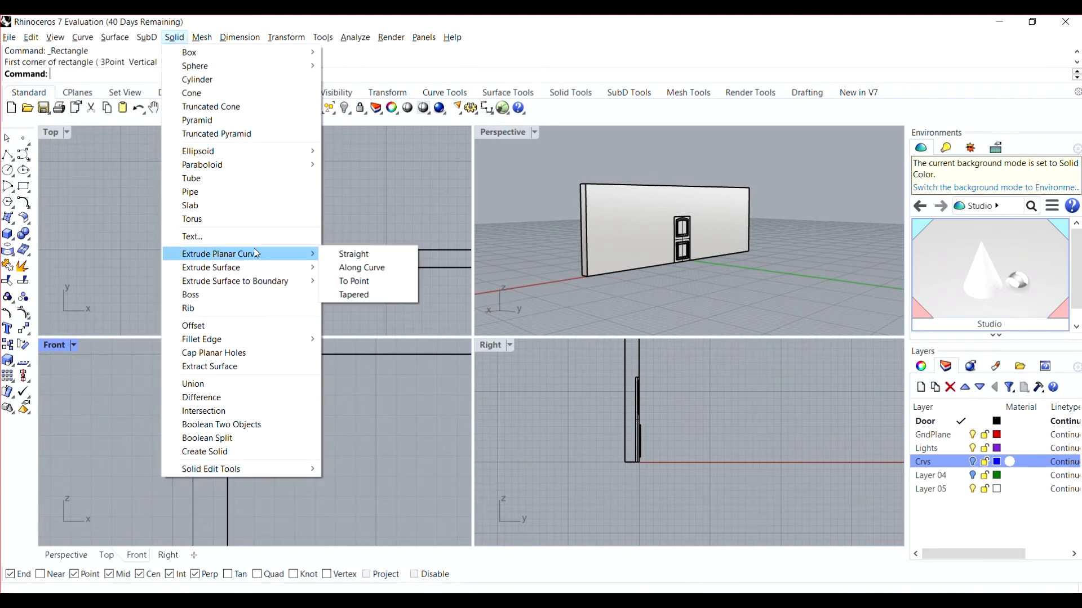
left_click(359, 257)
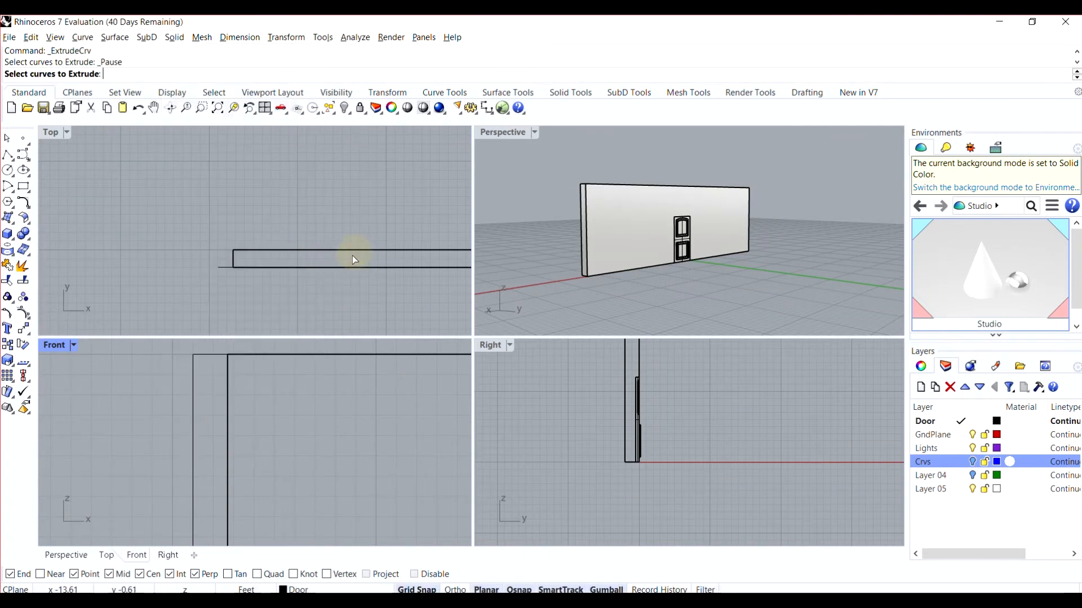
left_click(228, 356)
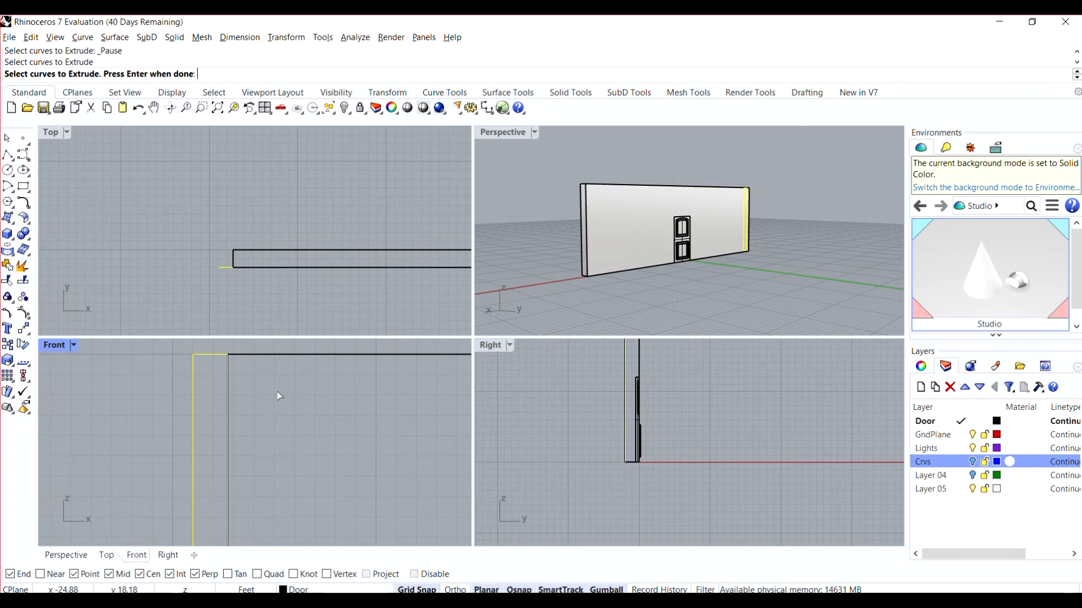
key("Return")
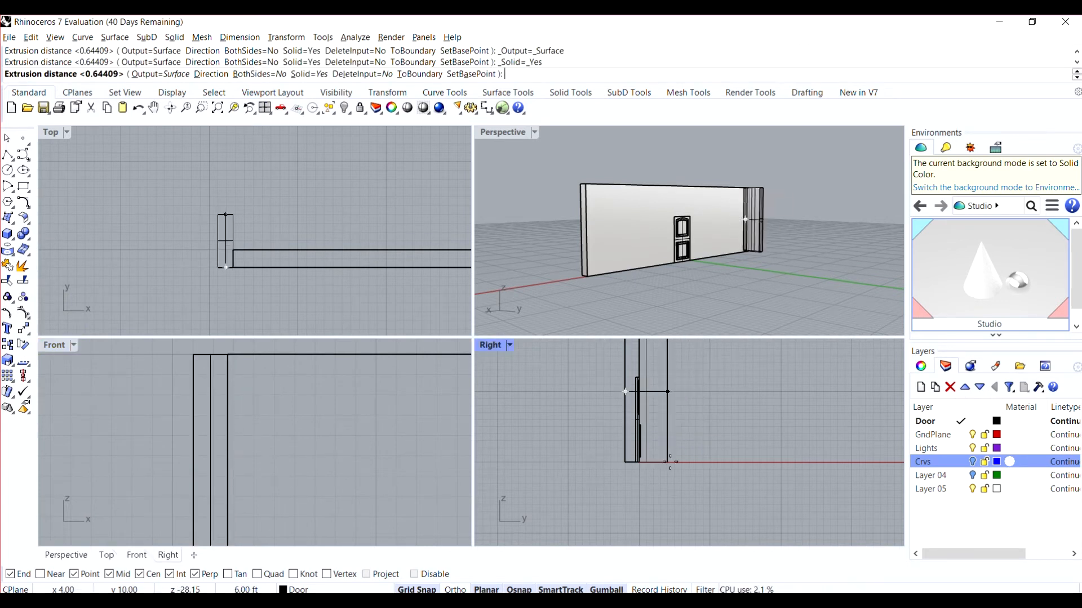
scroll(750, 447, "down", 5)
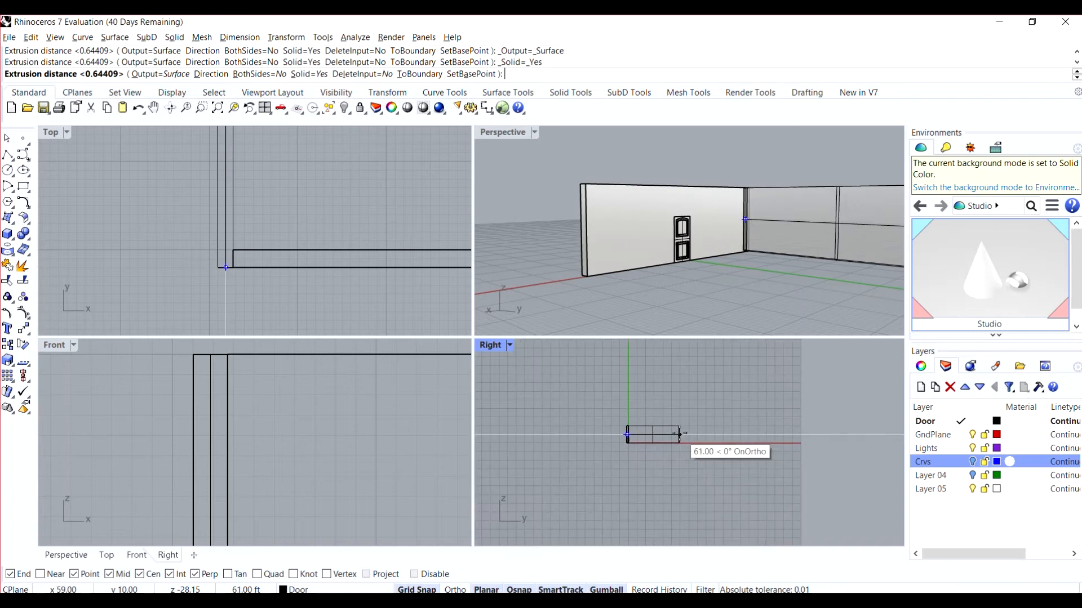
scroll(682, 435, "up", 3)
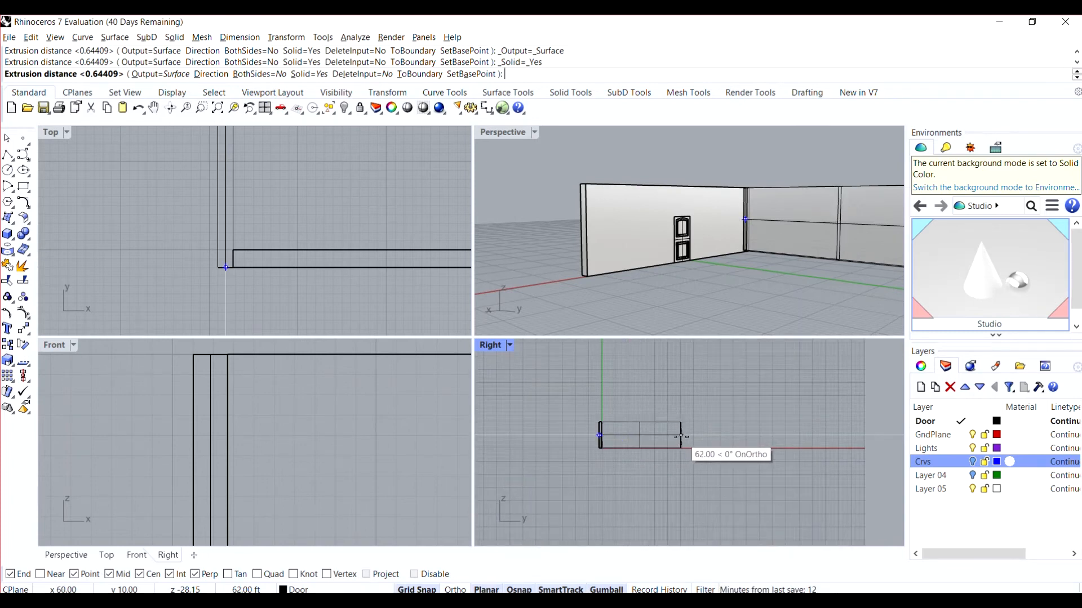
scroll(678, 435, "up", 3)
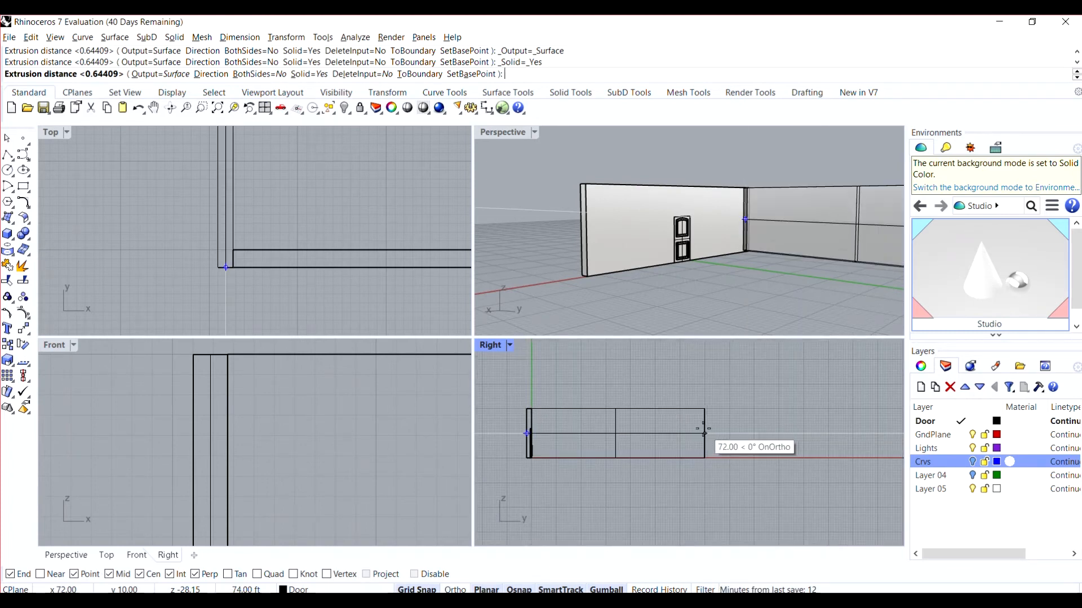
left_click(704, 409)
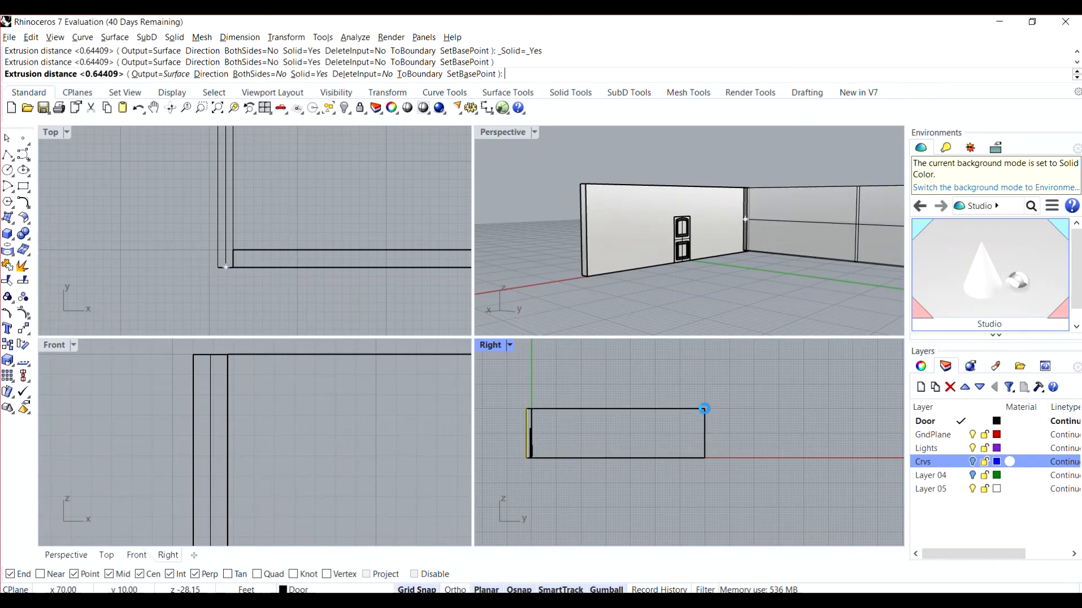
Step: Mirror a copy of the side wall in the Top view across a vertical line through the door's left edge at x 0
scroll(254, 425, "down", 6)
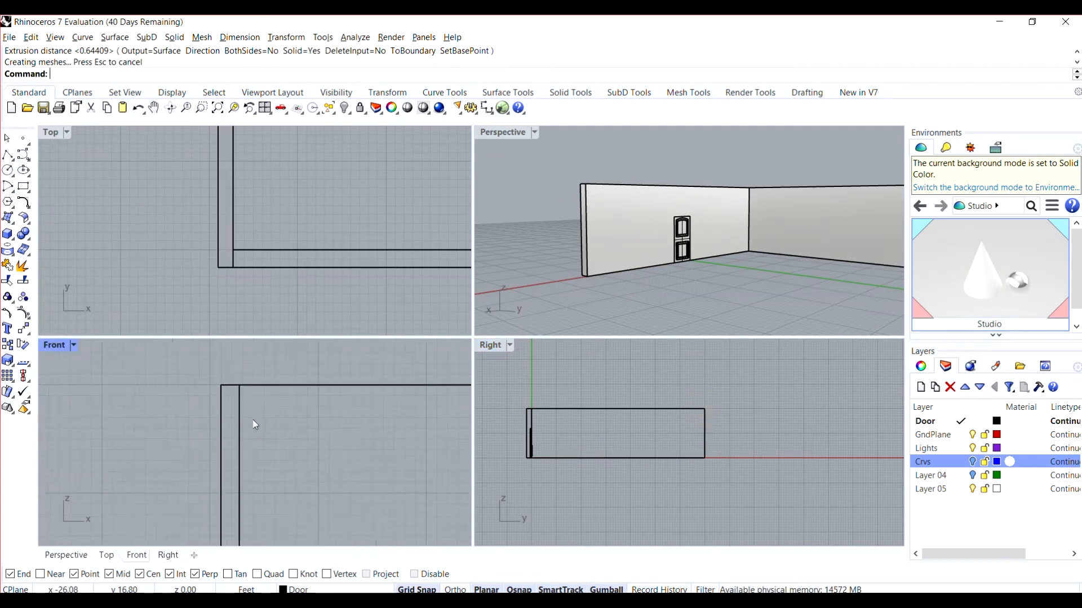
scroll(261, 265, "down", 4)
scroll(261, 265, "down", 4)
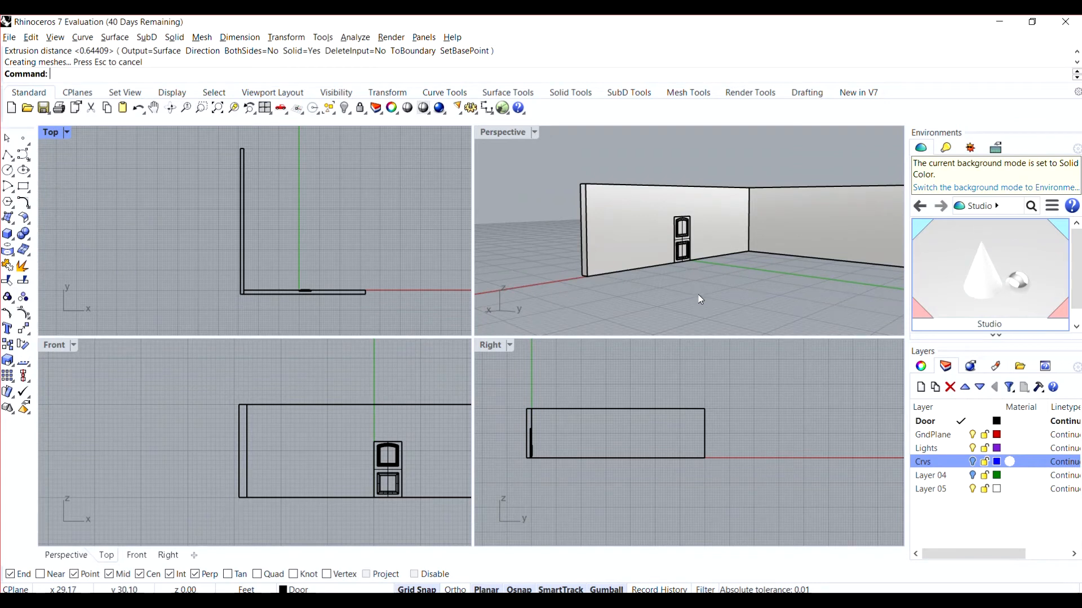
left_click(241, 274)
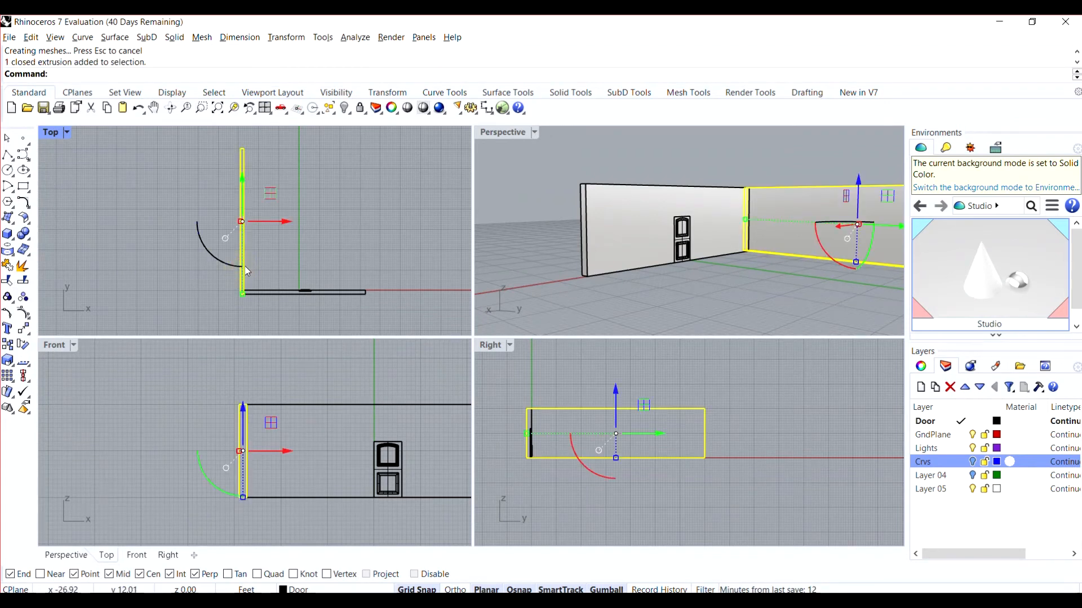
type("Mirror")
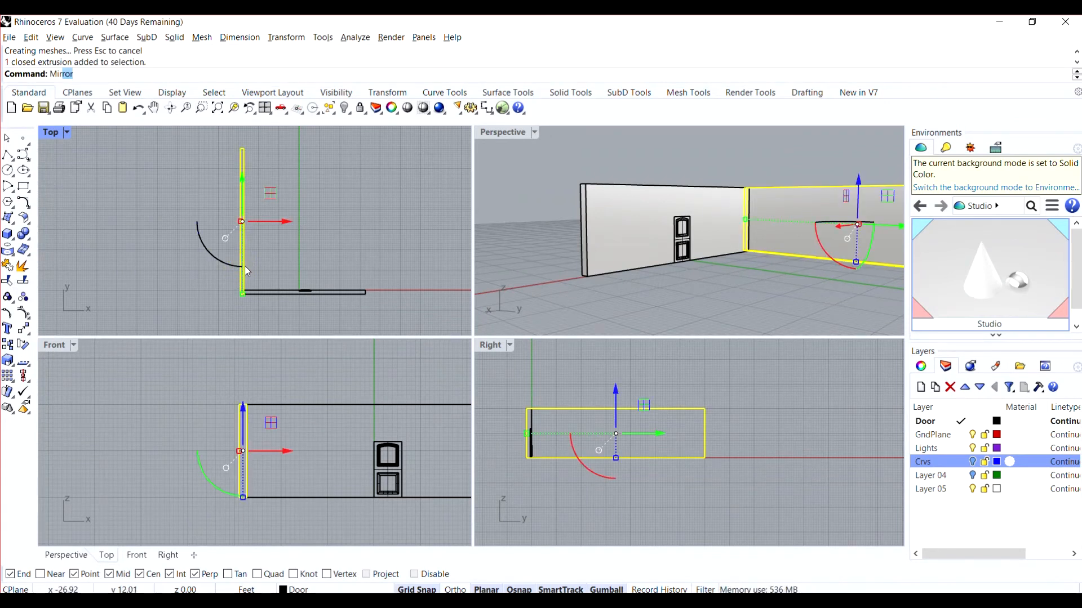
key("Return")
scroll(307, 288, "up", 5)
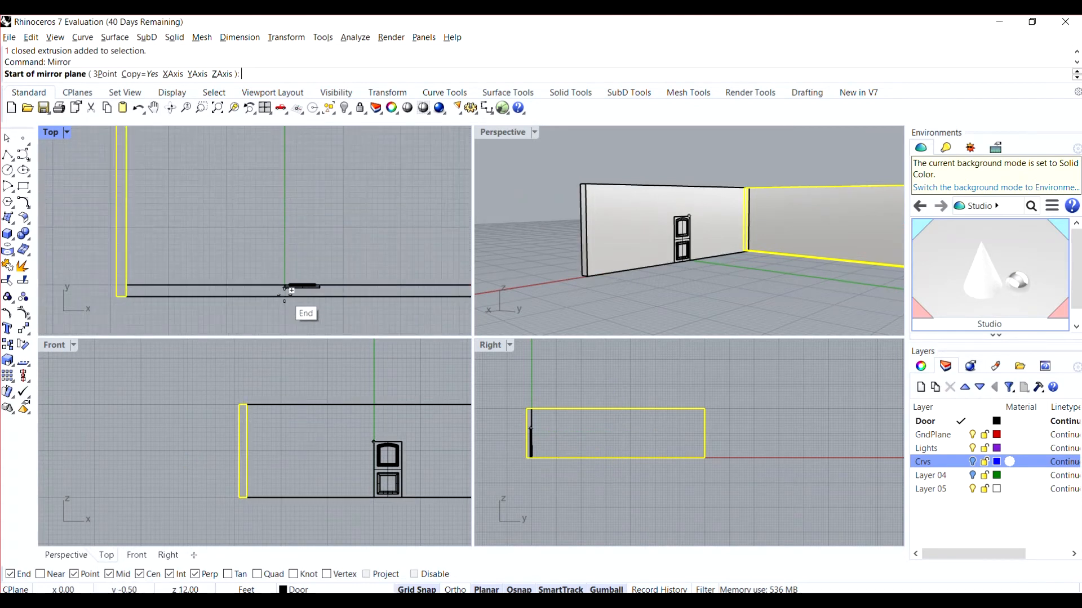
left_click(285, 289)
scroll(286, 285, "down", 3)
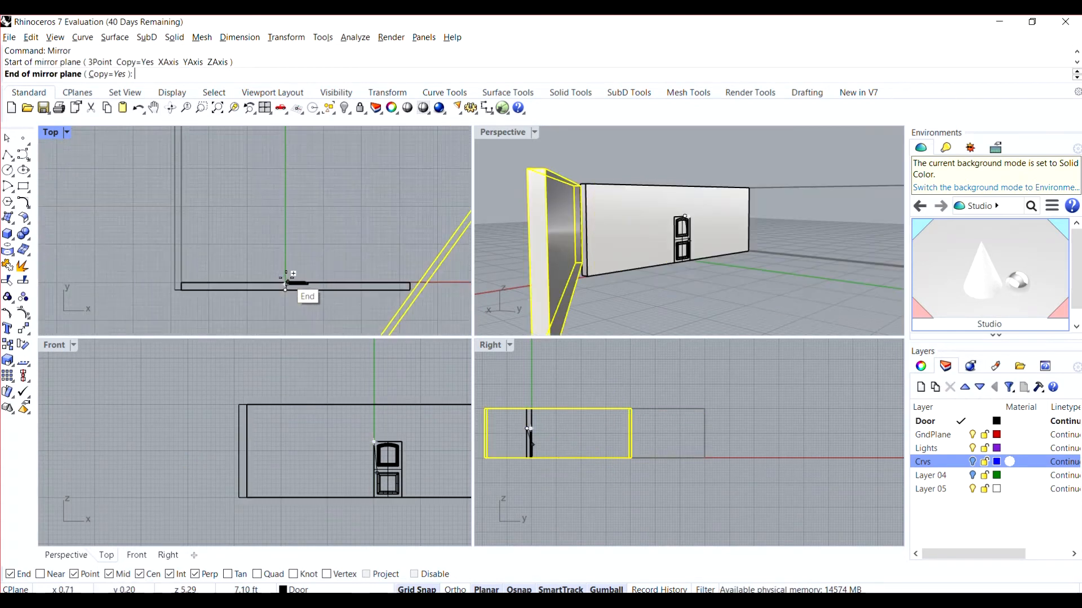
scroll(286, 222, "up", 2)
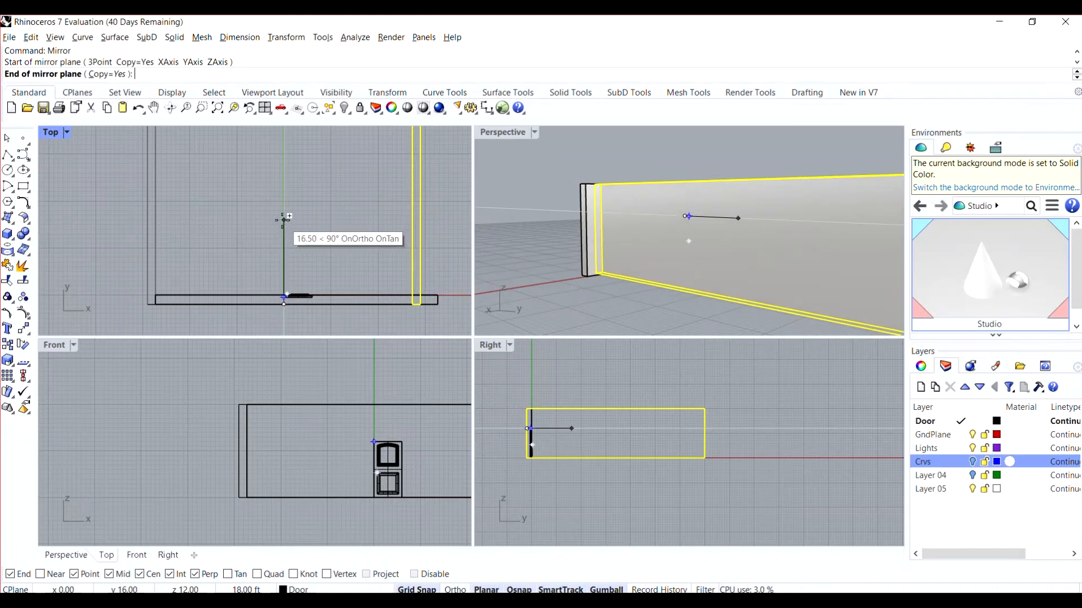
left_click(284, 220)
scroll(284, 220, "down", 3)
key("Escape")
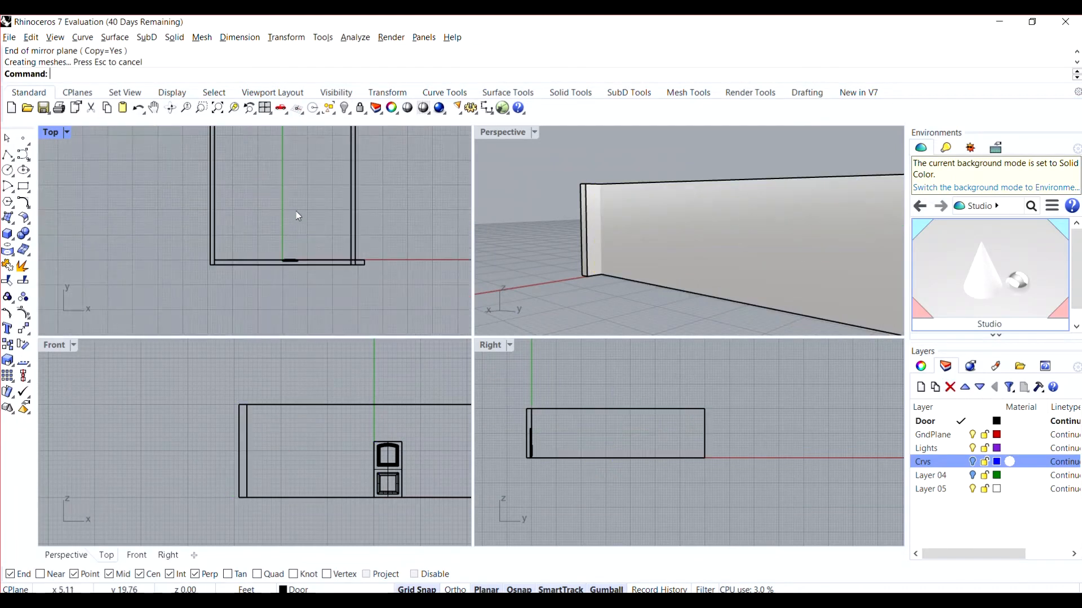
Step: Move the mirrored side wall outward in the Top view to line up with the door wall's right end
left_click(350, 238)
scroll(389, 178, "up", 4)
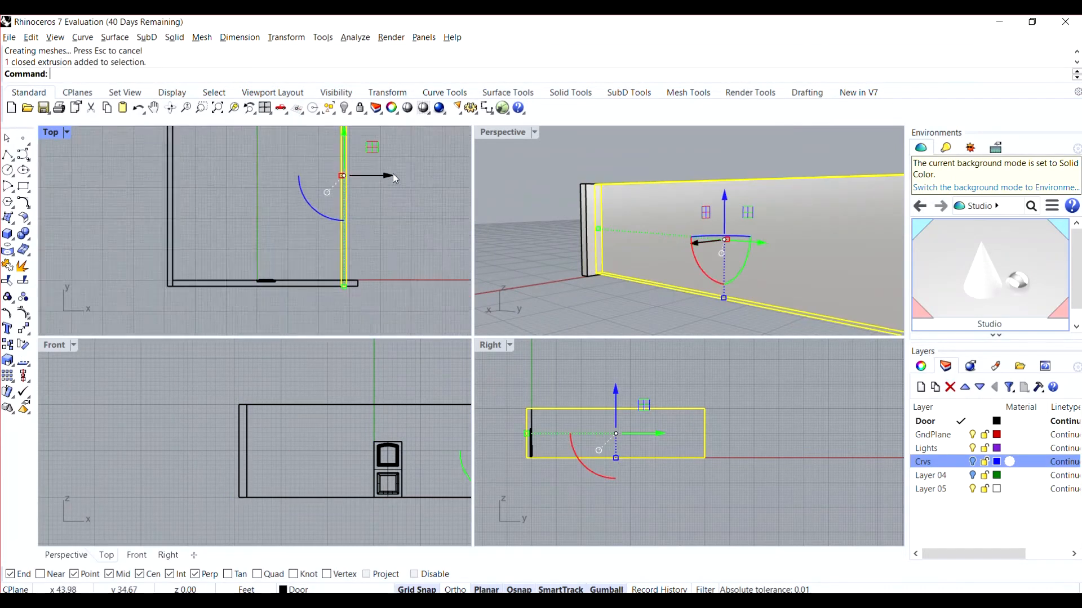
scroll(372, 174, "down", 3)
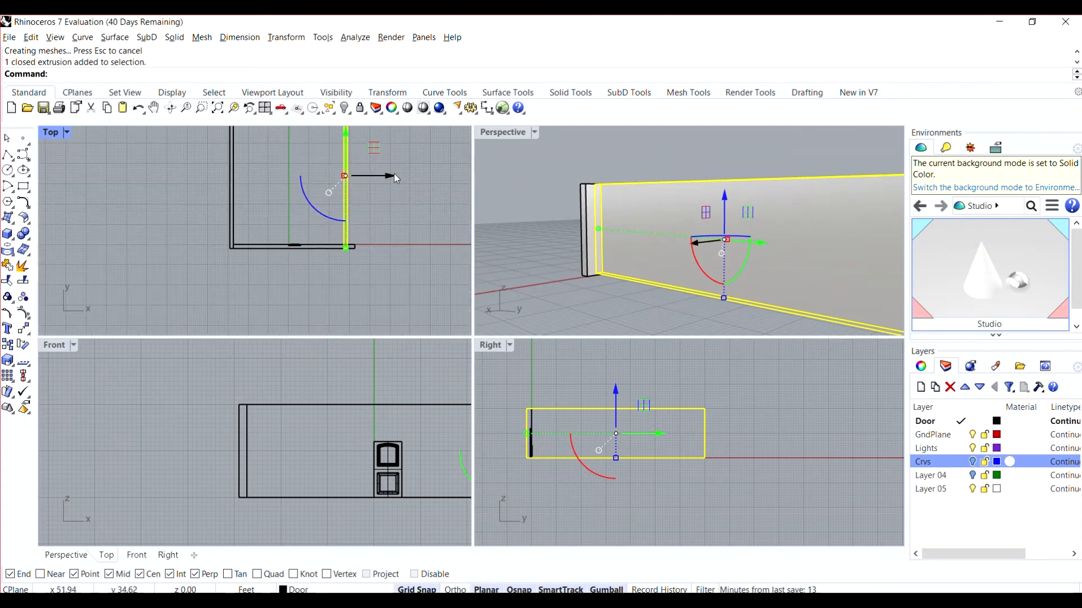
left_click_drag(394, 174, 403, 176)
scroll(365, 230, "up", 6)
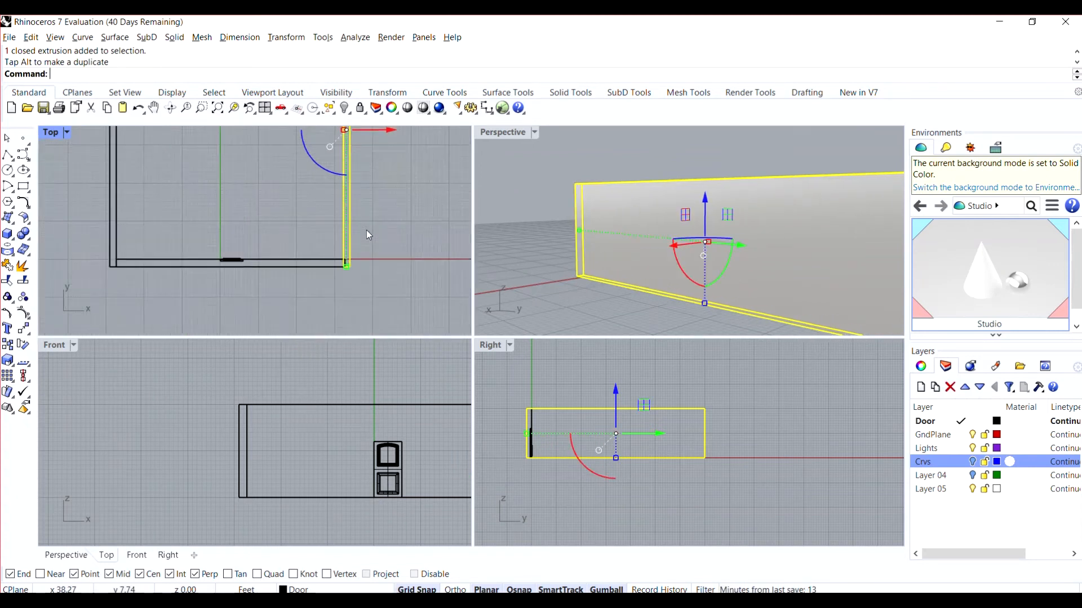
Step: Maximize the Top view around the mirrored side wall's corner with the door wall and turn off grid snap
scroll(367, 235, "up", 2)
scroll(368, 241, "down", 2)
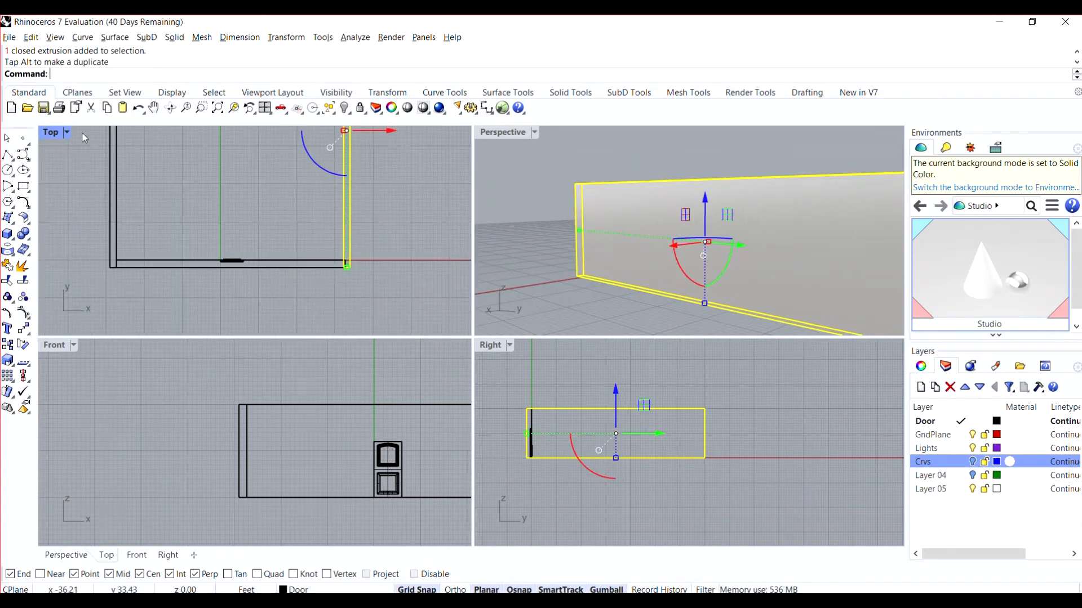
double_click(52, 133)
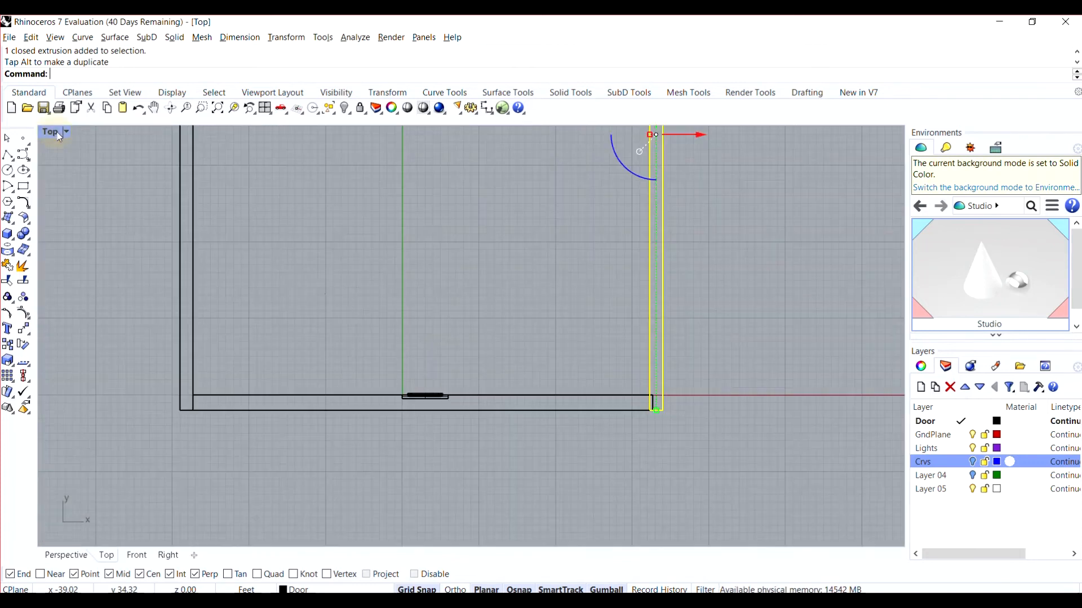
scroll(324, 299, "down", 1)
scroll(522, 245, "up", 3)
scroll(558, 215, "down", 8)
scroll(611, 140, "up", 6)
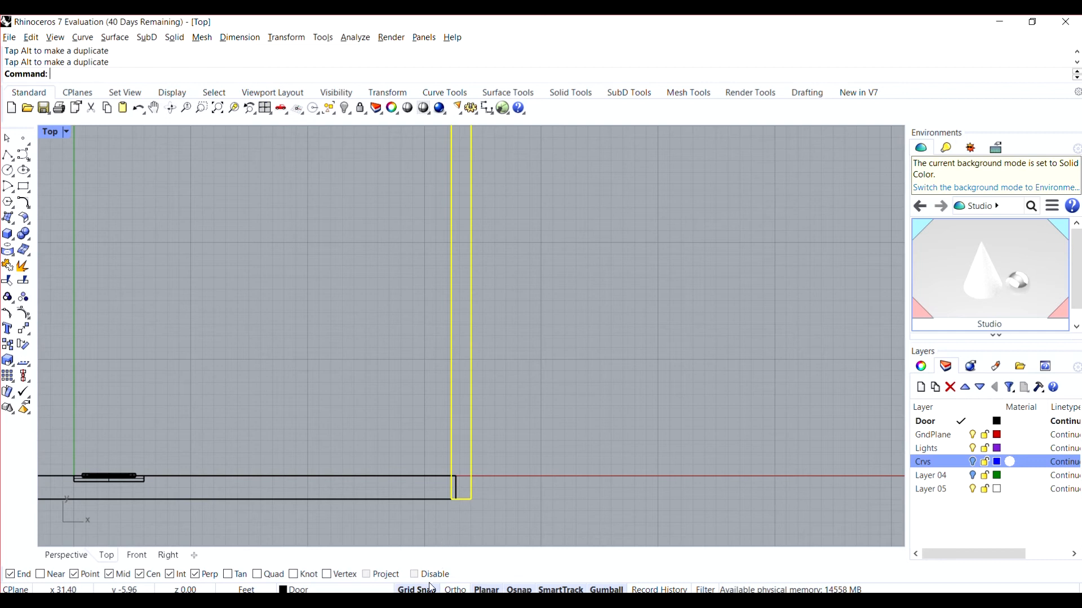
left_click(428, 588)
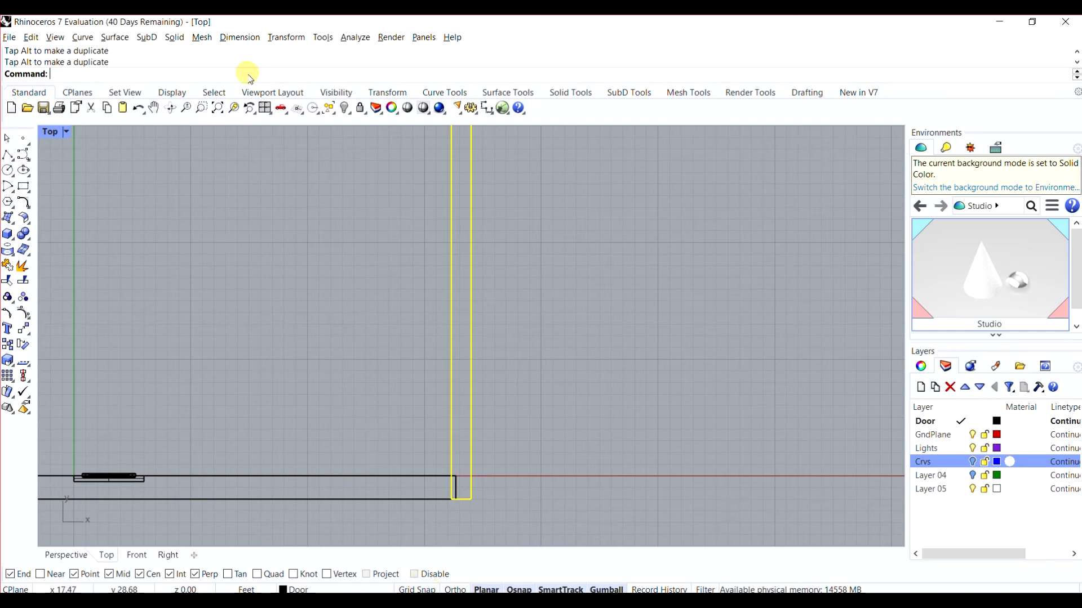
type("Move")
key("Return")
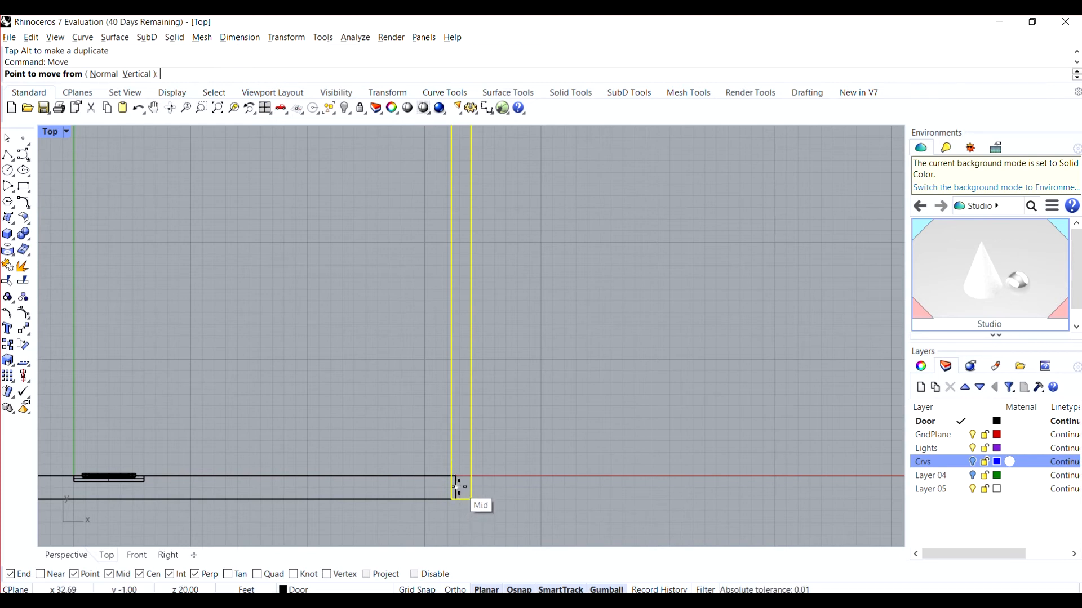
scroll(459, 428, "up", 3)
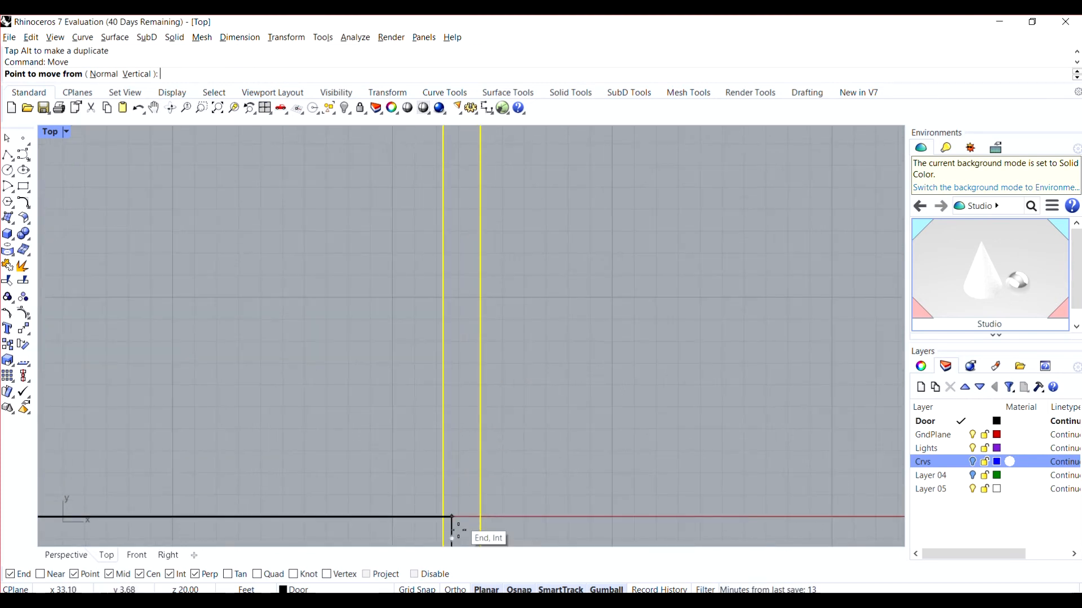
scroll(374, 367, "down", 3)
scroll(393, 425, "up", 3)
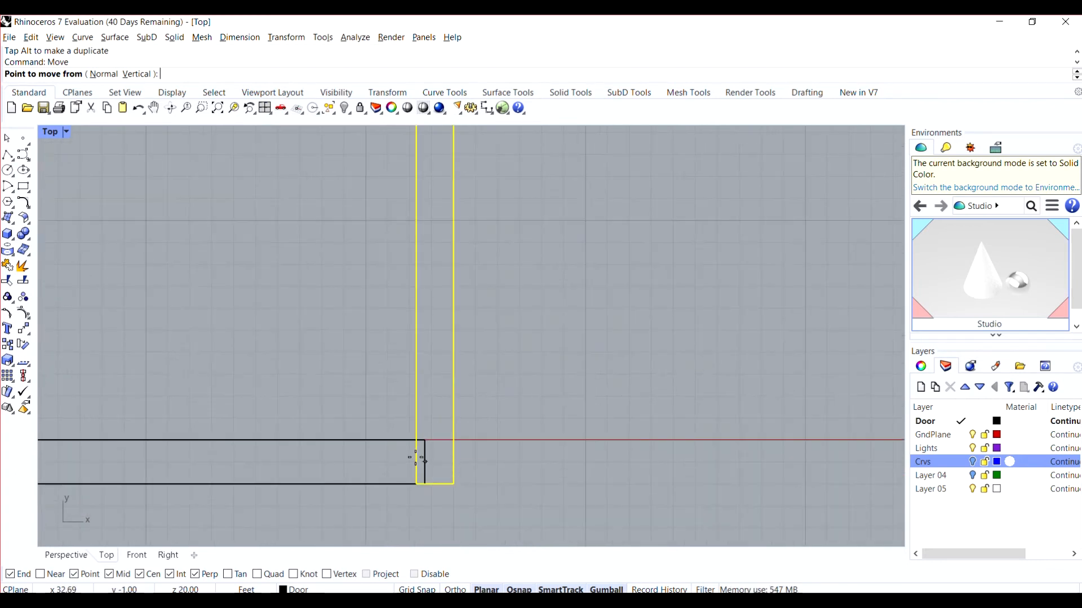
key("Escape")
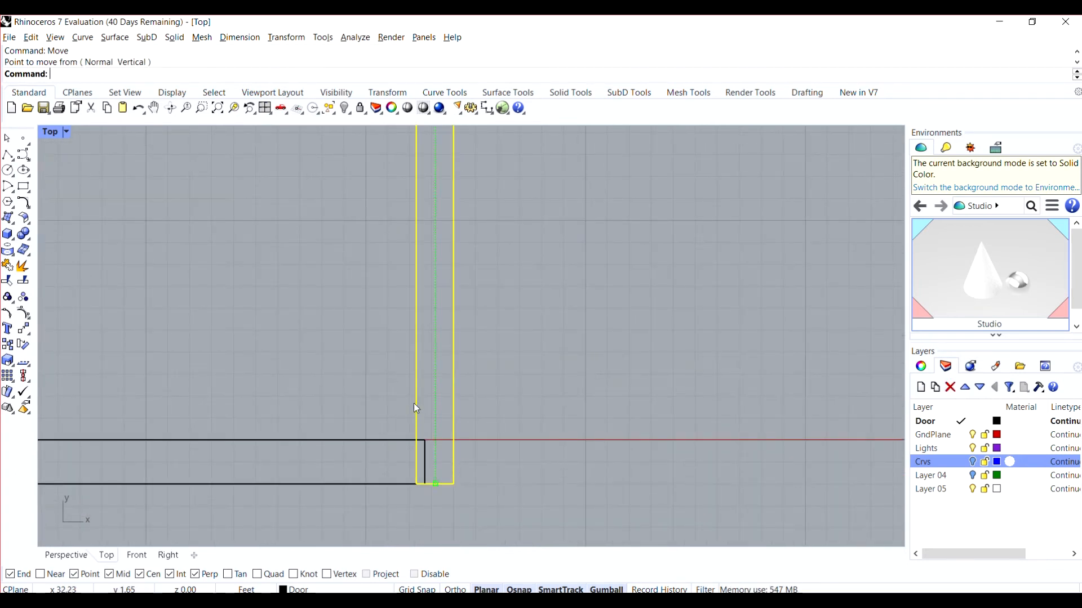
key("Escape")
Step: Move the mirrored side wall outward about 0.4 ft so its inner face sits flush against the door wall's end
key("Return")
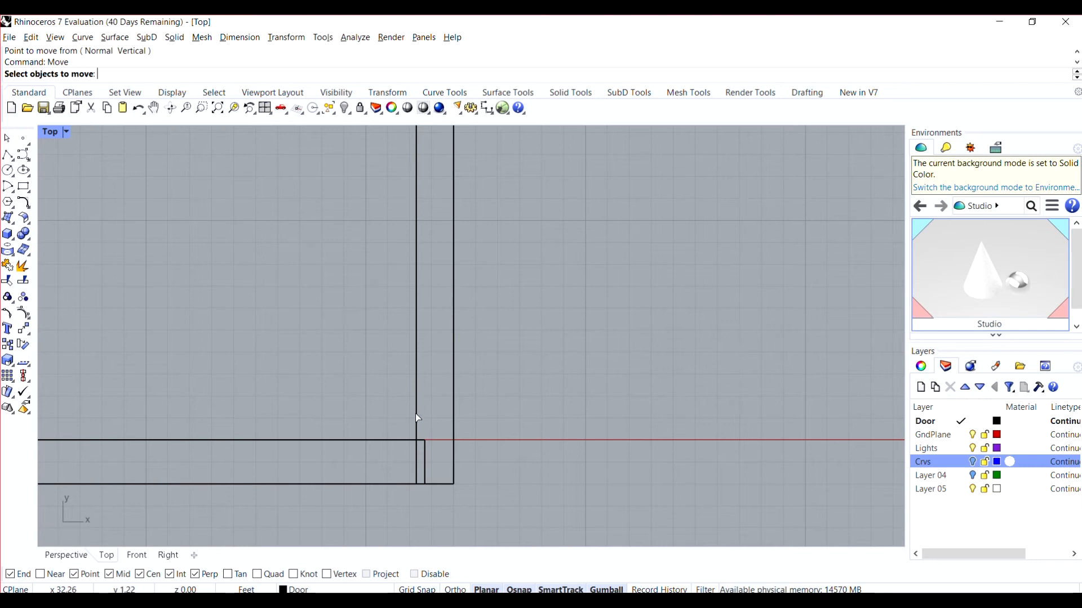
left_click(417, 413)
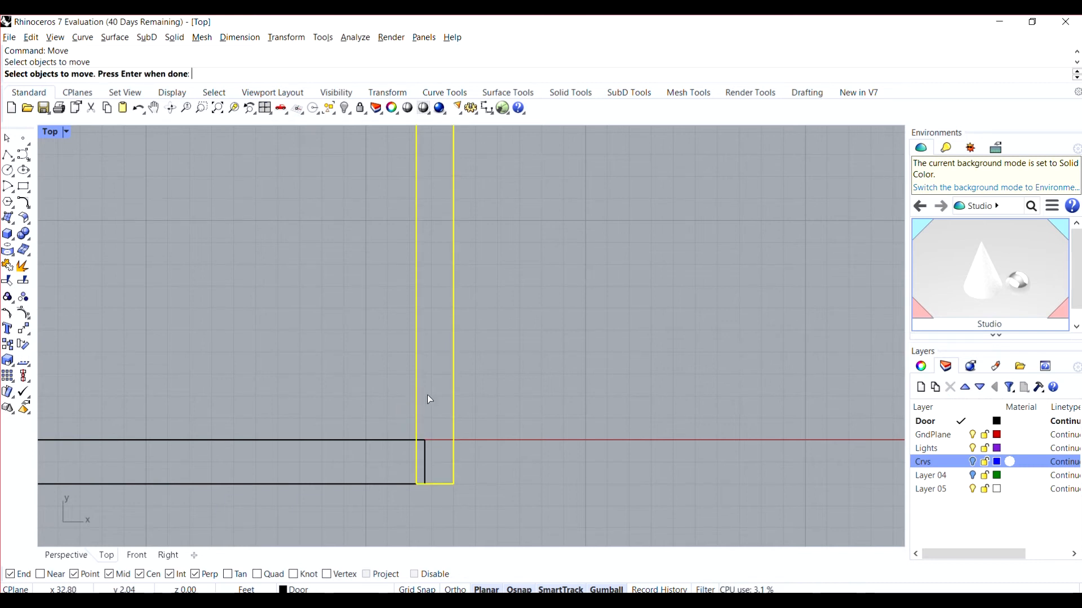
key("Return")
left_click(425, 461)
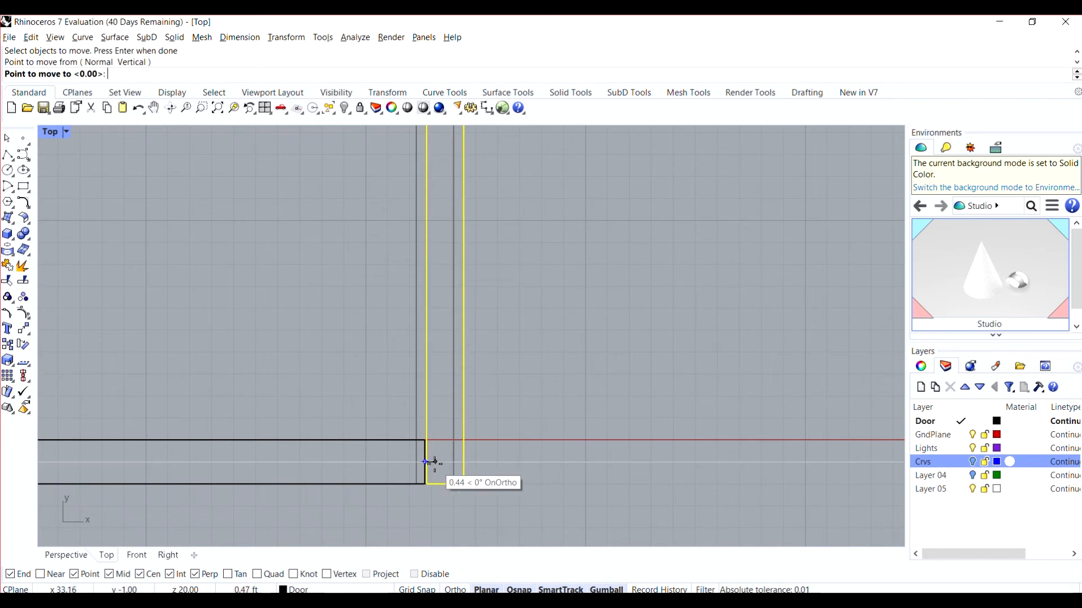
left_click(427, 462)
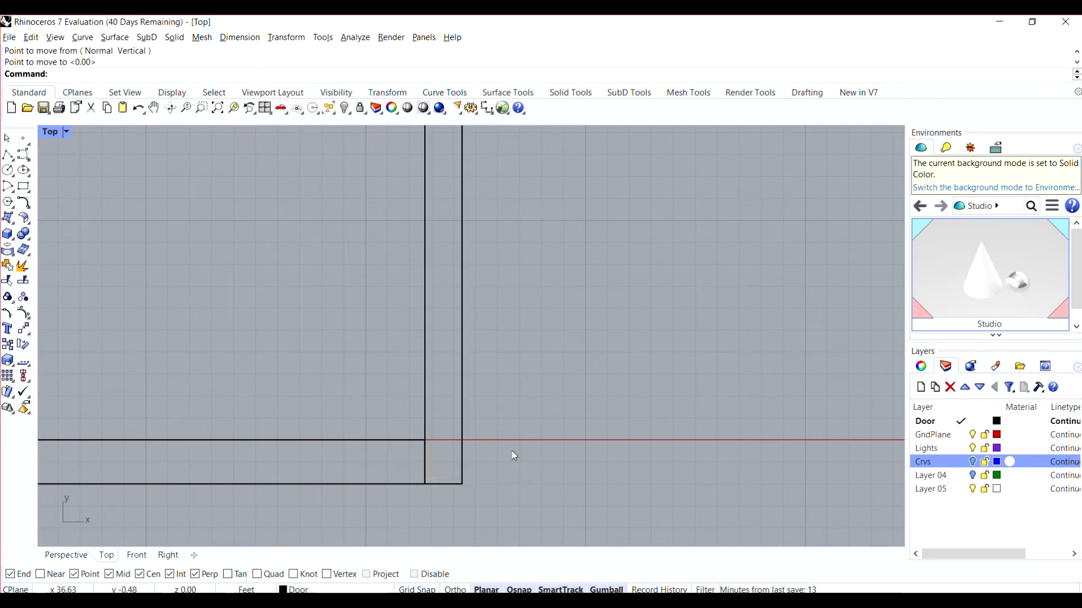
Step: Boolean-union the door-side wall and the two side walls into a single solid in the Top view
scroll(545, 340, "down", 4)
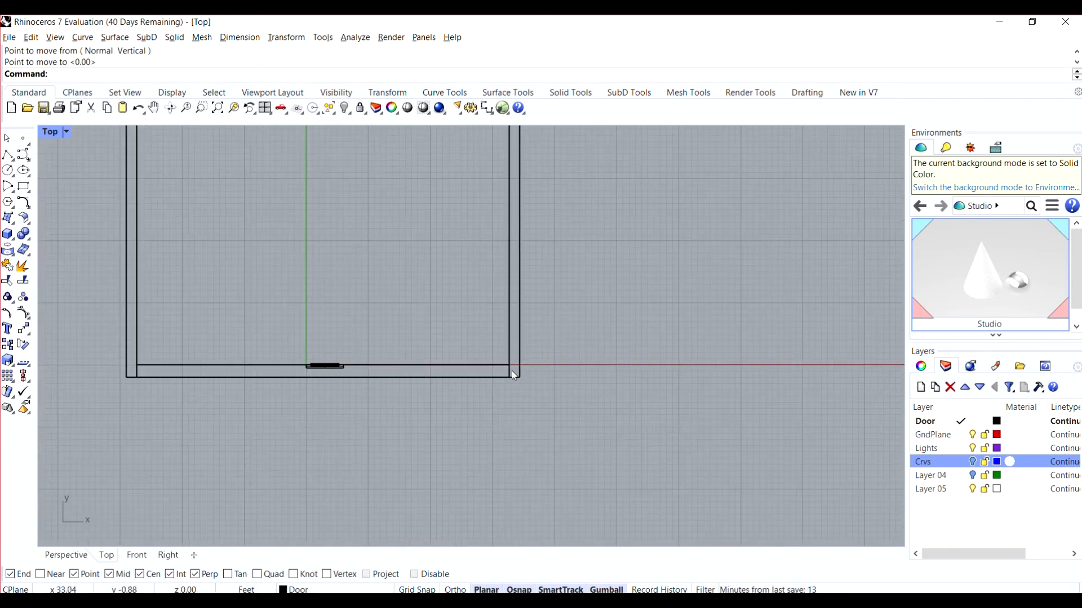
scroll(512, 375, "down", 4)
scroll(481, 307, "up", 4)
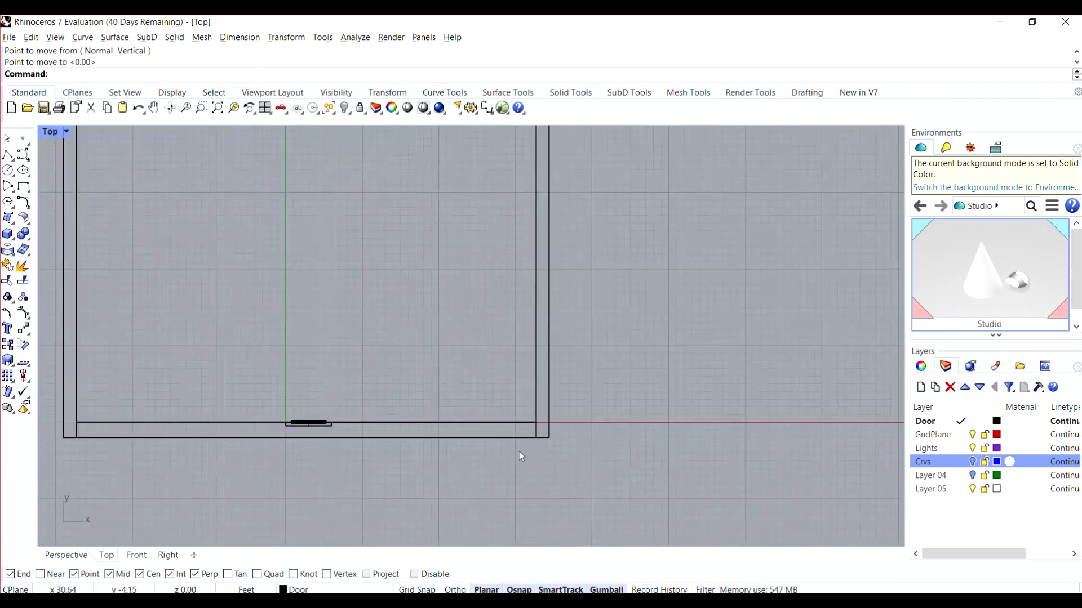
left_click(515, 437)
left_click(540, 404, "shift")
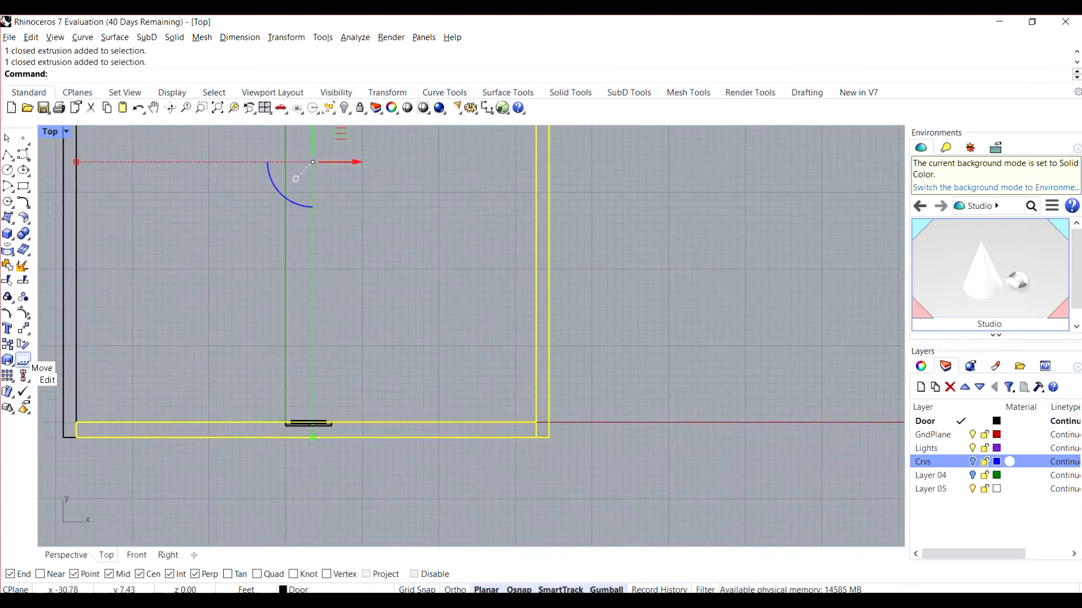
left_click(65, 387, "shift")
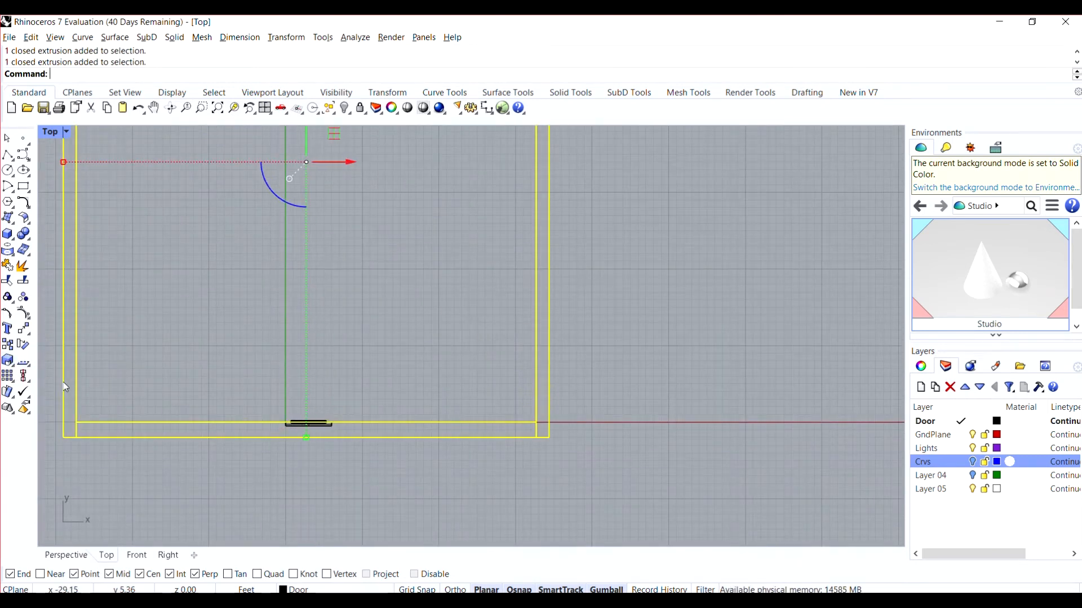
left_click(23, 234)
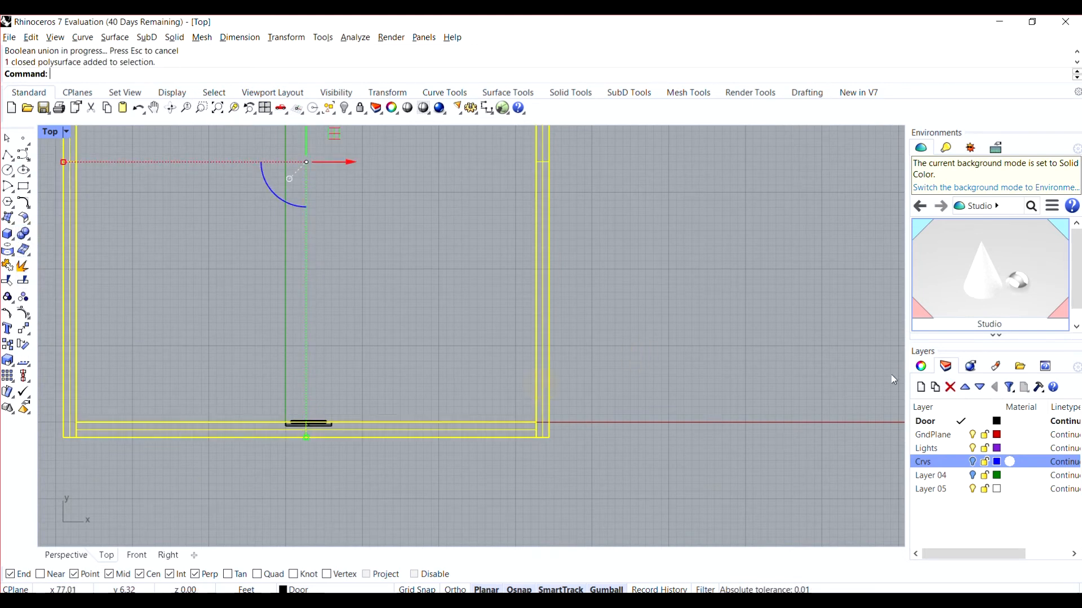
Step: Examine the joined walls' object properties and inspect the three-sided enclosure and door in the perspective view
left_click(925, 368)
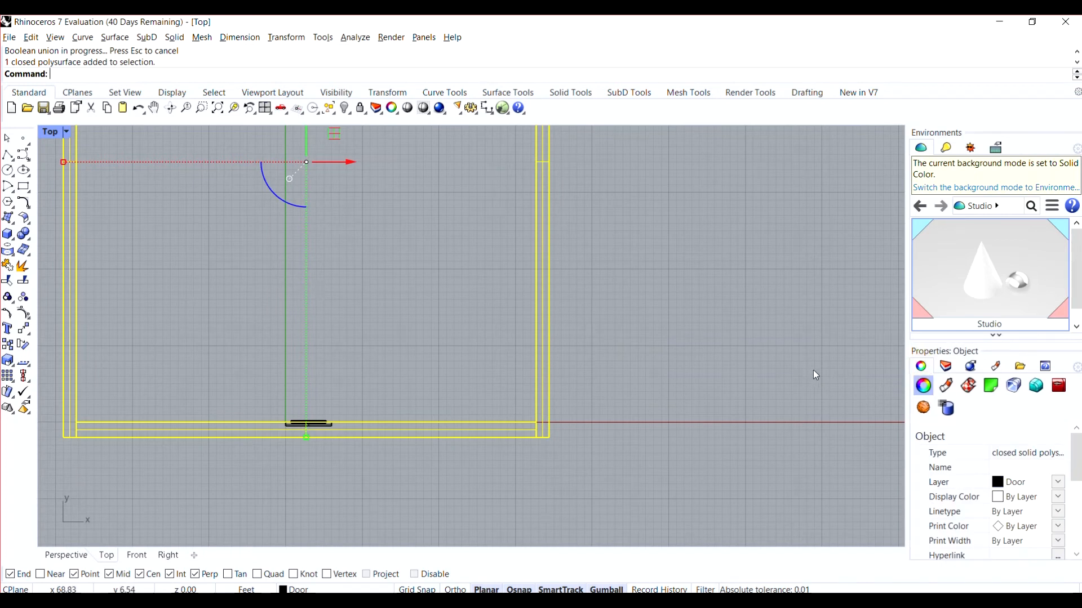
scroll(813, 366, "down", 5)
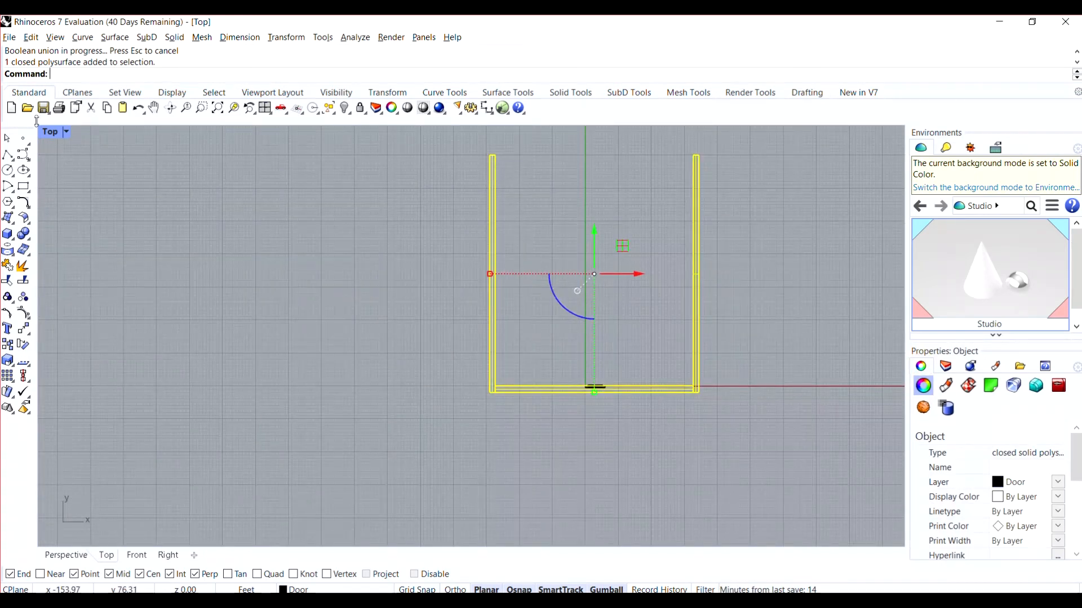
double_click(50, 132)
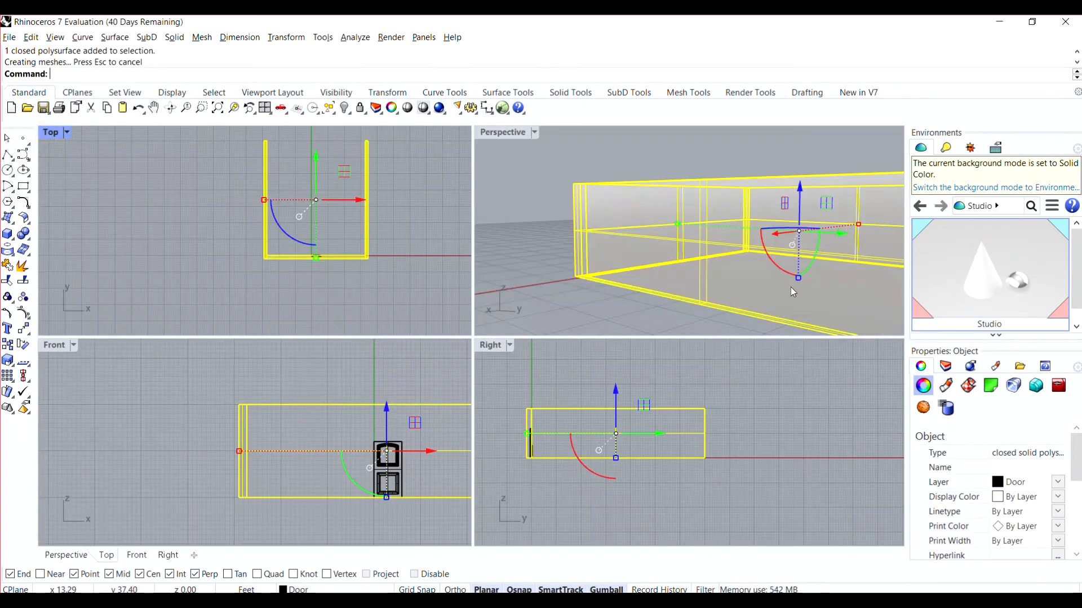
right_click_drag(598, 316, 491, 309)
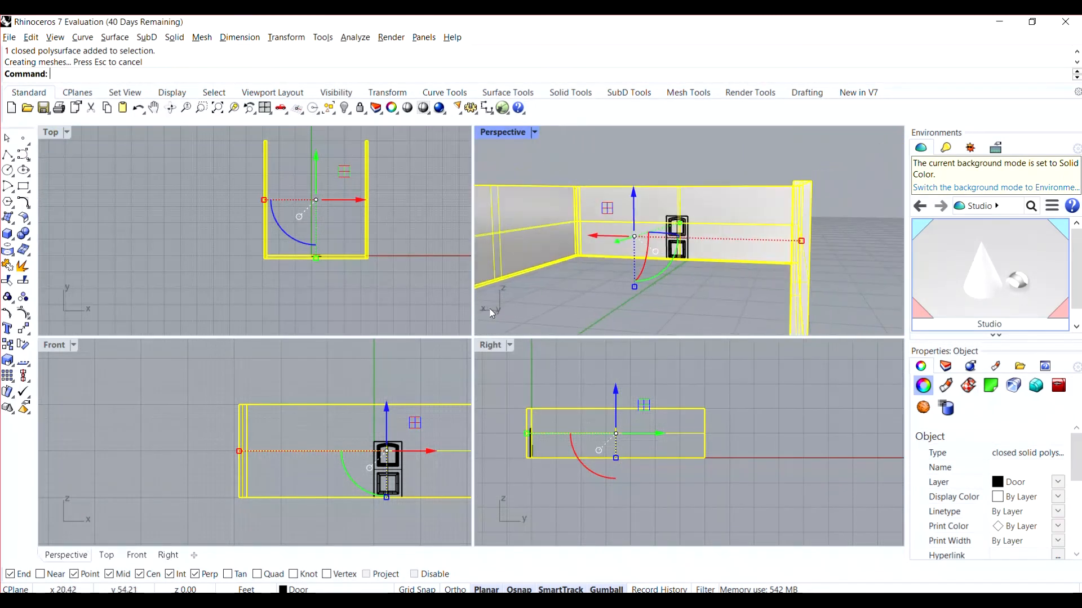
left_click(599, 295)
scroll(613, 283, "down", 5)
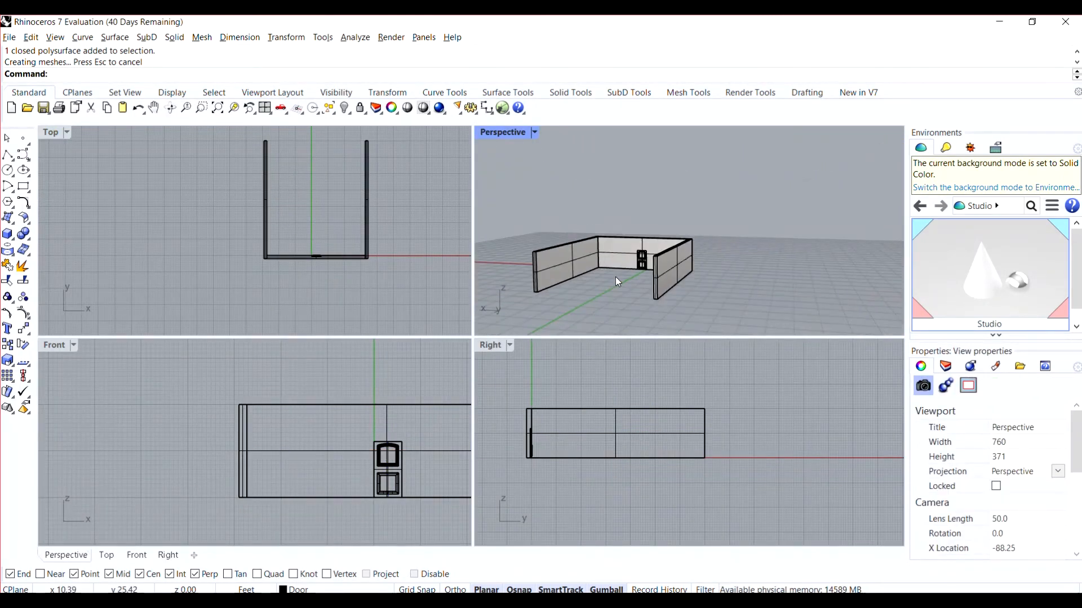
right_click_drag(605, 294, 617, 317)
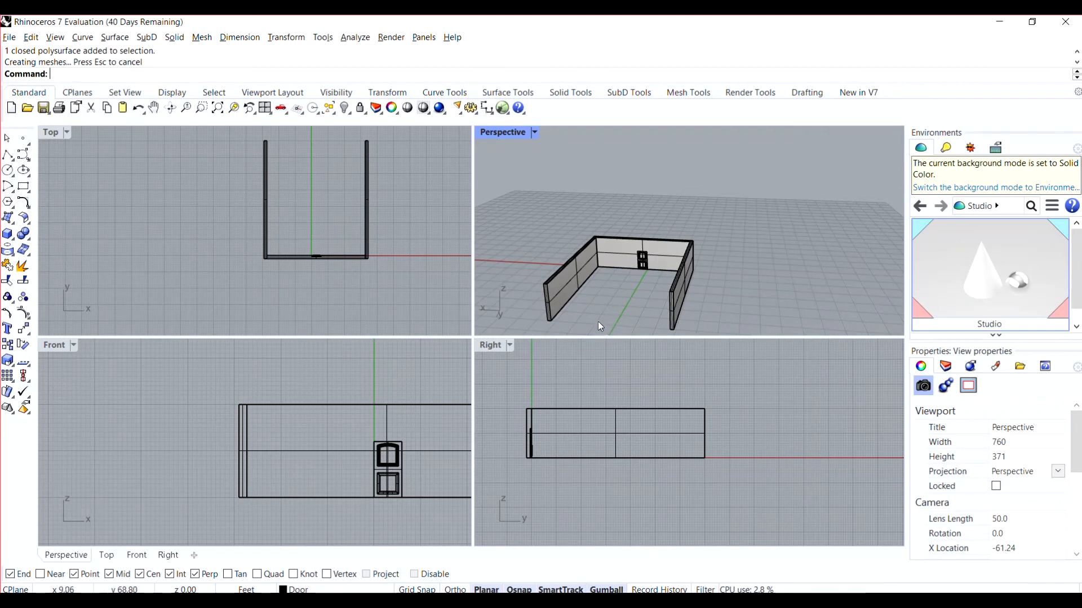
scroll(611, 297, "down", 3)
scroll(612, 297, "up", 5)
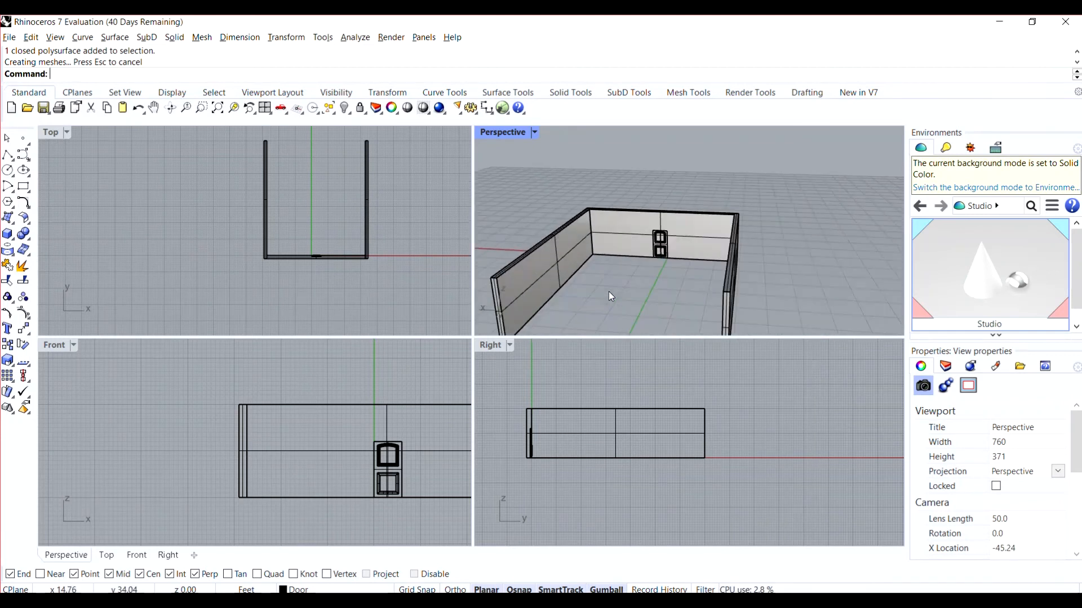
scroll(615, 294, "down", 4)
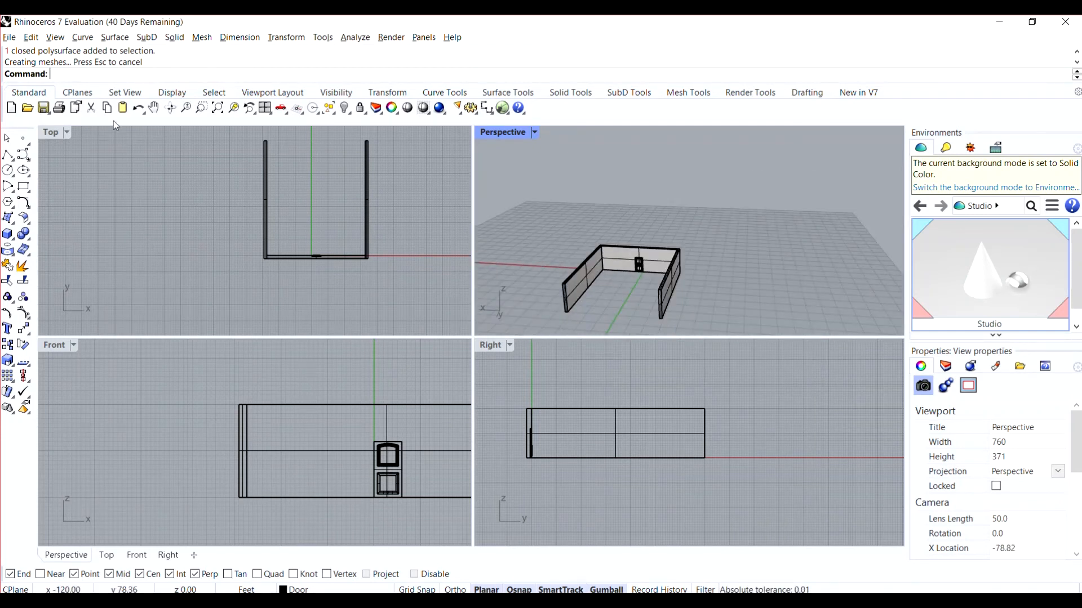
Step: Draw a rectangular plane surface in the Top view that extends beyond the walls on all sides
type("Plane")
key("Return")
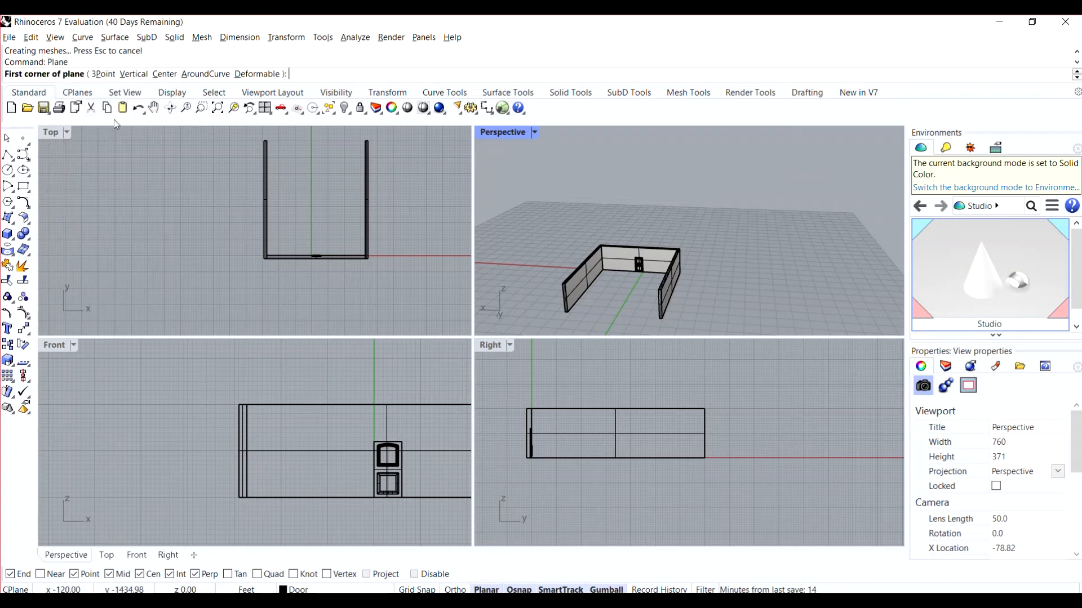
left_click(217, 131)
left_click(407, 289)
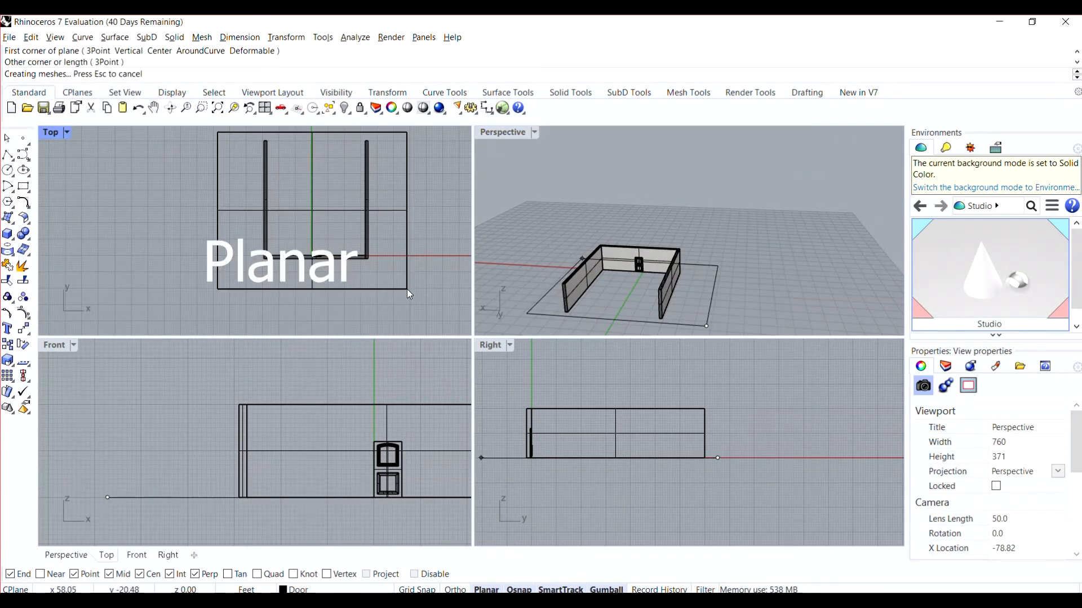
Step: Move the new plane surface to the GndPlane layer
right_click_drag(584, 302, 634, 306)
left_click(634, 306)
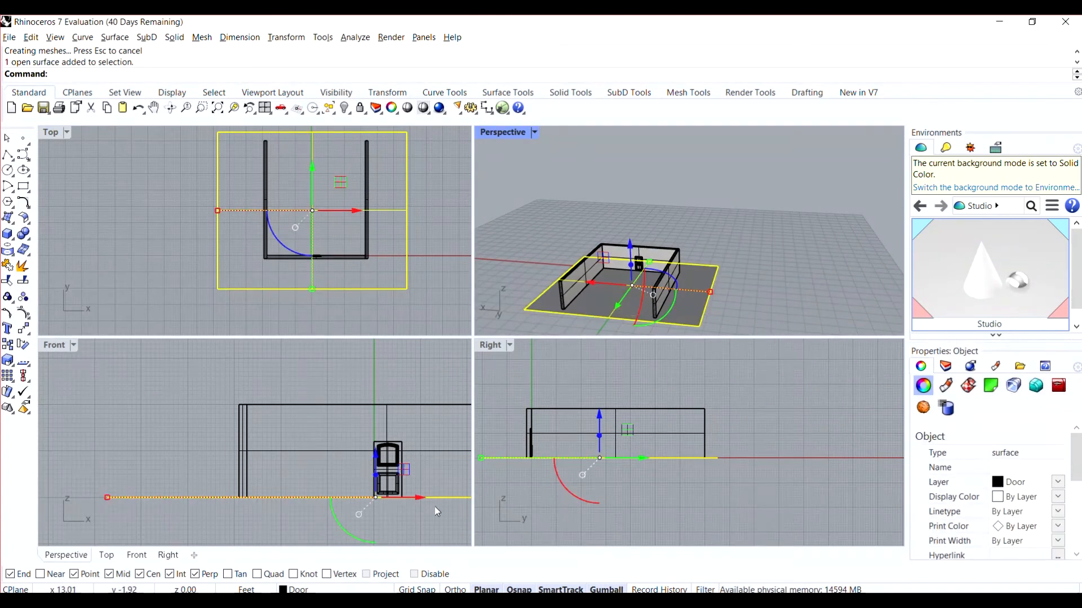
left_click(335, 591)
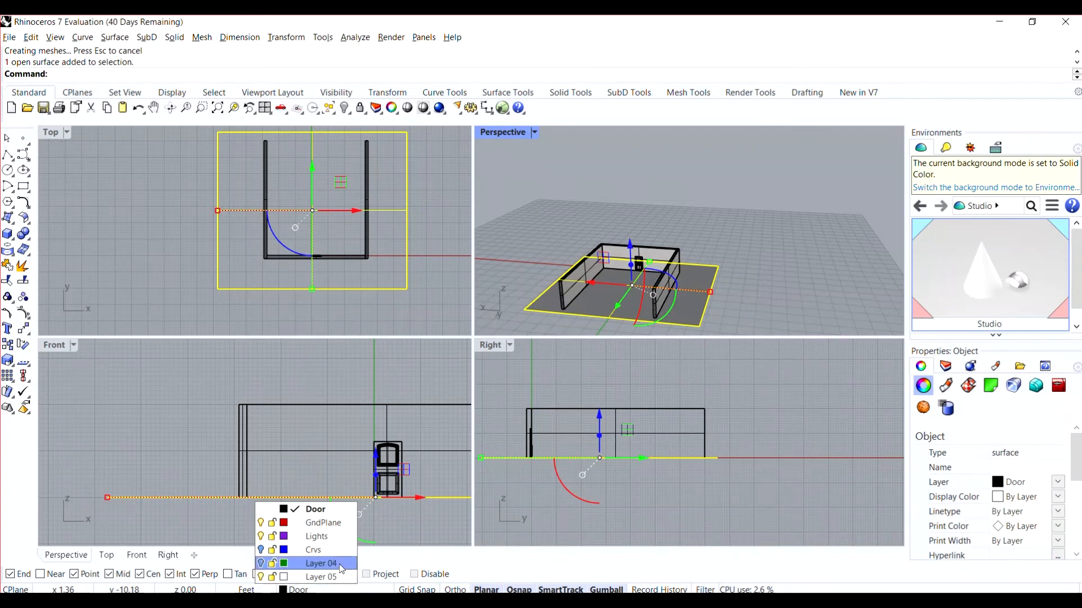
left_click(323, 523)
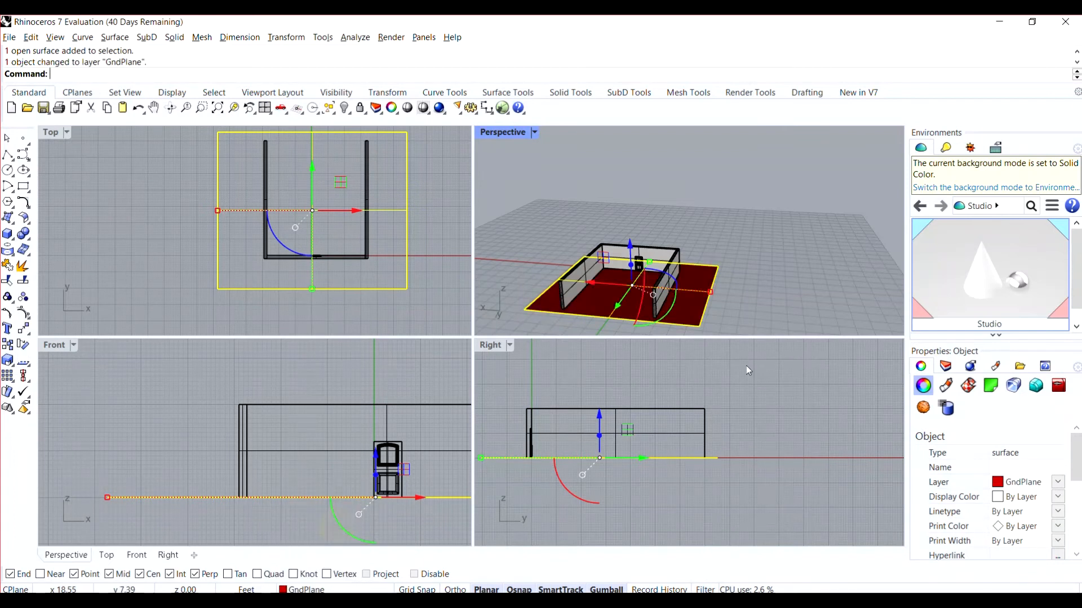
Step: Hide the ground plane surface
left_click(801, 275)
scroll(712, 298, "up", 4)
left_click(695, 289)
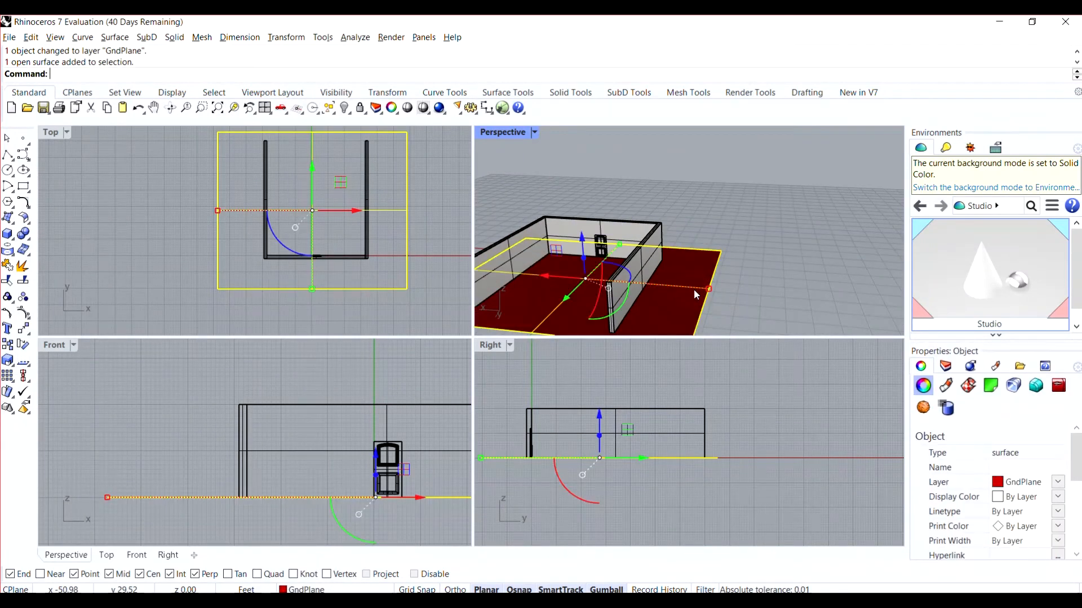
type("hide")
key("Return")
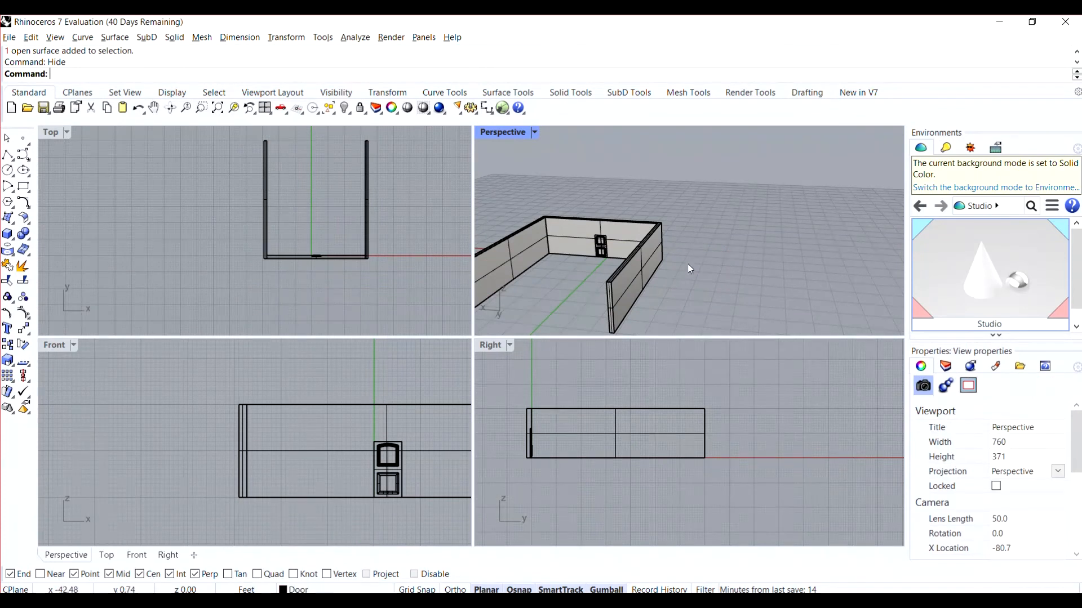
Step: Examine up close in the perspective view how the door sits against the wall, checking which parts are separate objects
scroll(691, 270, "down", 5)
scroll(644, 251, "up", 10)
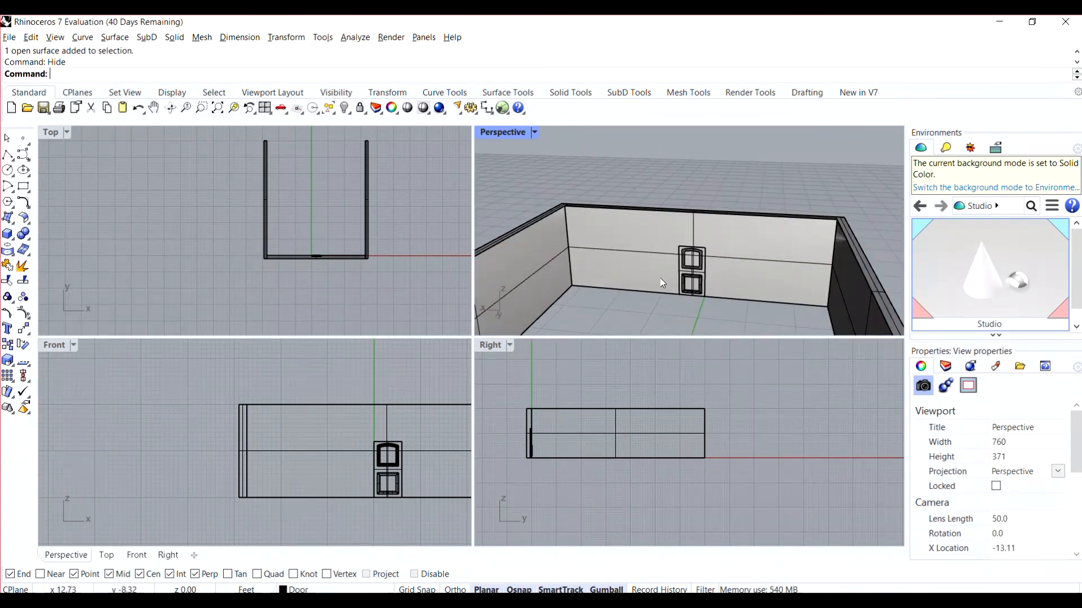
scroll(744, 252, "up", 10)
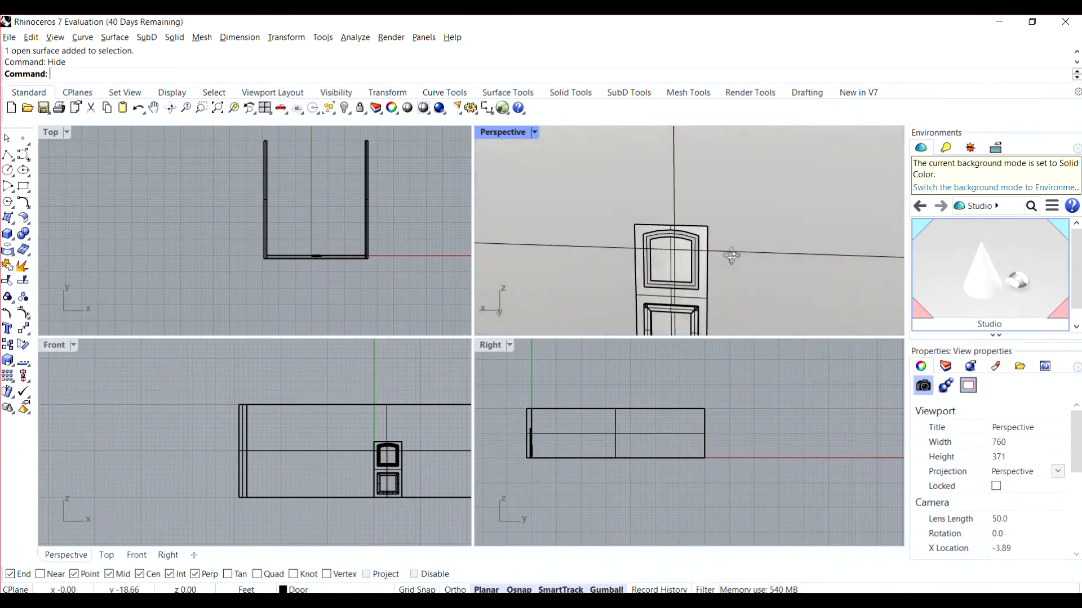
scroll(731, 255, "down", 5)
left_click(624, 272)
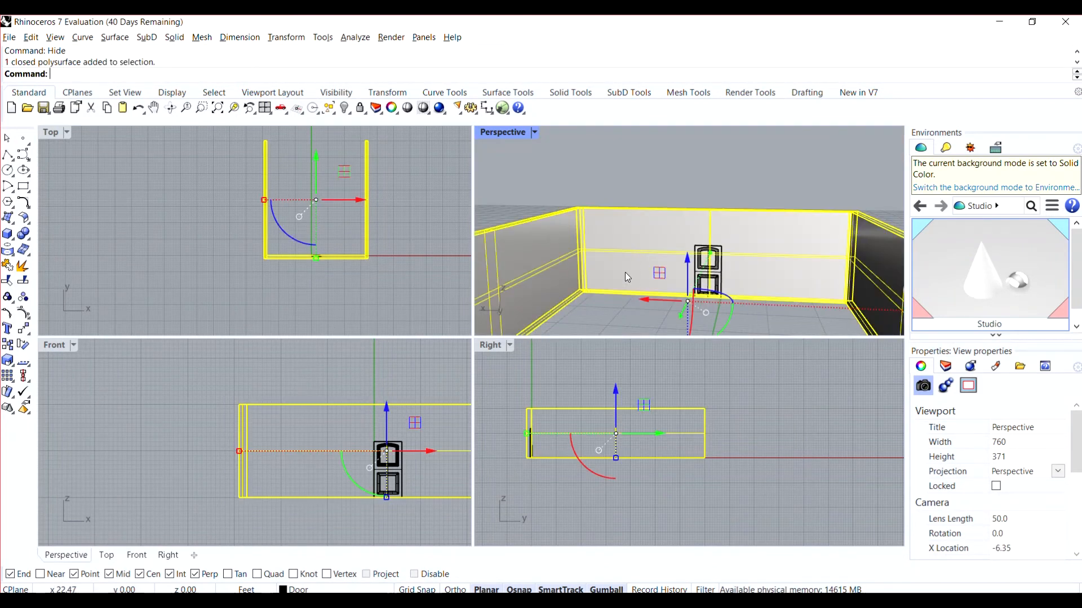
left_click(722, 275)
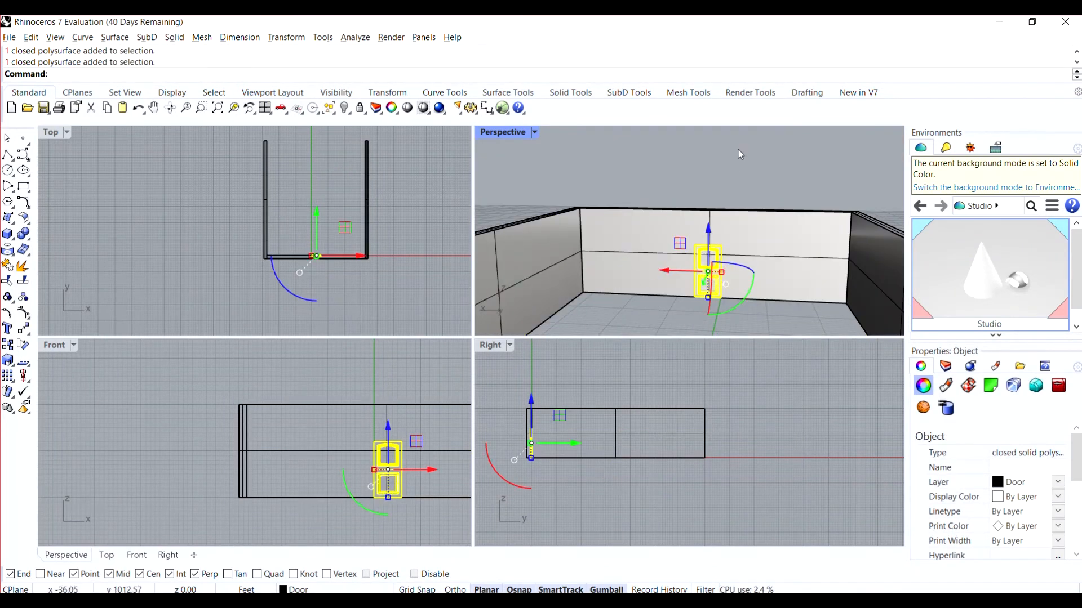
left_click(738, 151)
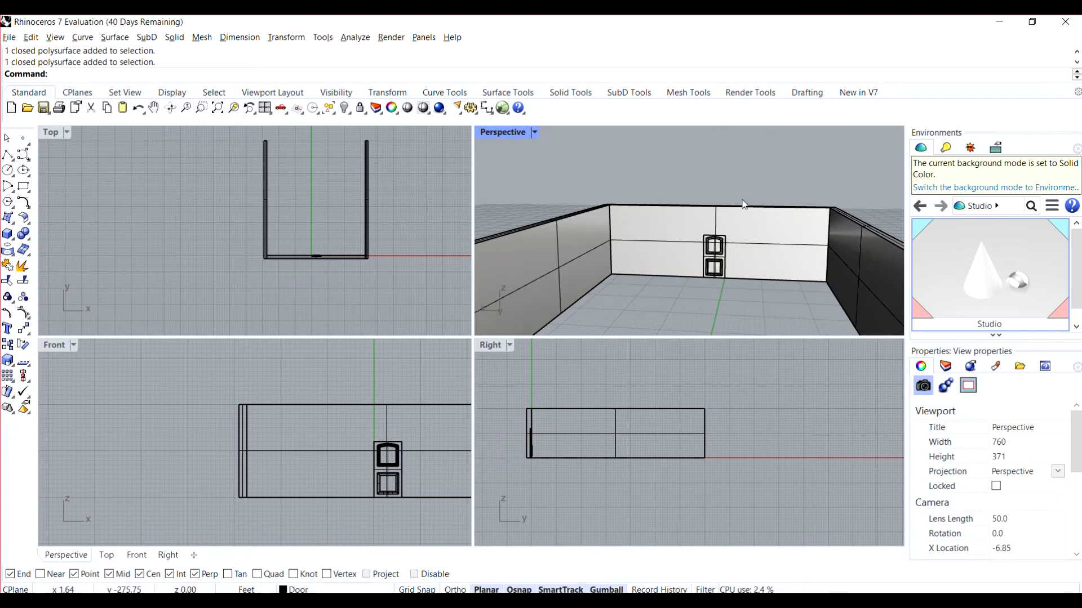
scroll(743, 205, "up", 3)
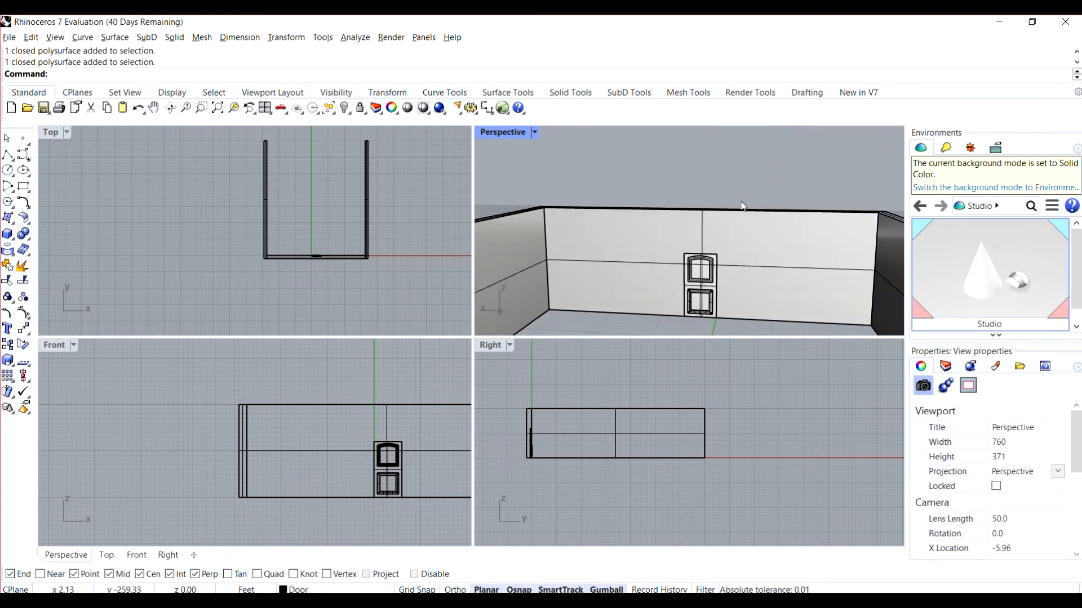
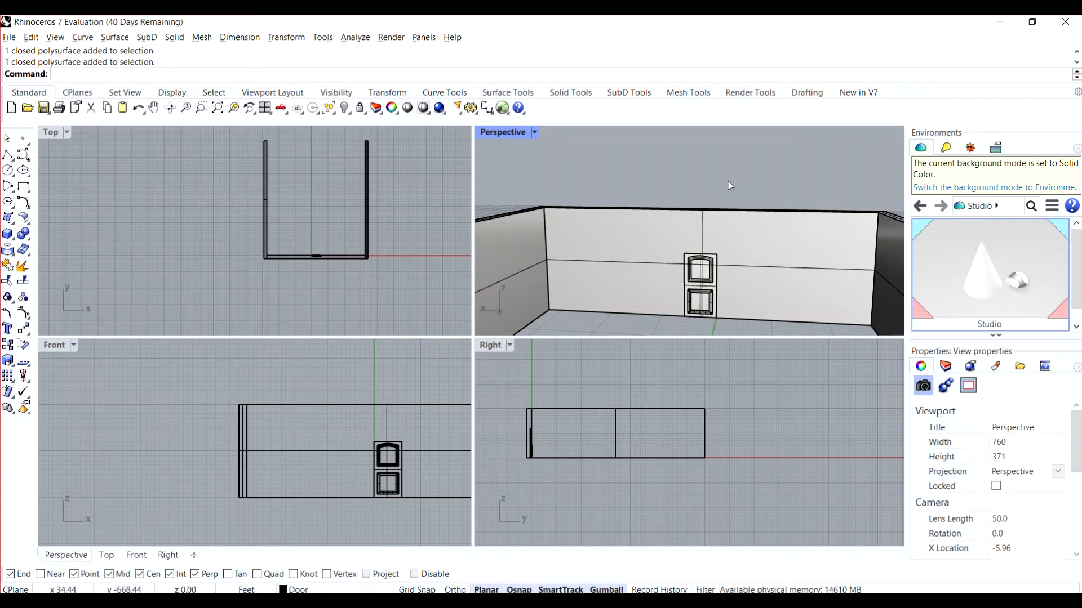
scroll(721, 290, "up", 5)
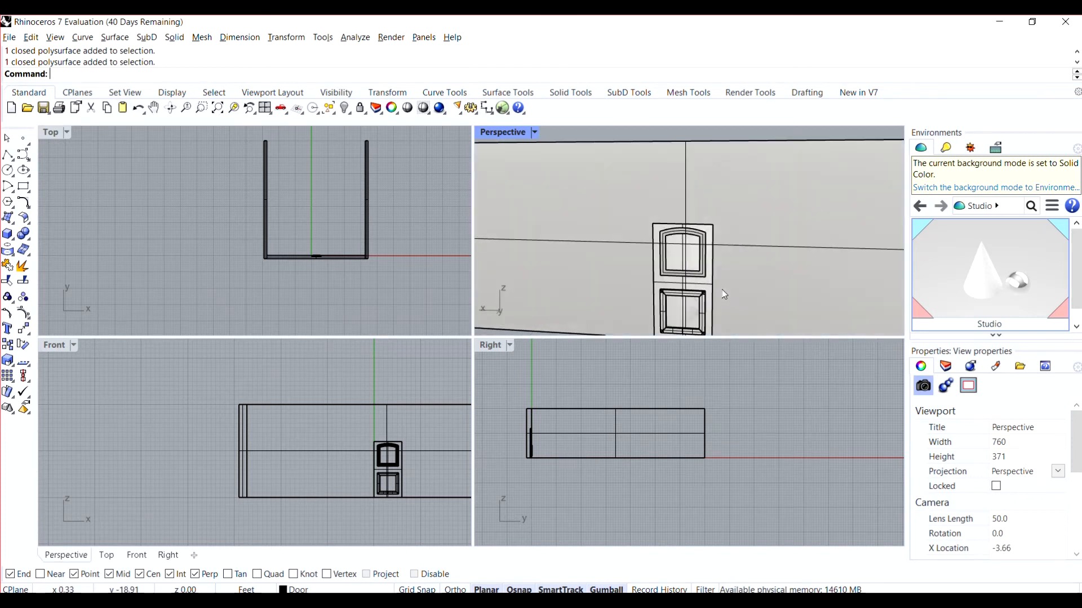
scroll(721, 289, "up", 5)
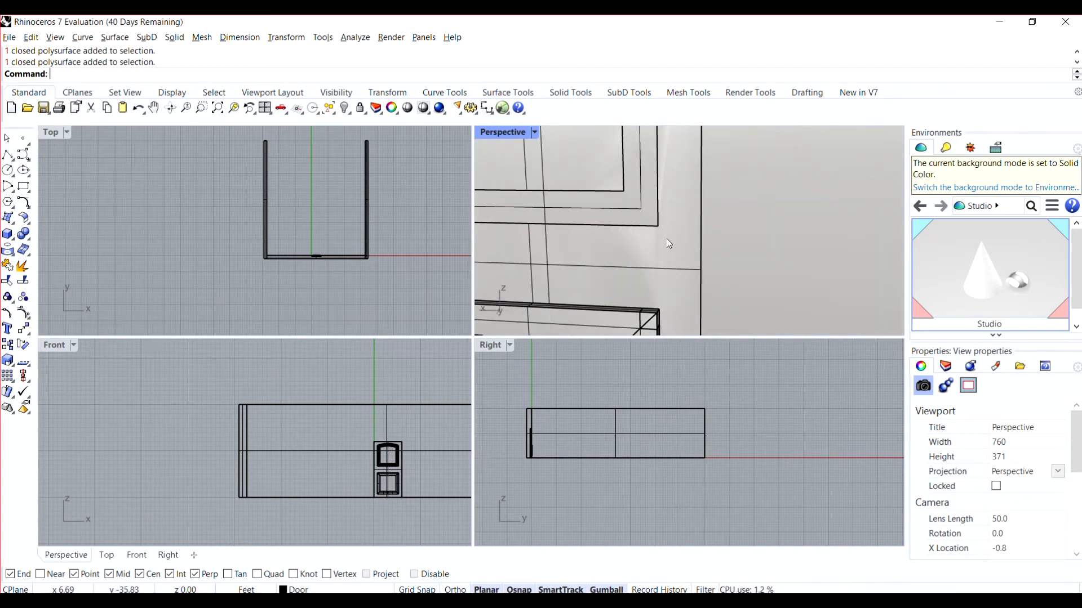
Step: Hide the joined walls in the maximized Front view, leaving the door accessible
scroll(144, 380, "down", 3)
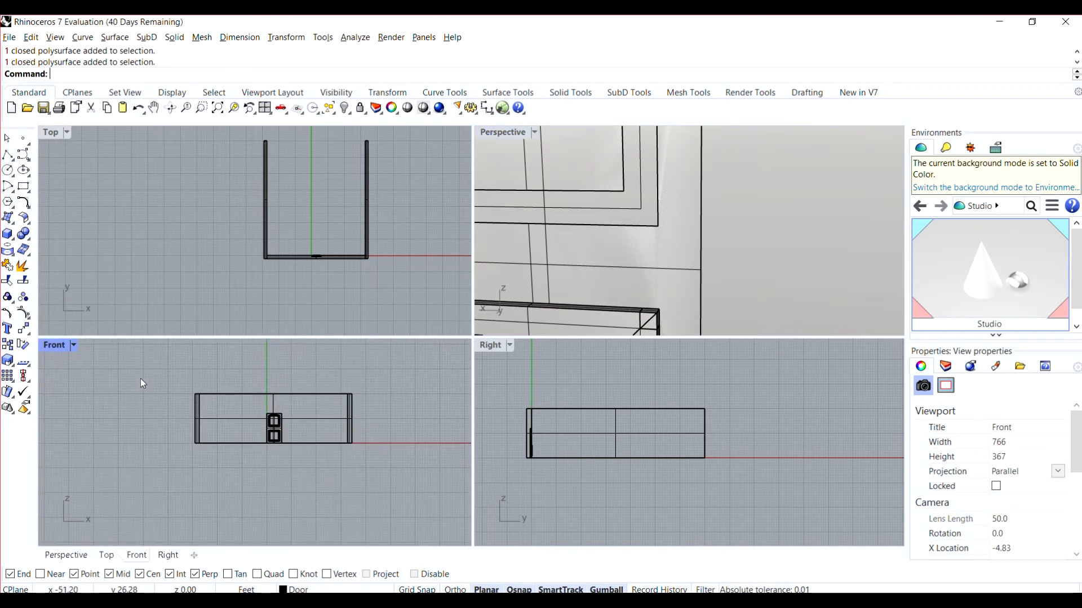
double_click(54, 345)
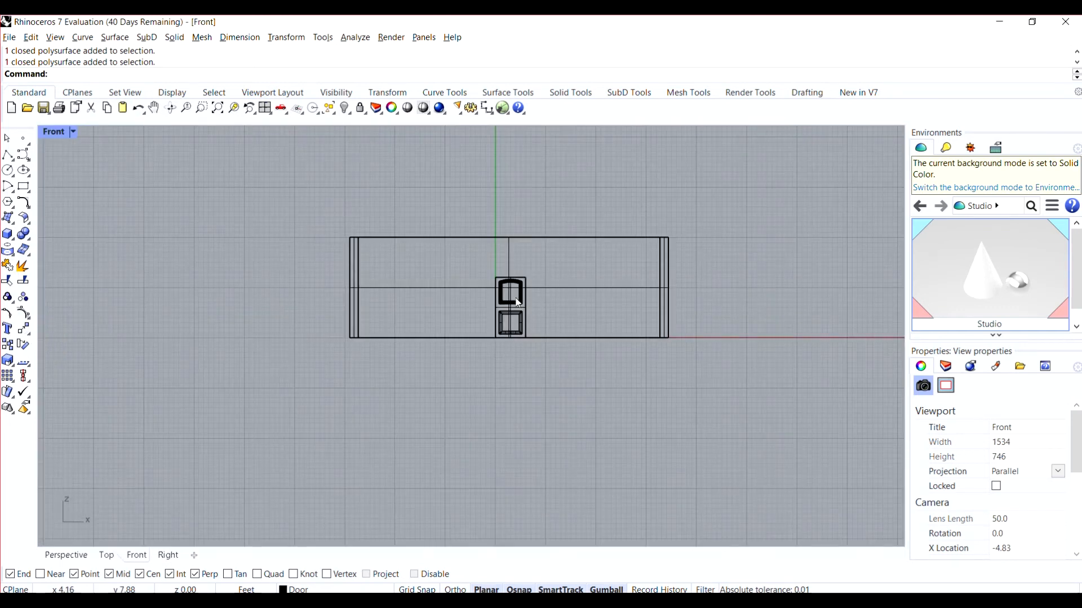
scroll(513, 287, "up", 6)
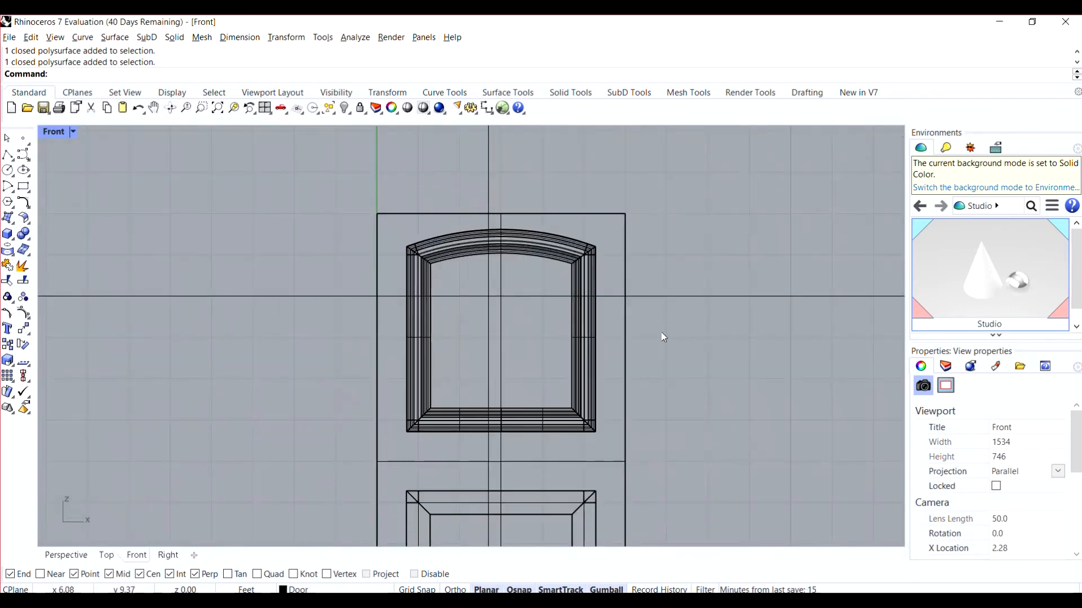
scroll(729, 295, "down", 5)
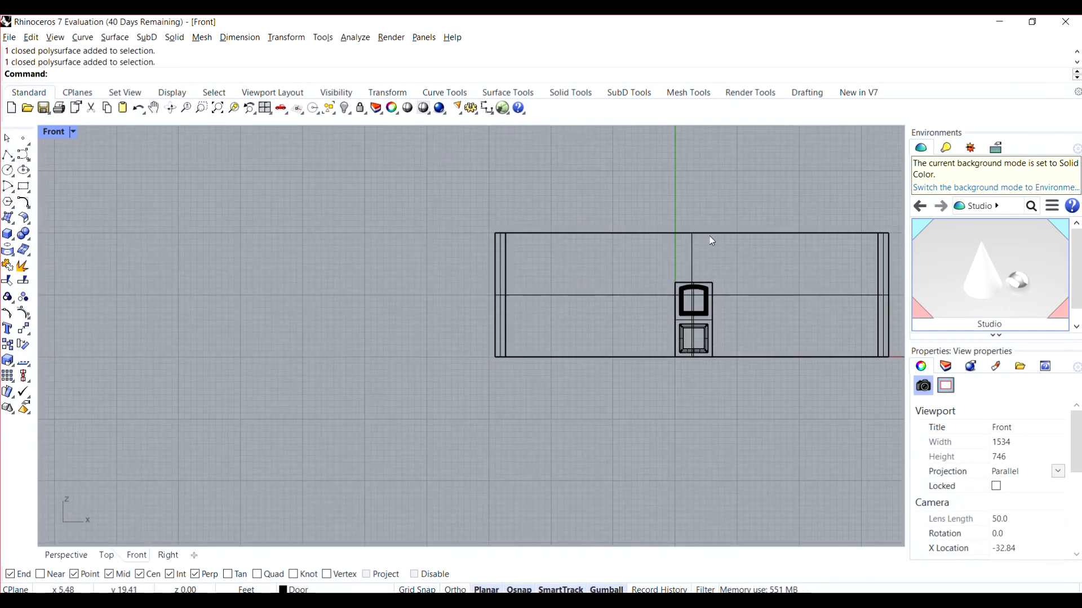
left_click(727, 235)
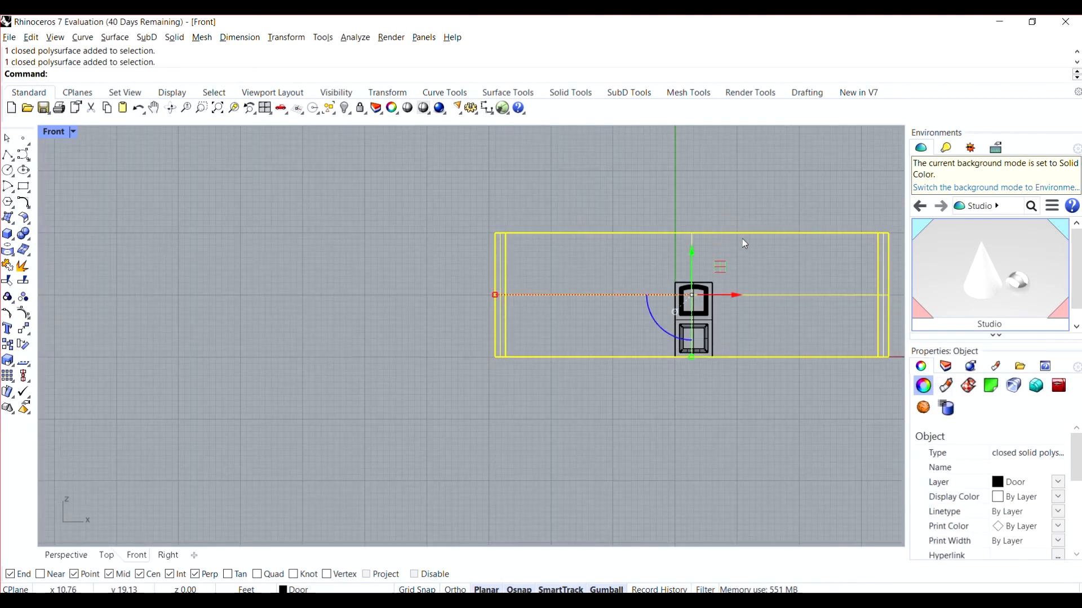
key("ctrl+h")
scroll(672, 283, "up", 4)
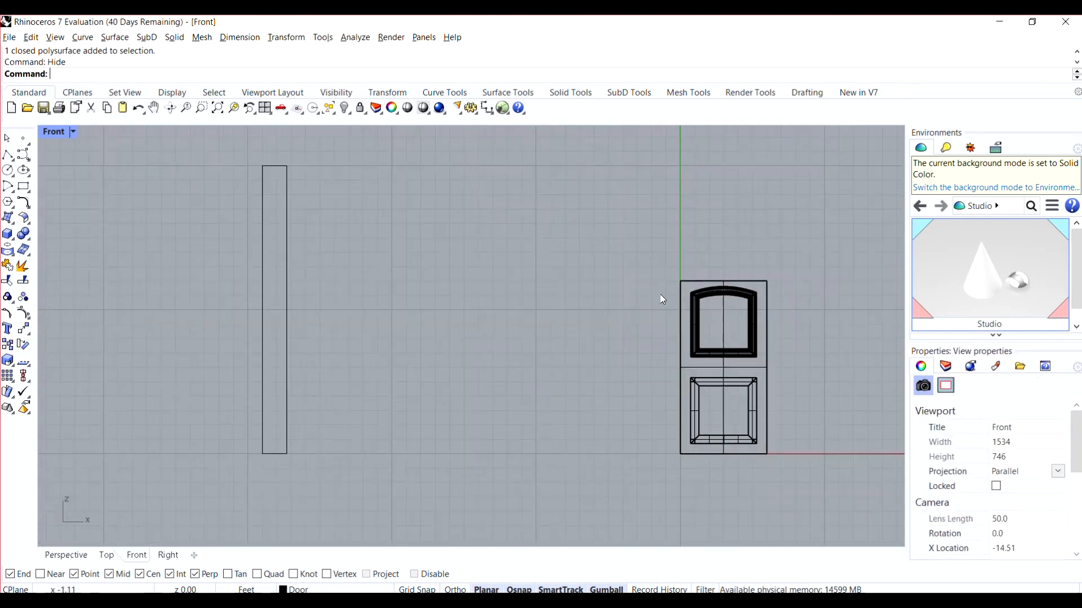
Step: Move the tall narrow rectangular curve standing apart from the door to the Crvs layer
left_click(286, 335)
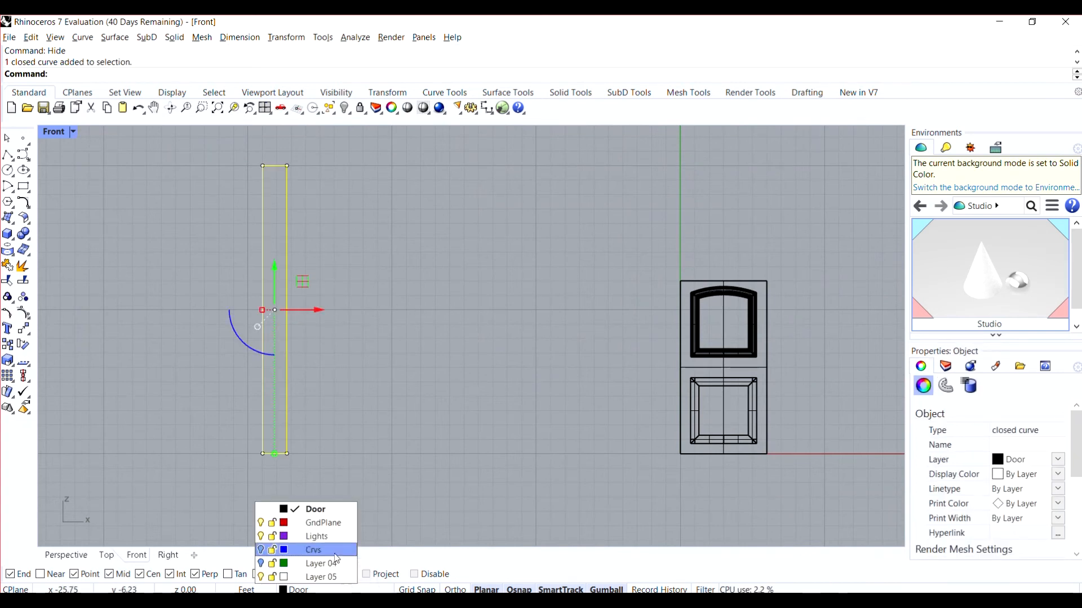
left_click(307, 548)
scroll(786, 338, "up", 7)
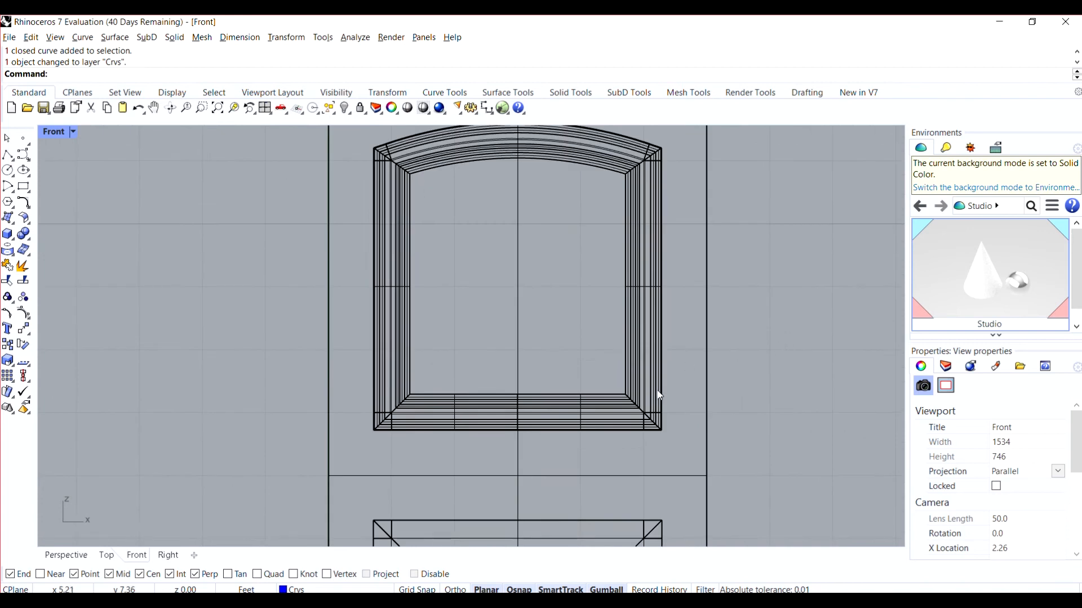
scroll(662, 436, "down", 2)
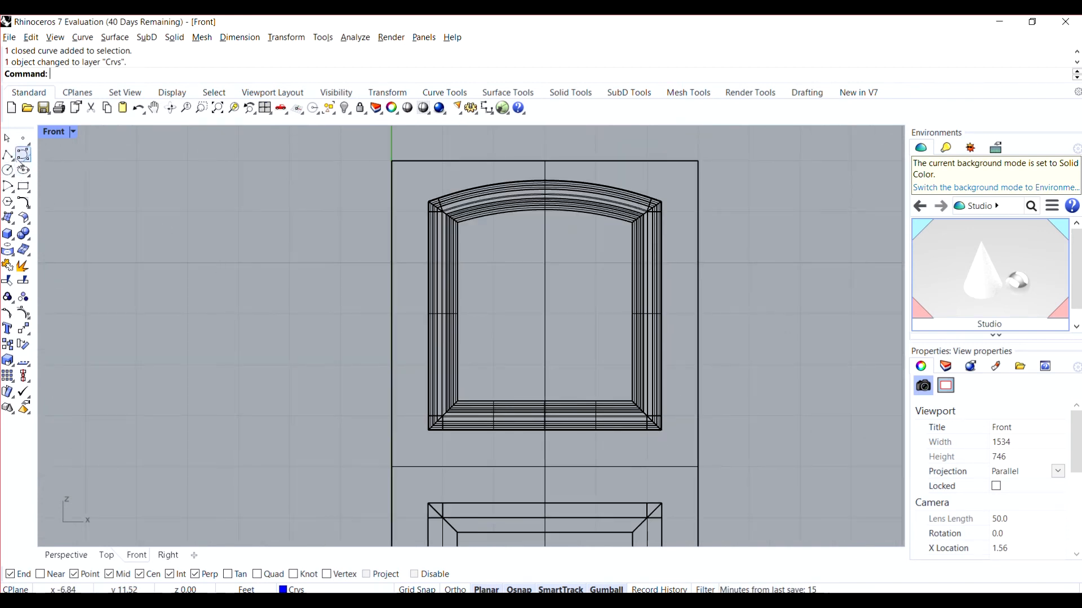
left_click(11, 158)
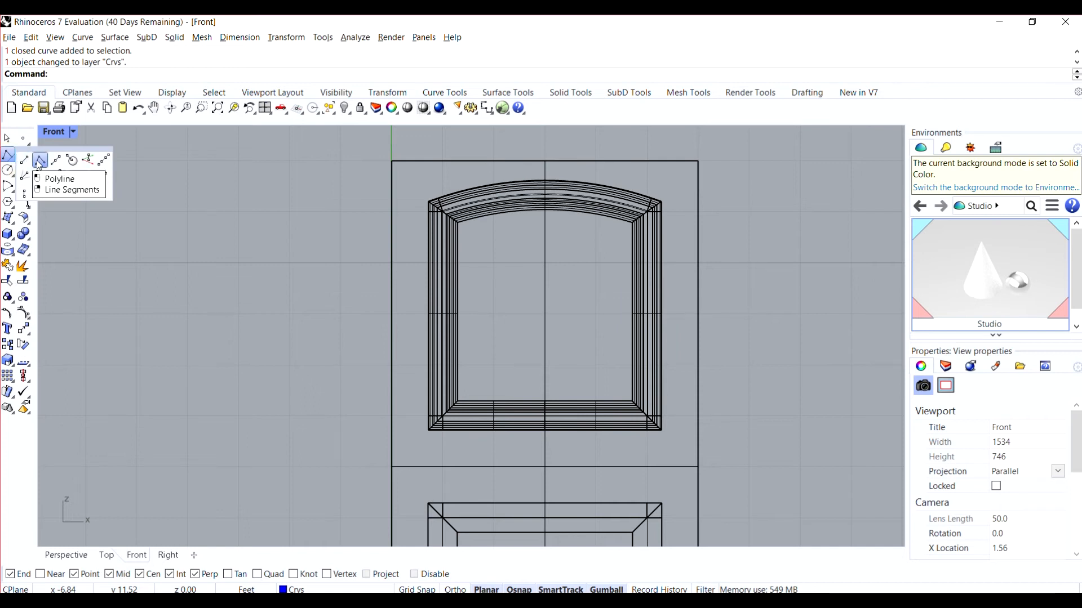
left_click(40, 162)
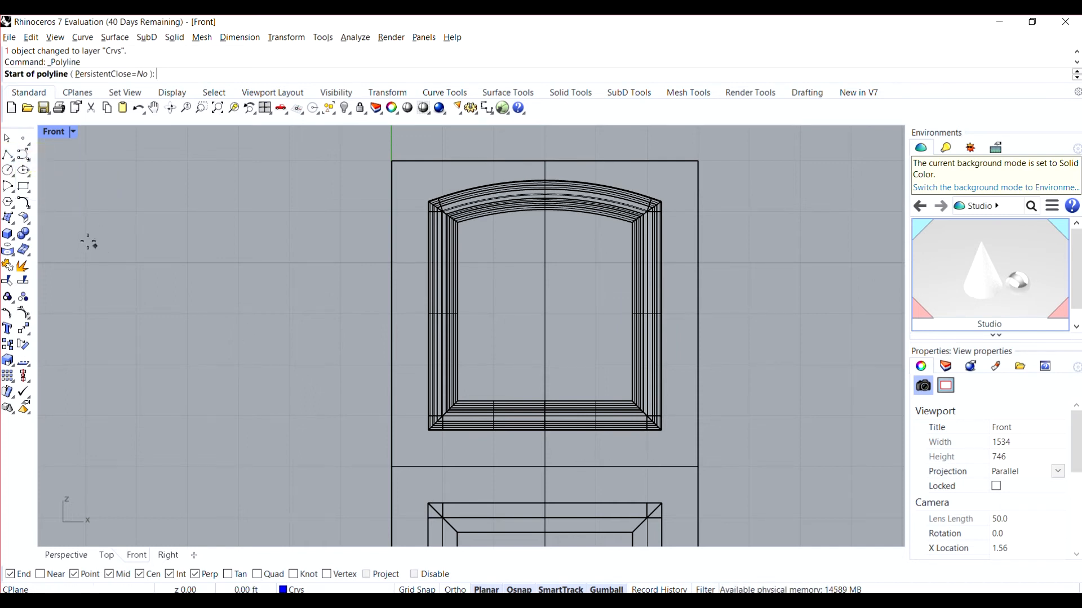
left_click(23, 186)
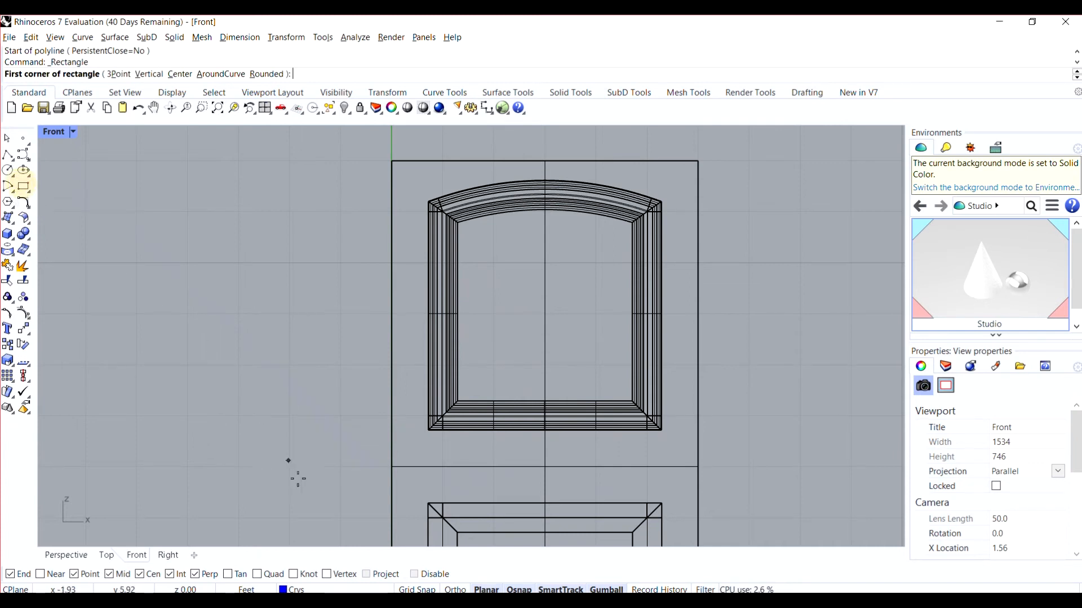
left_click(661, 449)
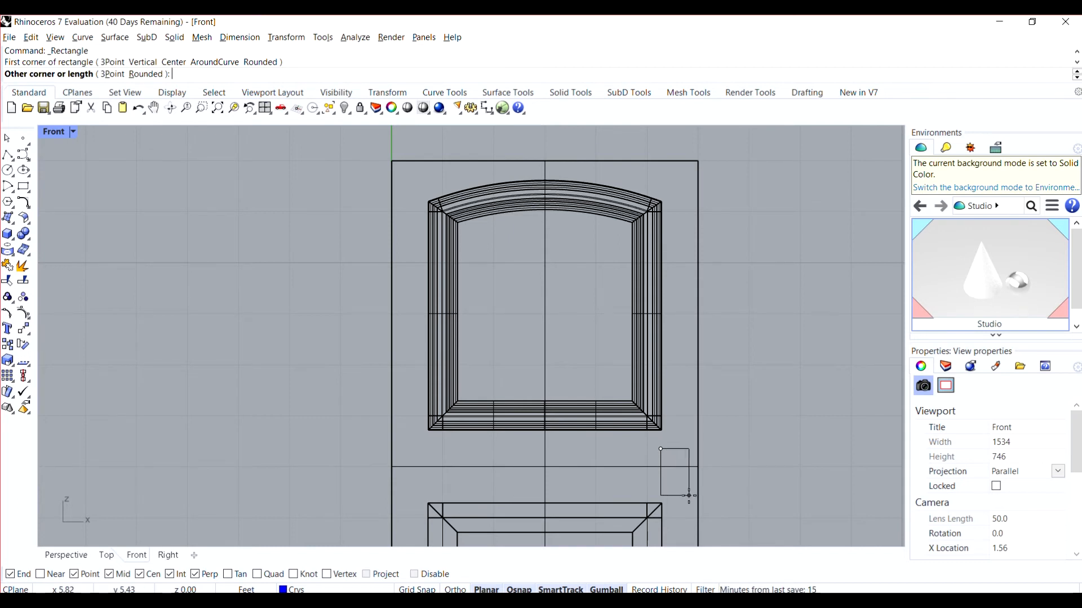
key("Escape")
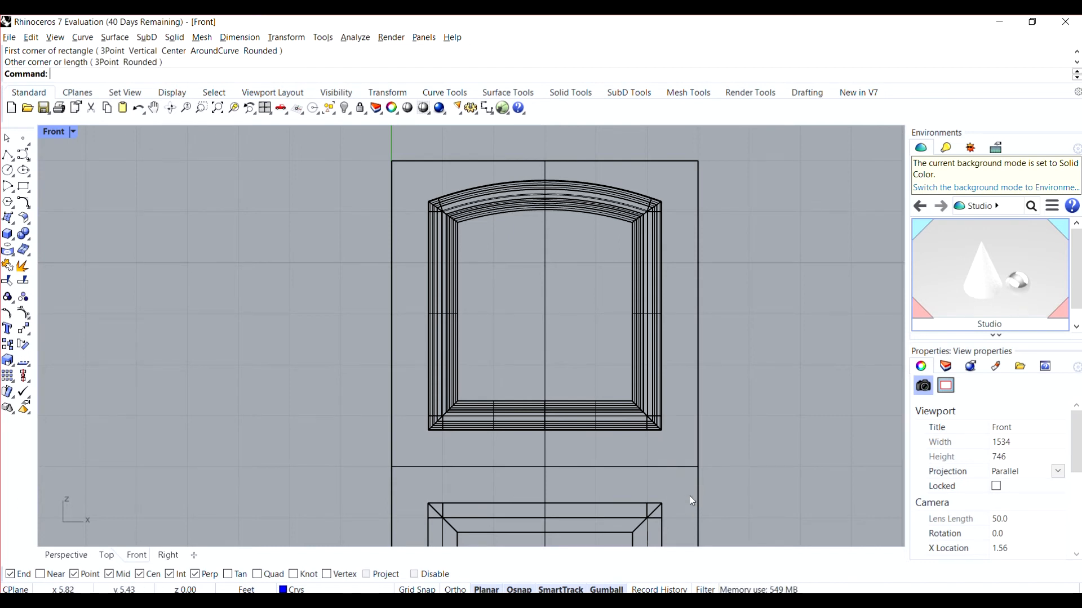
Step: Draw a small upright rectangle on the door between the two panels near its edge, and widen it slightly
key("Return")
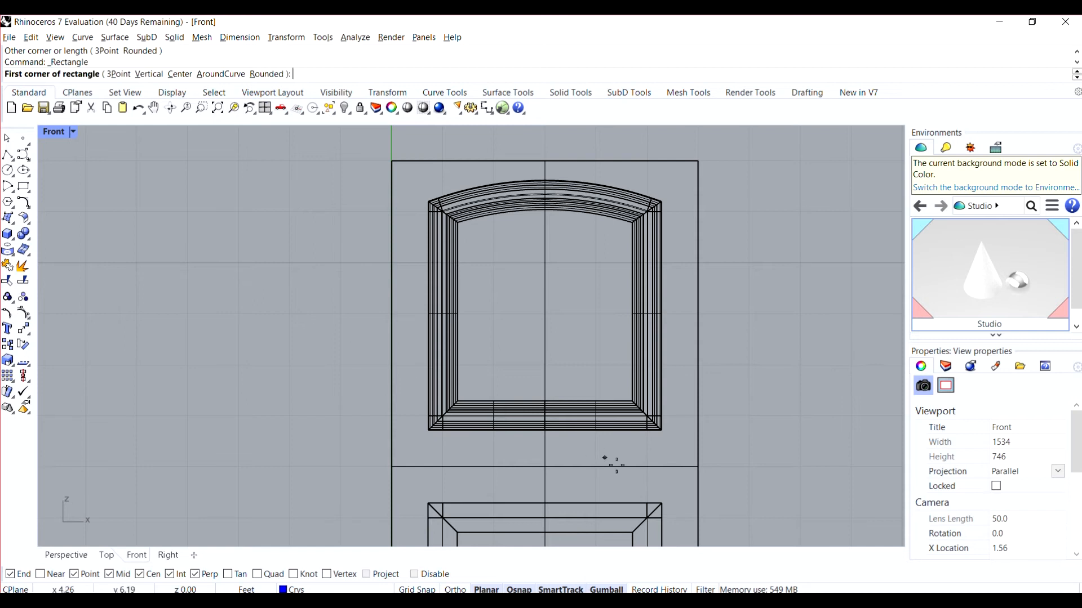
left_click(665, 445)
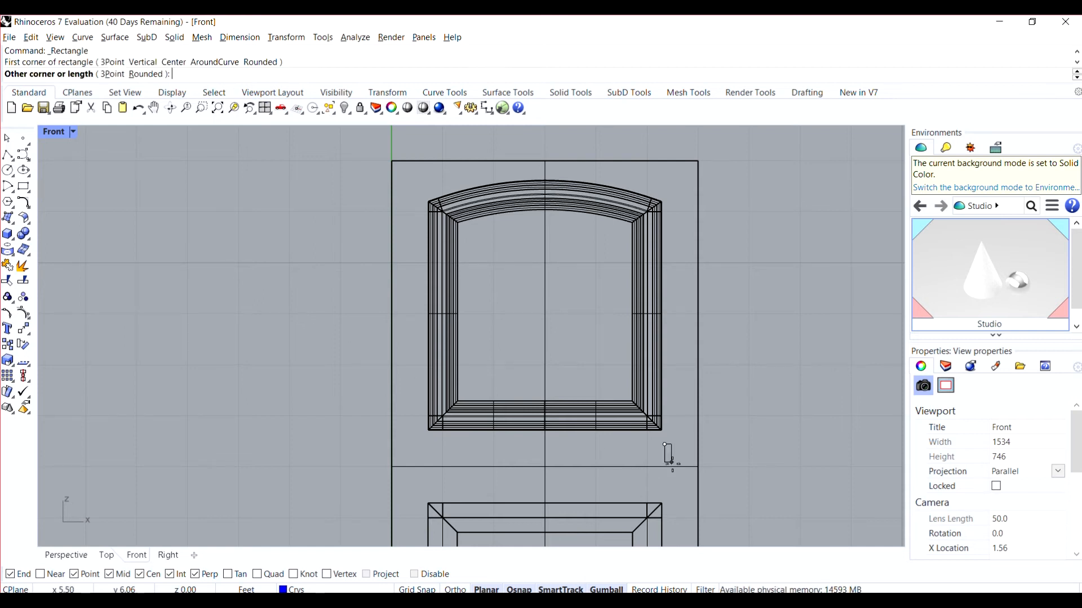
left_click(685, 495)
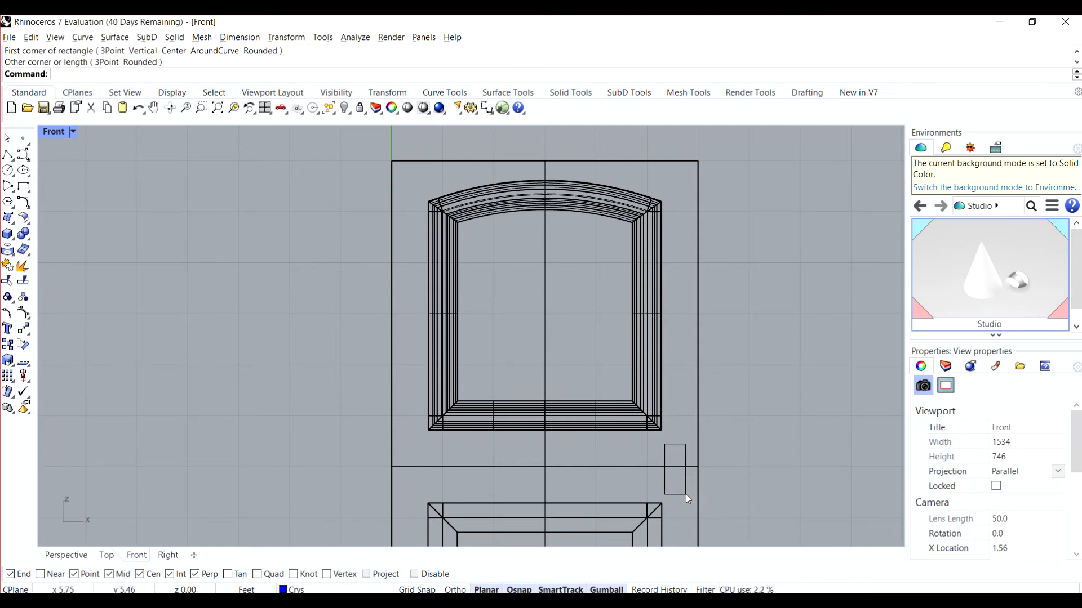
left_click(665, 486)
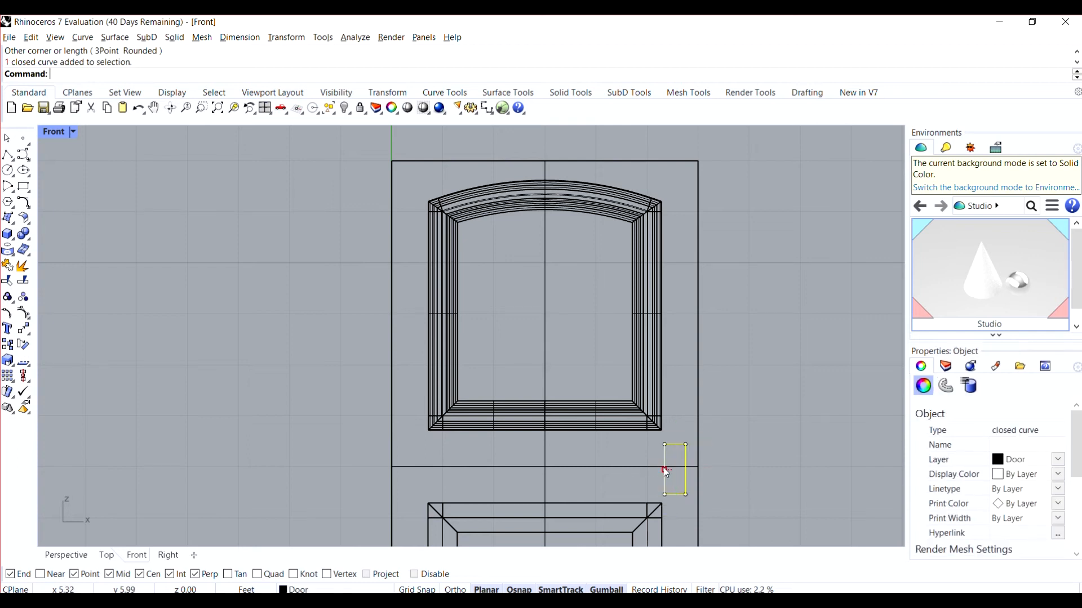
left_click_drag(666, 471, 663, 472)
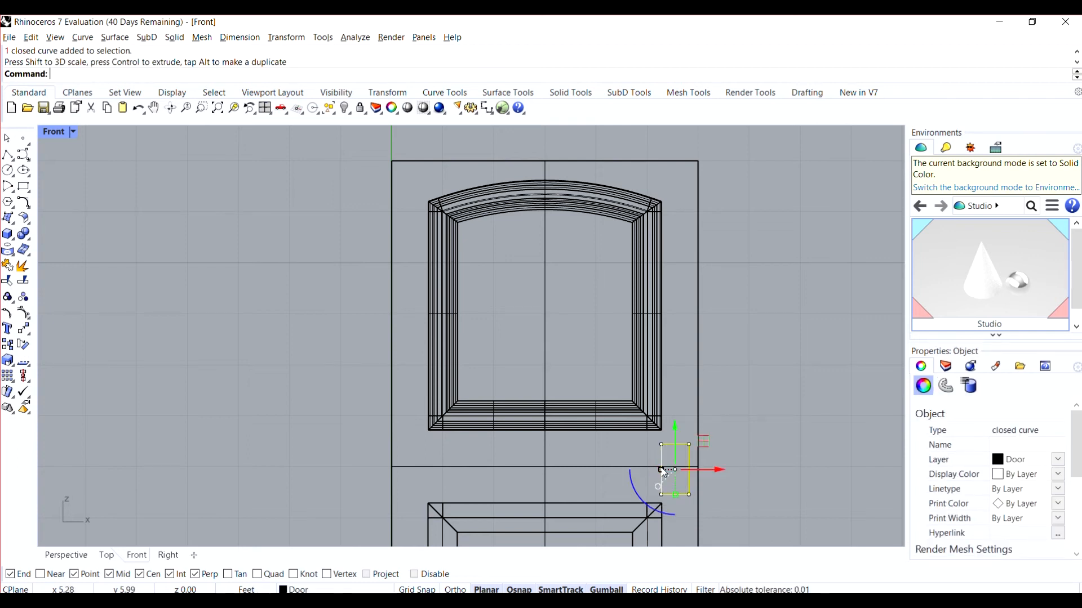
left_click(802, 451)
Step: Return to the four-viewport layout, keep the small rectangle selected, and show all hidden objects
double_click(57, 132)
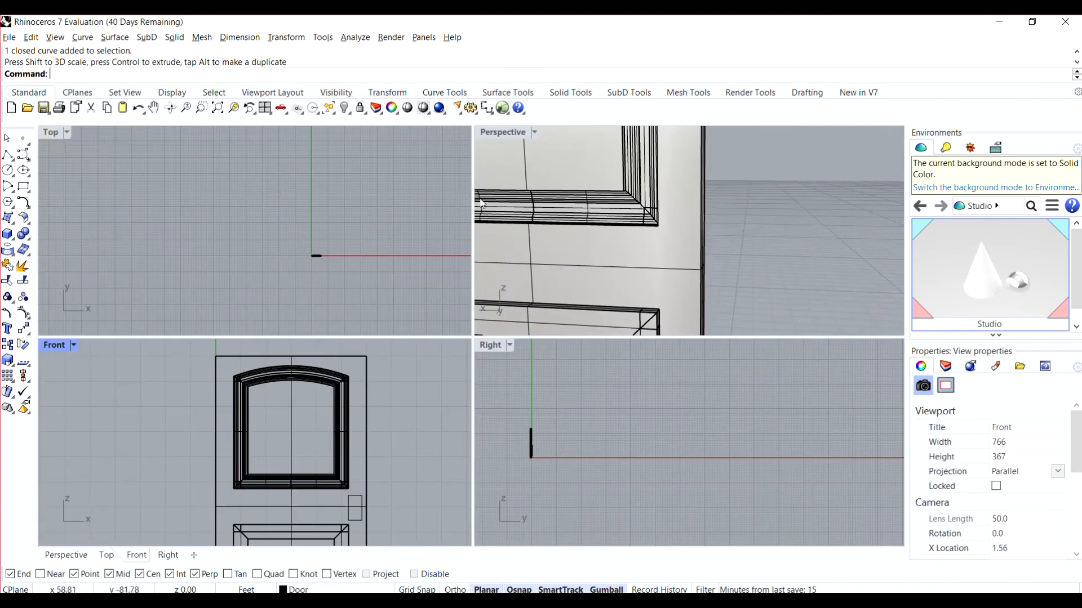
left_click(353, 496)
scroll(632, 227, "down", 5)
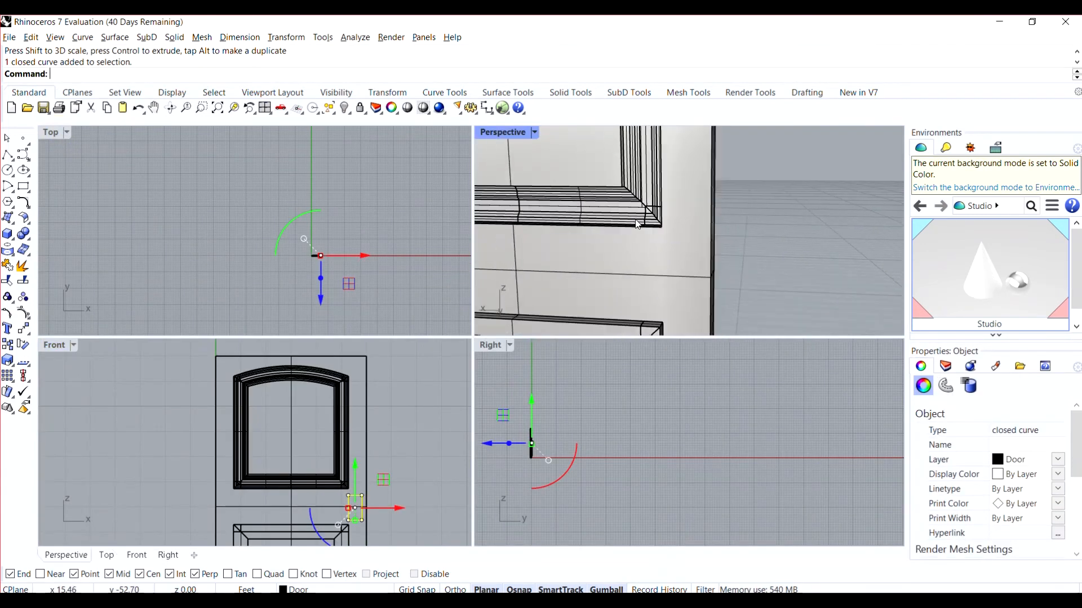
scroll(637, 251, "up", 3)
scroll(637, 252, "down", 3)
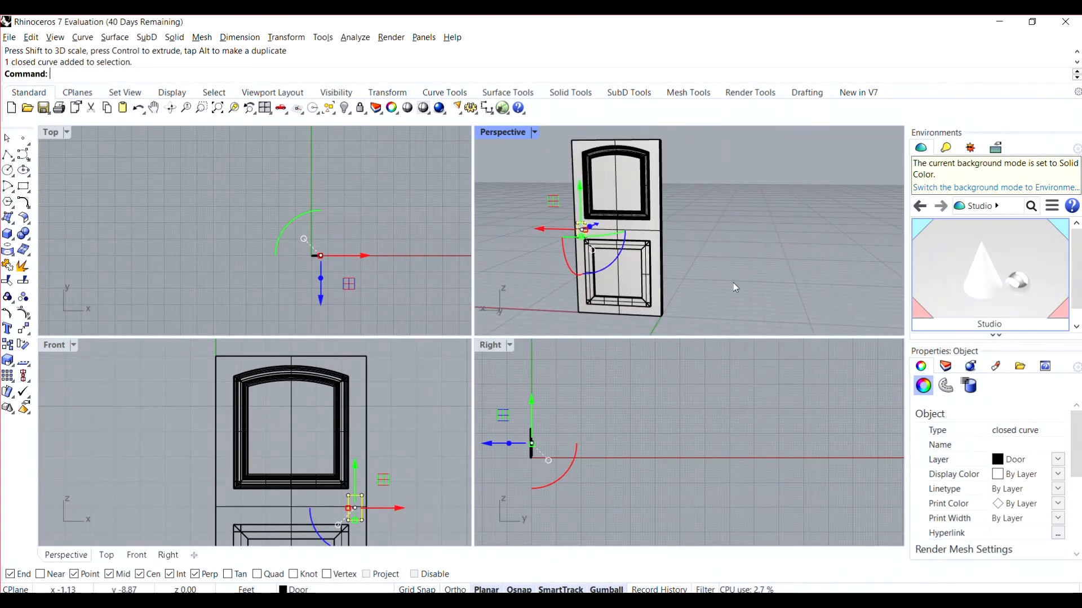
right_click_drag(733, 283, 555, 269)
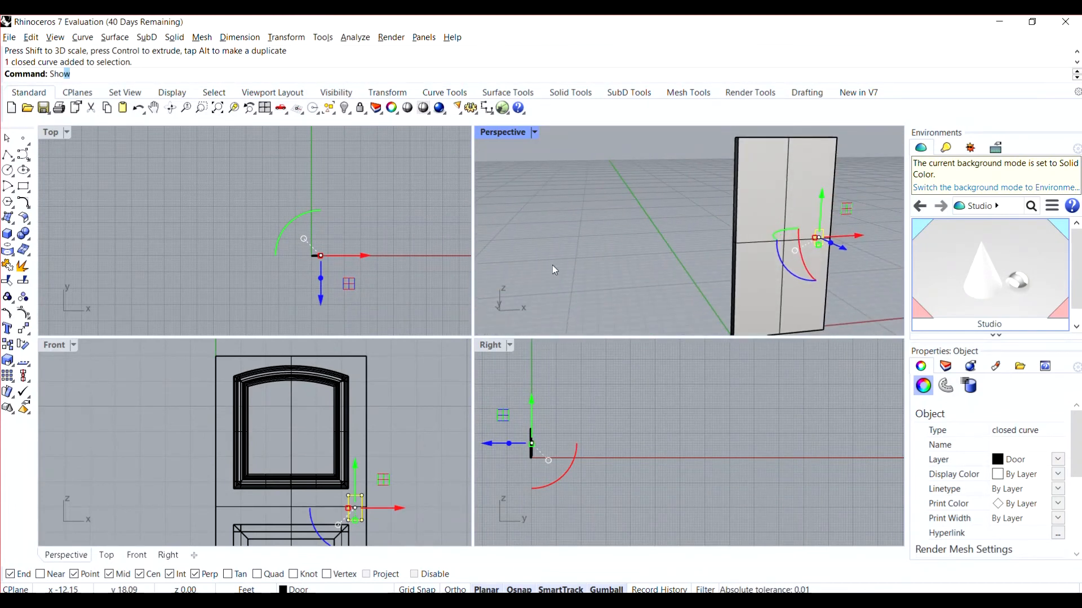
key("Return")
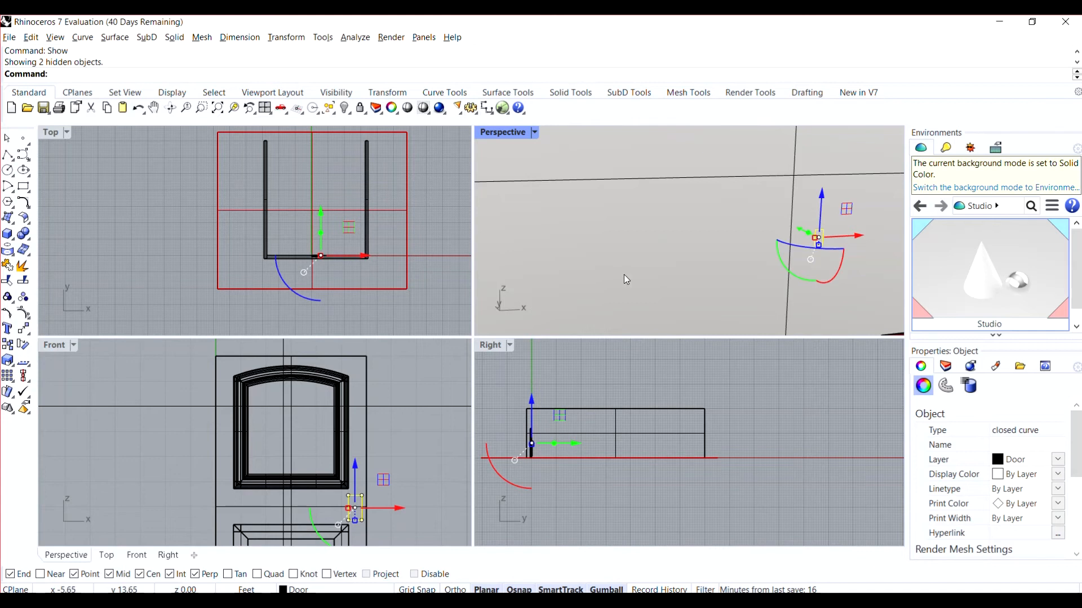
Step: Switch the Front viewport to the Back view
right_click_drag(624, 276, 864, 269)
scroll(626, 242, "up", 5)
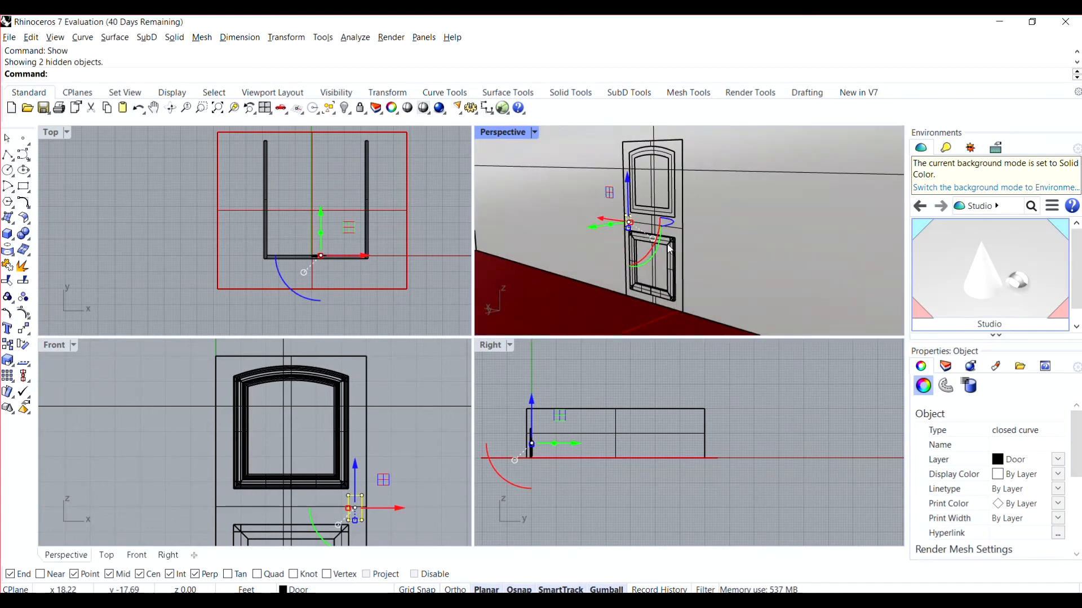
scroll(382, 408, "down", 4)
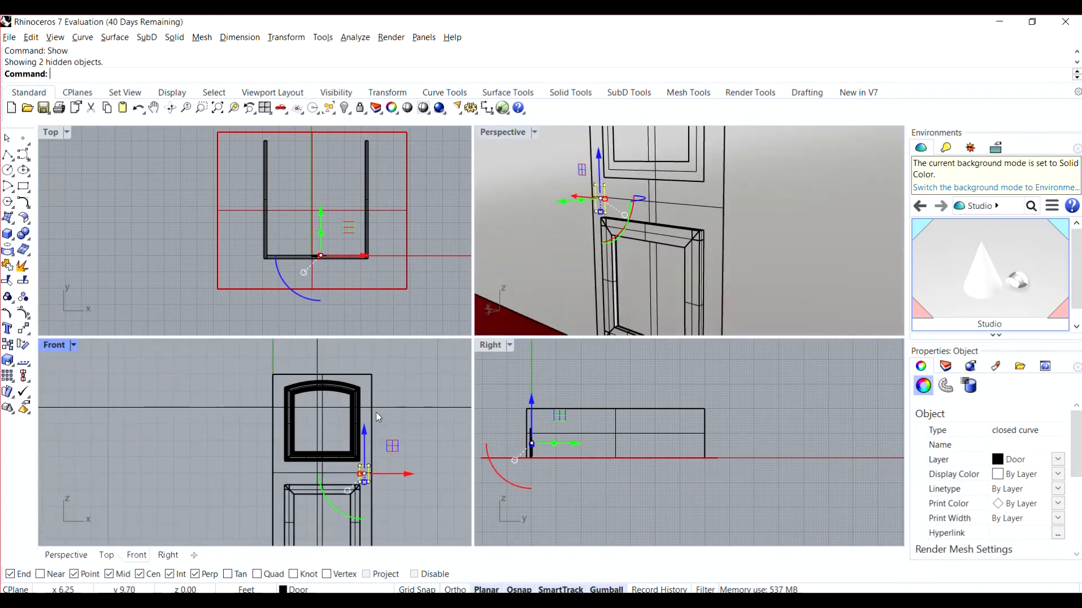
left_click(75, 346)
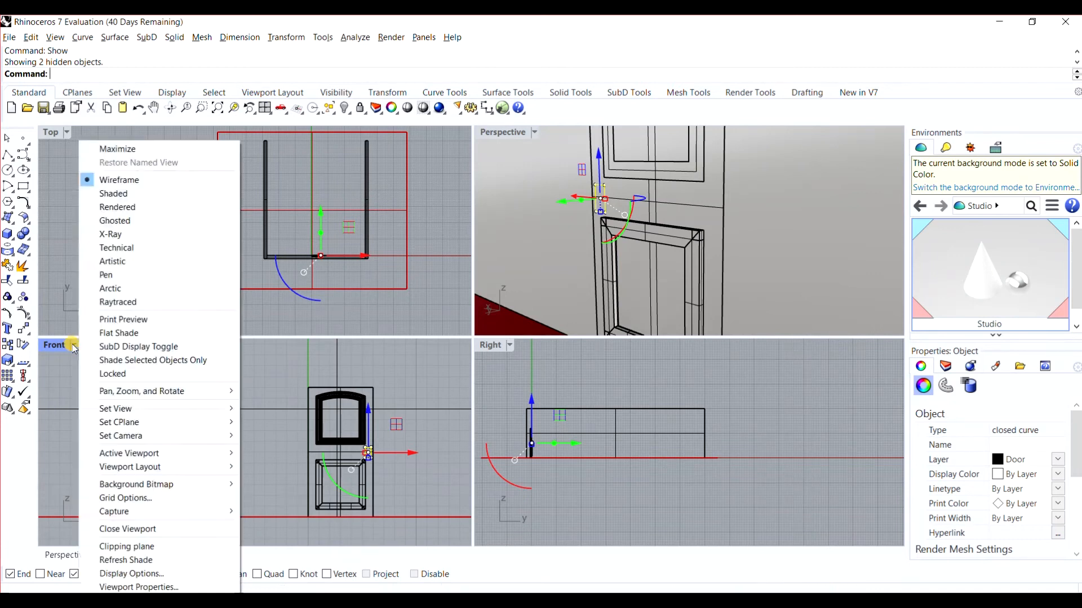
mouse_move(158, 410)
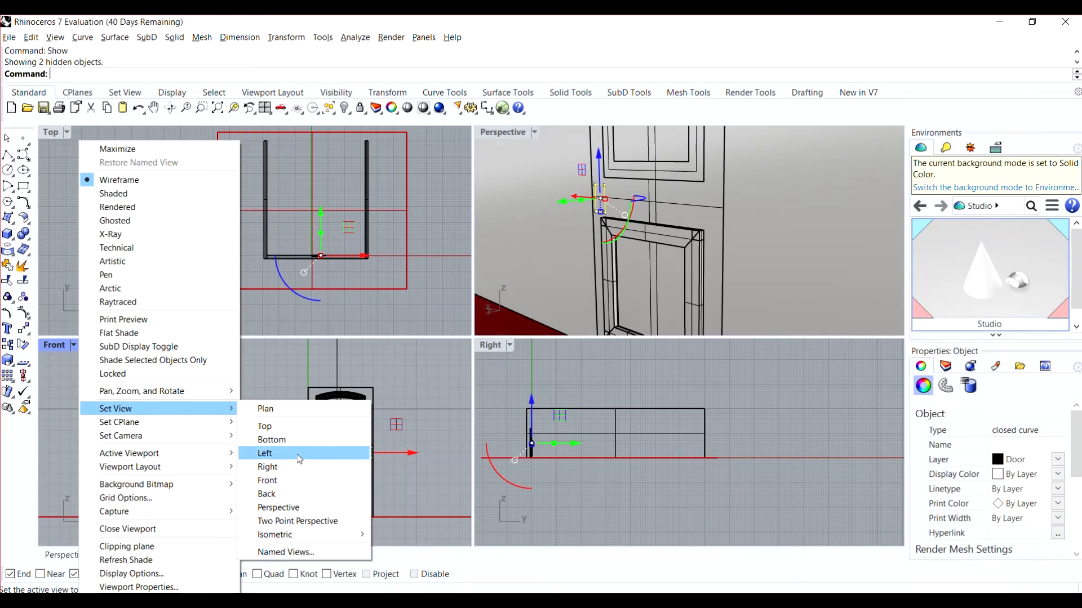
left_click(297, 493)
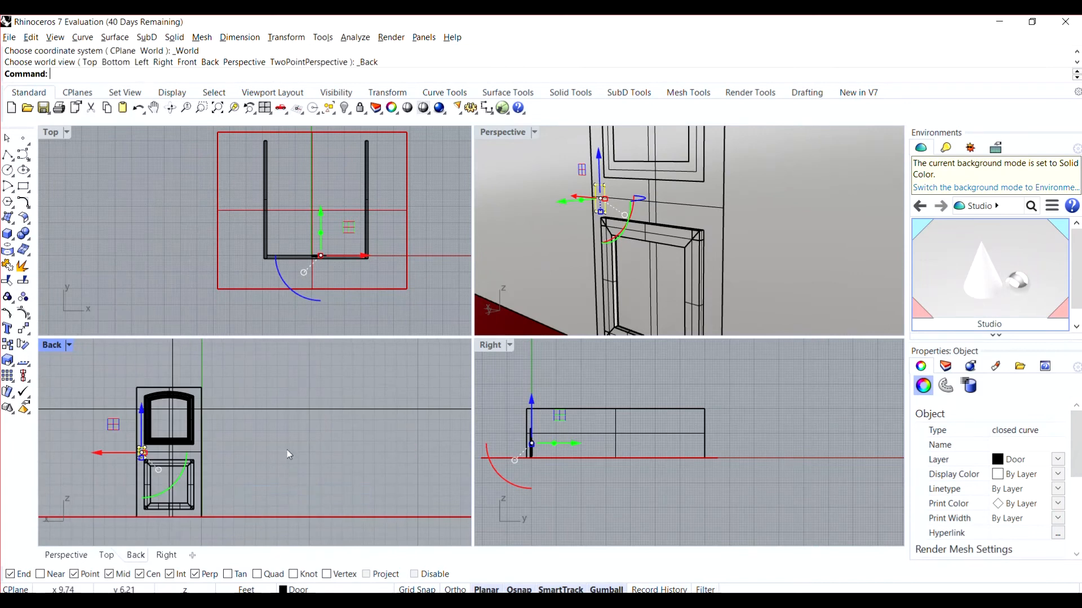
Step: Move the small rectangle horizontally to the door's opposite edge, between the panels, and fine-tune its sideways position
scroll(128, 462, "up", 4)
scroll(647, 300, "down", 8)
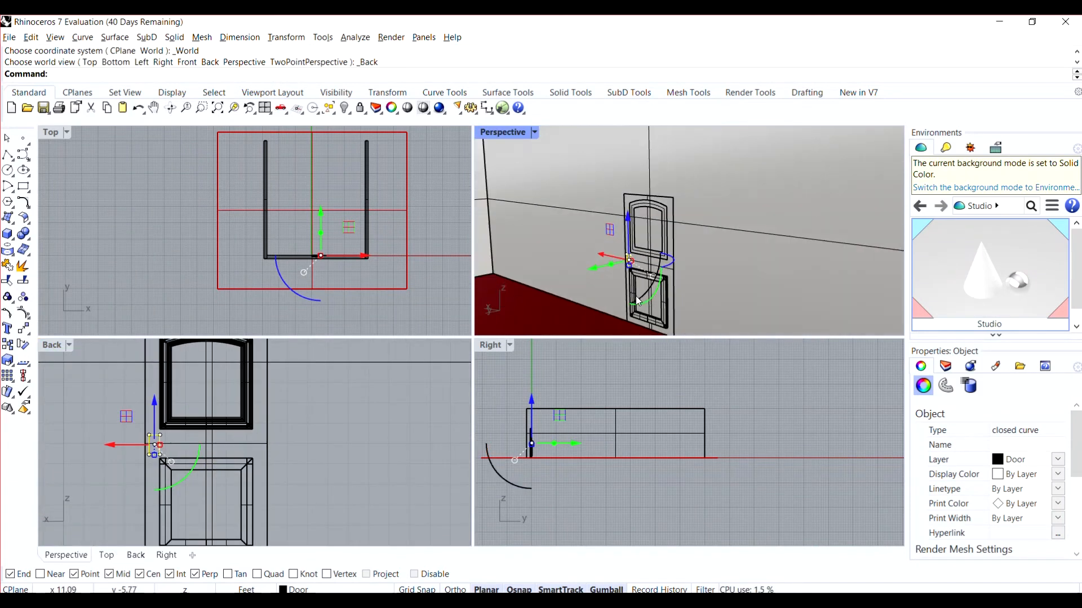
right_click_drag(635, 295, 609, 287)
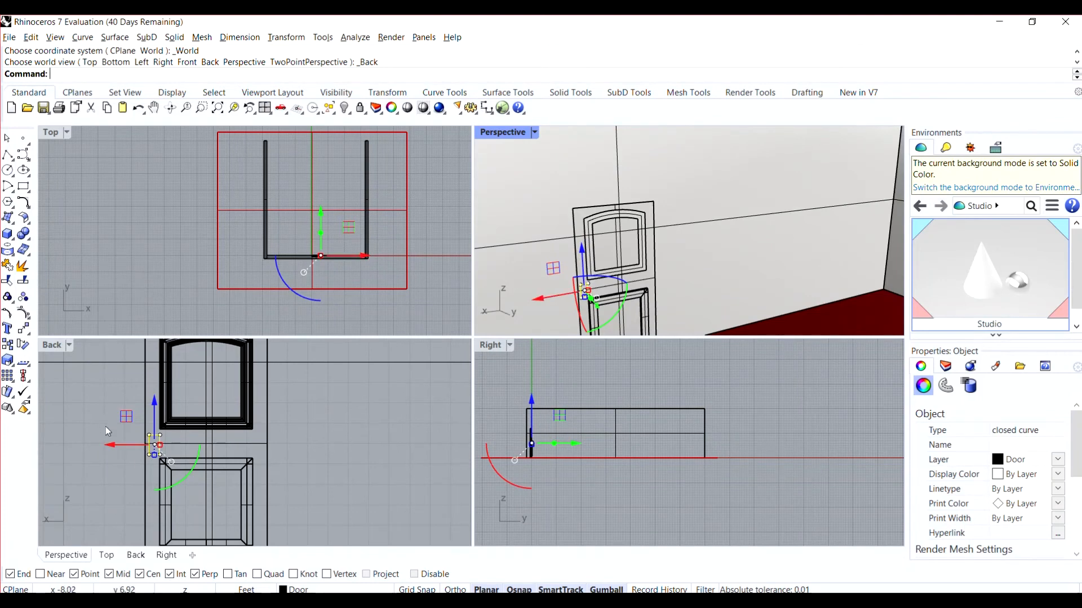
scroll(586, 281, "down", 4)
scroll(586, 279, "up", 6)
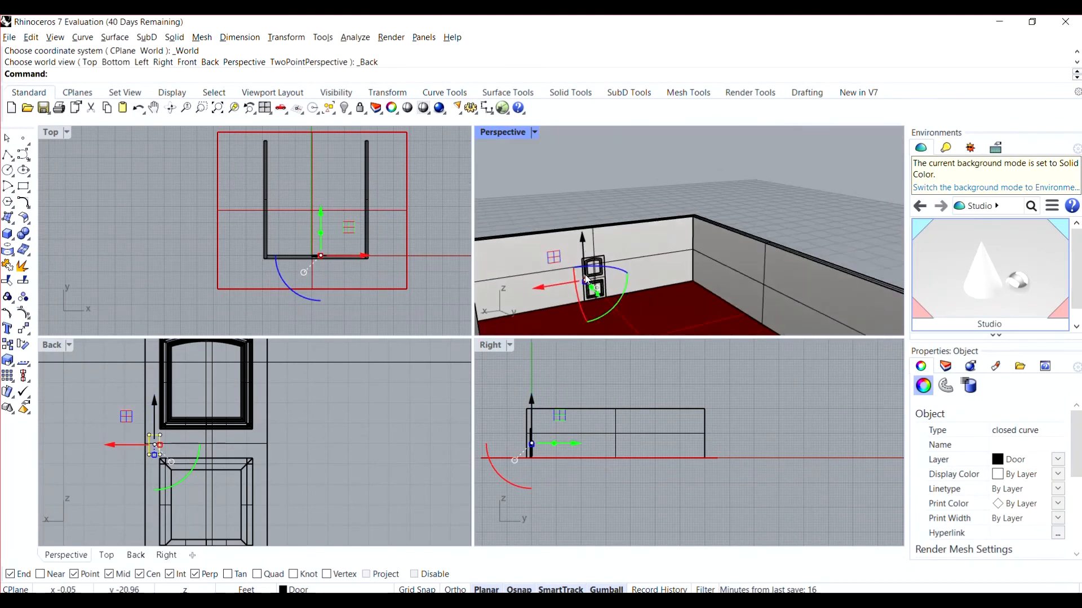
scroll(586, 279, "up", 2)
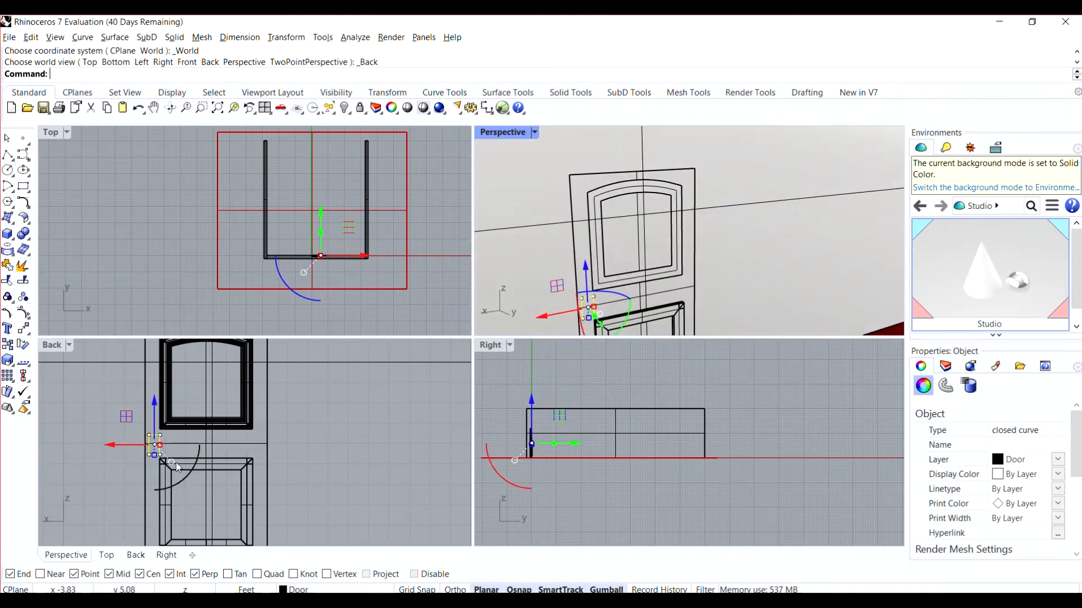
left_click_drag(127, 445, 216, 438)
scroll(678, 288, "up", 5)
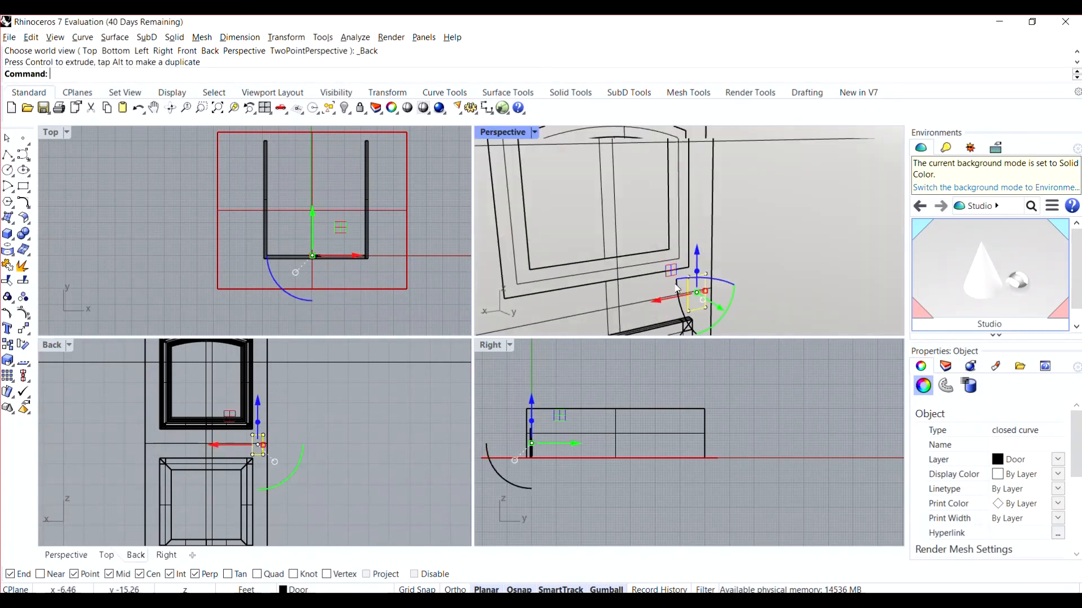
right_click_drag(678, 289, 404, 422)
scroll(255, 475, "up", 3)
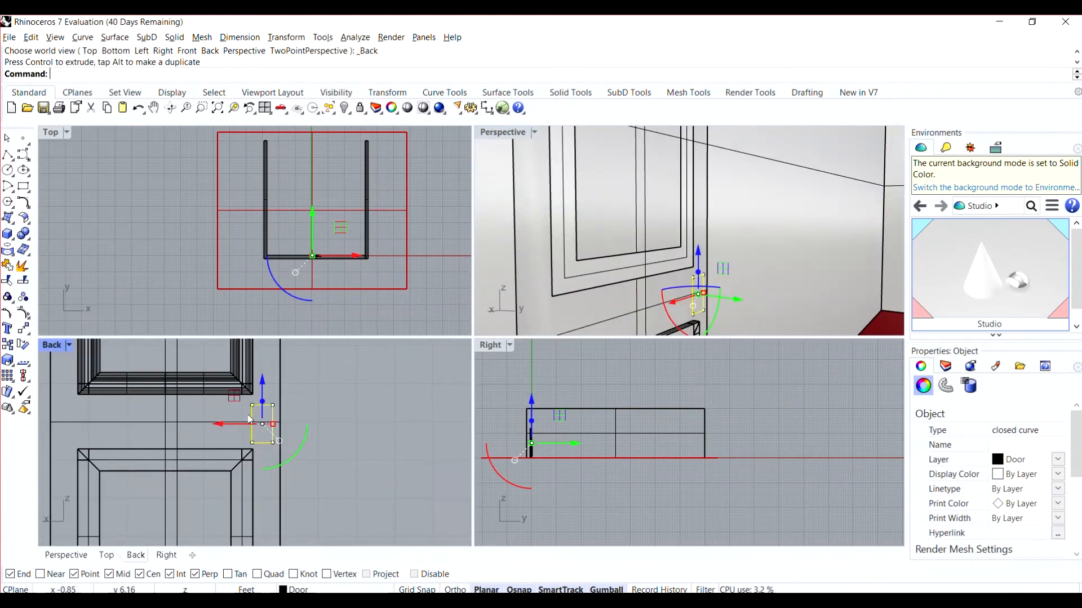
scroll(249, 419, "up", 2)
left_click_drag(231, 445, 230, 445)
left_click(361, 428)
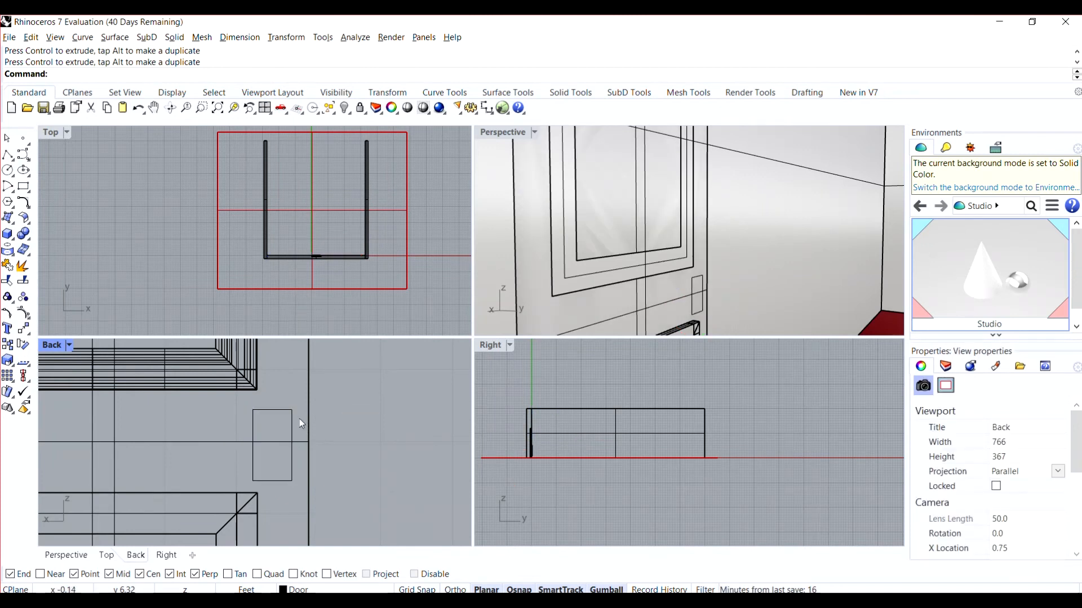
Step: Extract the top edge of the small rectangle on the door as a separate curve with ExtractSubCrv
left_click(280, 410)
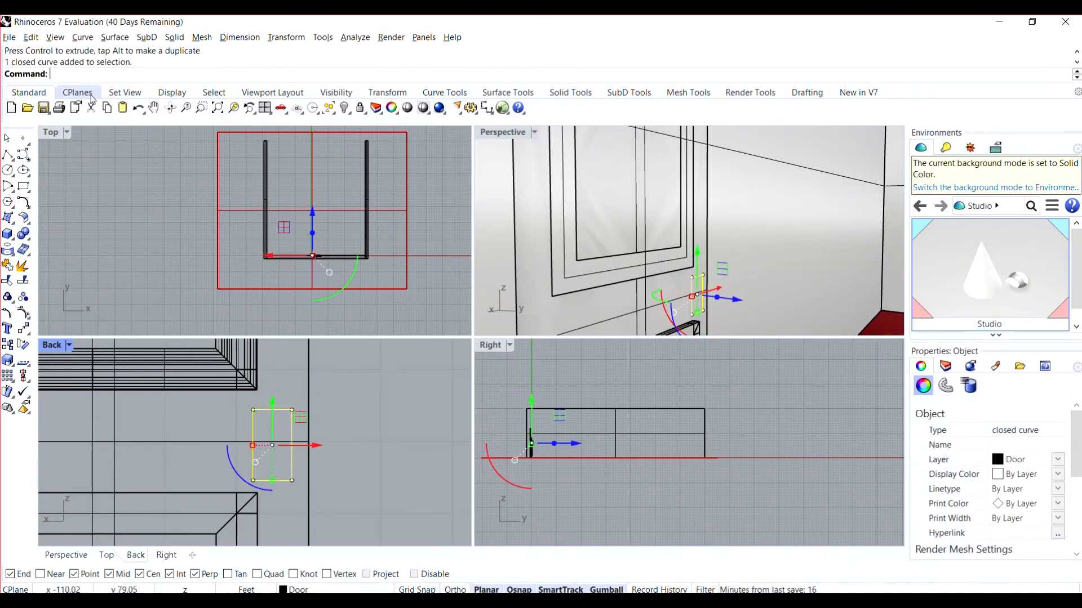
left_click(462, 94)
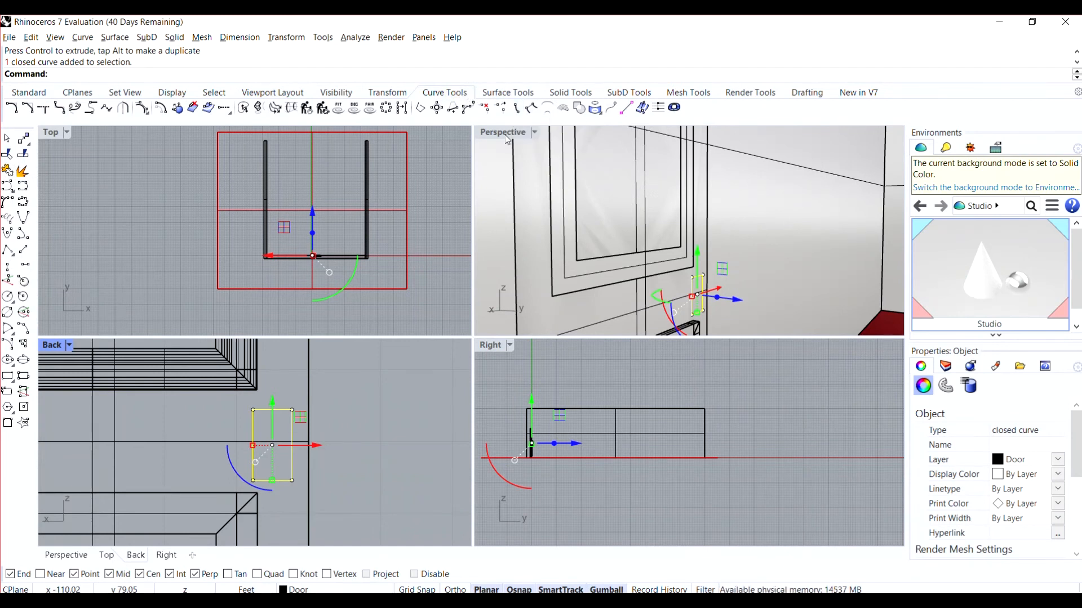
left_click(500, 107)
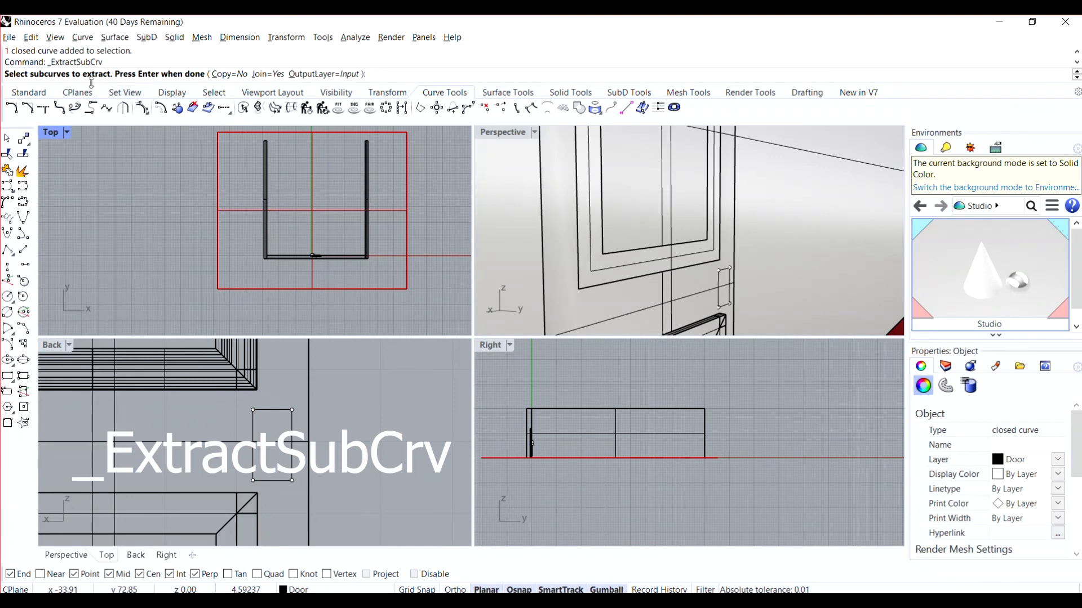
left_click(254, 436)
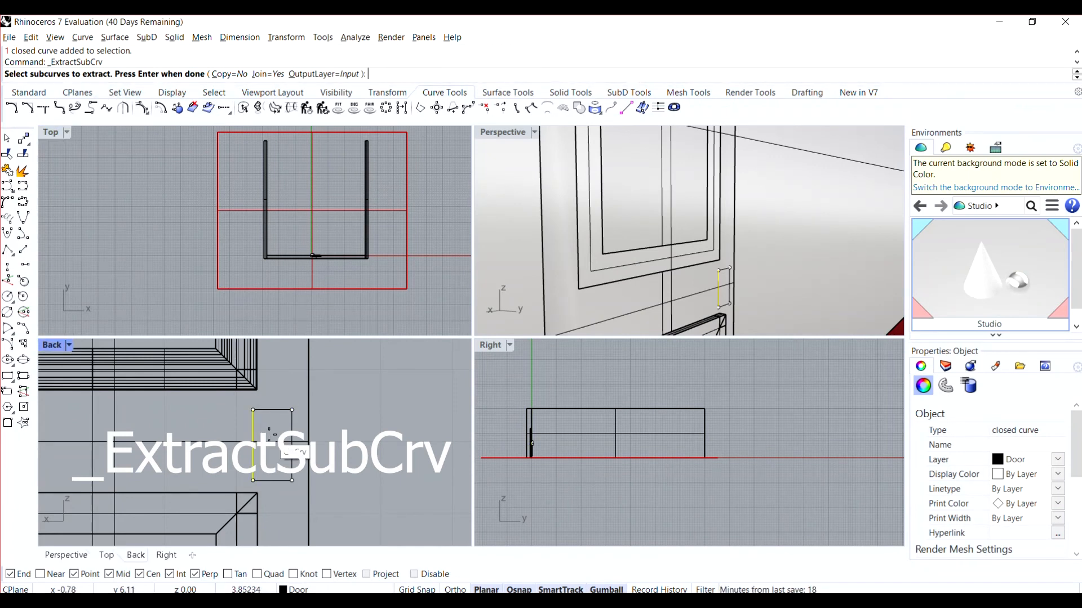
left_click(276, 409)
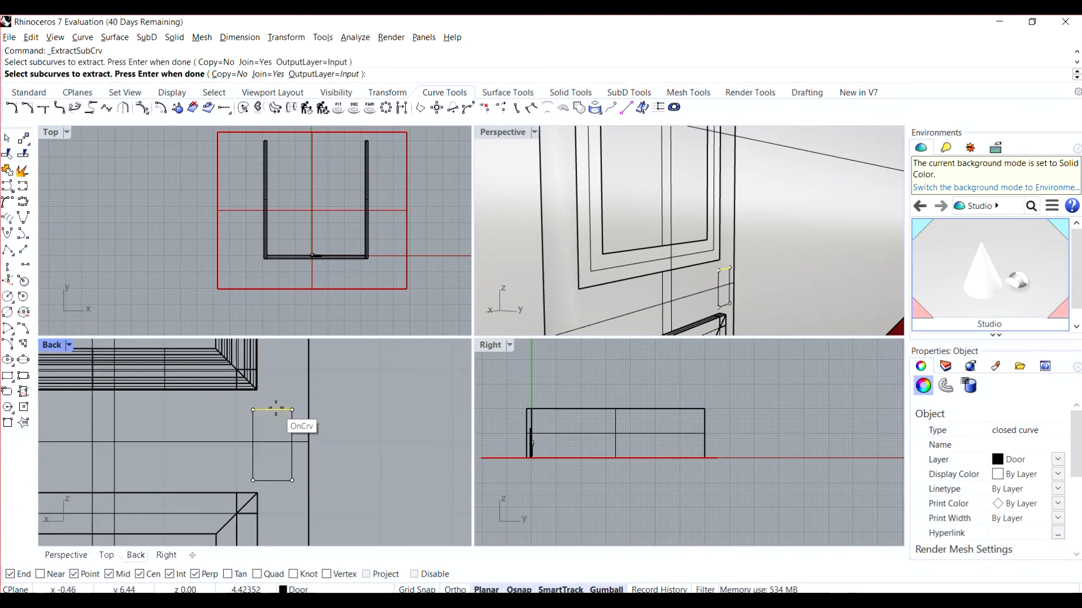
key("Return")
left_click(364, 430)
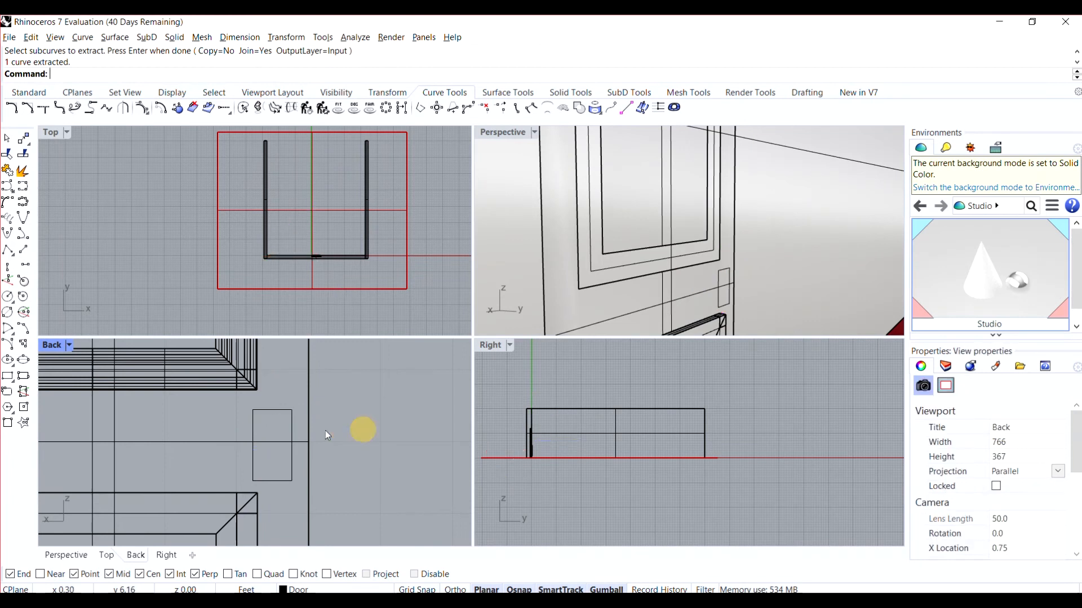
Step: Rebuild the extracted top edge with 6 points and degree 1, keeping the input curve
left_click(283, 411)
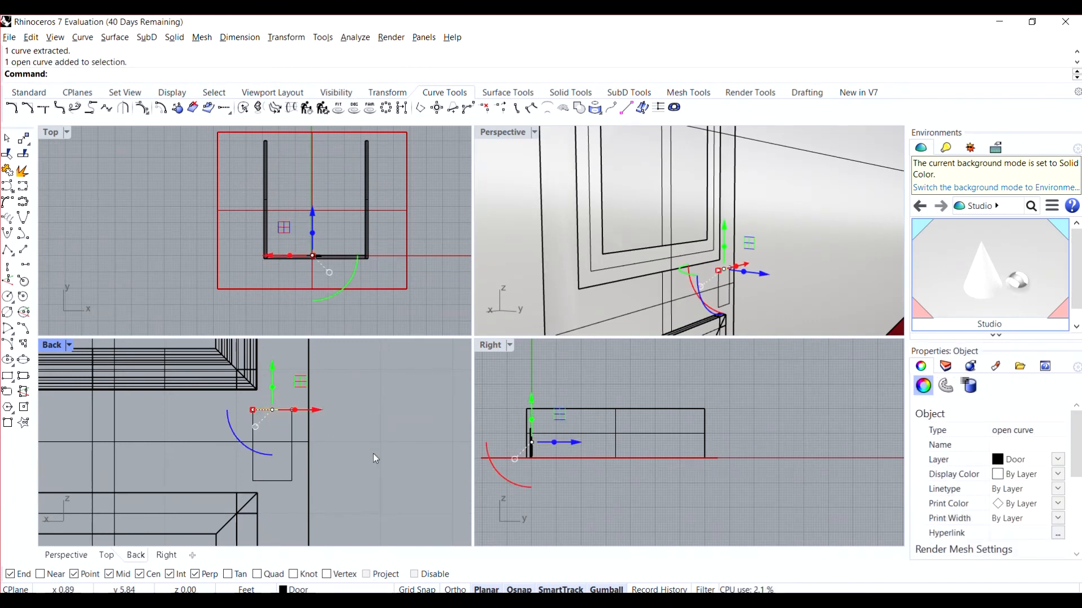
type("Rebuild")
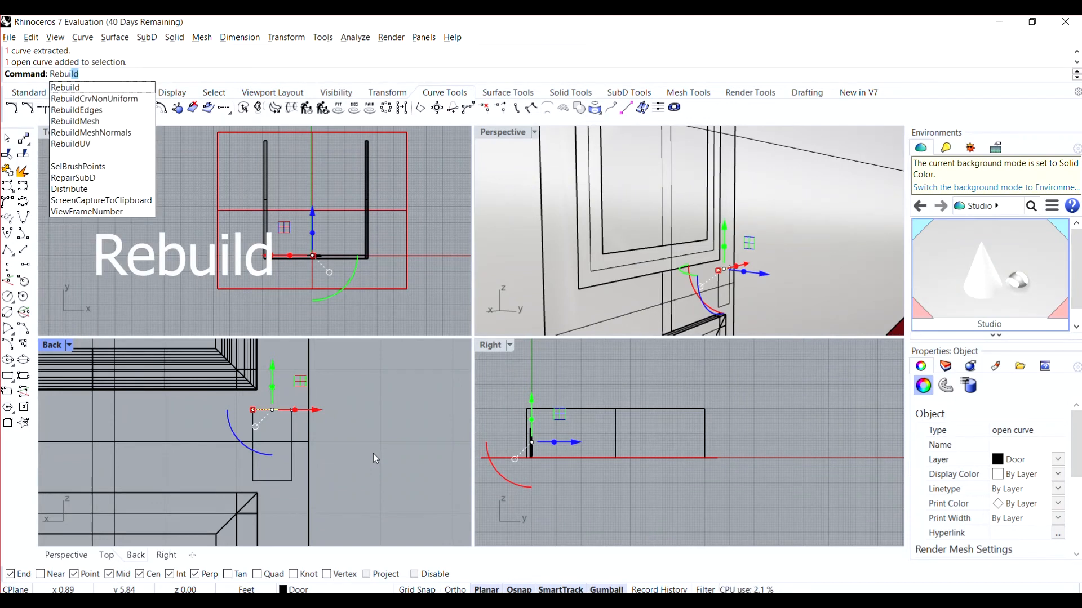
key("Return")
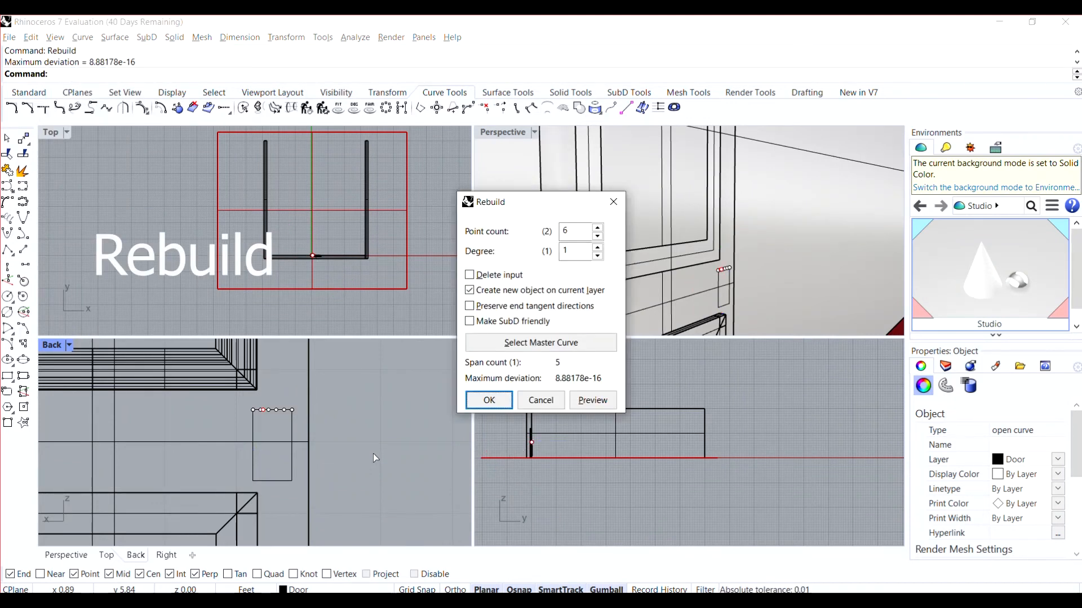
key("Return")
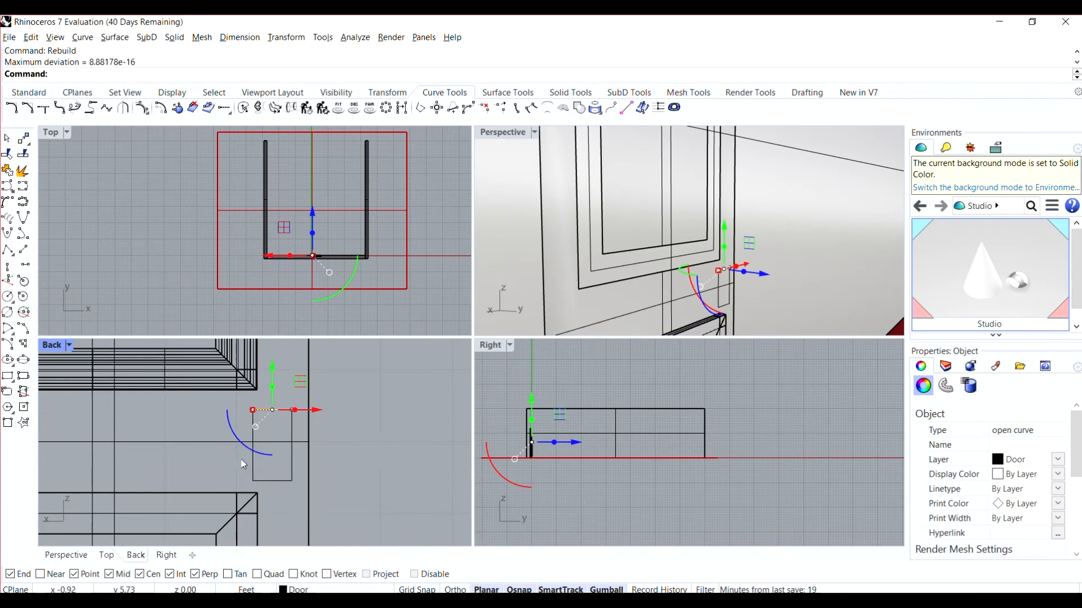
Step: Maximize the Back viewport and turn on the control points of the rebuilt top edge
scroll(259, 440, "up", 3)
left_click(326, 436)
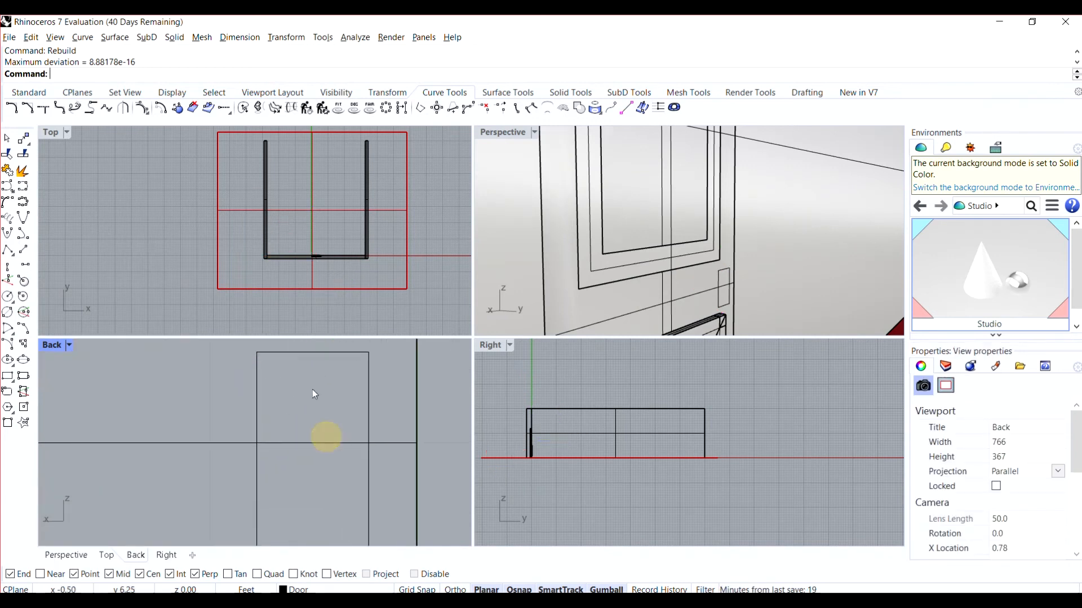
double_click(56, 346)
left_click(517, 153)
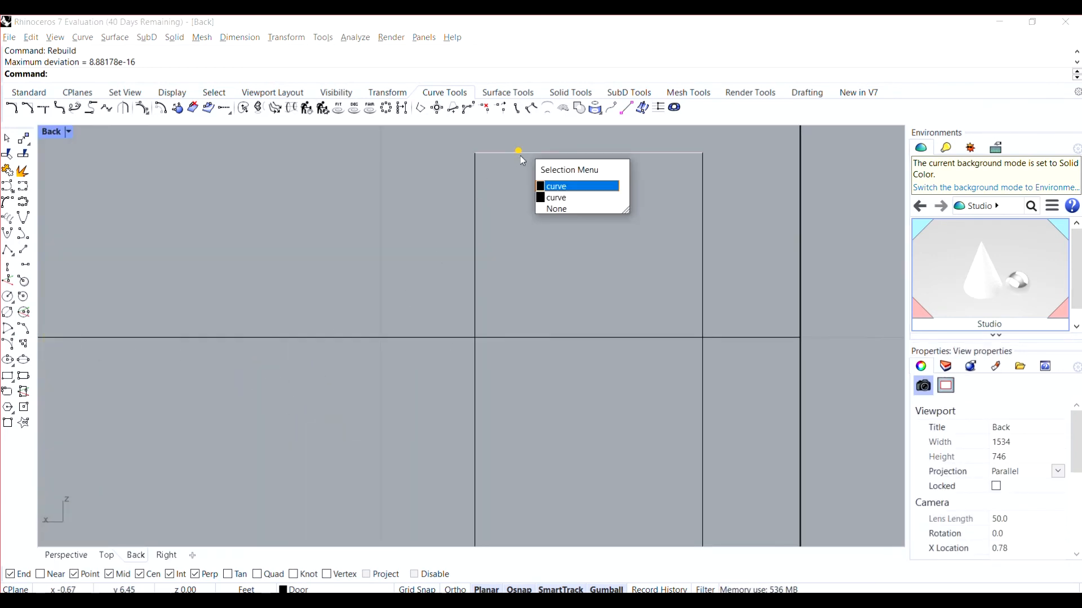
key("F10")
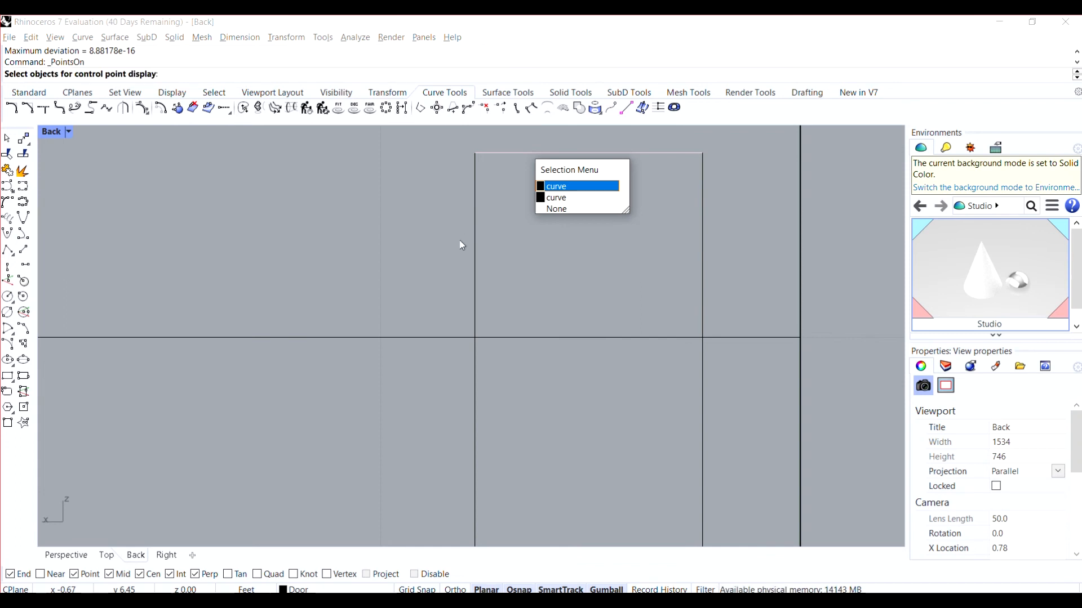
left_click(558, 186)
scroll(385, 316, "down", 4)
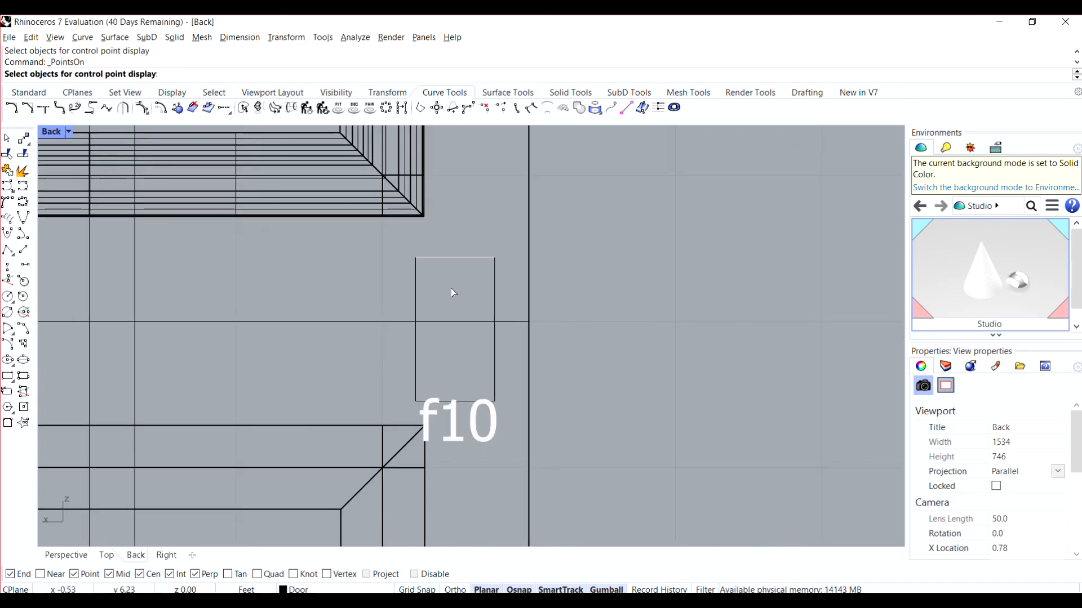
scroll(452, 292, "up", 3)
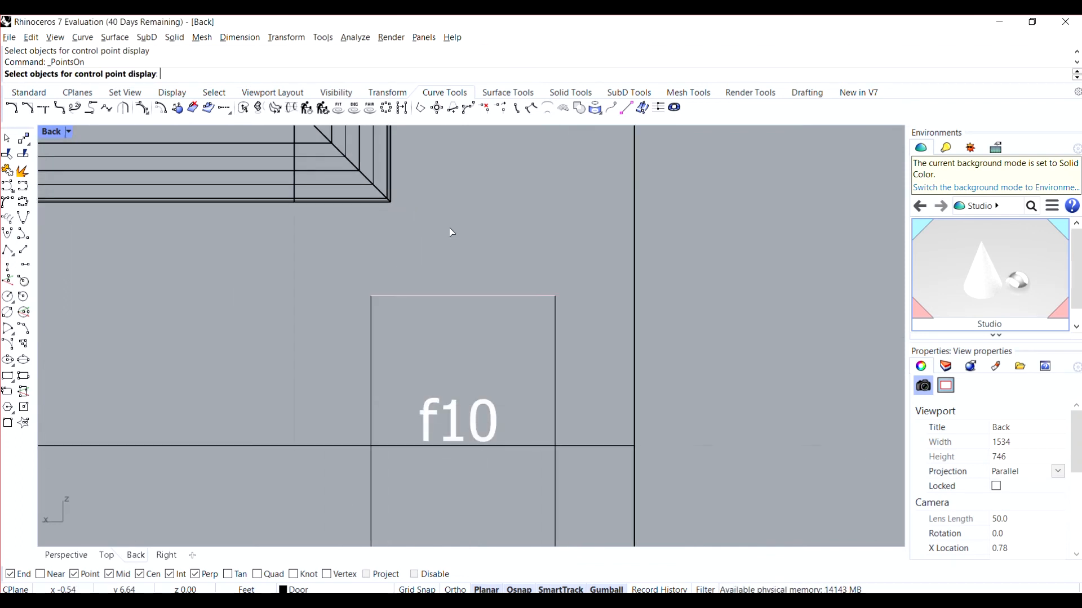
left_click(489, 297)
scroll(486, 289, "up", 5)
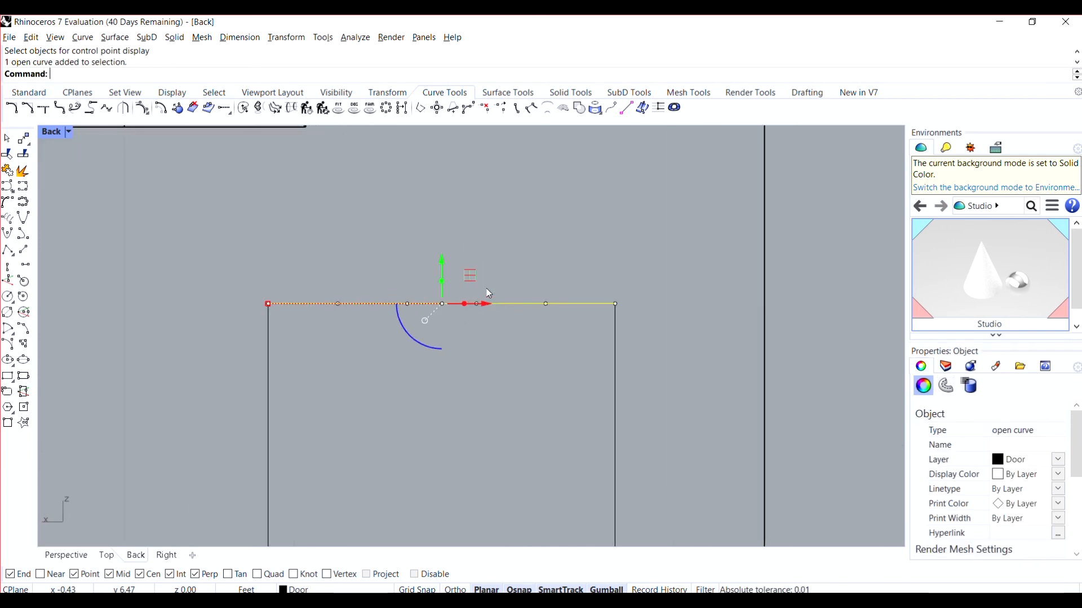
Step: Turn on the control points of the overlapping original top edge and select the rebuilt curve again
left_click(460, 339)
left_click(471, 311)
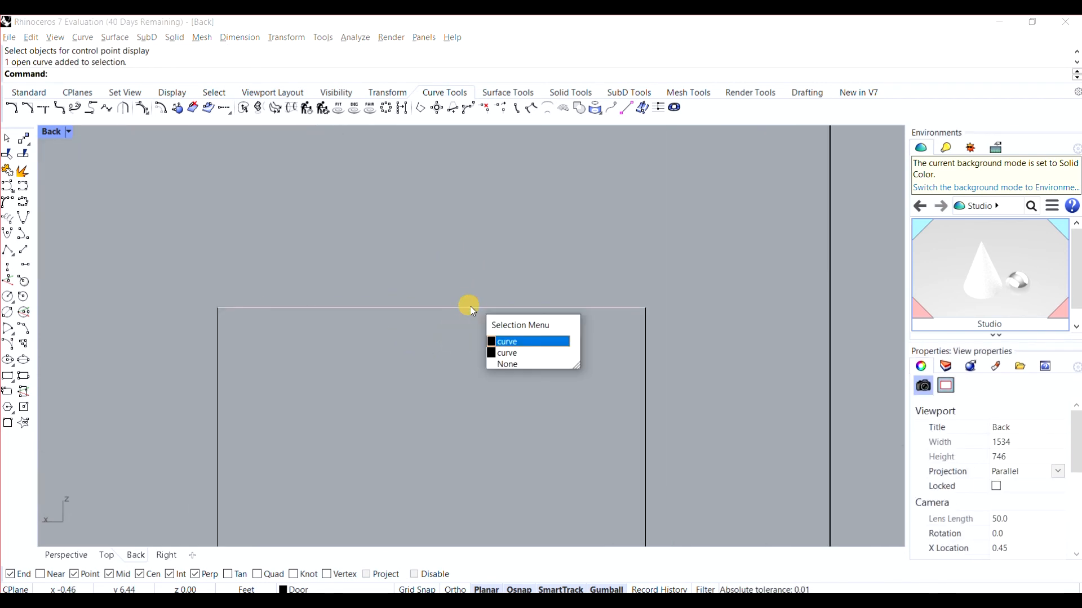
left_click(510, 342)
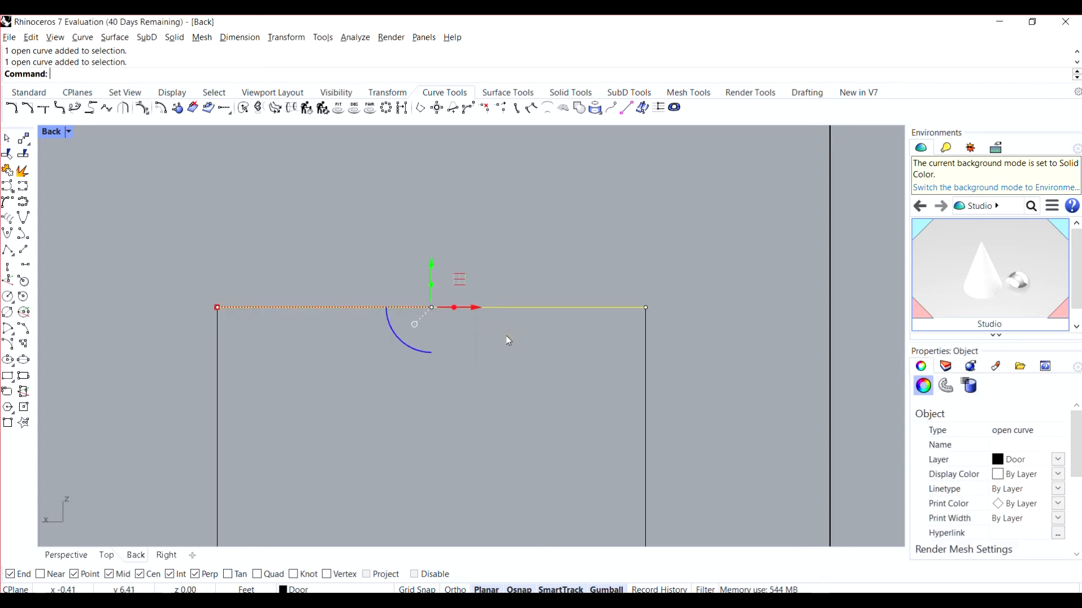
key("F10")
left_click(501, 304)
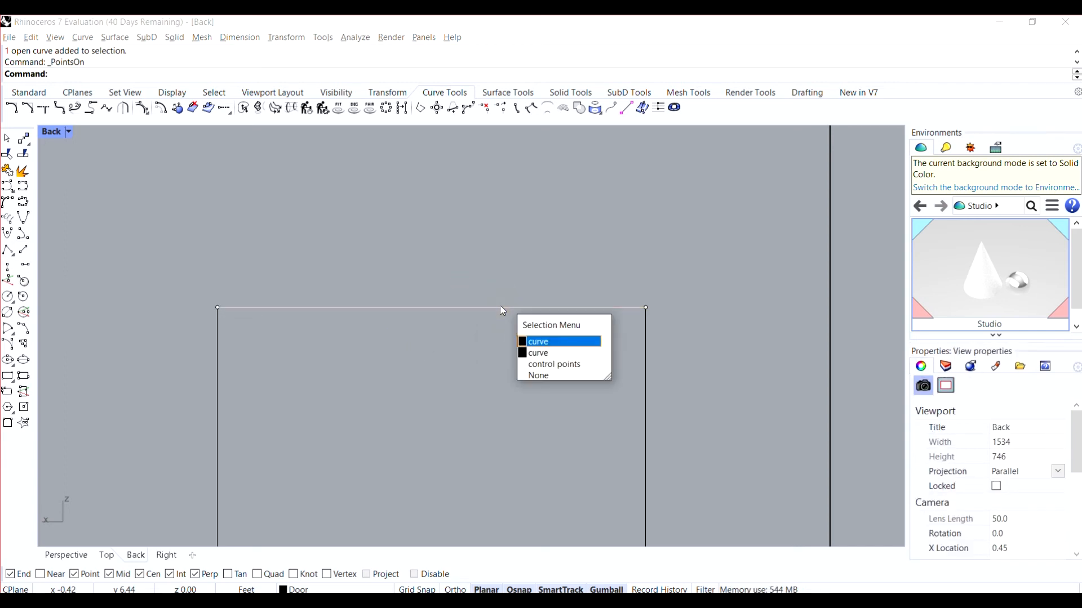
left_click(557, 353)
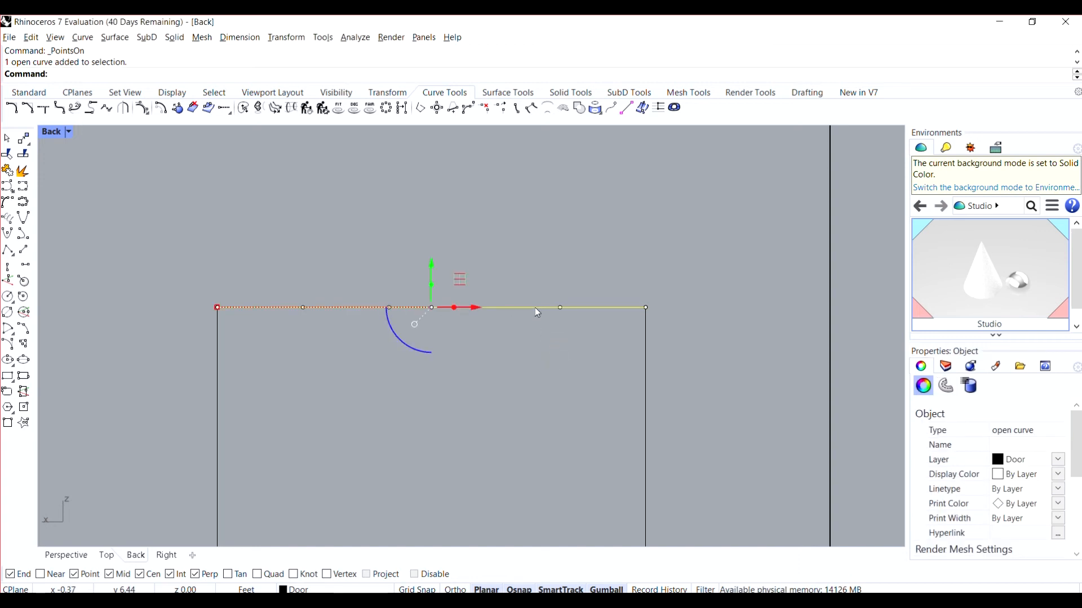
Step: Select the four interior control points of the rebuilt top edge and raise them together slightly above the corner points
left_click(560, 307)
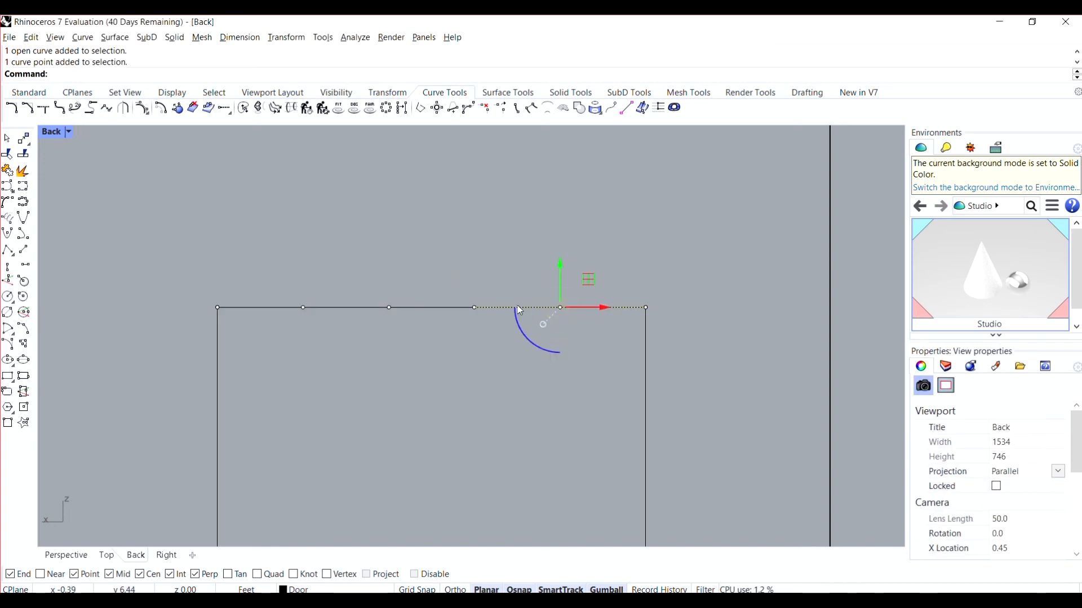
left_click(475, 309)
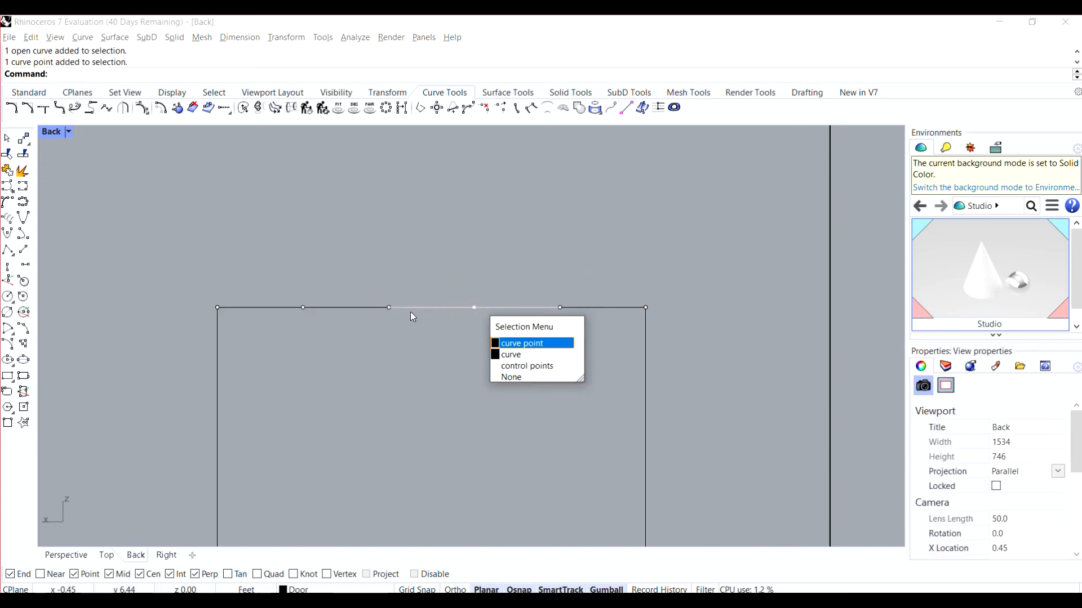
key("Return")
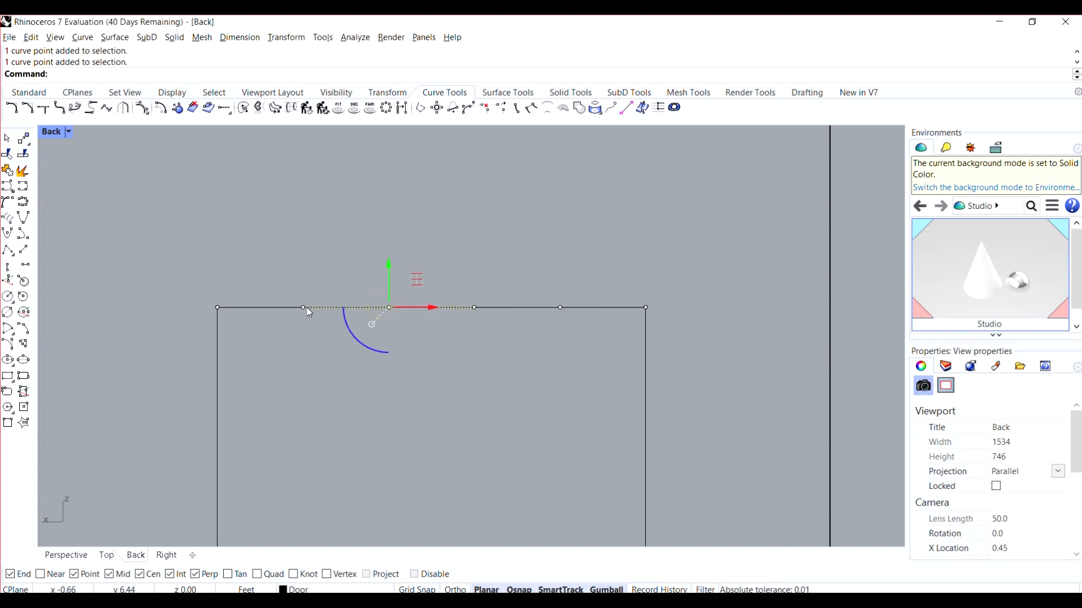
left_click(302, 306, "shift")
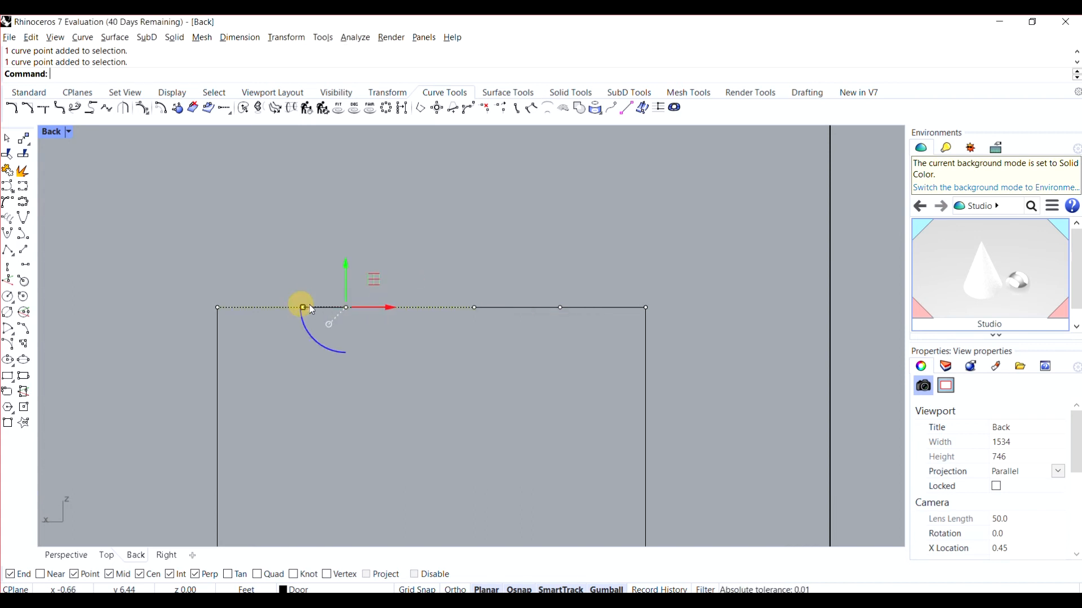
left_click(559, 308, "shift")
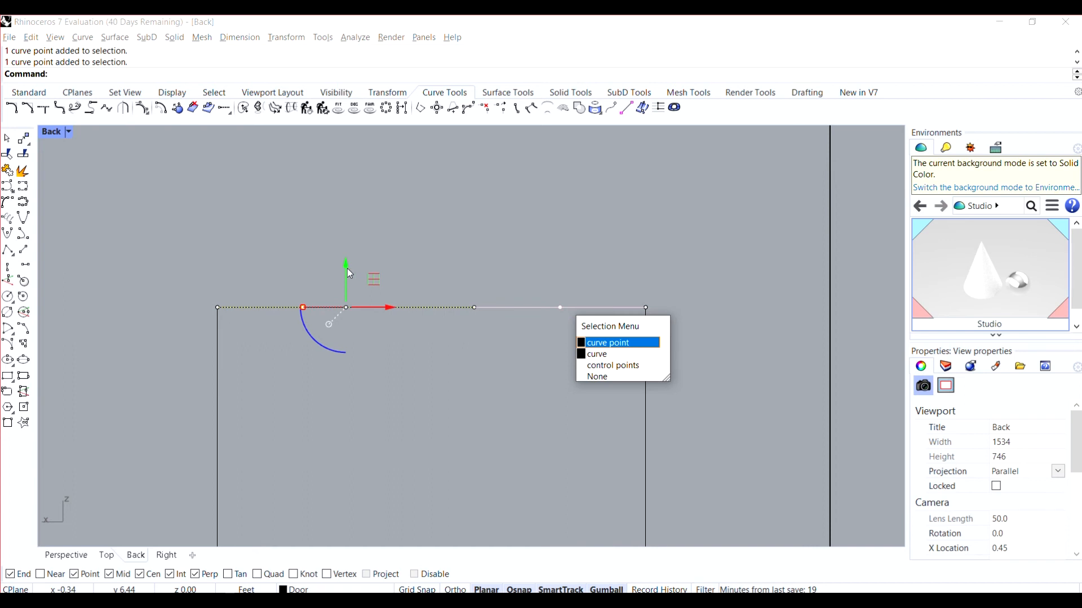
left_click_drag(347, 268, 350, 263)
key("ctrl+z")
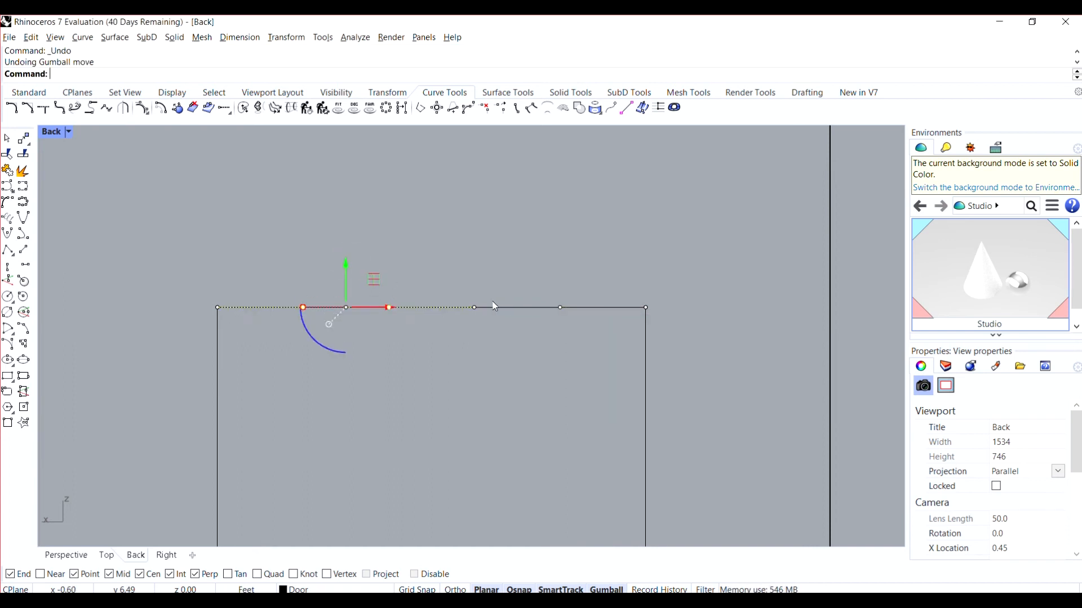
left_click(560, 307, "shift")
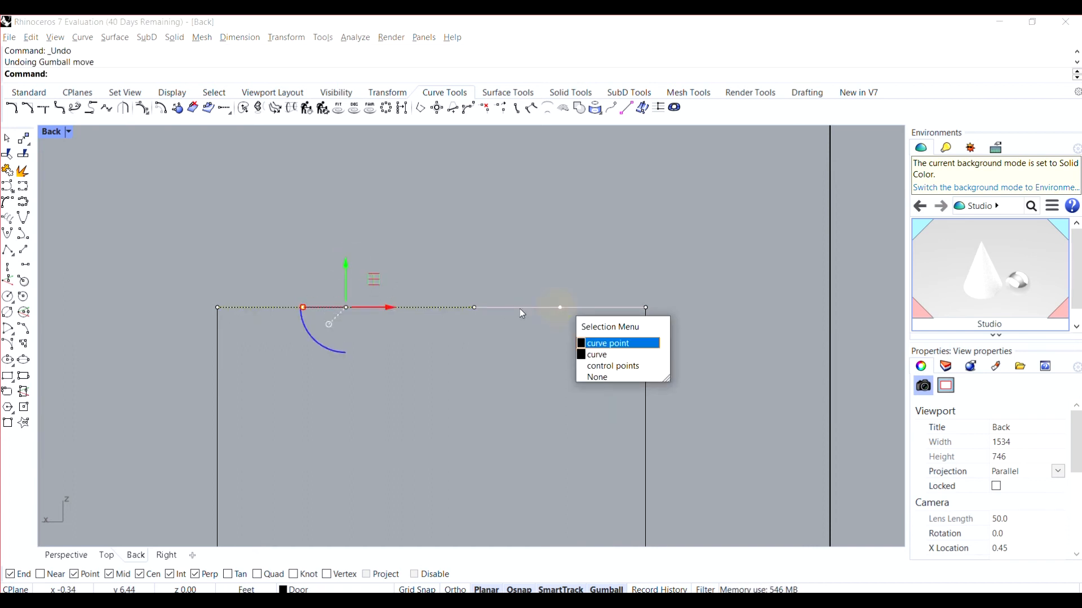
left_click(475, 307, "shift")
left_click_drag(389, 270, 393, 266)
key("ctrl+z")
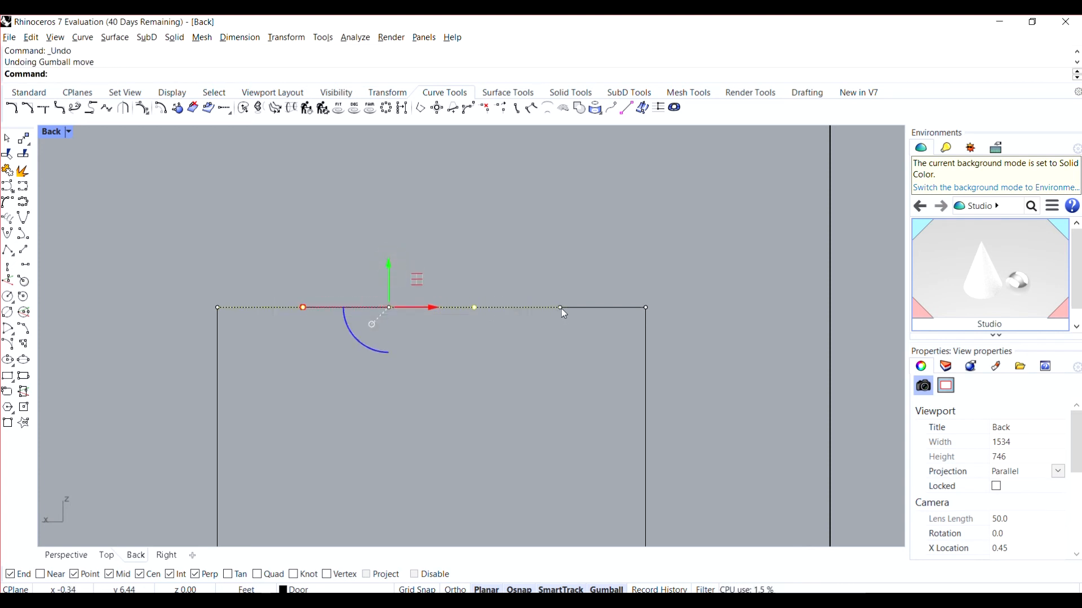
left_click(559, 308, "shift")
left_click_drag(432, 265, 433, 257)
left_click(483, 309)
Step: Raise the two middle control points of the top edge further to form a flat-topped peak
left_click(474, 298)
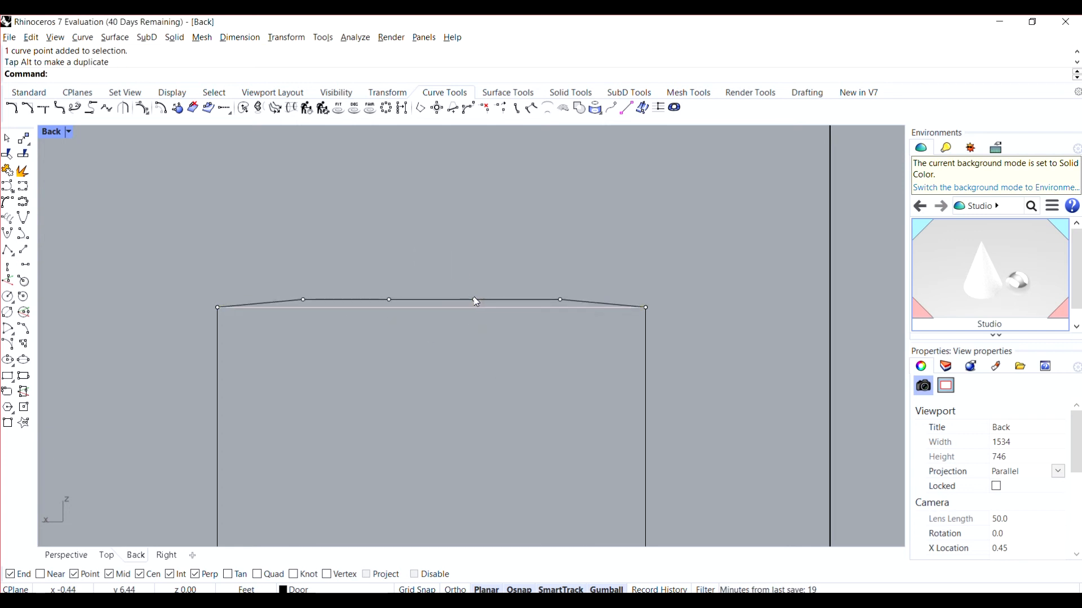
left_click(475, 300)
left_click(389, 300, "shift")
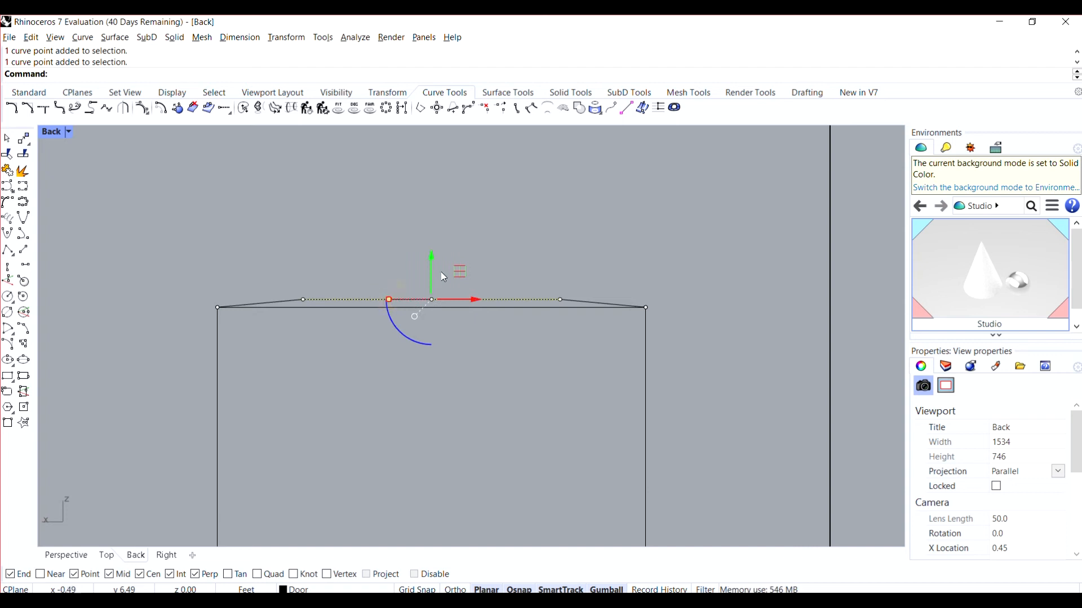
left_click_drag(432, 253, 443, 234)
left_click(502, 247)
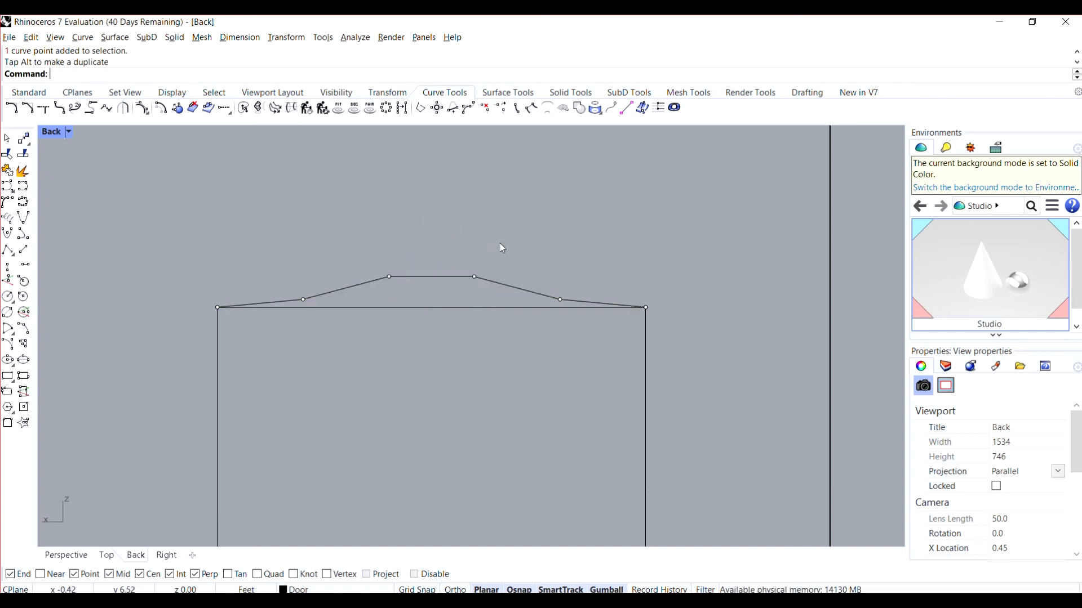
Step: Delete the original straight top edge beneath the peaked curve
left_click(499, 306)
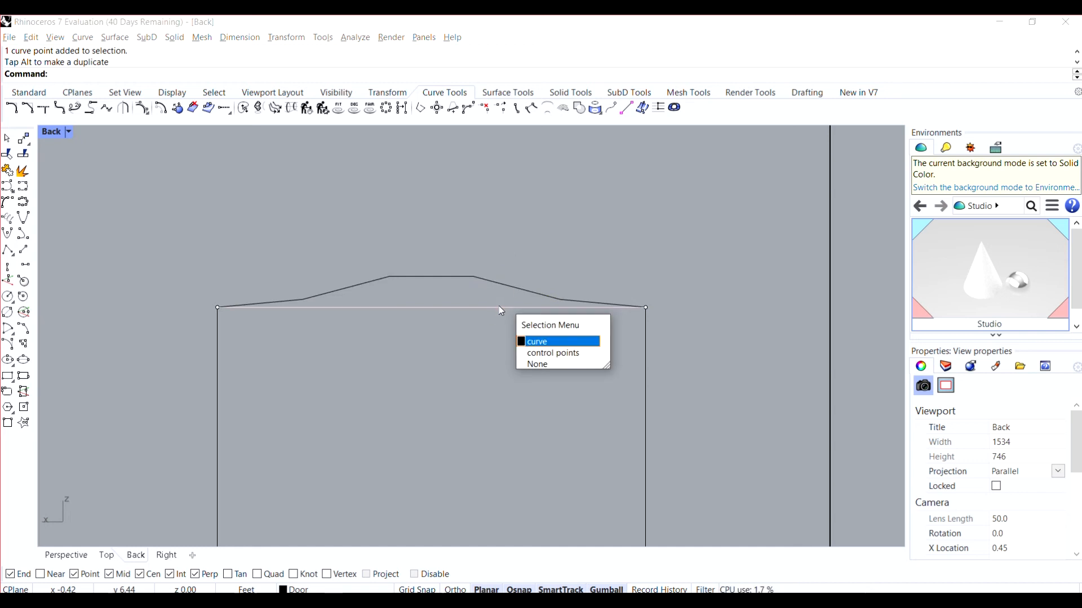
left_click(534, 341)
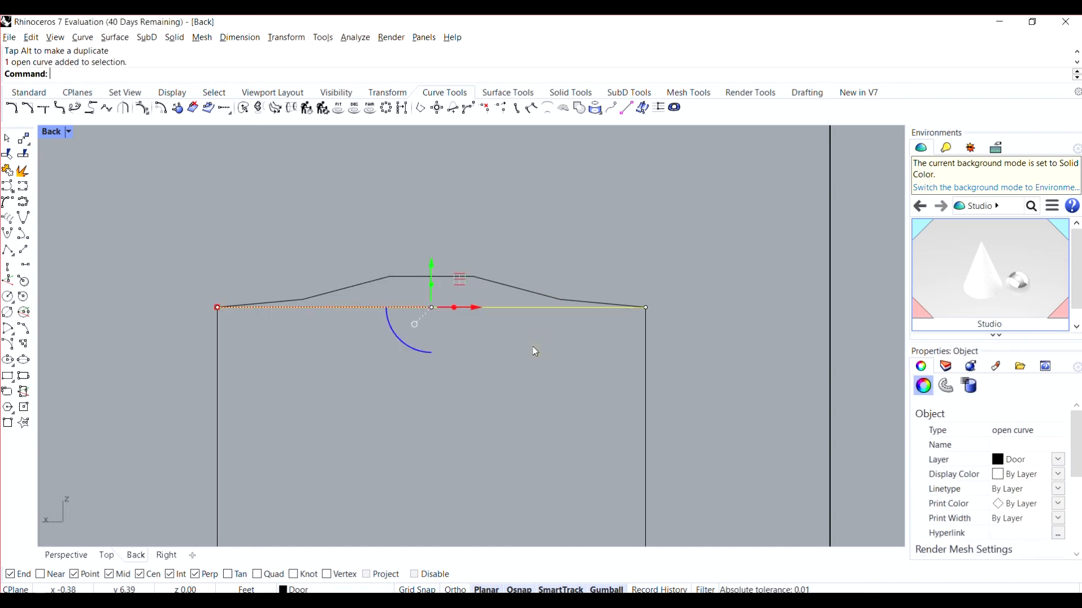
key("Delete")
scroll(591, 259, "down", 5)
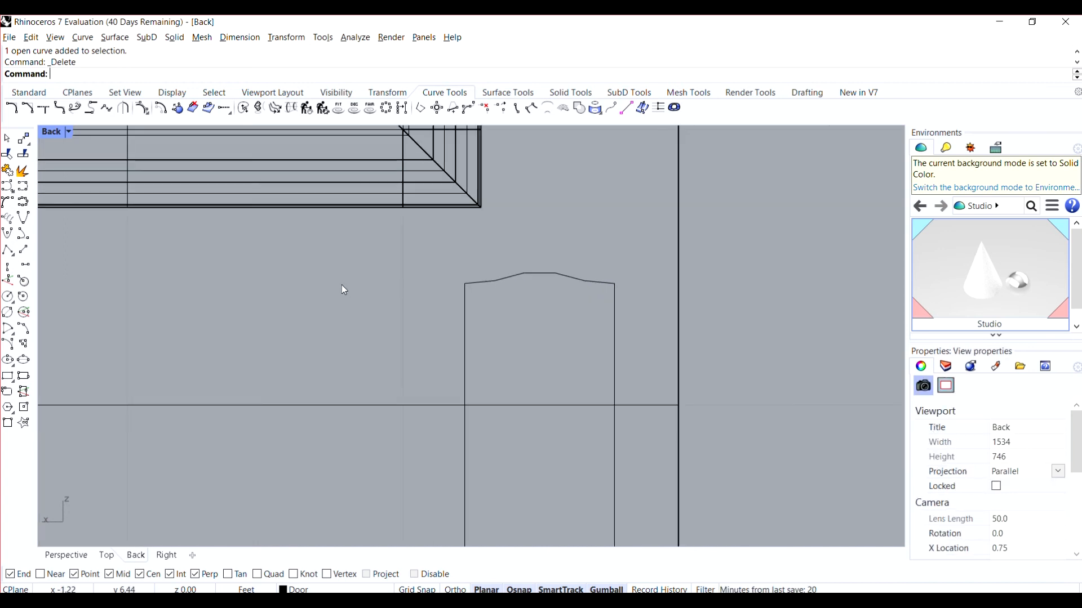
scroll(344, 290, "down", 4)
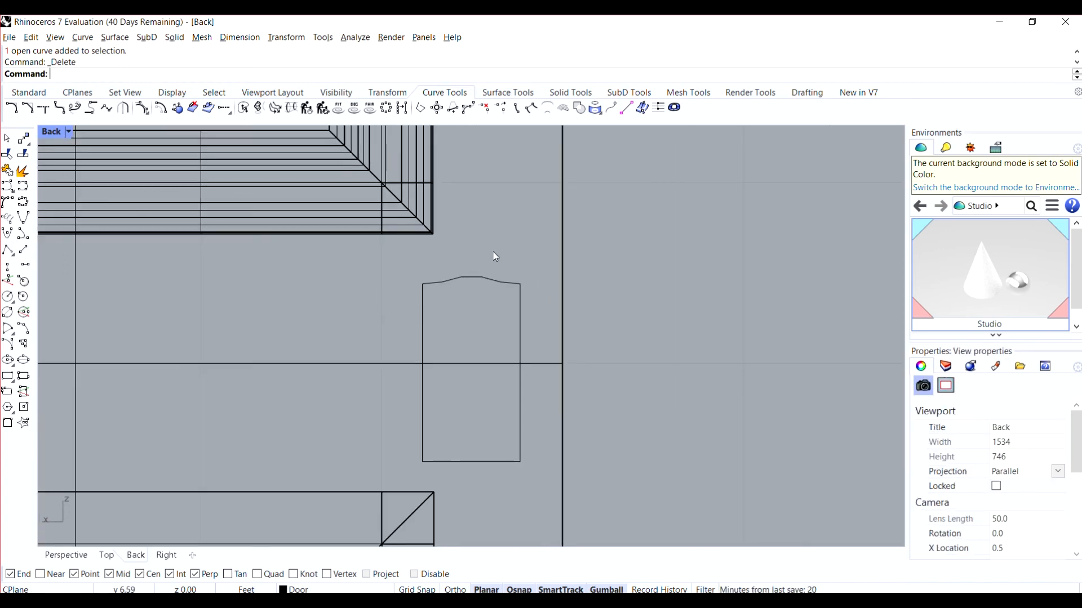
Step: Join the peaked top curve with the remaining rectangle edges into one closed handle plate outline
scroll(494, 257, "up", 4)
left_click(384, 342)
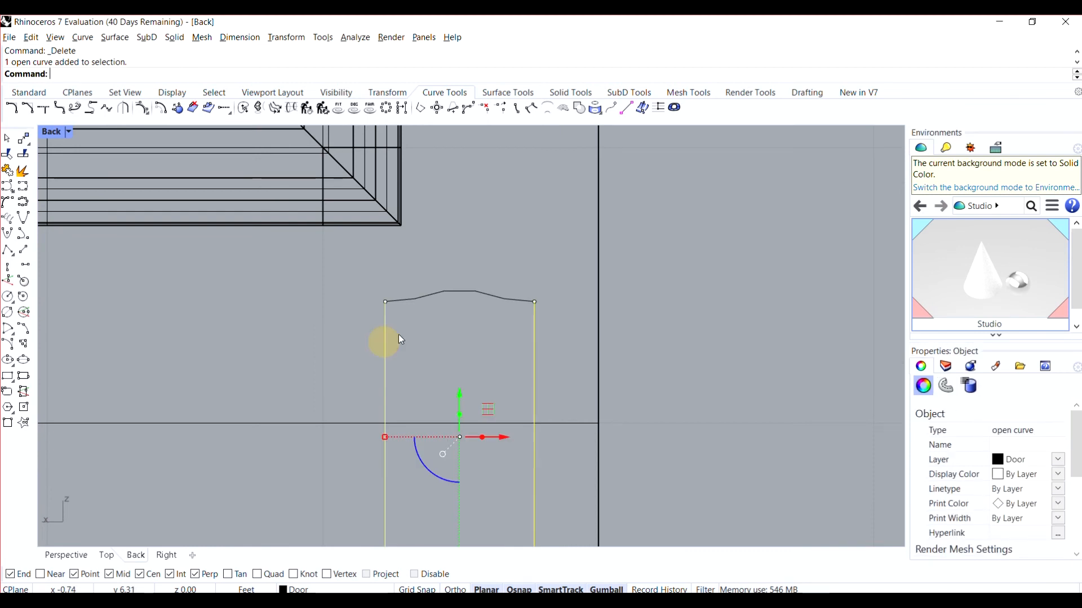
left_click(464, 292, "shift")
type("j")
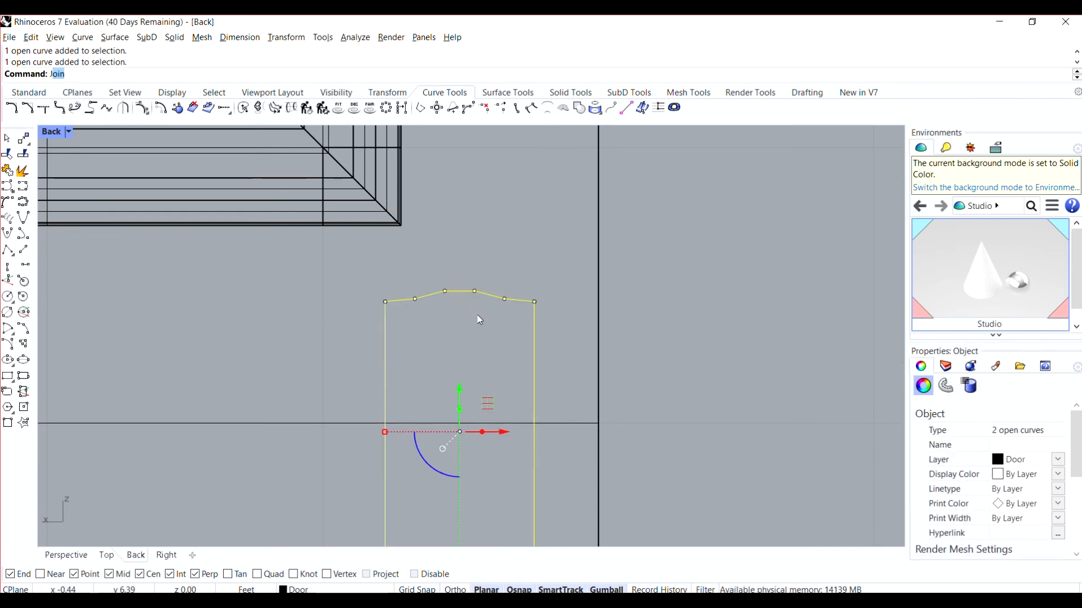
key("Return")
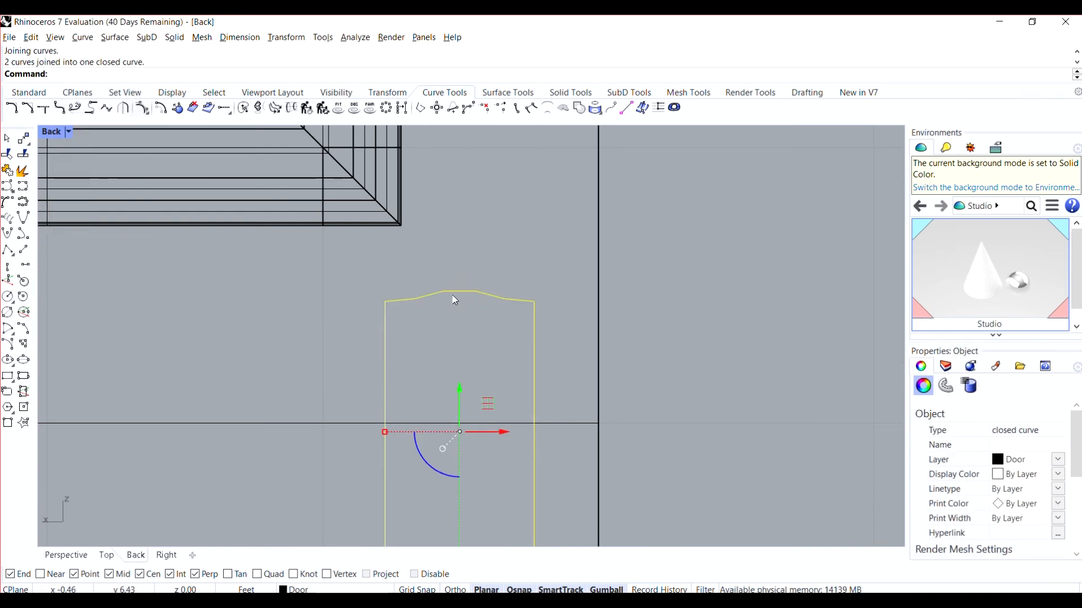
Step: Extrude the closed plate outline straight as a solid, about 0.07 ft outward from the door face
left_click(174, 37)
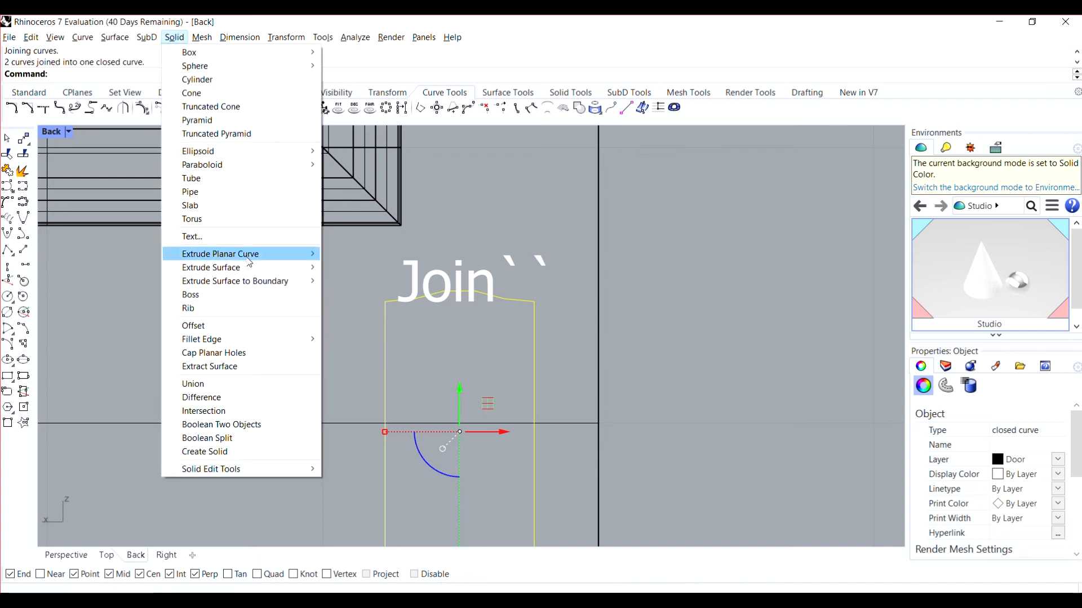
mouse_move(269, 260)
left_click(350, 254)
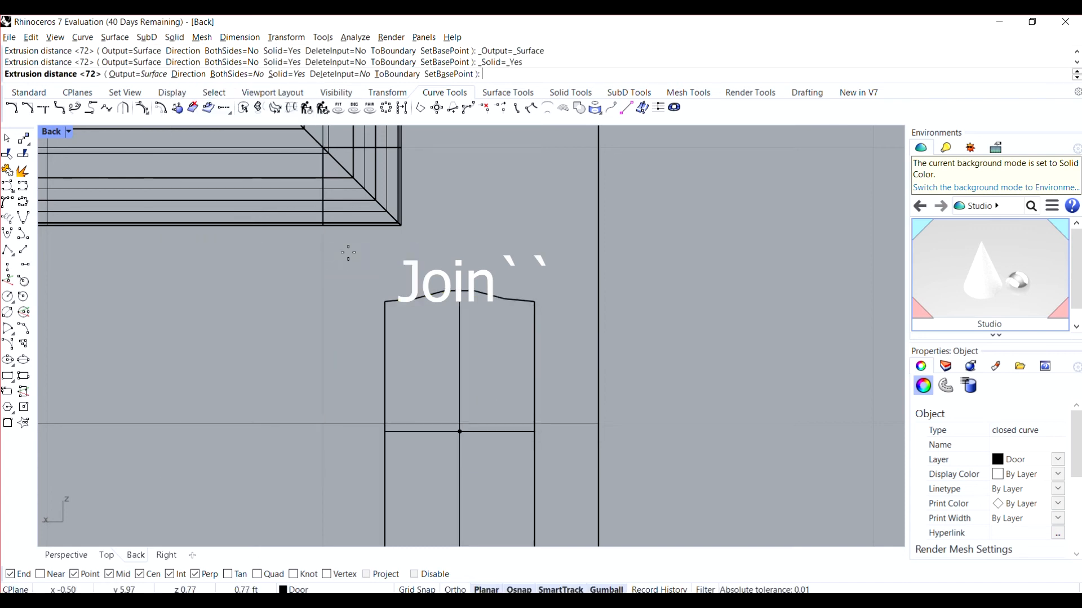
double_click(54, 132)
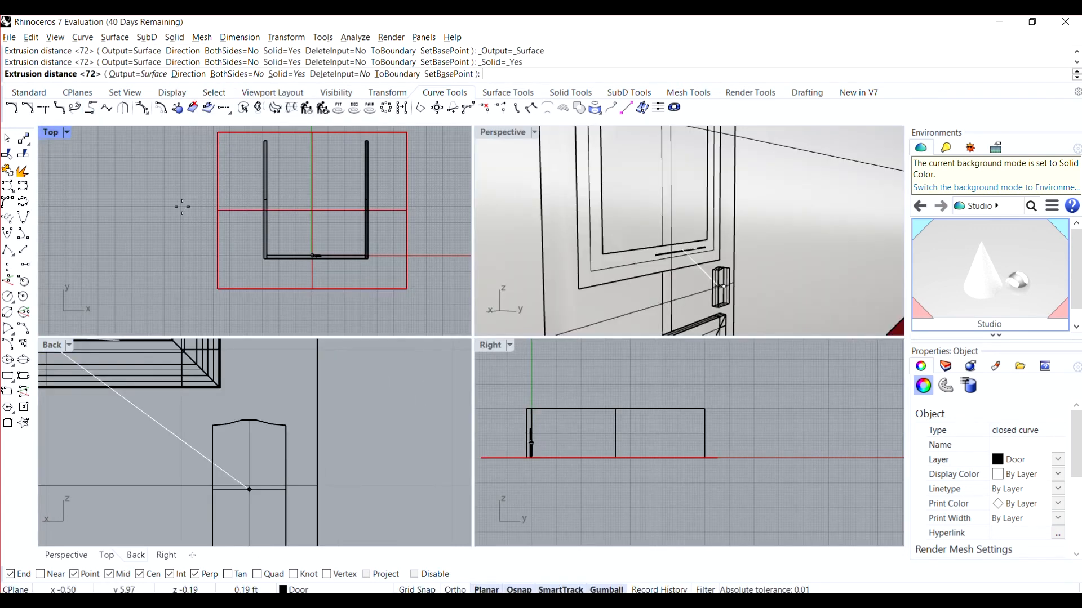
scroll(552, 428, "up", 4)
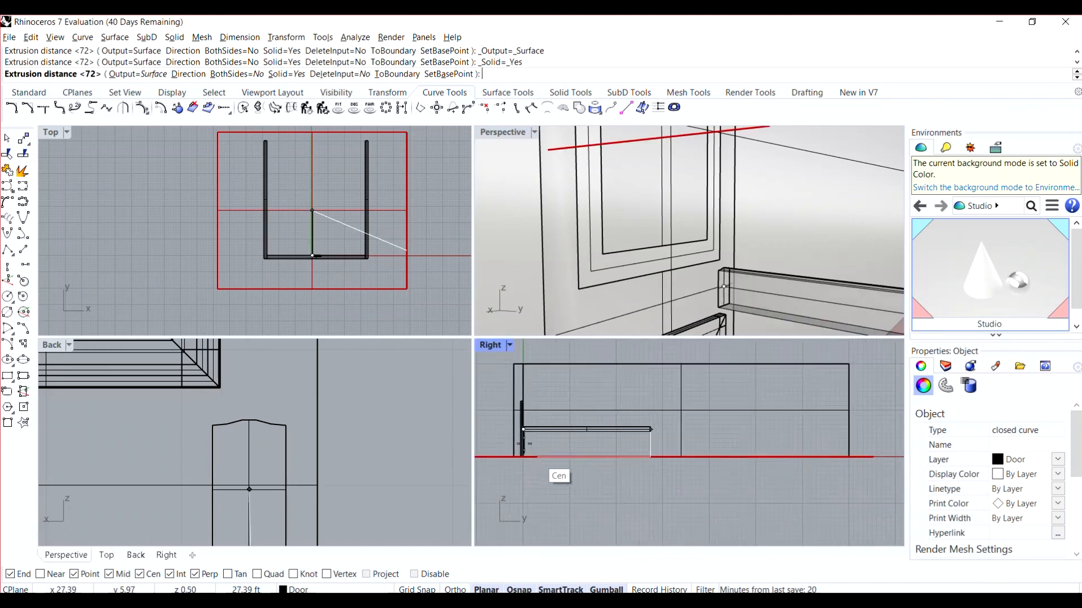
scroll(512, 406, "up", 3)
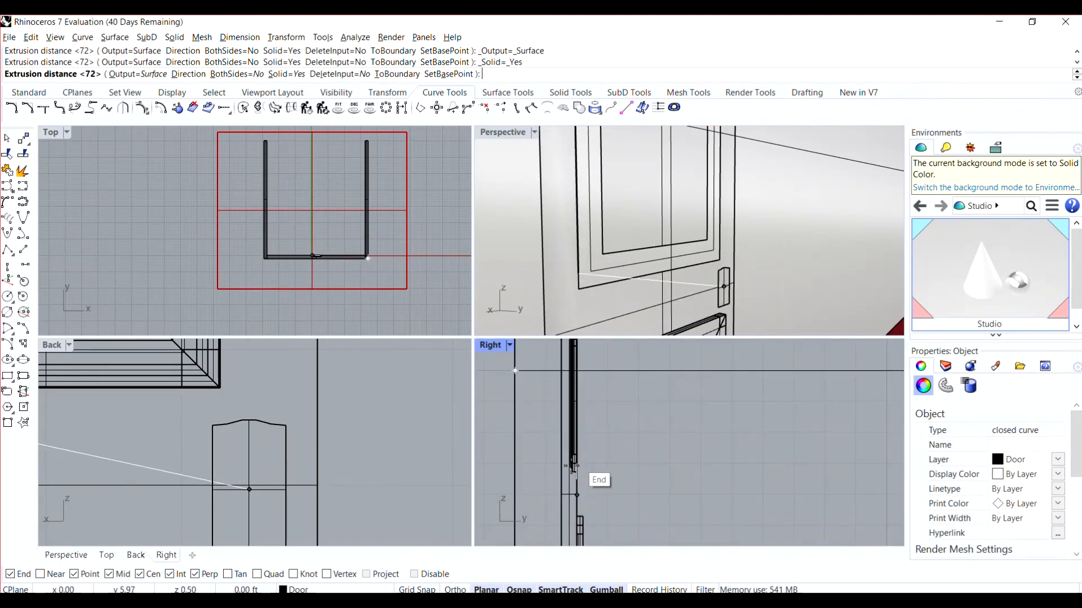
scroll(566, 480, "up", 5)
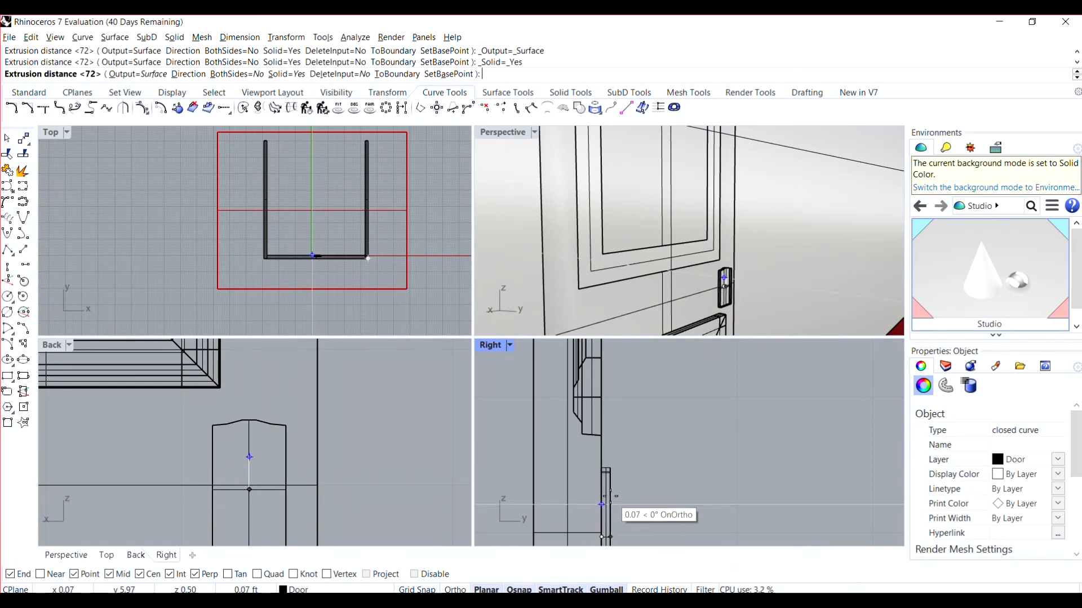
left_click(611, 500)
Step: Inspect the extruded handle plate on the door from several angles and in the back view
scroll(696, 273, "up", 2)
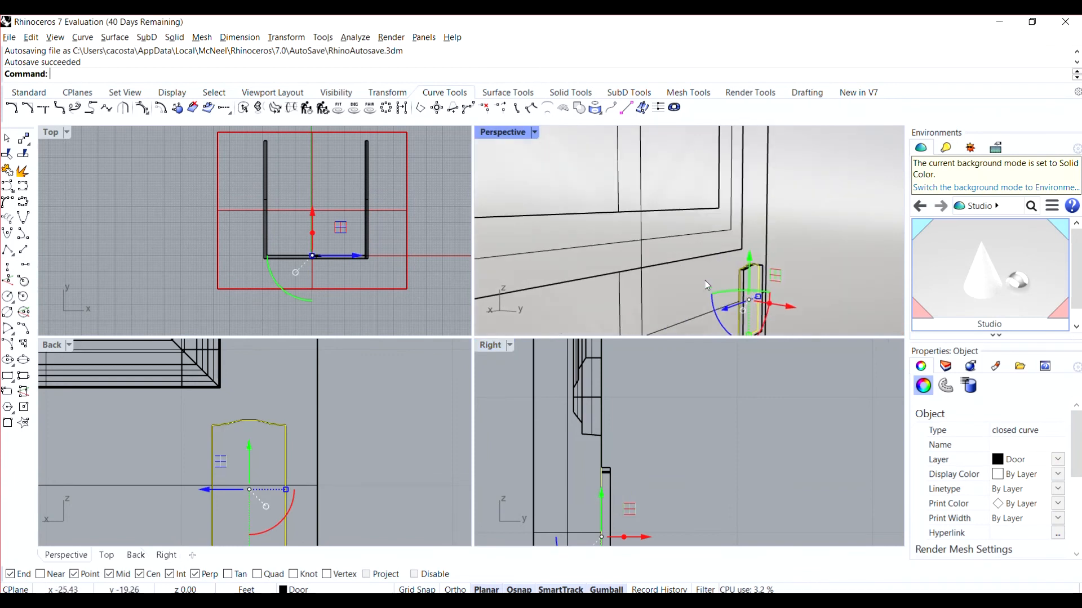
double_click(508, 131)
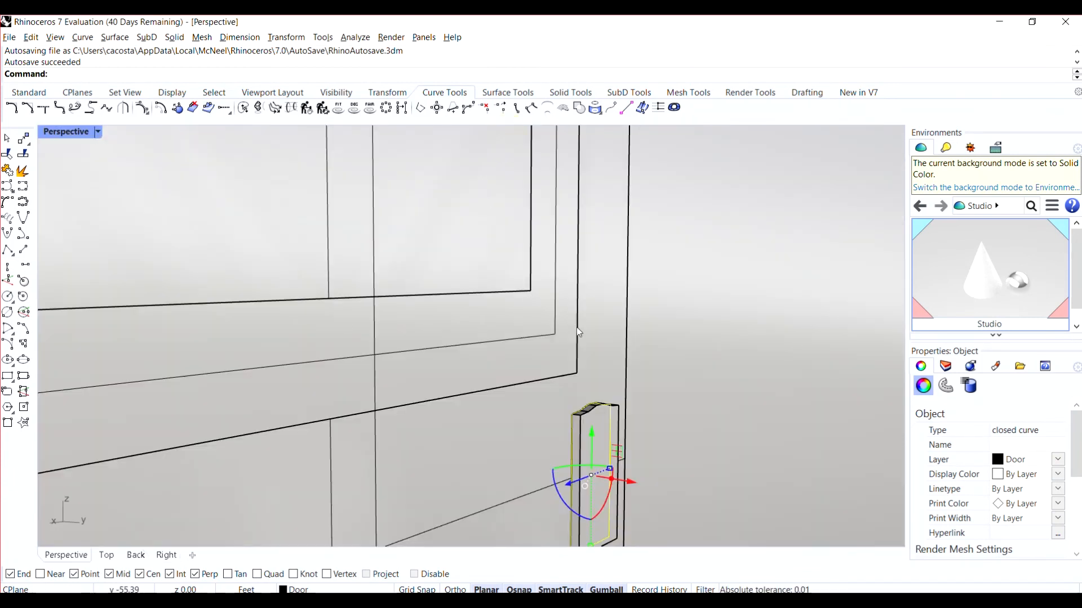
right_click_drag(678, 330, 627, 323)
scroll(617, 342, "down", 7)
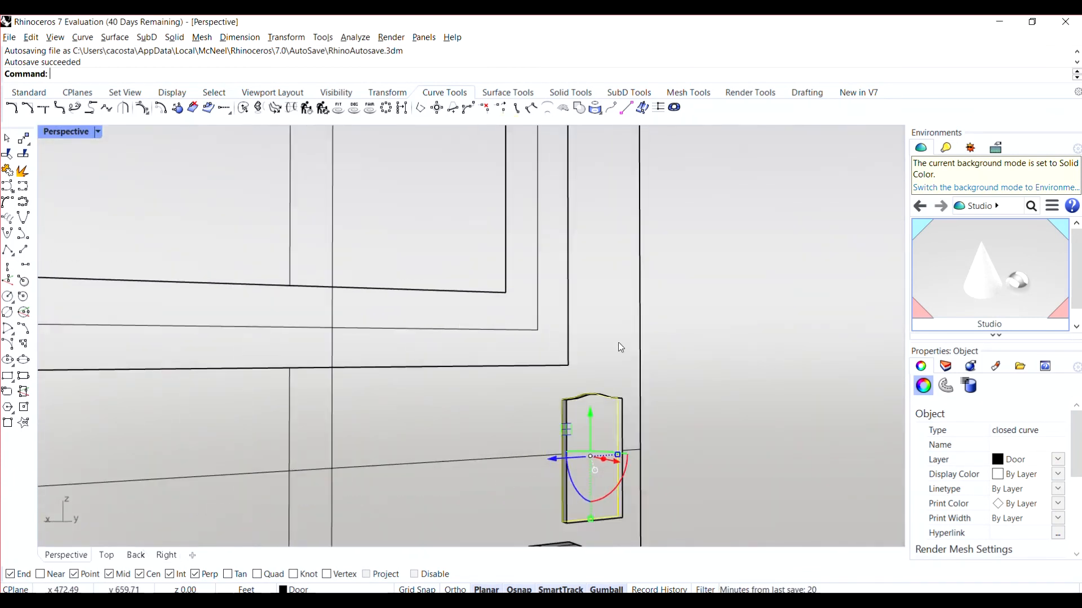
right_click_drag(631, 437, 599, 436)
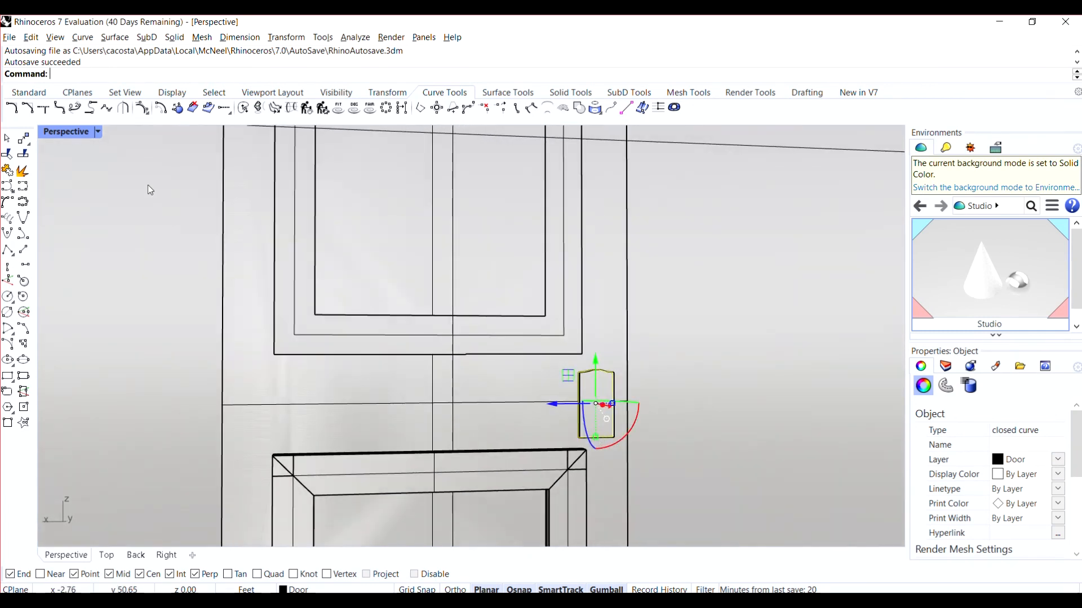
double_click(79, 133)
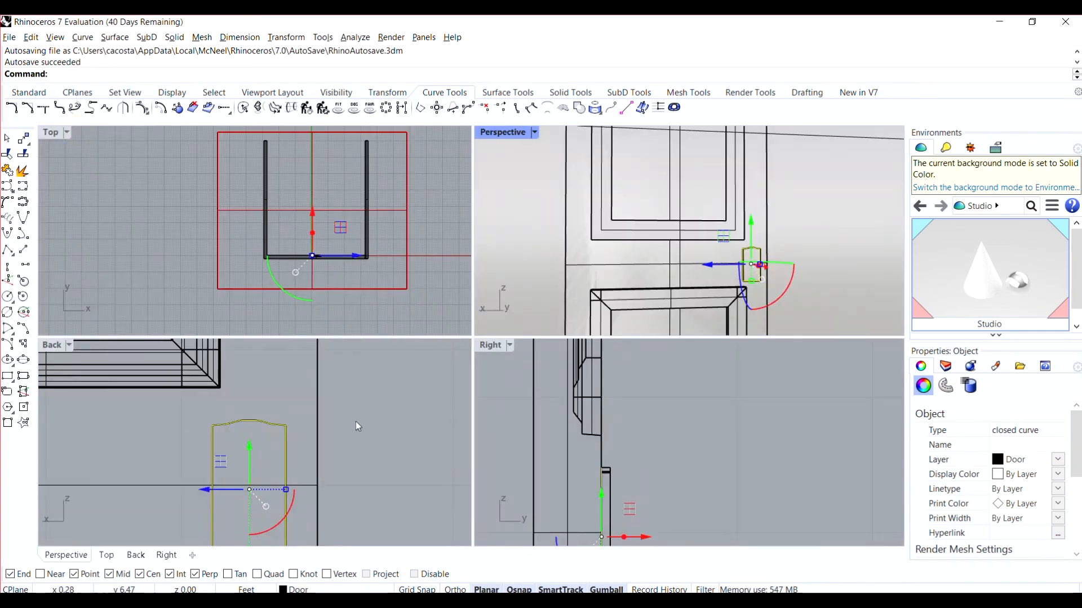
left_click(283, 451)
left_click(283, 452)
scroll(360, 397, "down", 3)
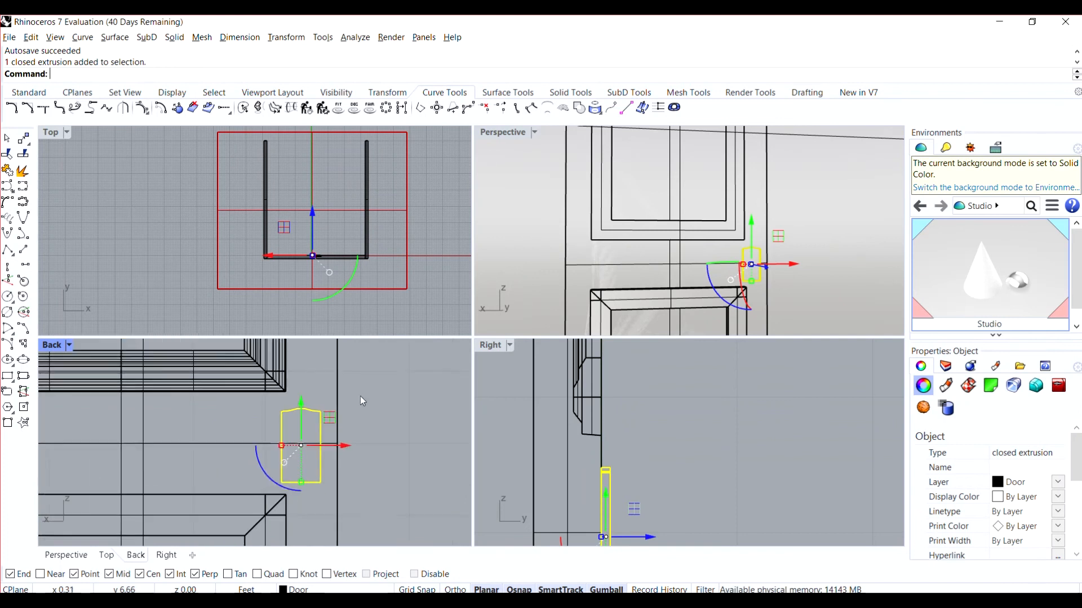
scroll(303, 492, "up", 3)
left_click(180, 424)
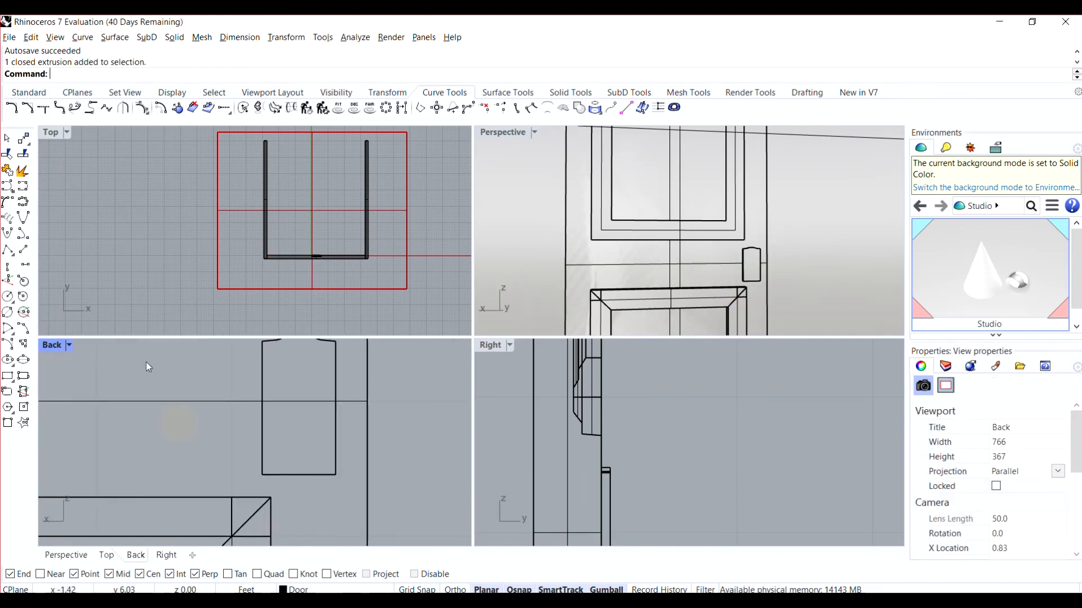
Step: Draw a circle of about 0.09 ft radius near the centre of the handle plate in the back view
left_click(28, 92)
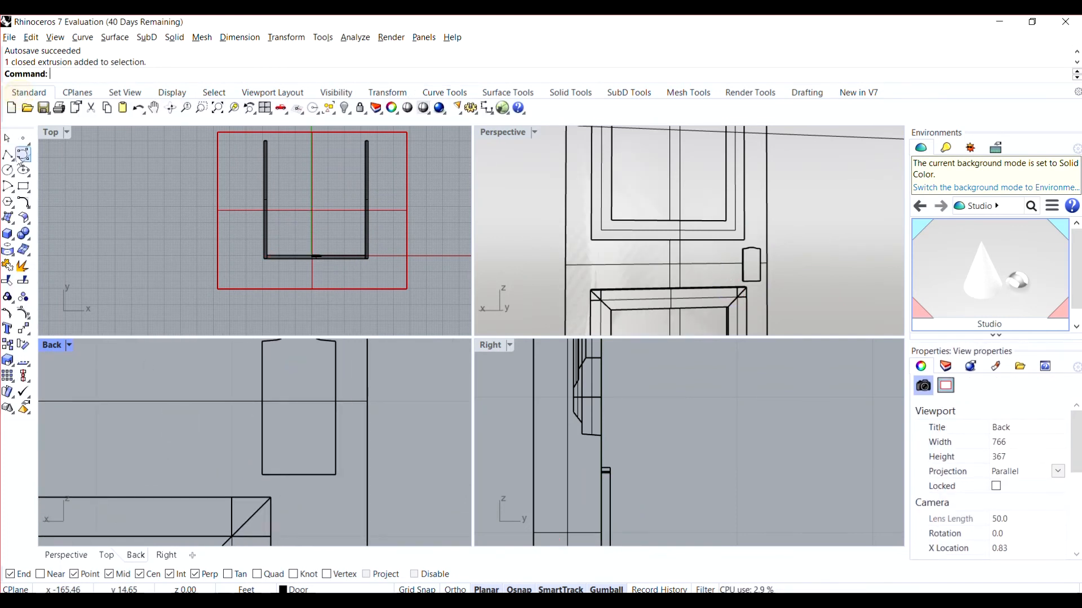
left_click(7, 170)
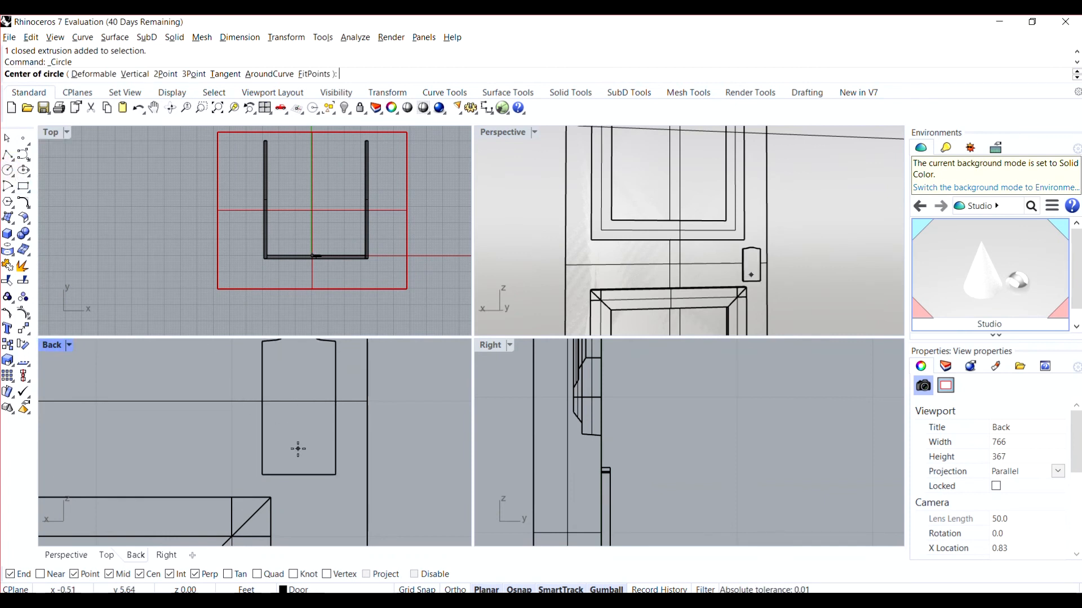
left_click(297, 416)
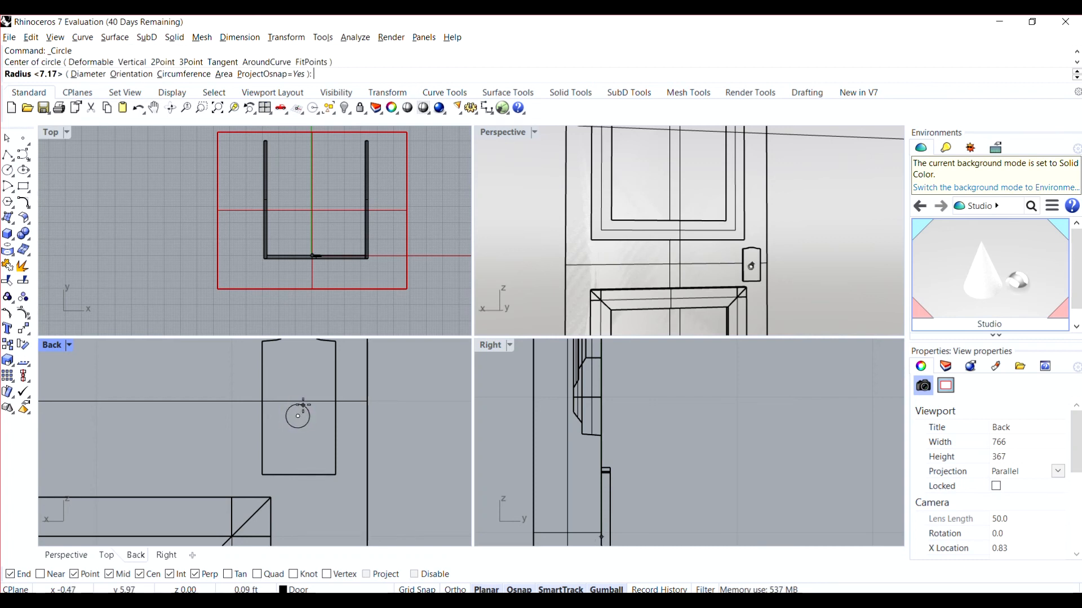
left_click(302, 404)
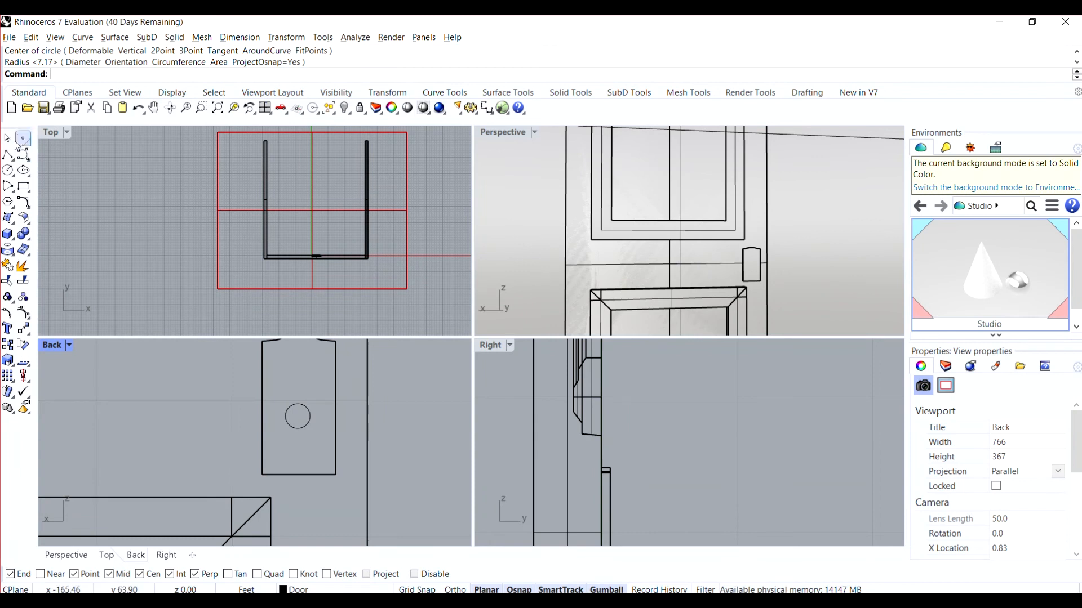
Step: Extrude the circle on the plate straight as a solid, about 0.17 ft outward so it projects past the plate
left_click(173, 39)
mouse_move(304, 255)
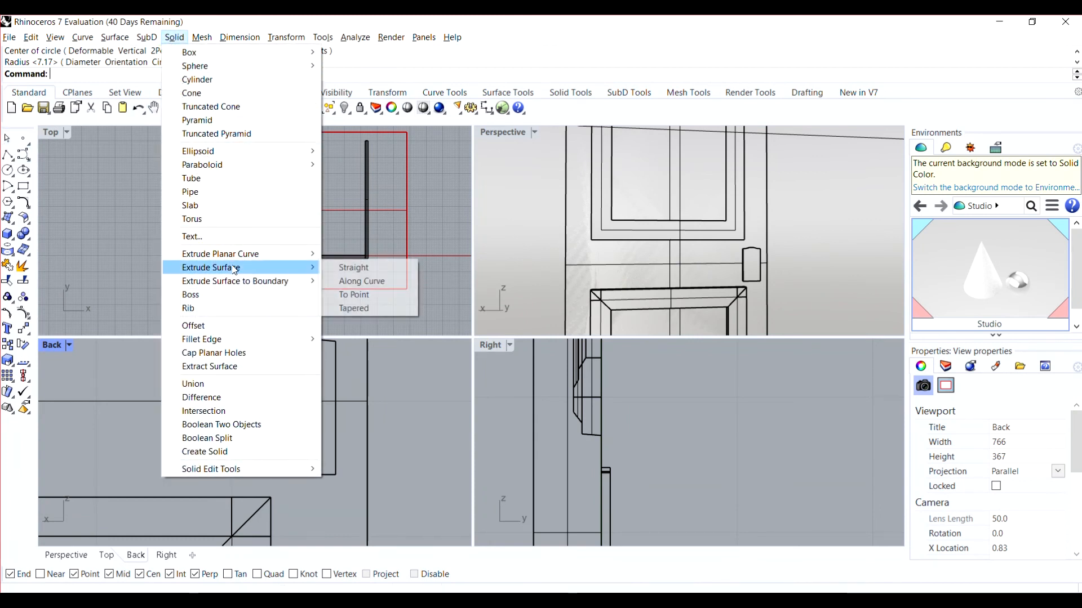
left_click(352, 268)
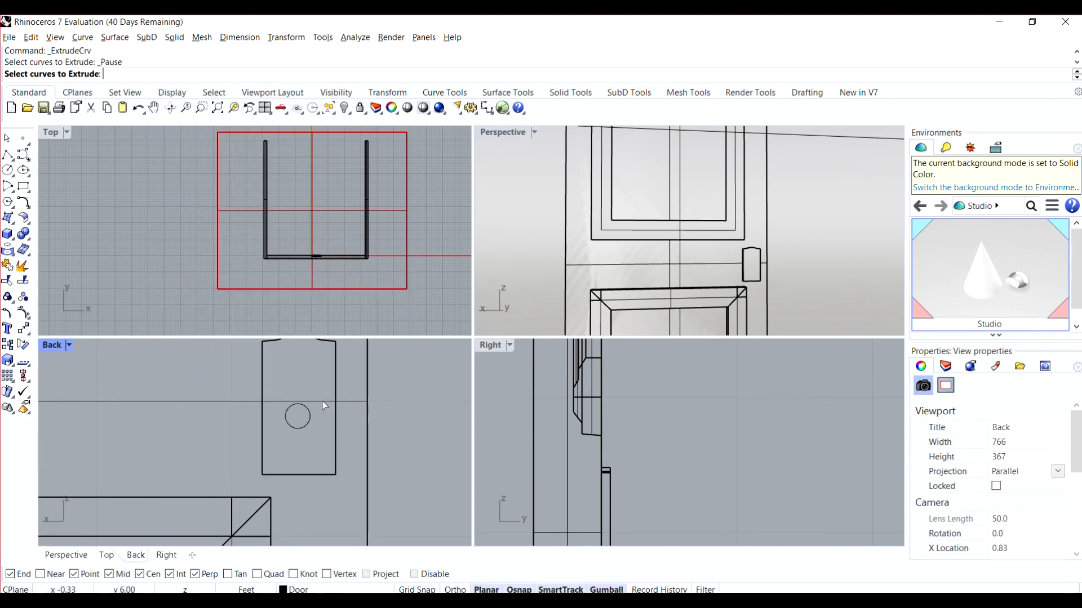
left_click(310, 418)
key("Return")
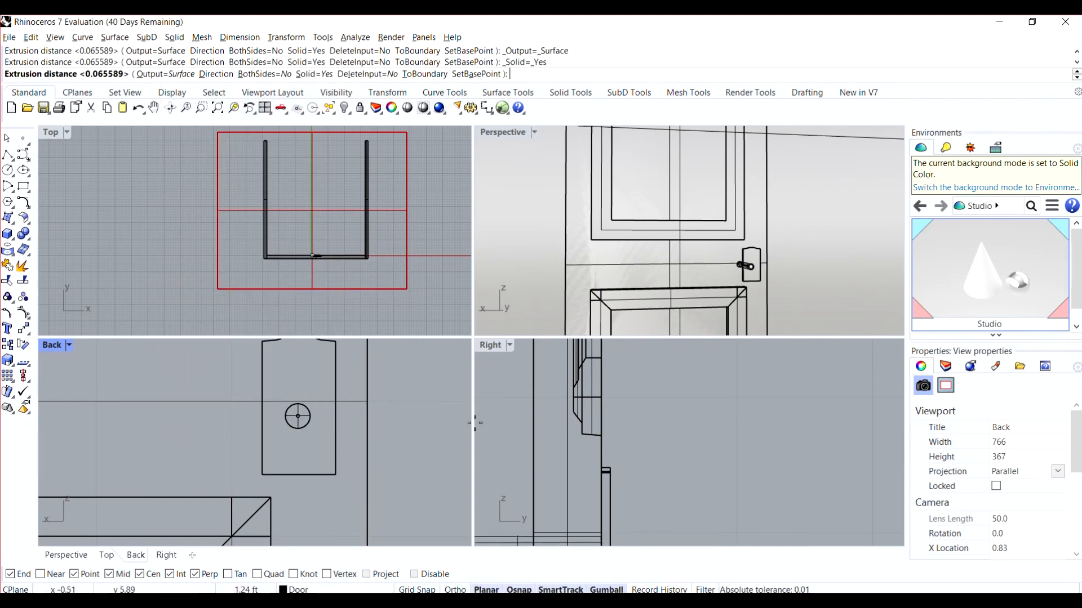
scroll(622, 447, "up", 3)
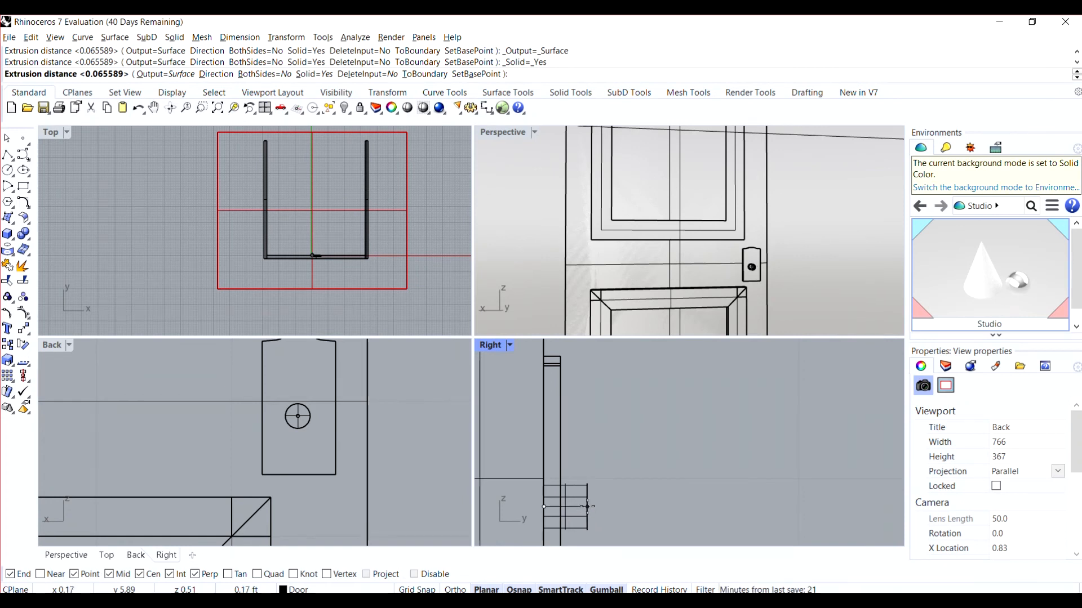
left_click(587, 507)
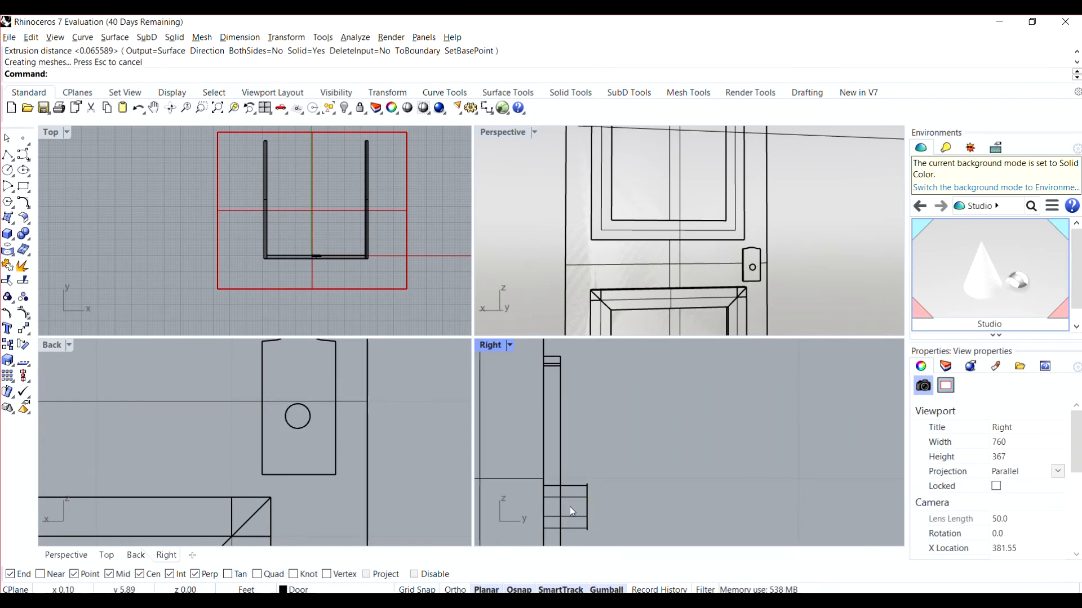
left_click(586, 510)
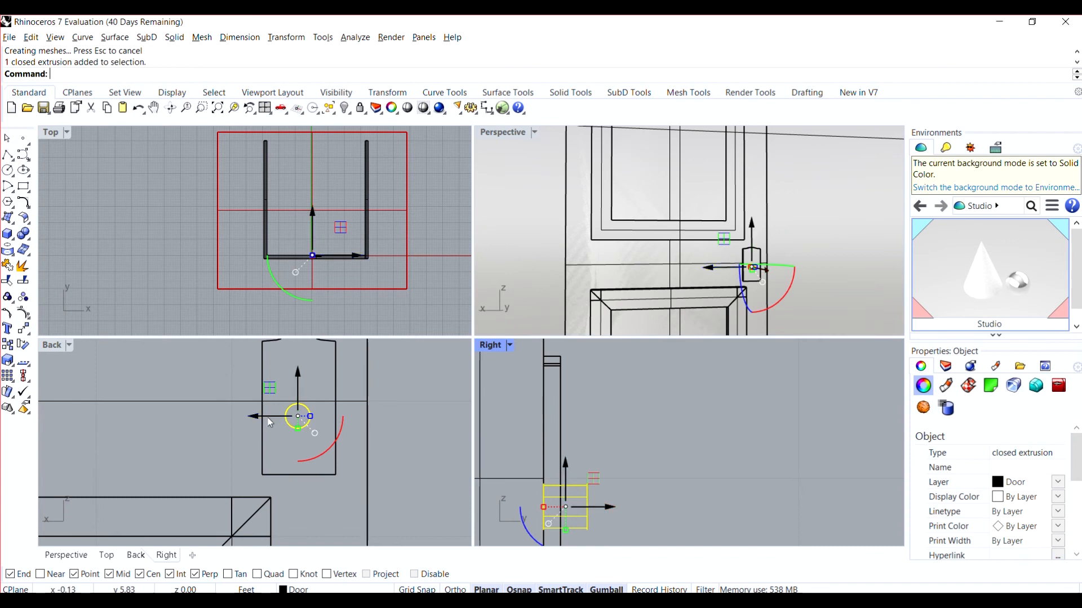
scroll(214, 395, "down", 4)
scroll(203, 401, "up", 3)
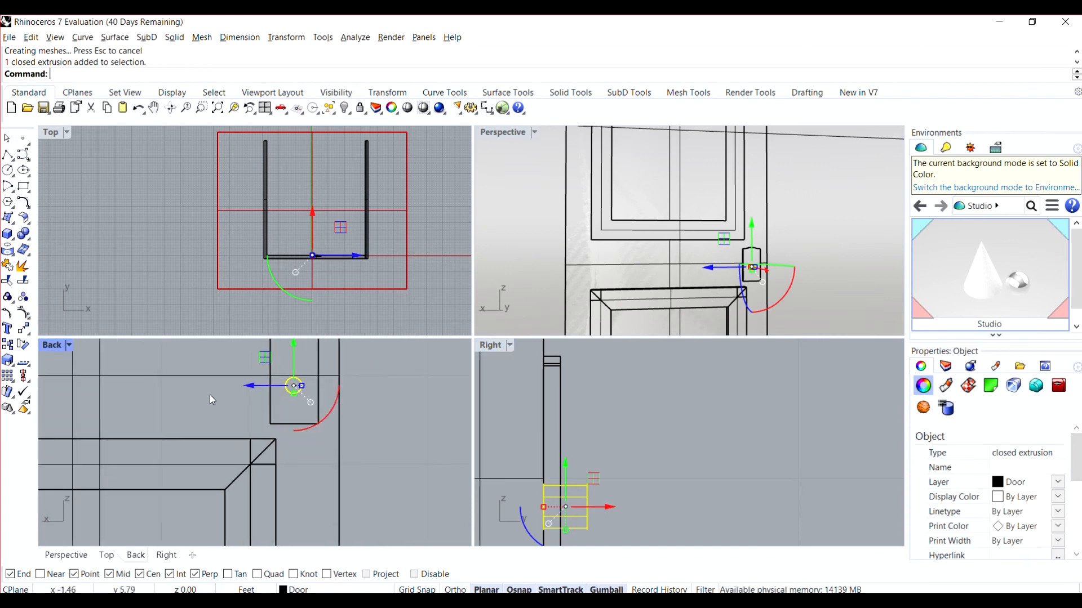
left_click(194, 384)
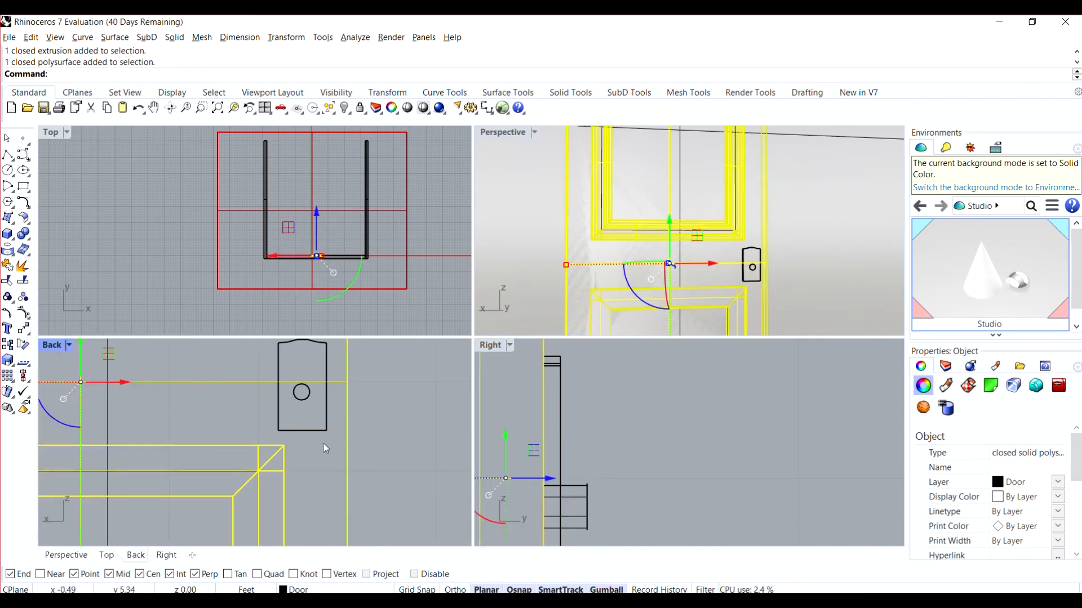
left_click(405, 409)
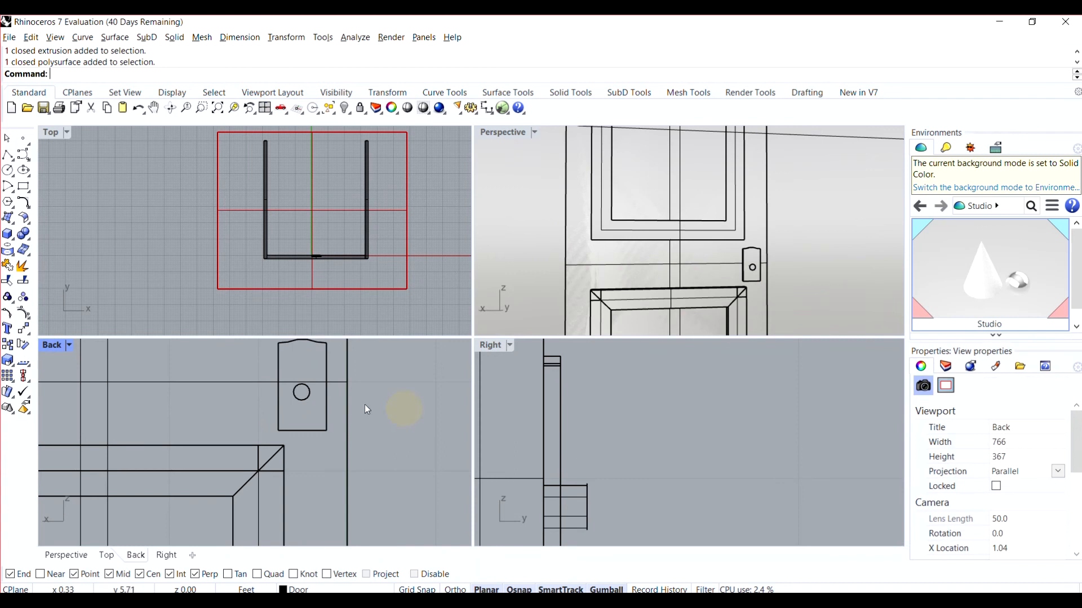
left_click(23, 157)
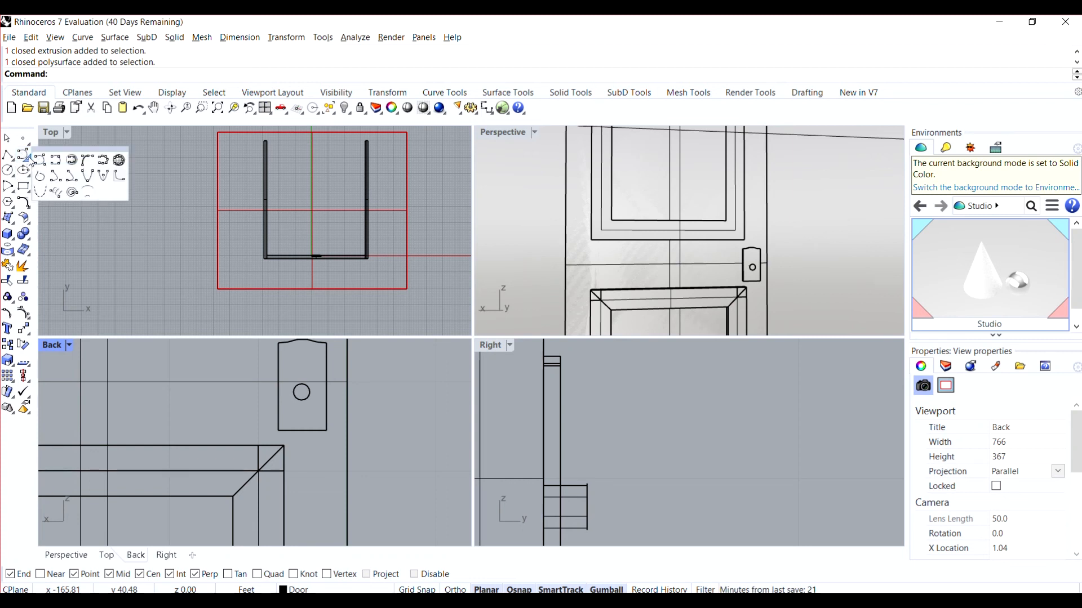
left_click(43, 158)
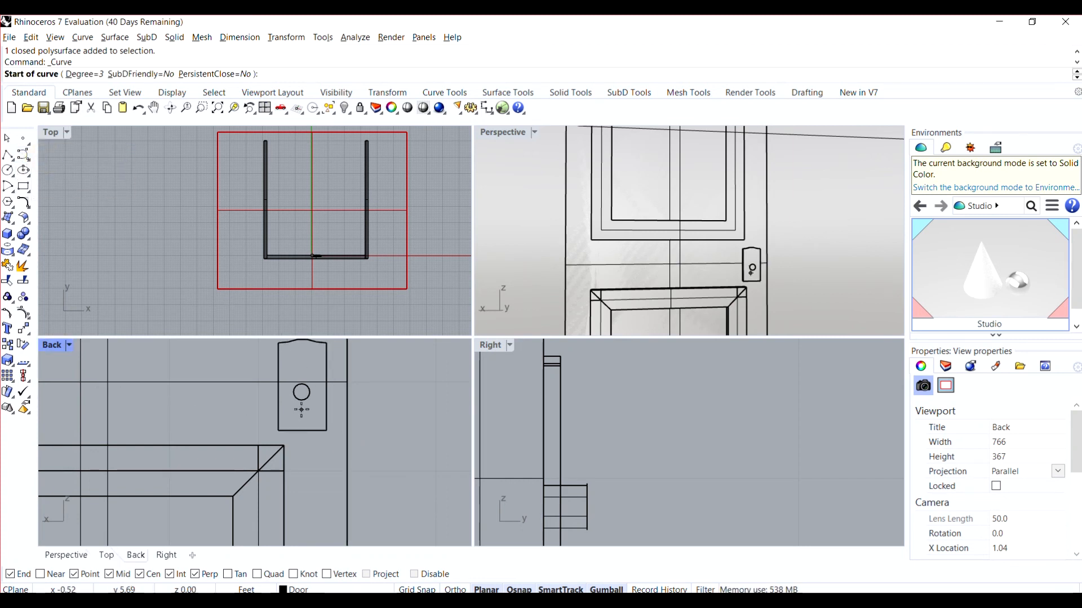
left_click(300, 374)
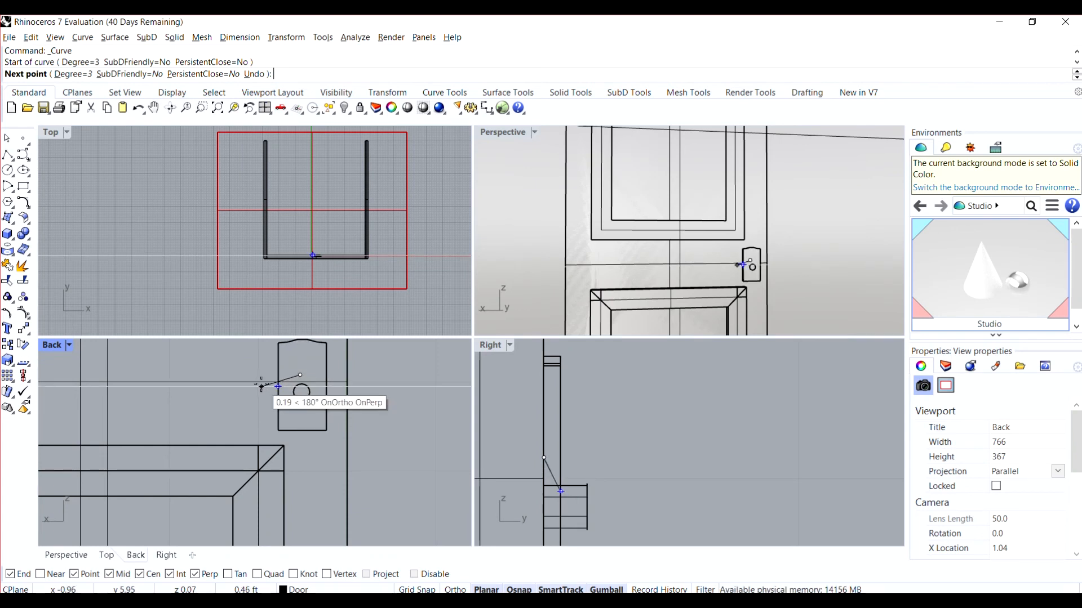
left_click(261, 387)
left_click(228, 390)
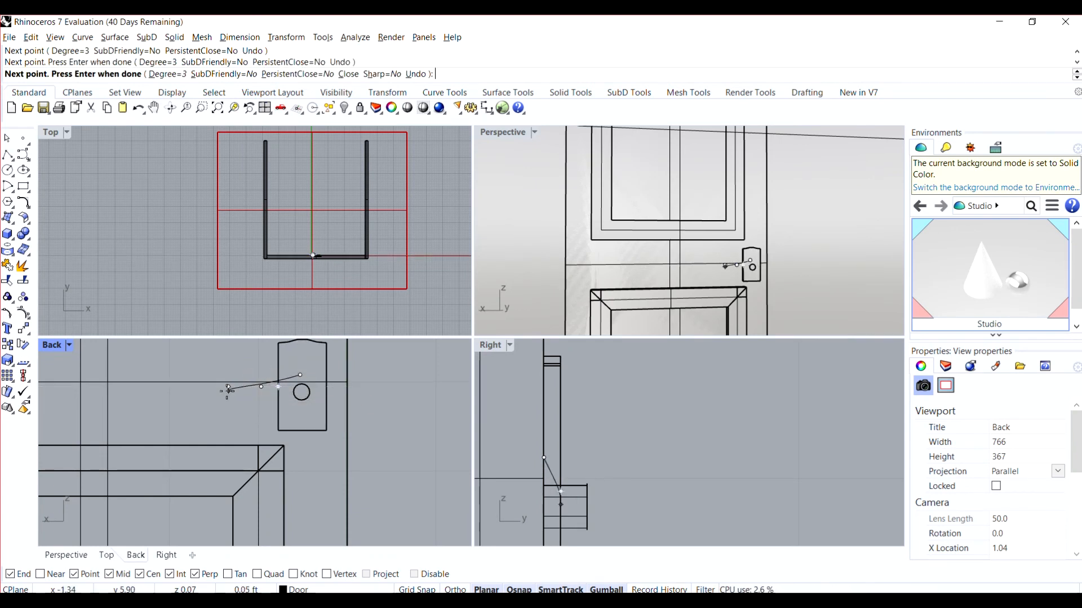
left_click(225, 395)
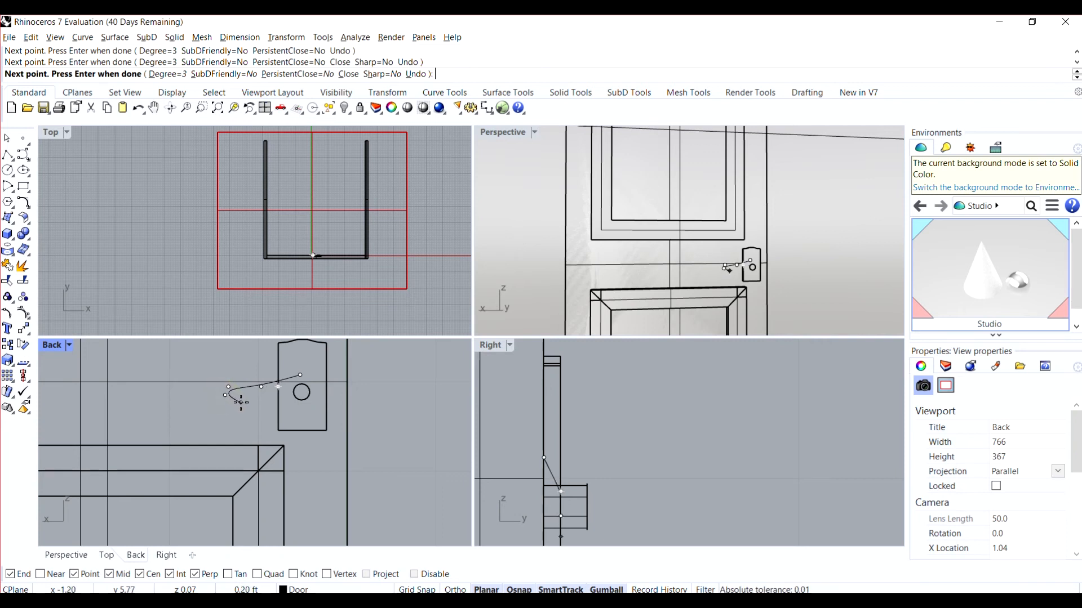
key("Escape")
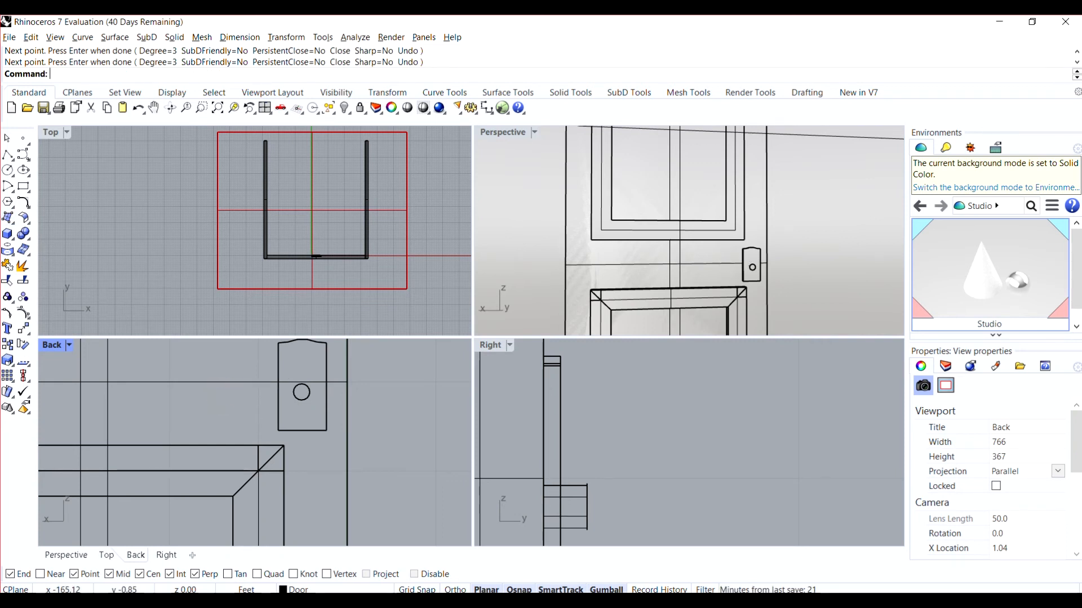
Step: Draw a circle of about 0.15 ft radius concentric with the round stem's end in the back view
left_click(8, 170)
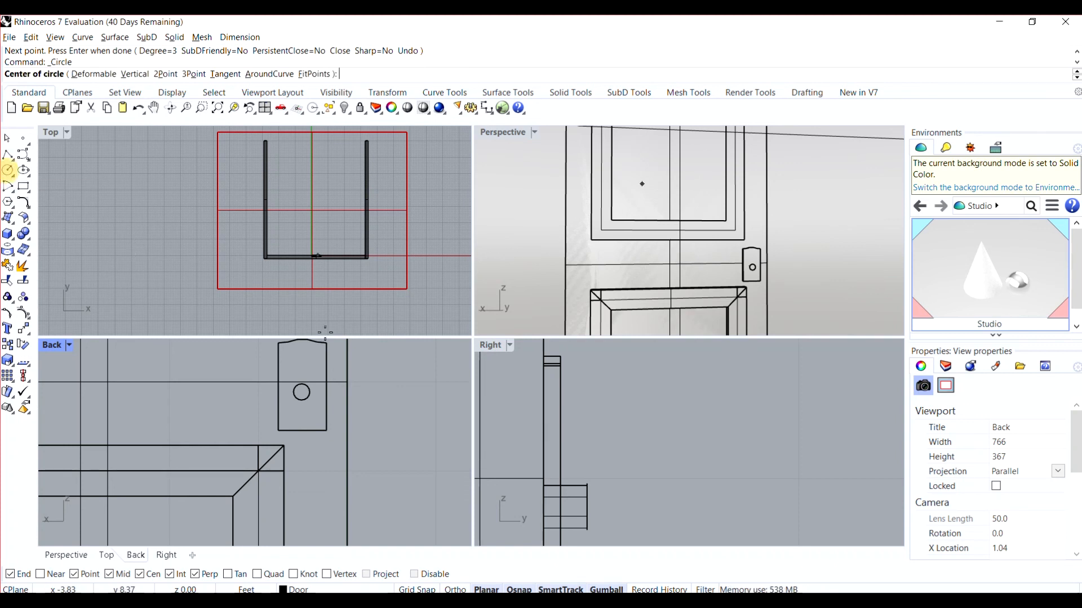
scroll(313, 386, "up", 3)
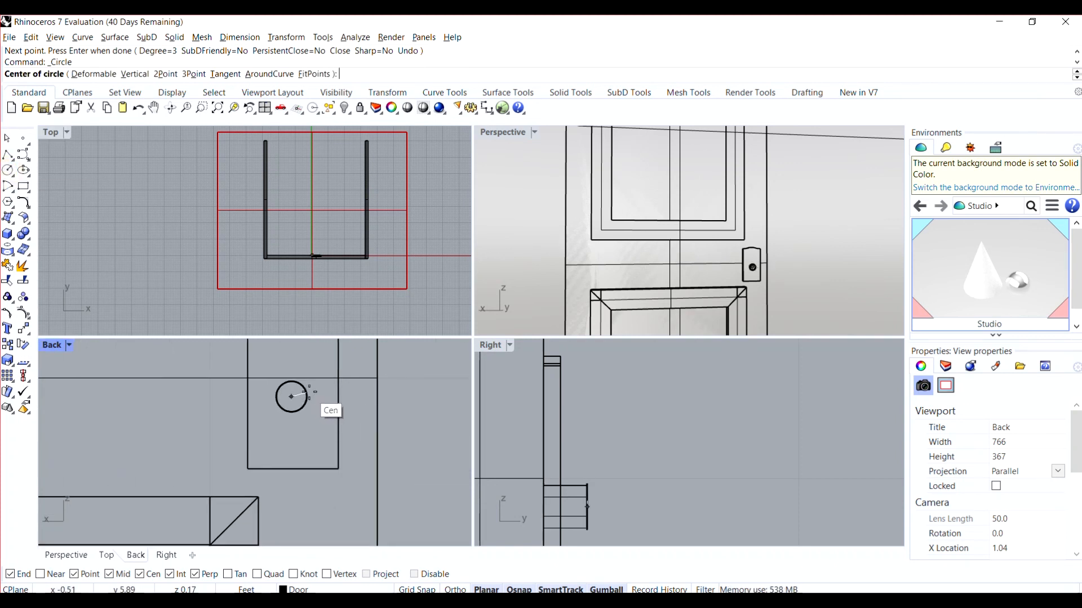
left_click(299, 398)
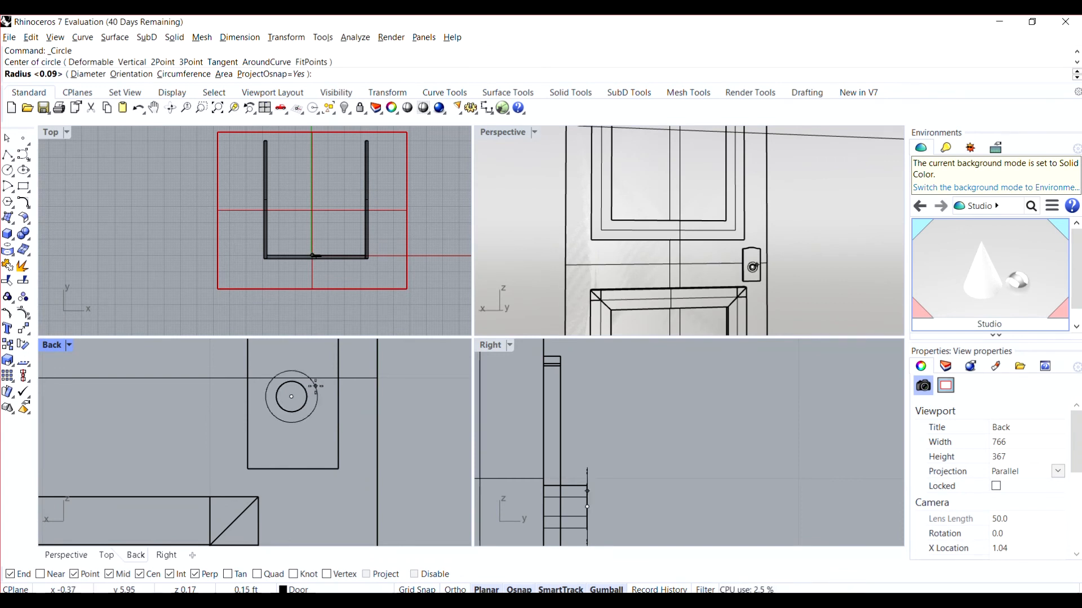
left_click(316, 386)
scroll(311, 381, "down", 3)
scroll(259, 367, "up", 3)
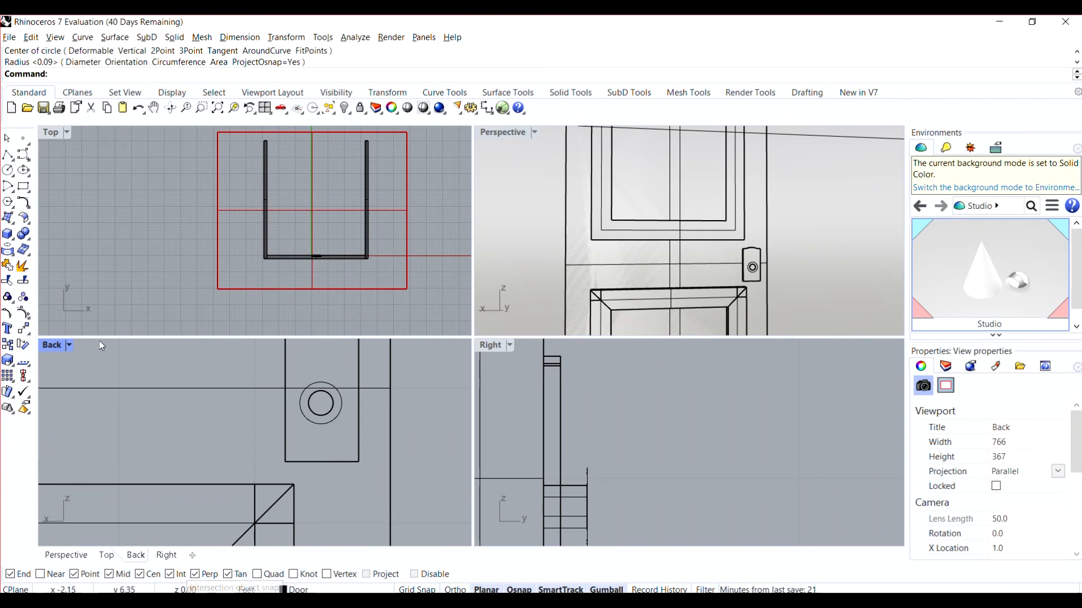
Step: Try to draw a line tangent to the larger circle from its topmost point, with the Mid and Cen object snaps off
left_click(13, 158)
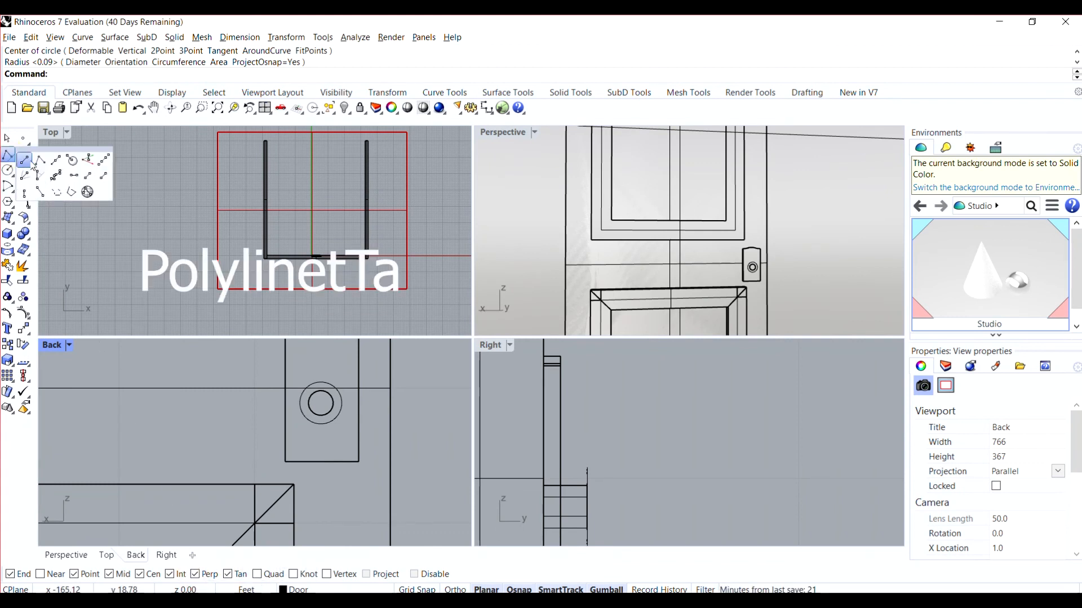
left_click(24, 161)
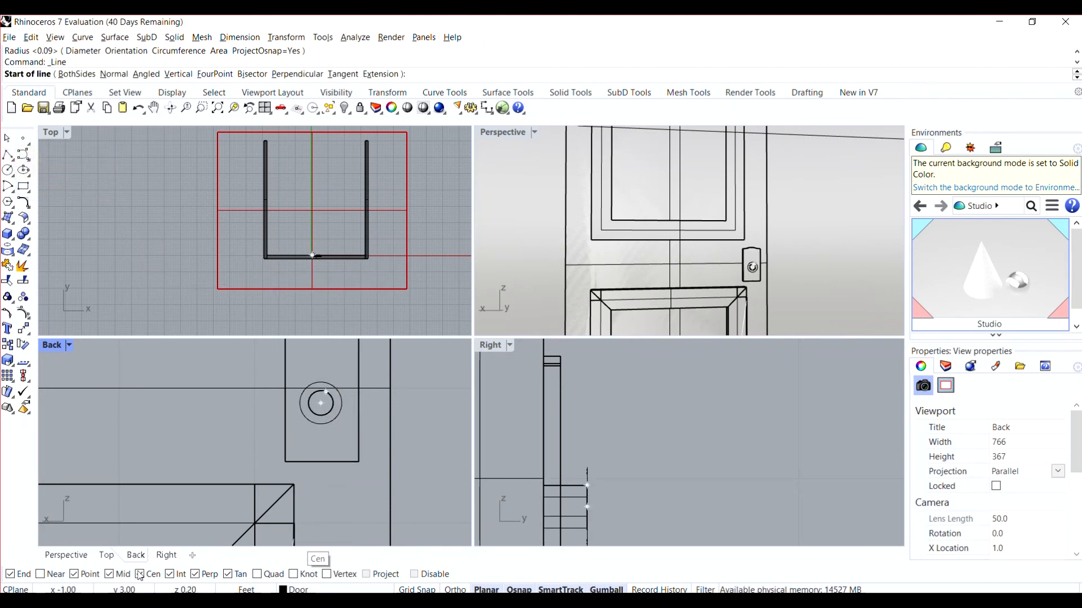
left_click(113, 575)
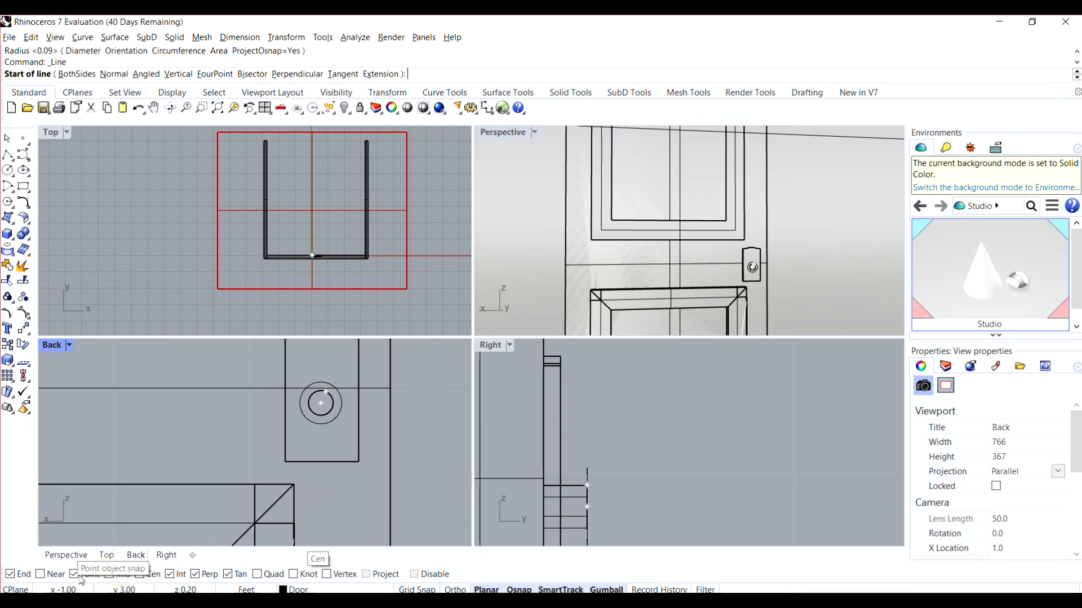
scroll(326, 391, "up", 5)
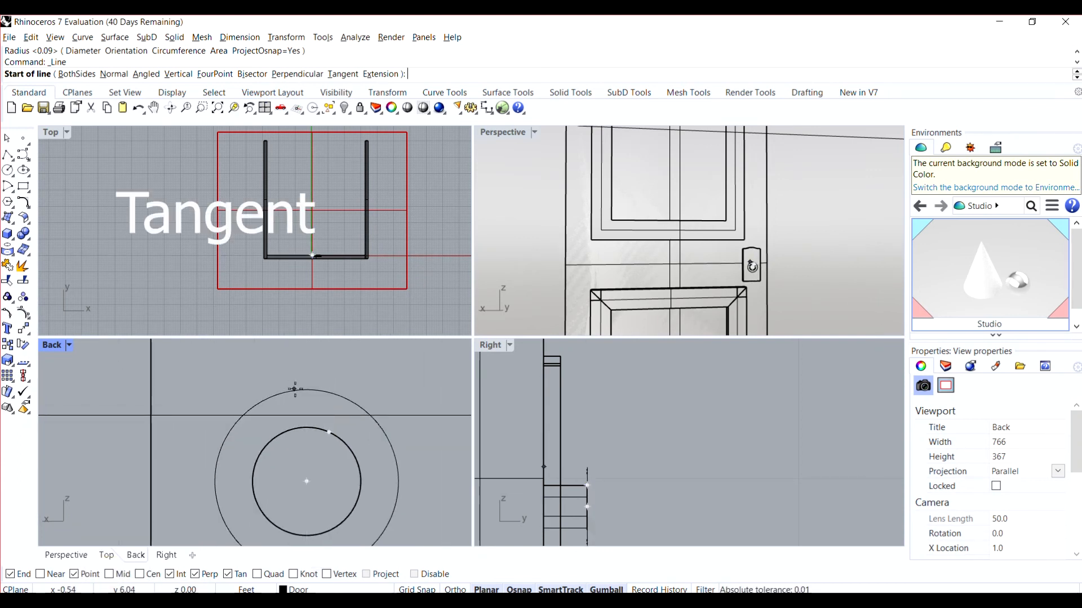
left_click(306, 389)
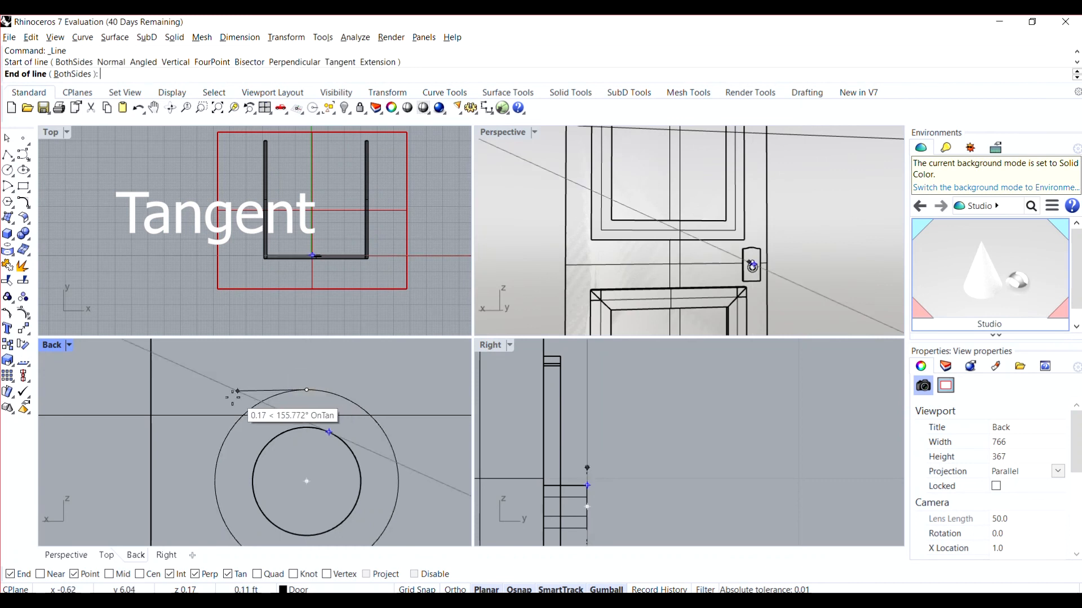
scroll(248, 390, "up", 4)
key("shift")
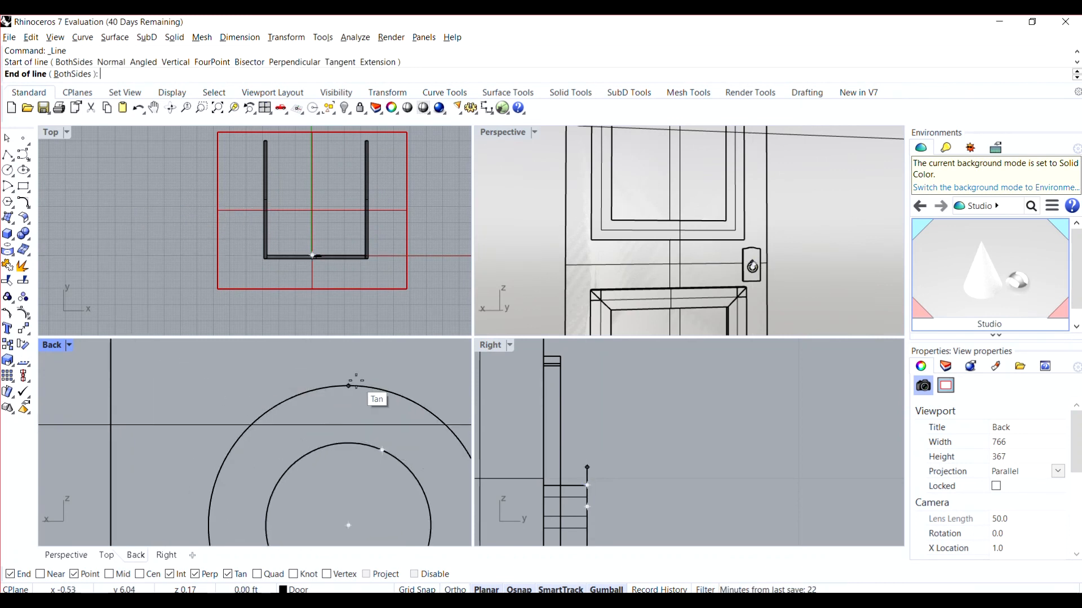
scroll(256, 387, "down", 1)
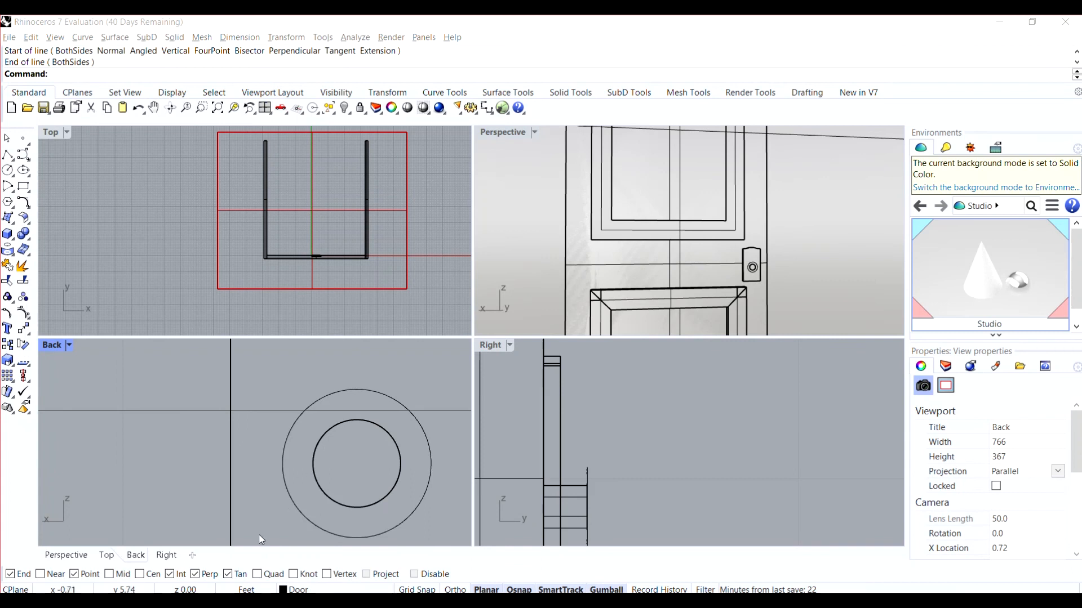
Step: Turn off the Int and Perp object snaps, keeping End, Point and Tan active, and leave the polyline command without drawing
left_click(8, 156)
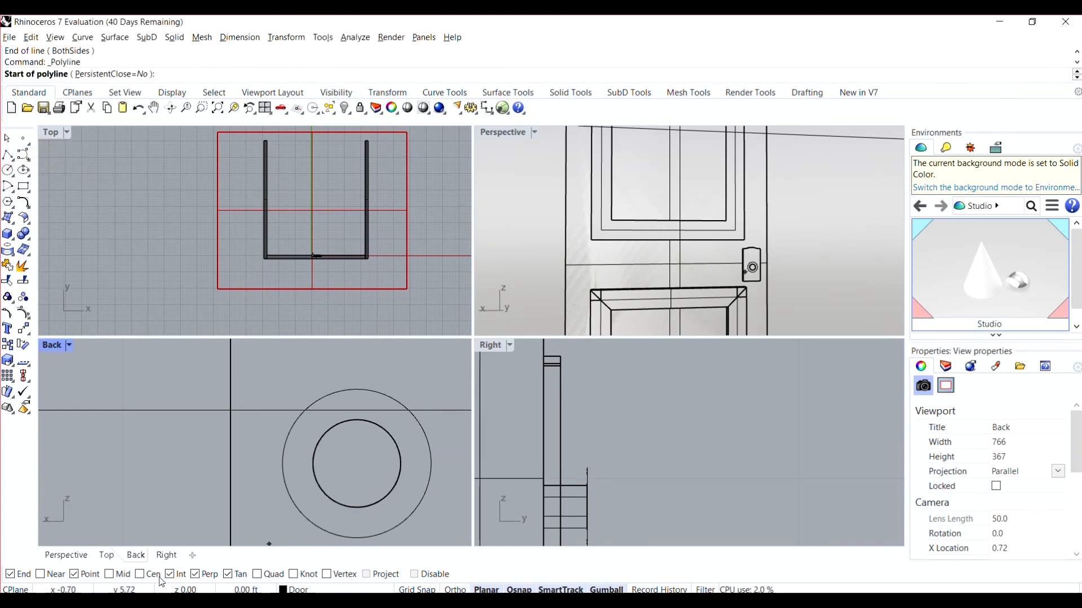
left_click(109, 574)
scroll(331, 398, "down", 5)
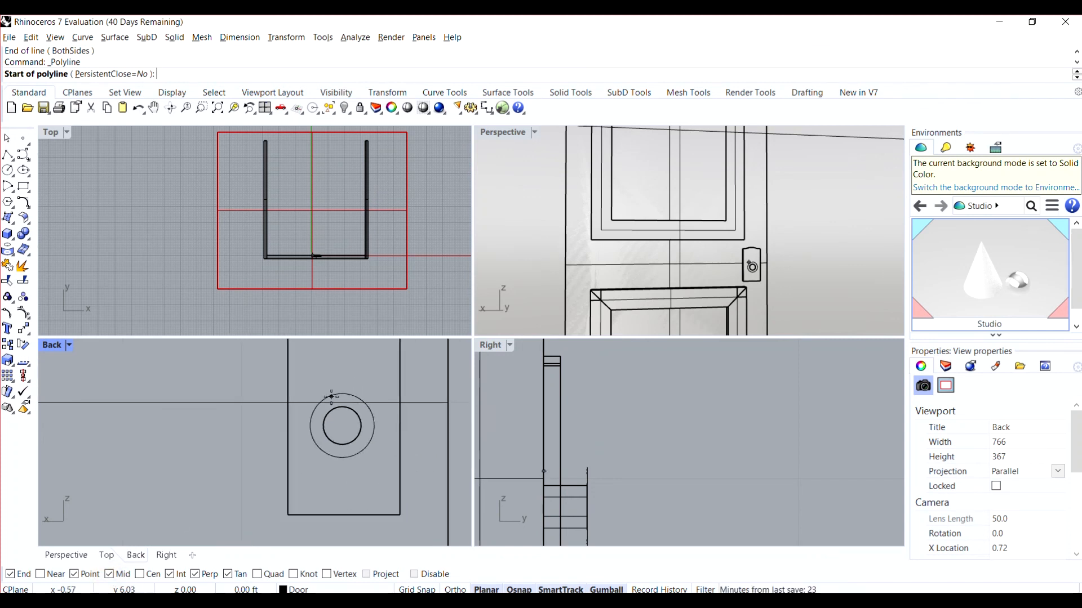
scroll(653, 295, "up", 2)
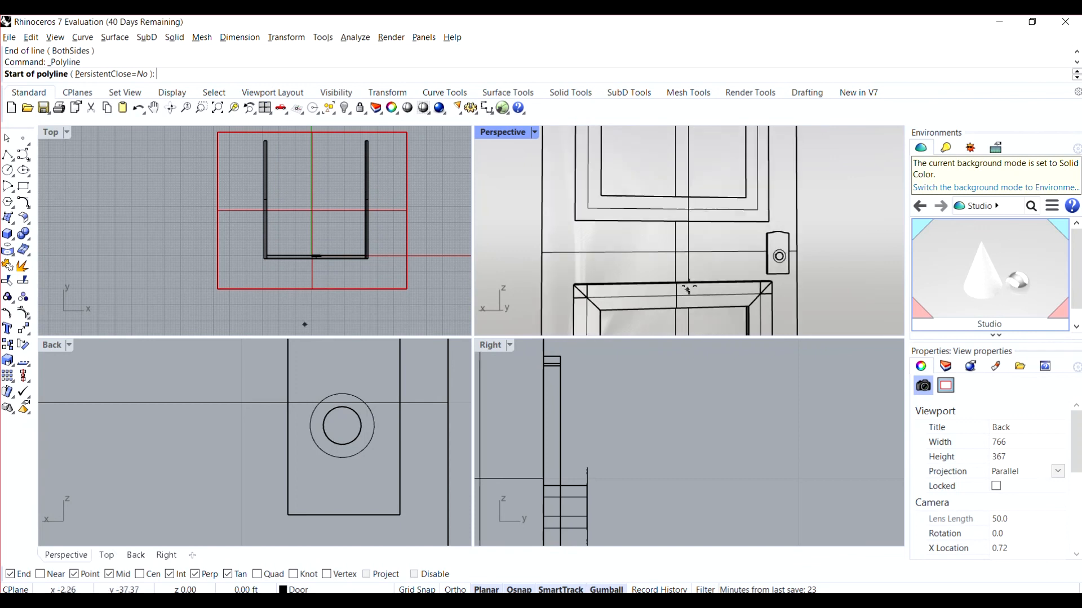
scroll(339, 437, "up", 2)
scroll(339, 437, "up", 4)
scroll(358, 357, "down", 4)
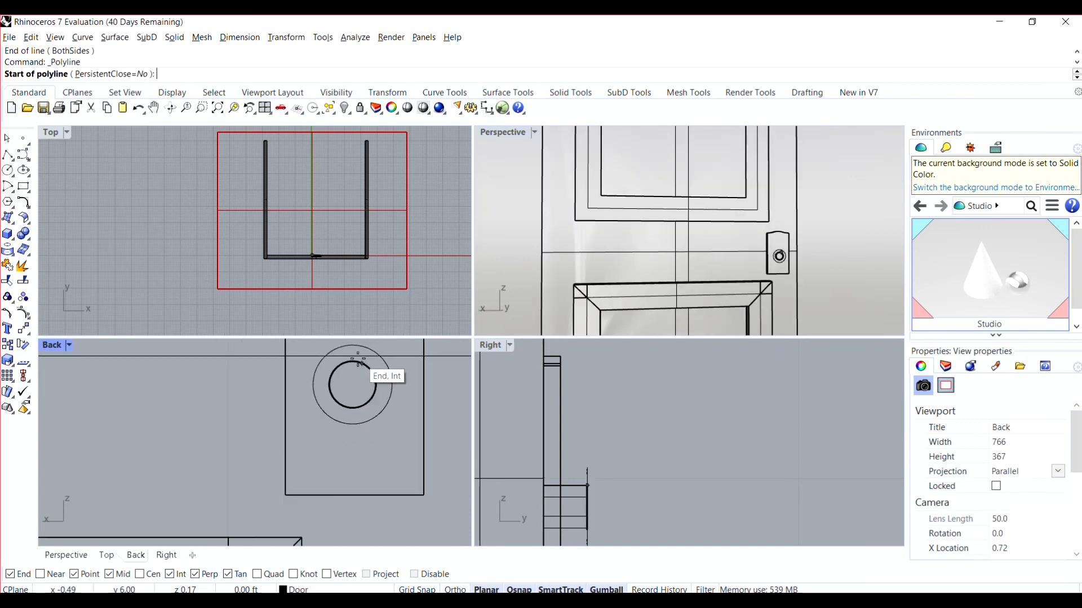
scroll(353, 356, "down", 3)
scroll(352, 352, "up", 5)
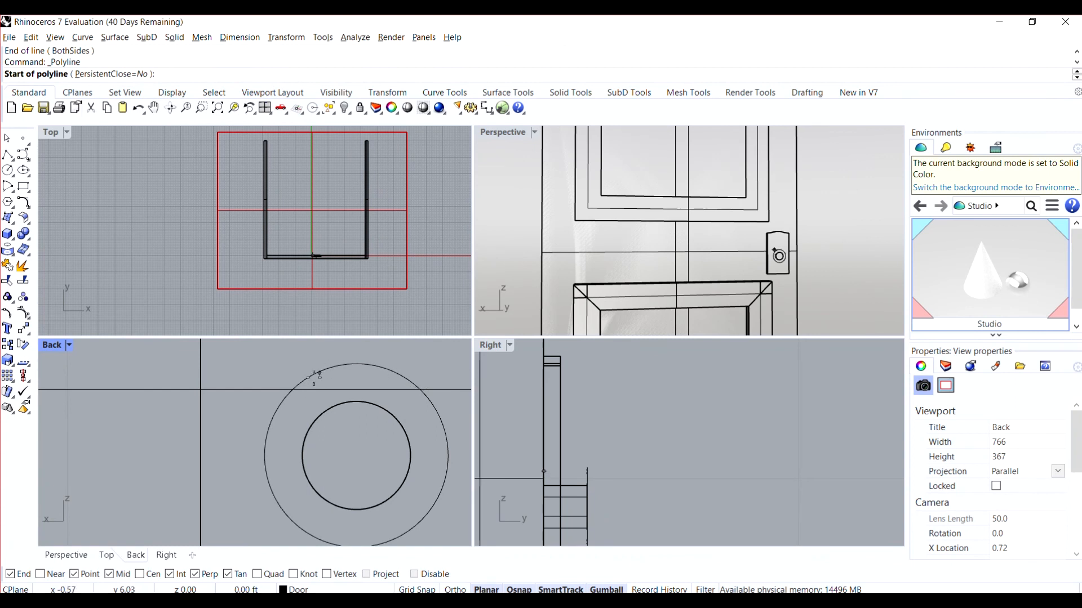
left_click(169, 574)
left_click(194, 574)
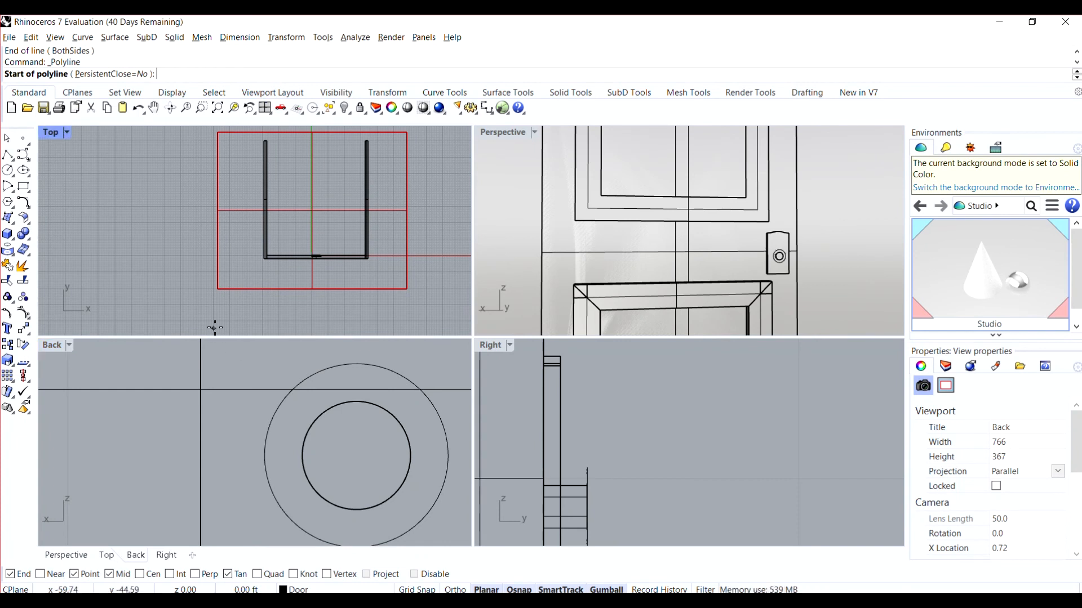
key("Escape")
Step: Draw an open three-segment polyline for the lever's upper edge, from the larger circle's upper edge about 0.9 ft out past the plate
left_click(427, 404)
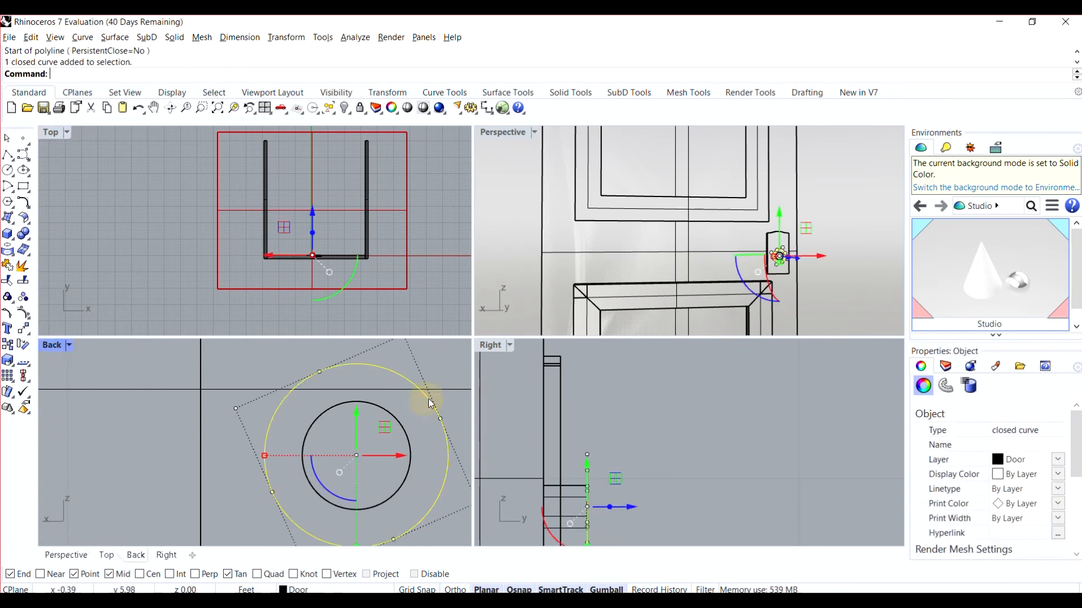
scroll(801, 266, "up", 5)
scroll(799, 266, "up", 7)
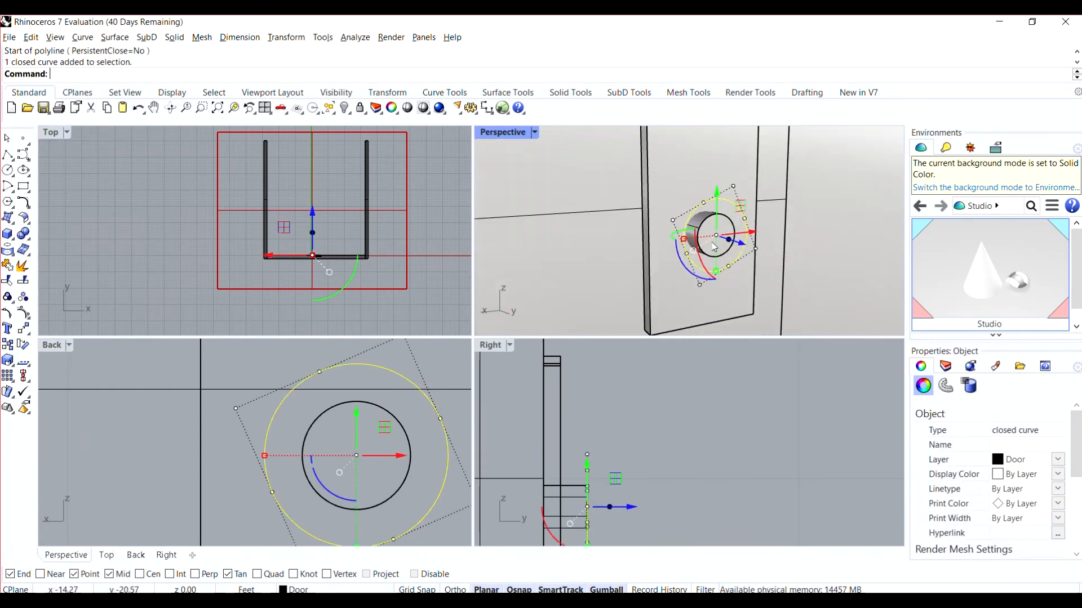
right_click_drag(711, 247, 730, 224)
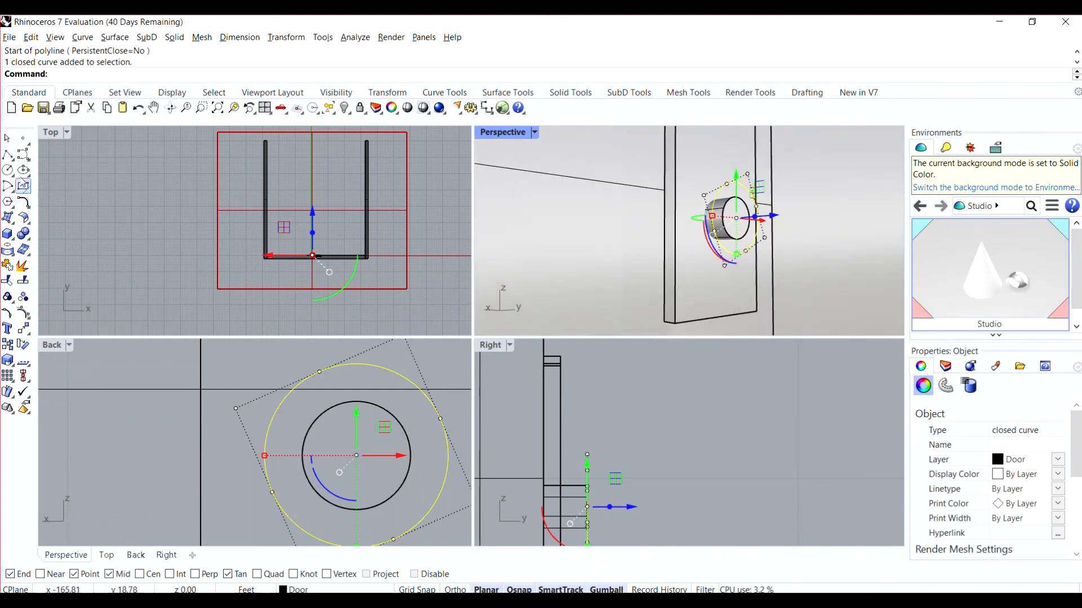
left_click(9, 156)
left_click(40, 161)
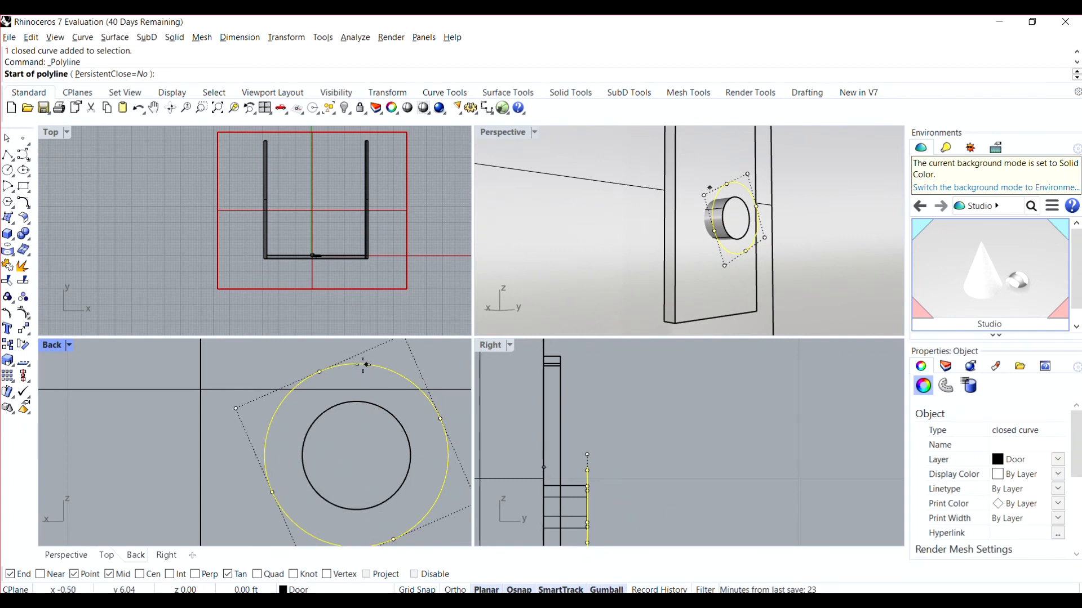
left_click(319, 372)
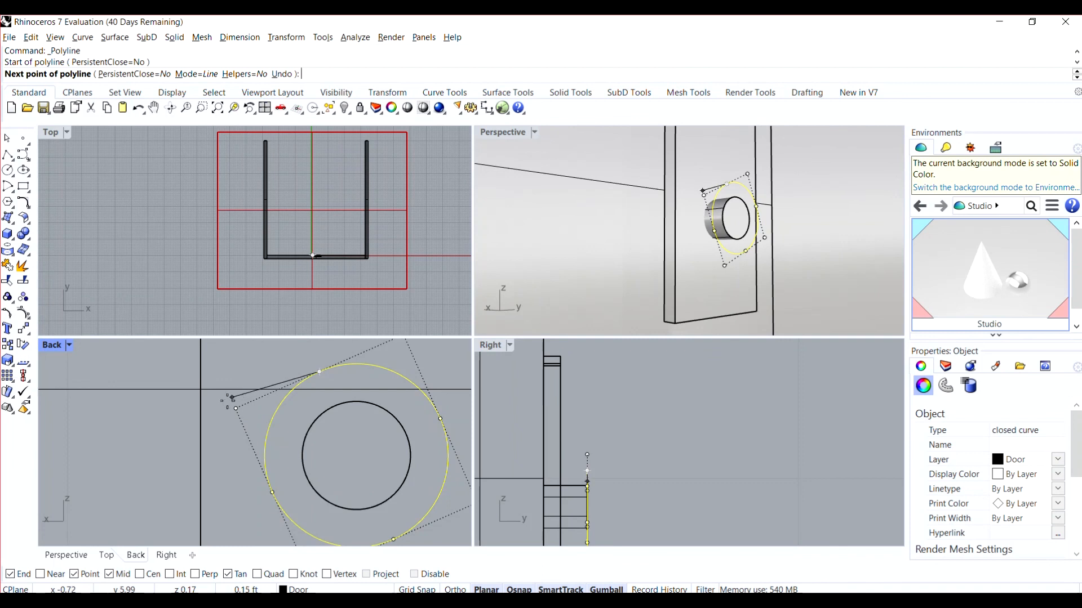
scroll(228, 399, "down", 5)
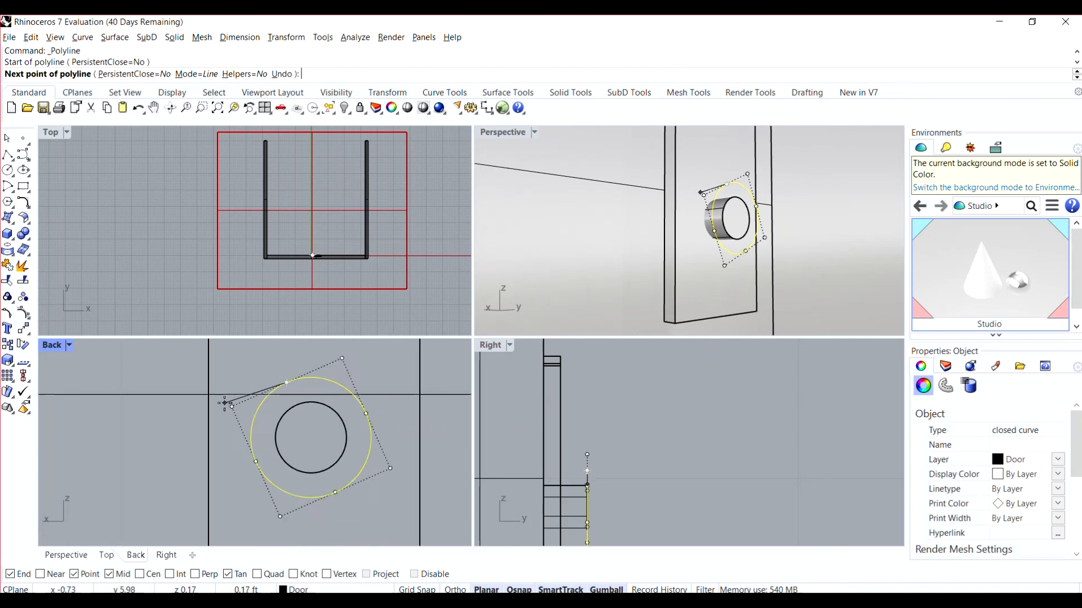
left_click(190, 411)
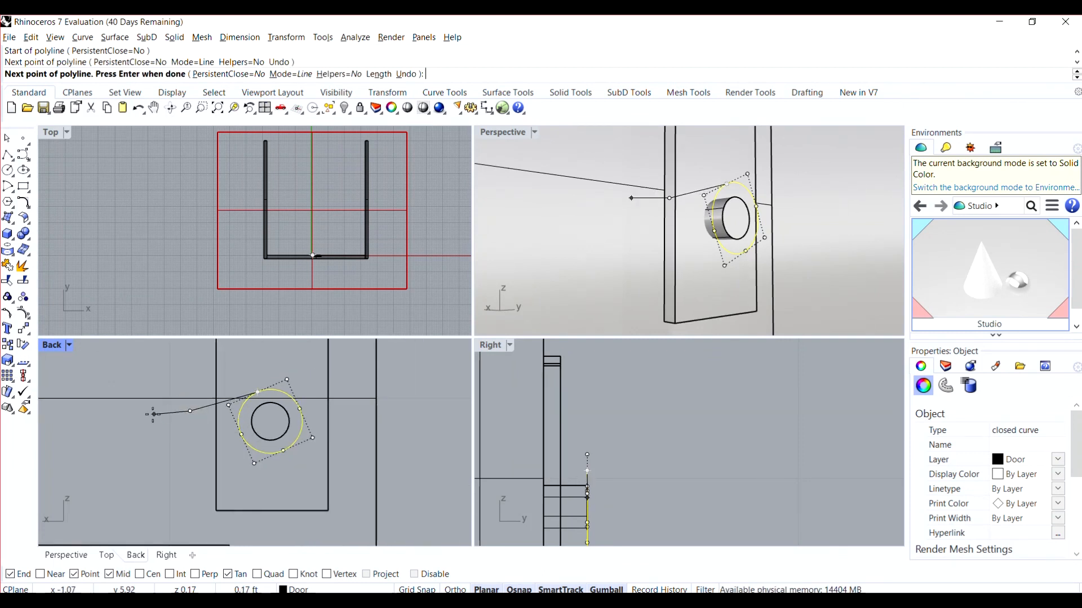
left_click(119, 413)
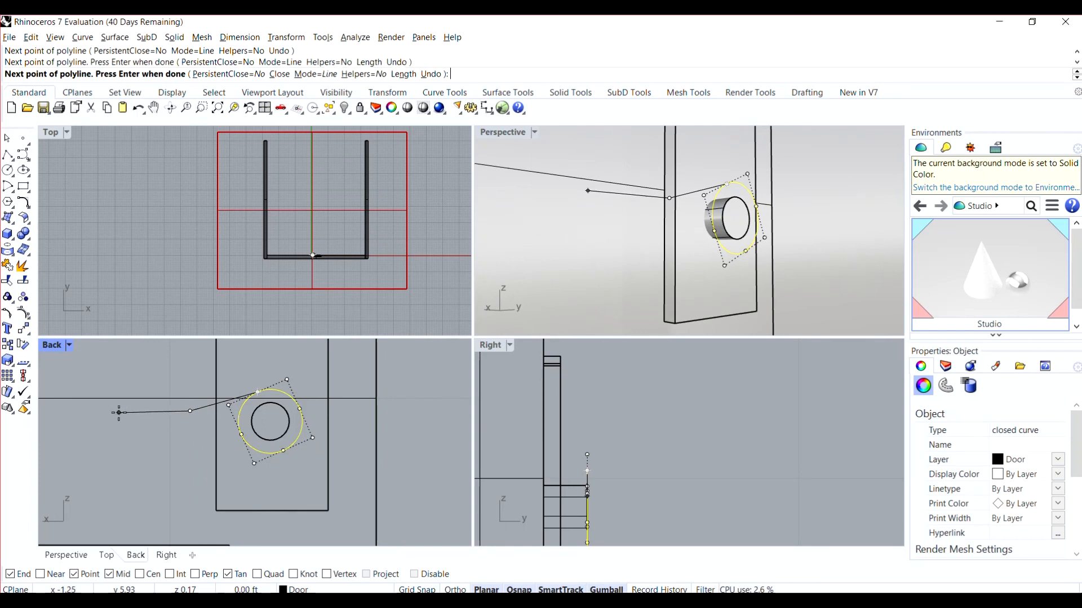
left_click(64, 414)
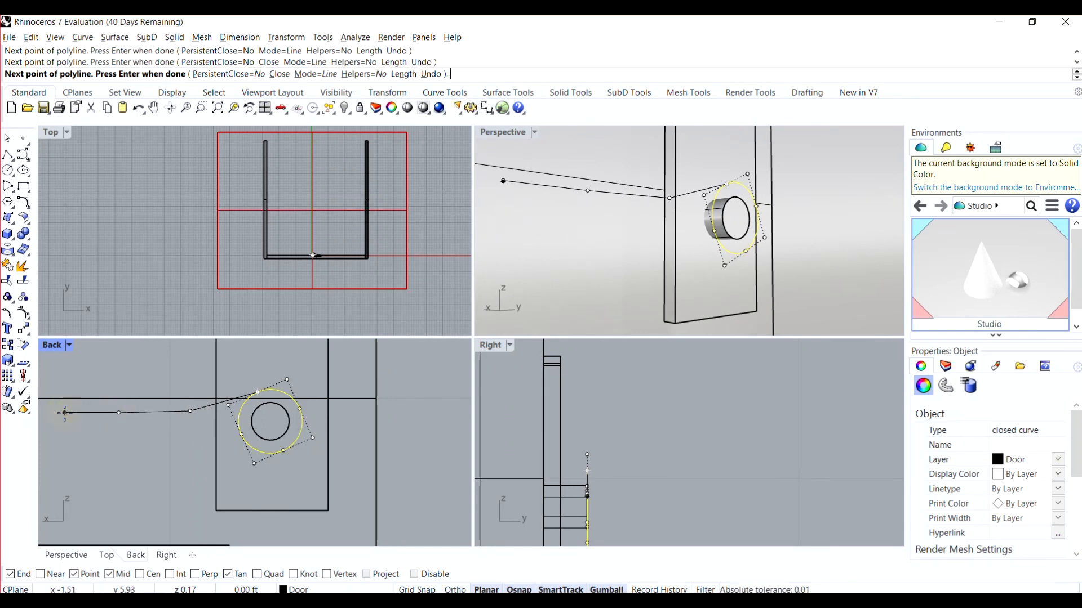
key("Return")
Step: Fillet the bend between the sloping segment and the nearly level segment of the lever polyline with radius 0.01
scroll(183, 422, "up", 6)
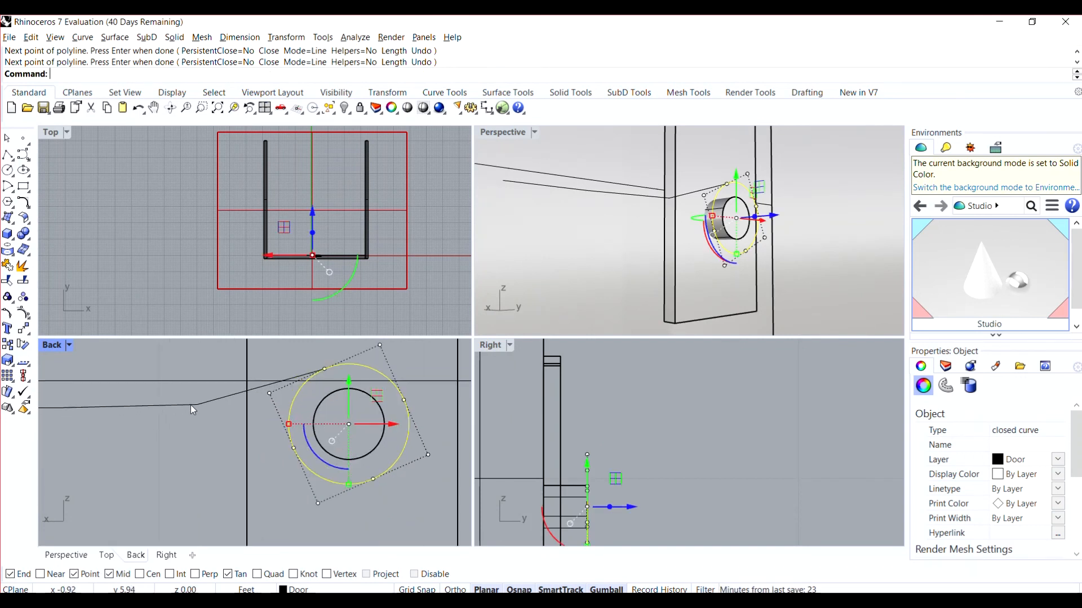
left_click(195, 404)
scroll(211, 409, "down", 4)
scroll(212, 409, "down", 2)
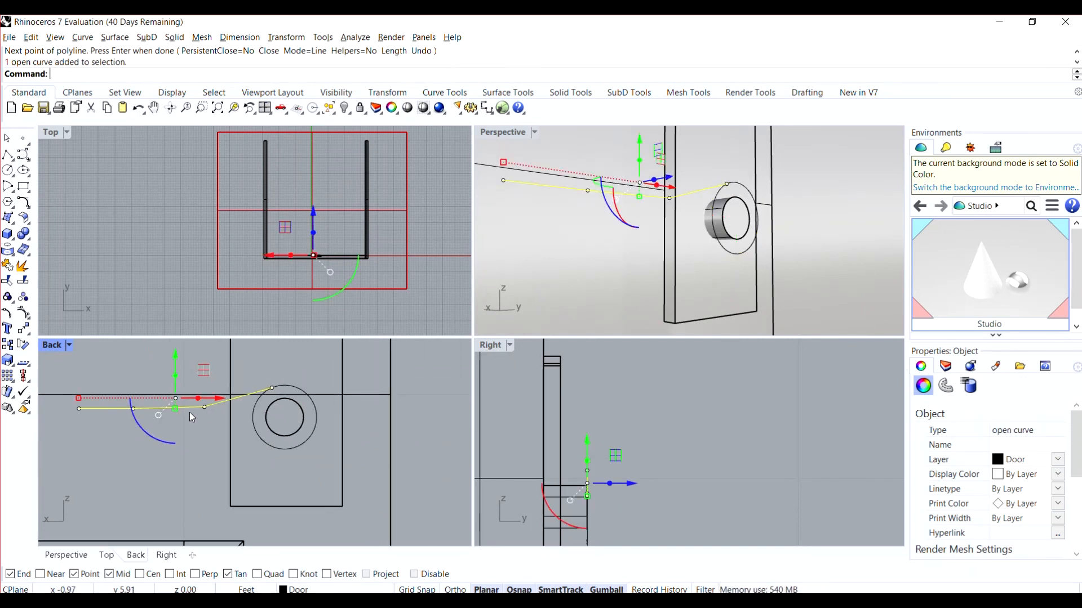
left_click(190, 418)
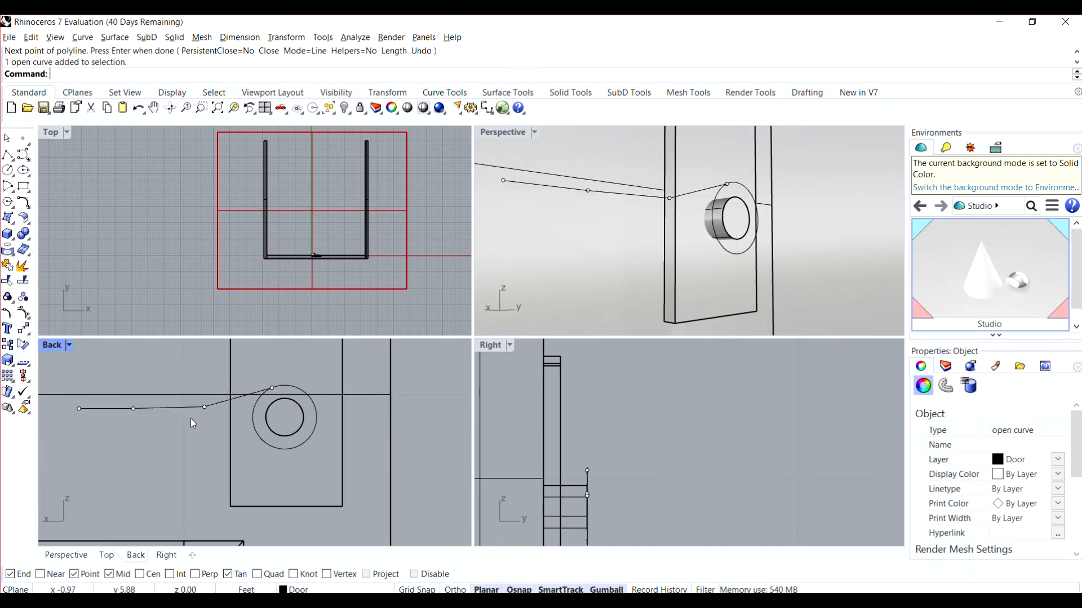
left_click(82, 37)
mouse_move(143, 283)
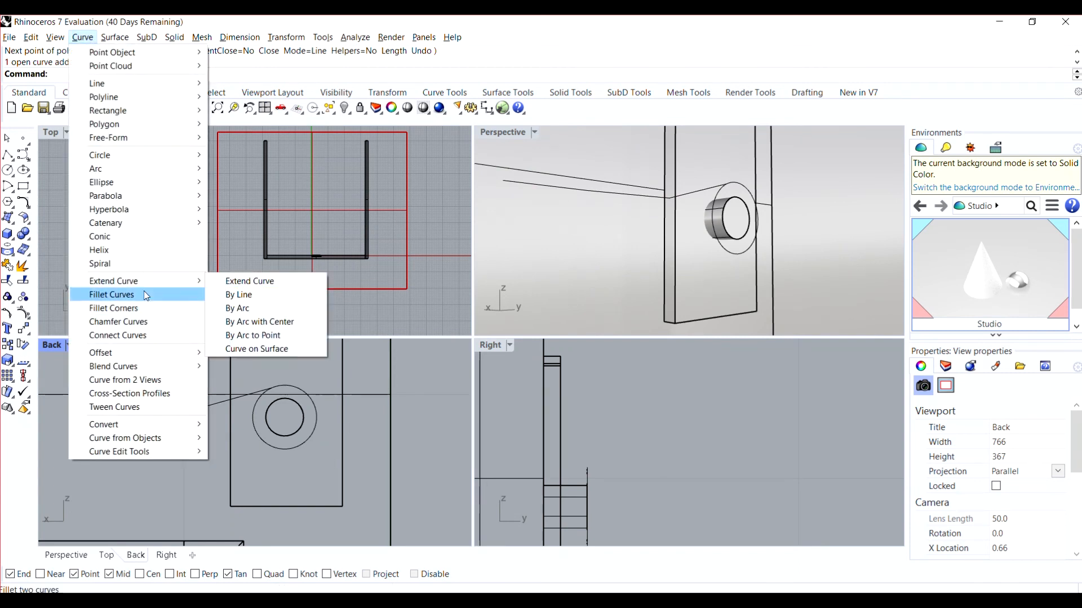
left_click(145, 295)
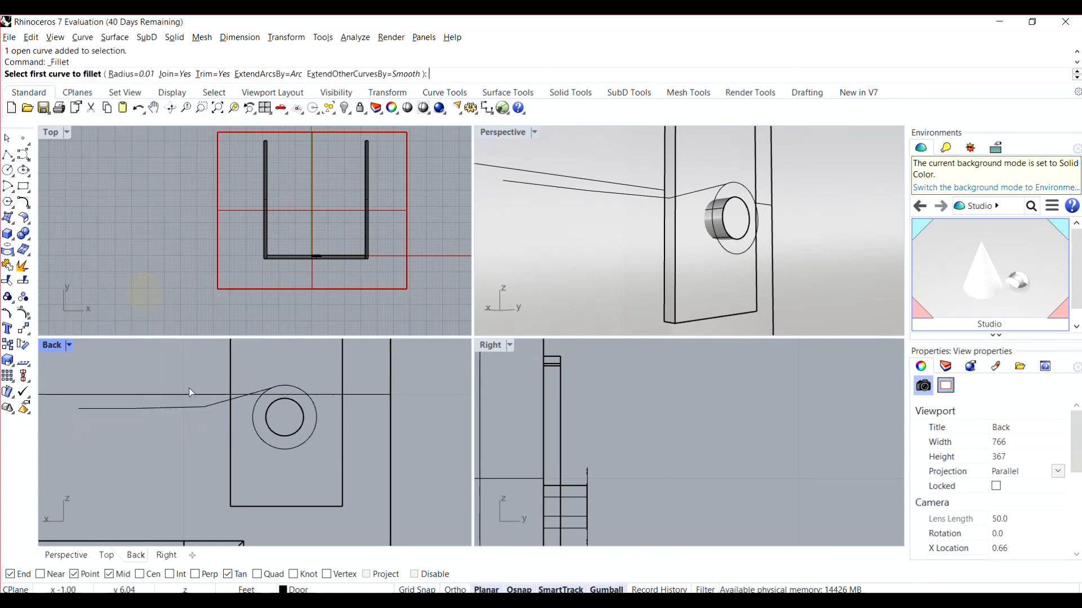
left_click(216, 403)
left_click(187, 405)
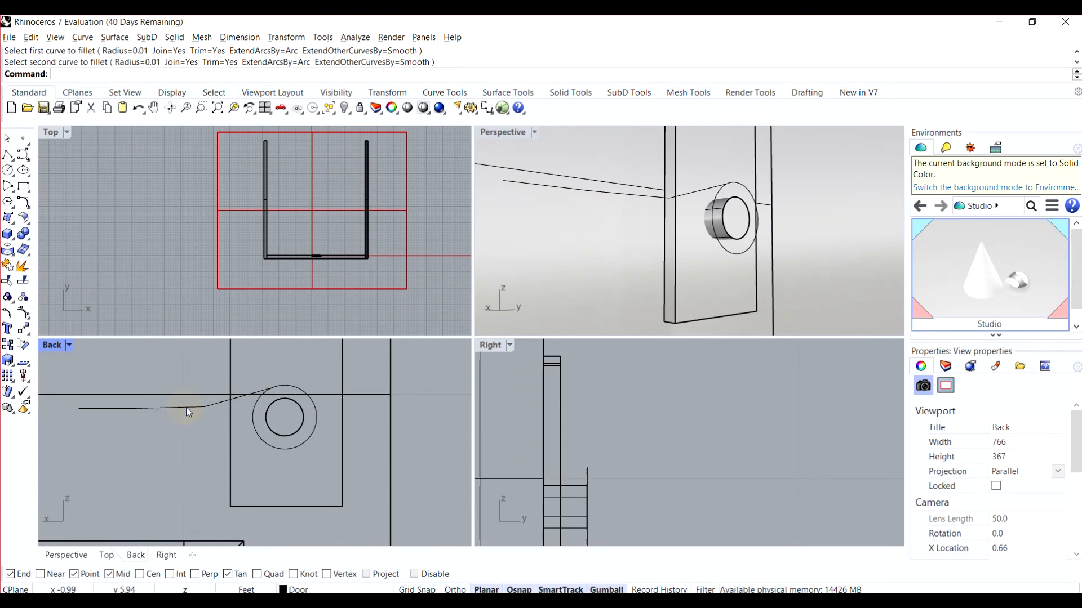
Step: Apply the 0.01 radius fillet once more to the bend in the lever polyline
scroll(186, 407, "up", 4)
key("Return")
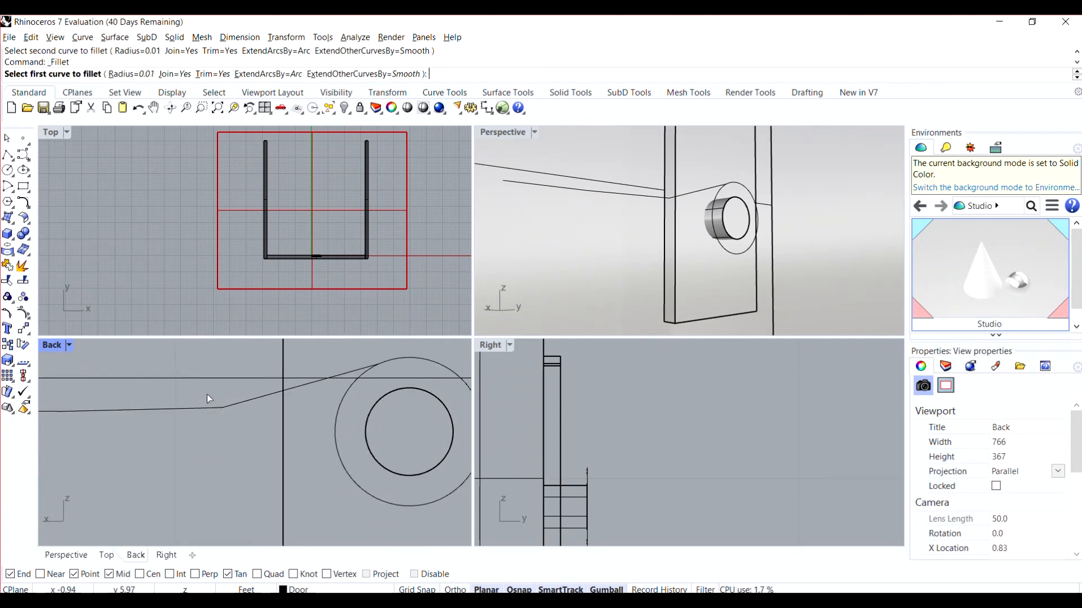
left_click(214, 409)
left_click(214, 412)
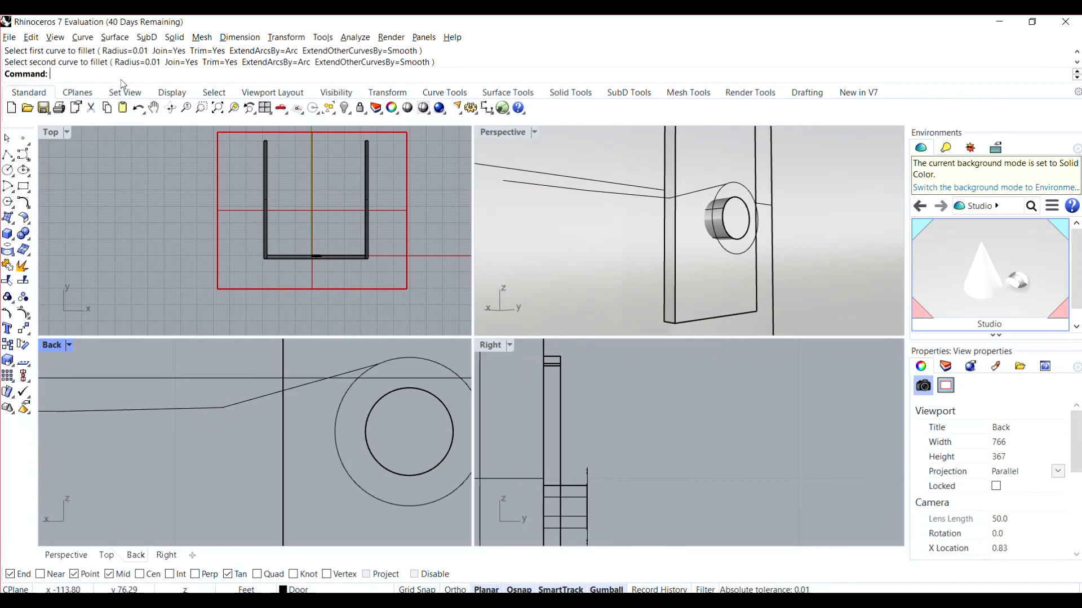
Step: Fillet the bend between the lever polyline's sloping and nearly level segments with radius 0.2
right_click(100, 201)
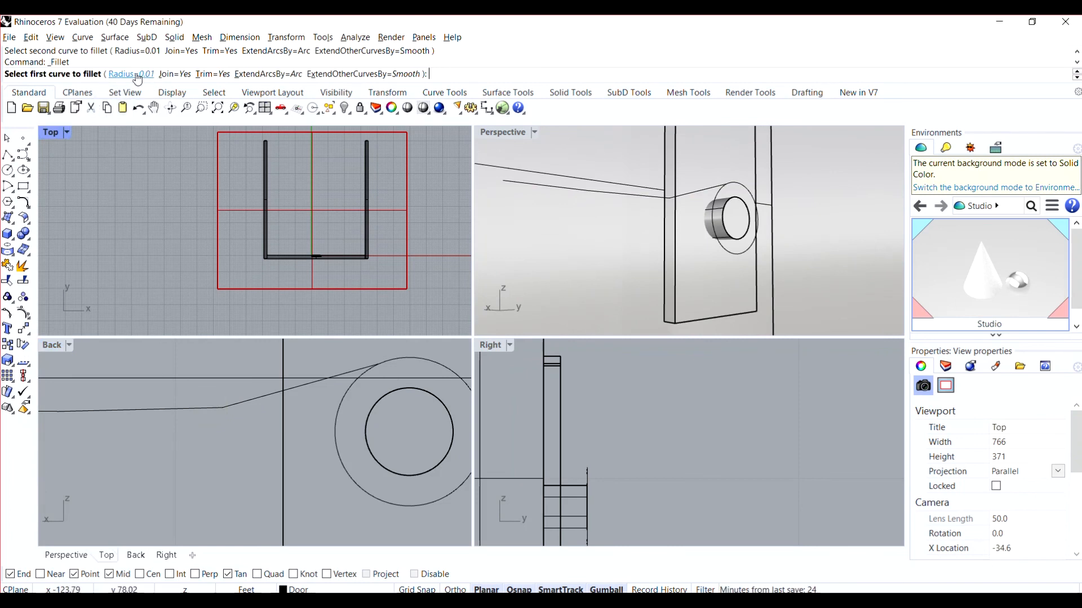
type("0.")
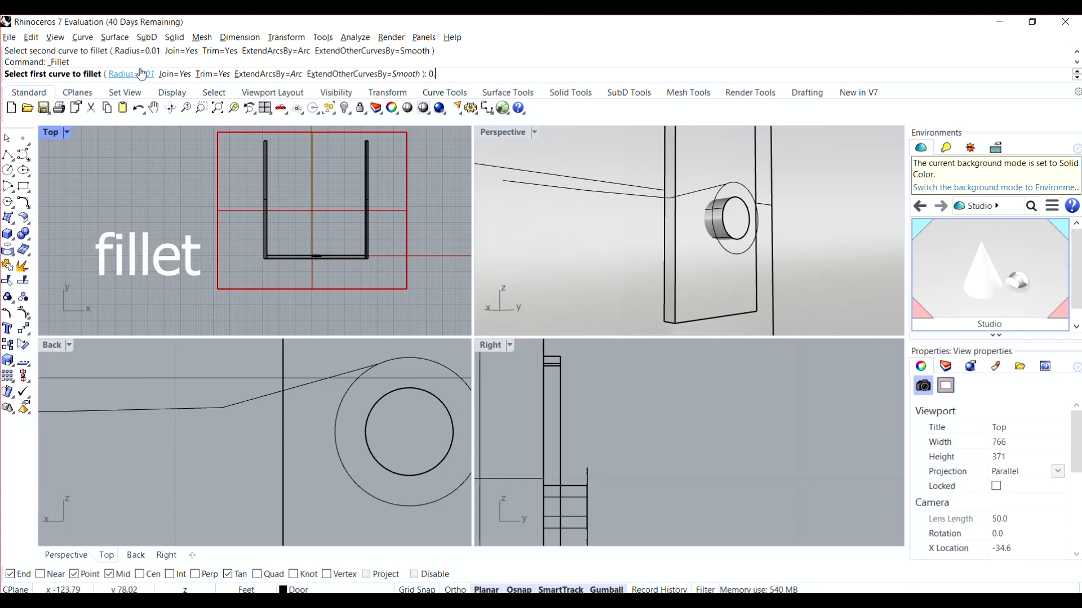
type("2")
key("Return")
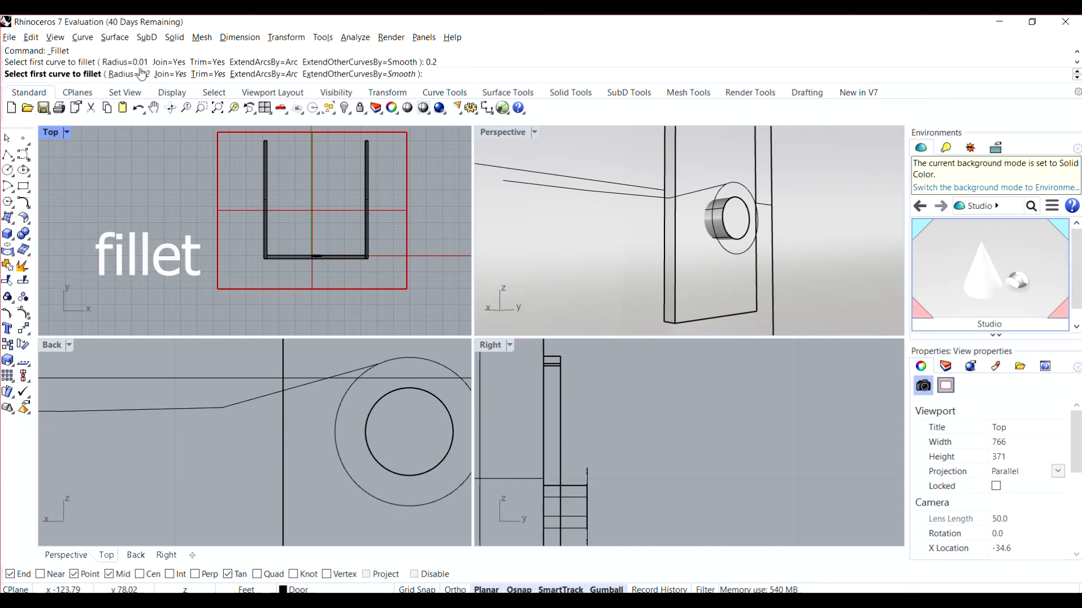
left_click(259, 397)
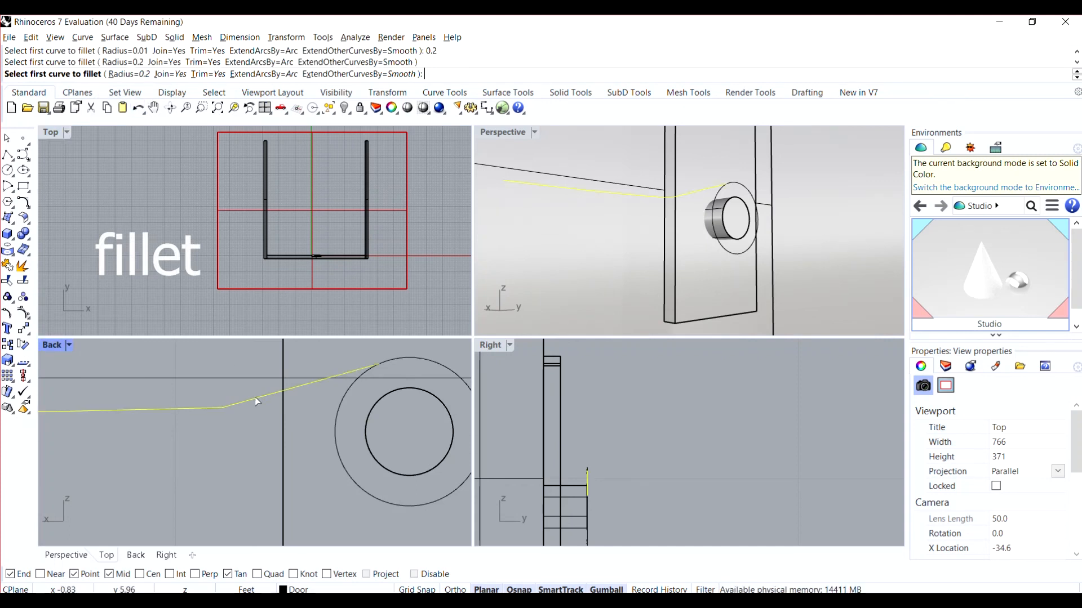
left_click(204, 408)
scroll(198, 419, "up", 8)
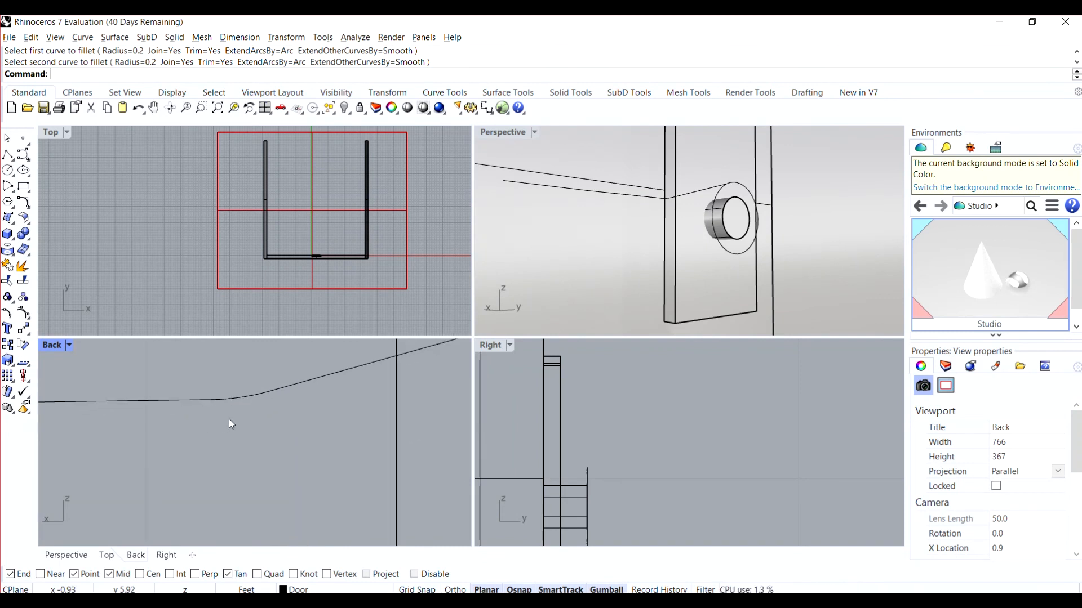
scroll(229, 416, "down", 10)
scroll(236, 411, "down", 5)
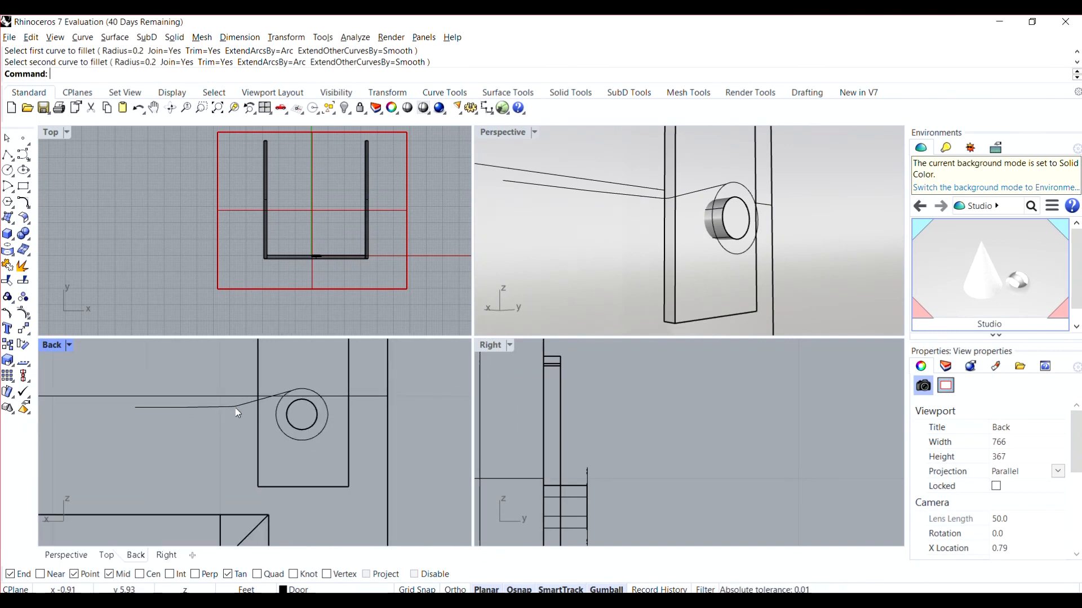
Step: Turn on the Cen object snap and mirror a copy of the lever's upper edge curve across a horizontal line through the circles' centre
left_click(237, 414)
key("a")
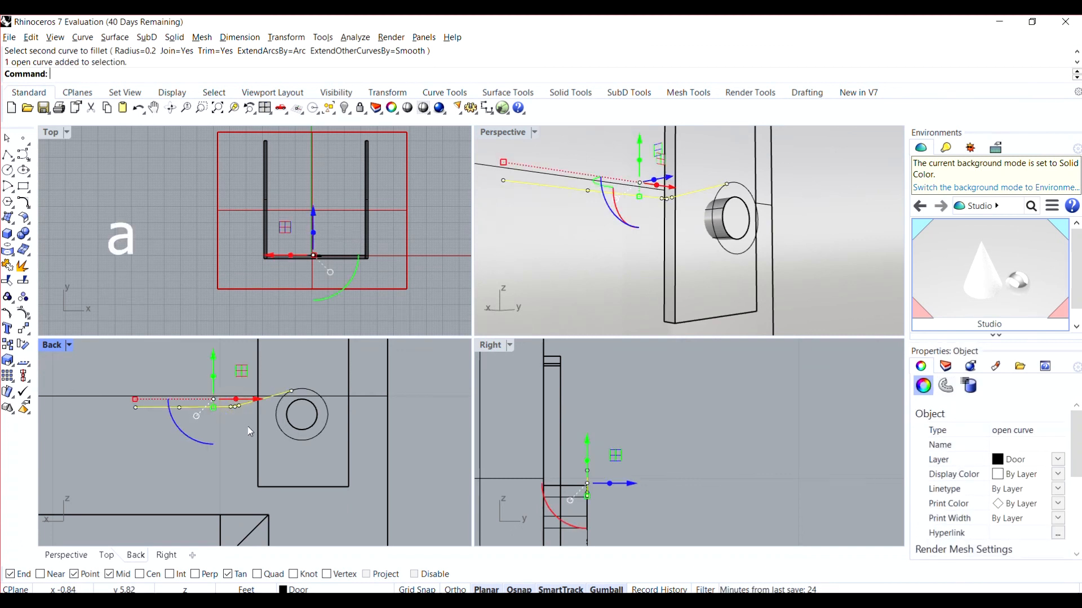
left_click(140, 575)
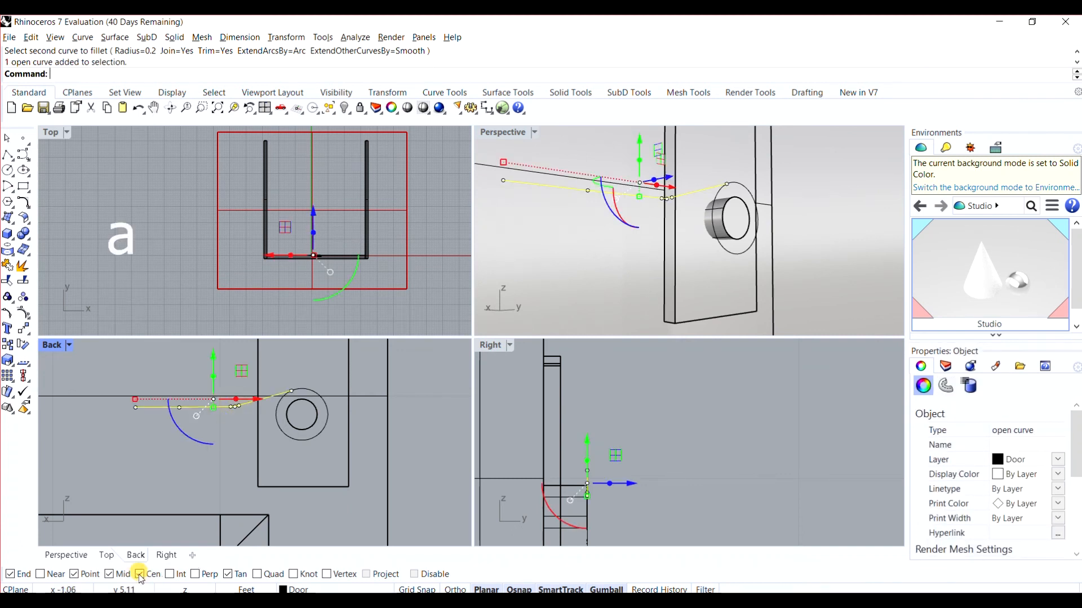
type("mirror")
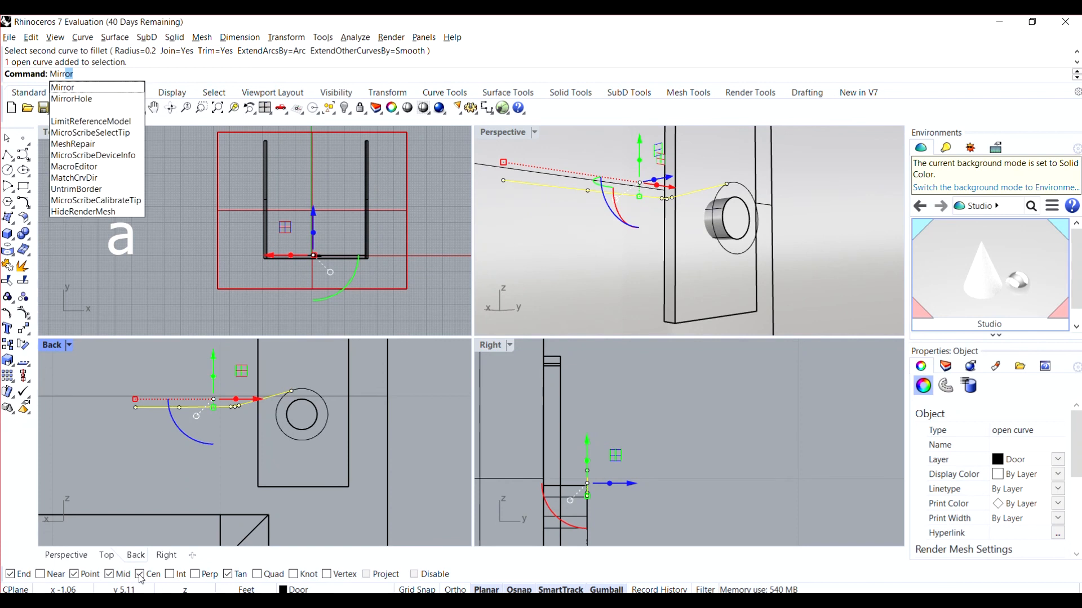
key("Return")
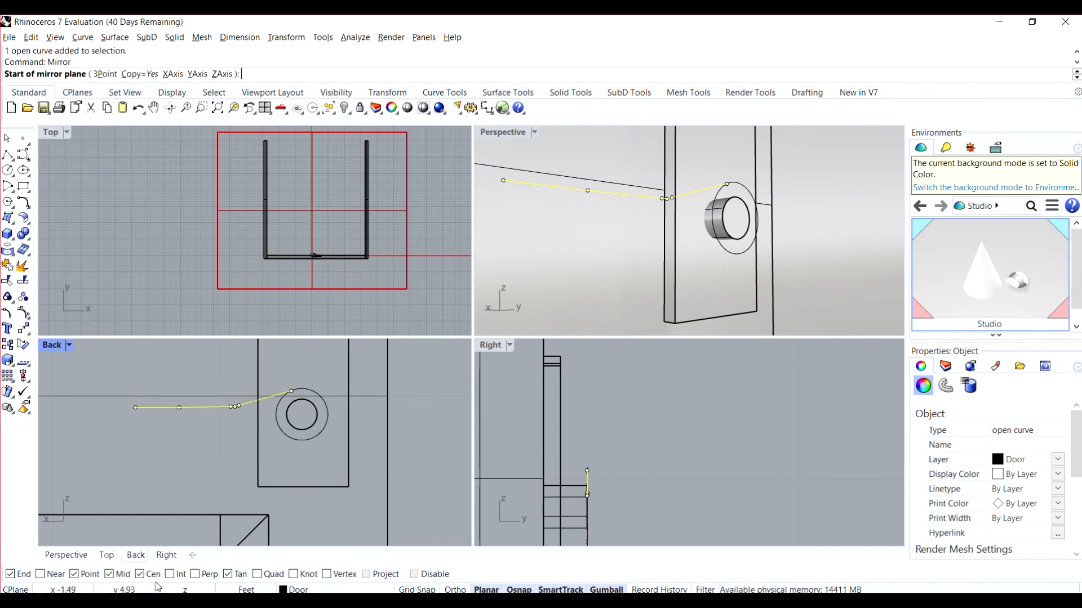
left_click(302, 414)
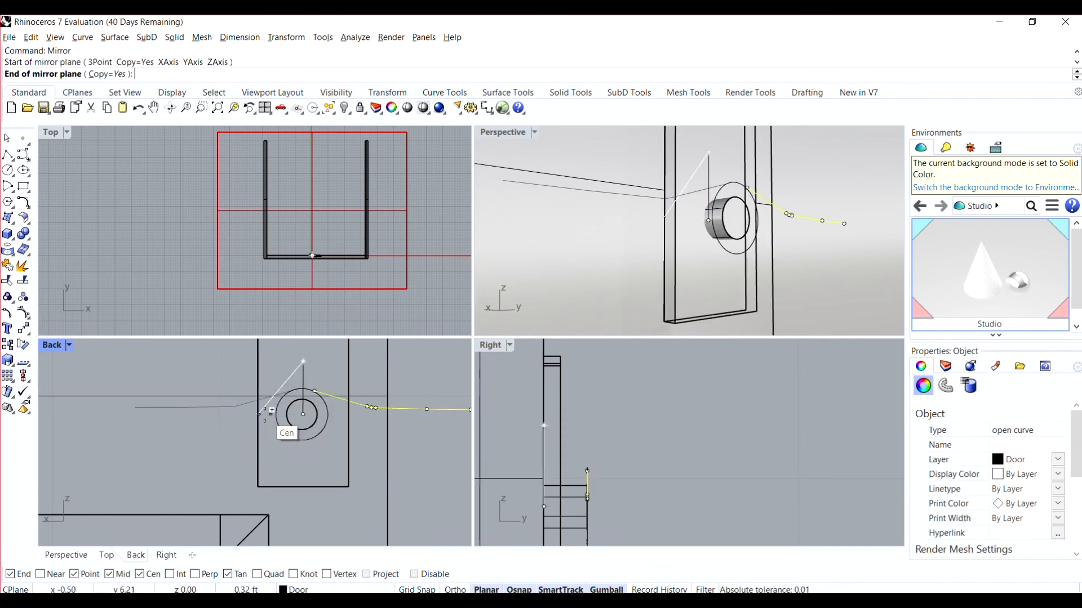
key("shift")
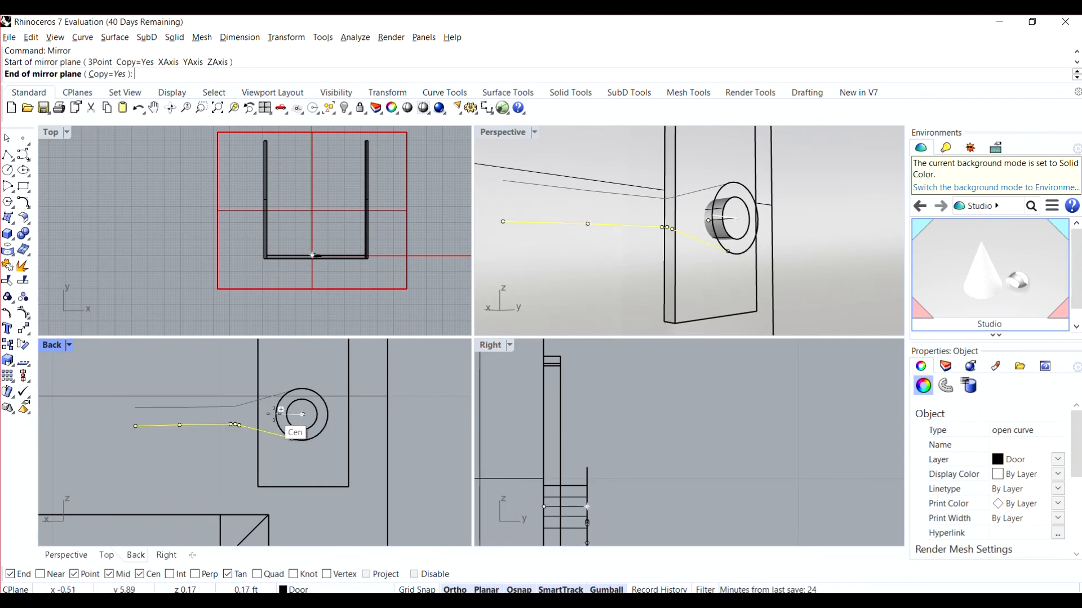
left_click(275, 419)
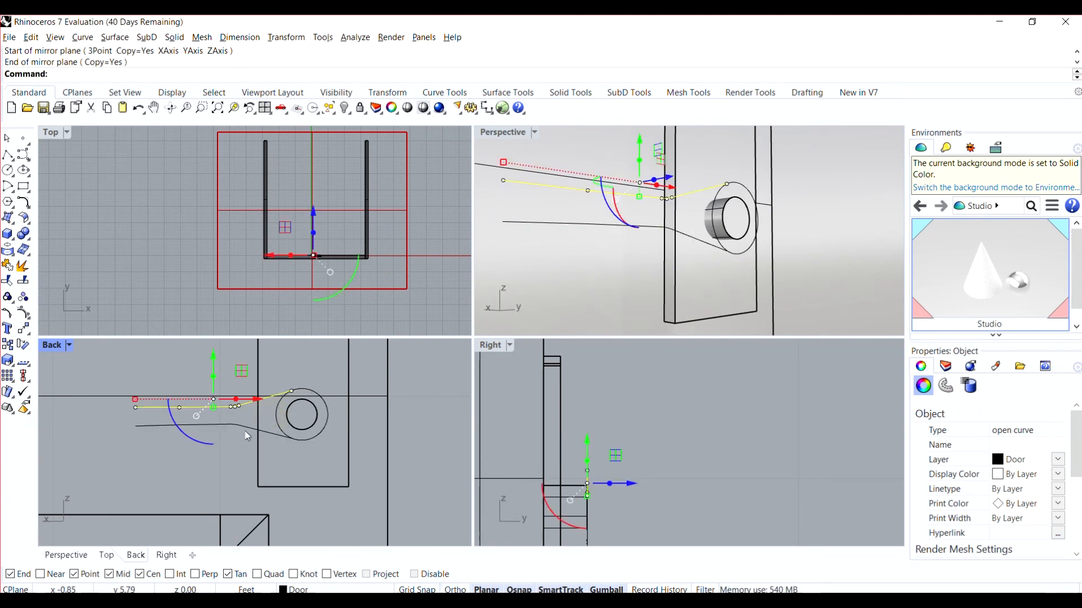
left_click(226, 438)
Step: Close the lever's free end with a start-end-point arc joining the outer ends of the upper and lower edges, bulging slightly outward
scroll(140, 414, "up", 5)
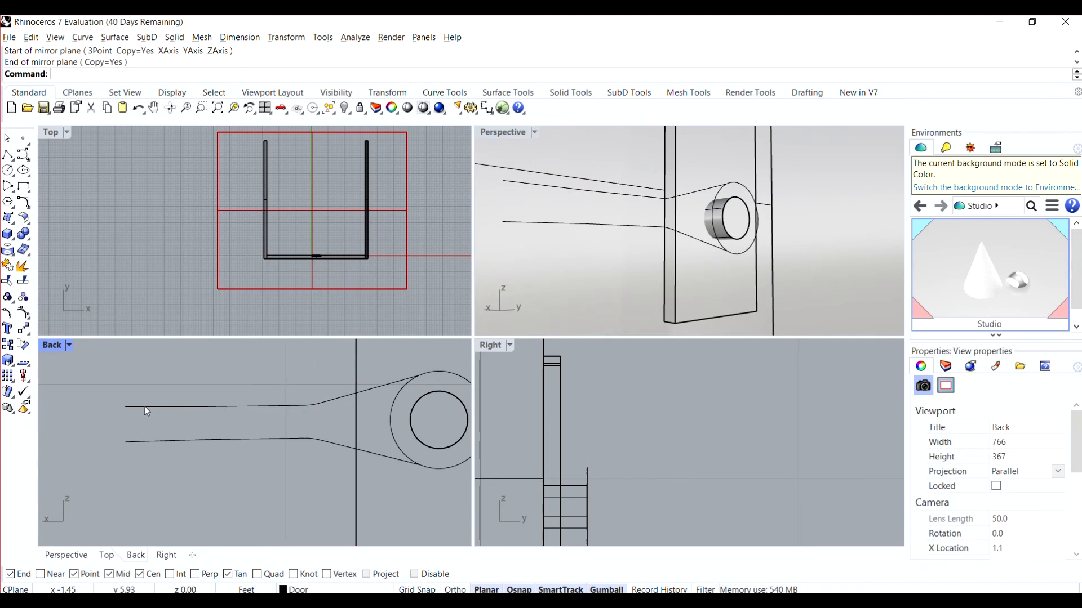
left_click(143, 407)
left_click(79, 424)
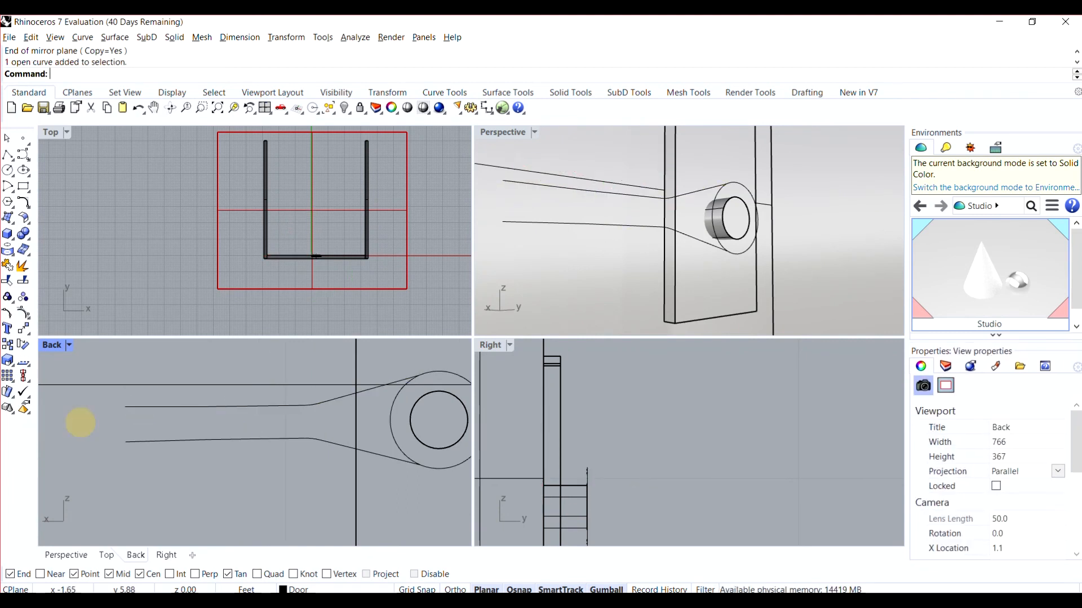
left_click(7, 186)
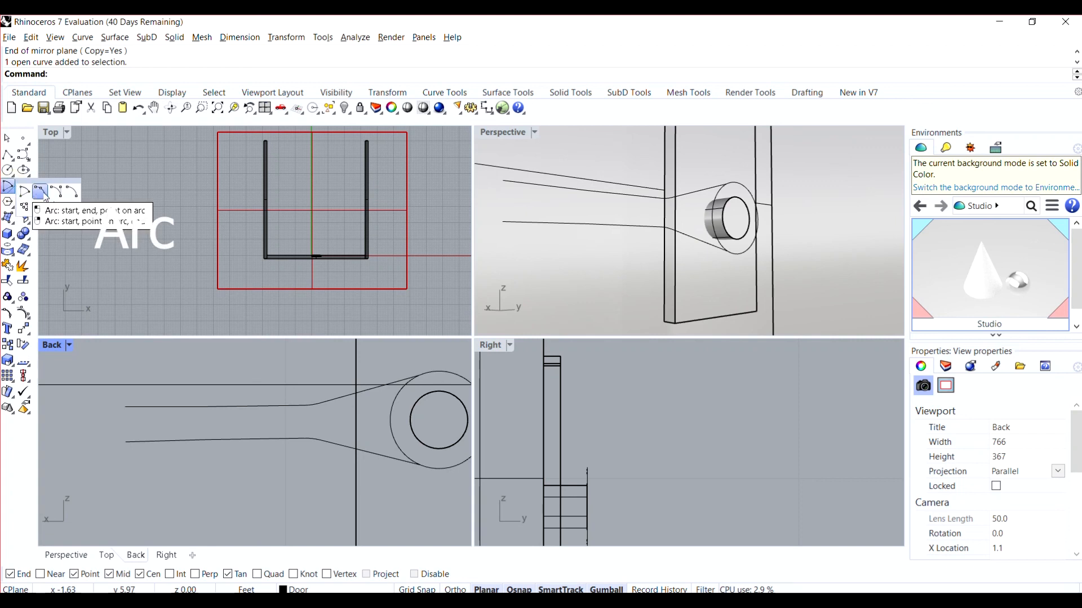
left_click(44, 195)
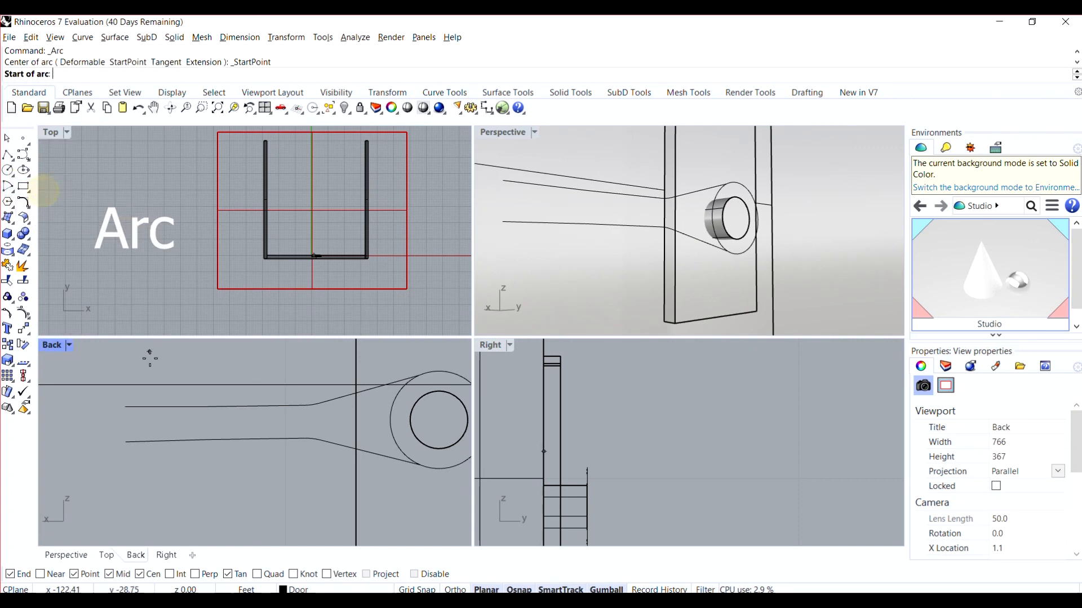
left_click(125, 407)
left_click(126, 442)
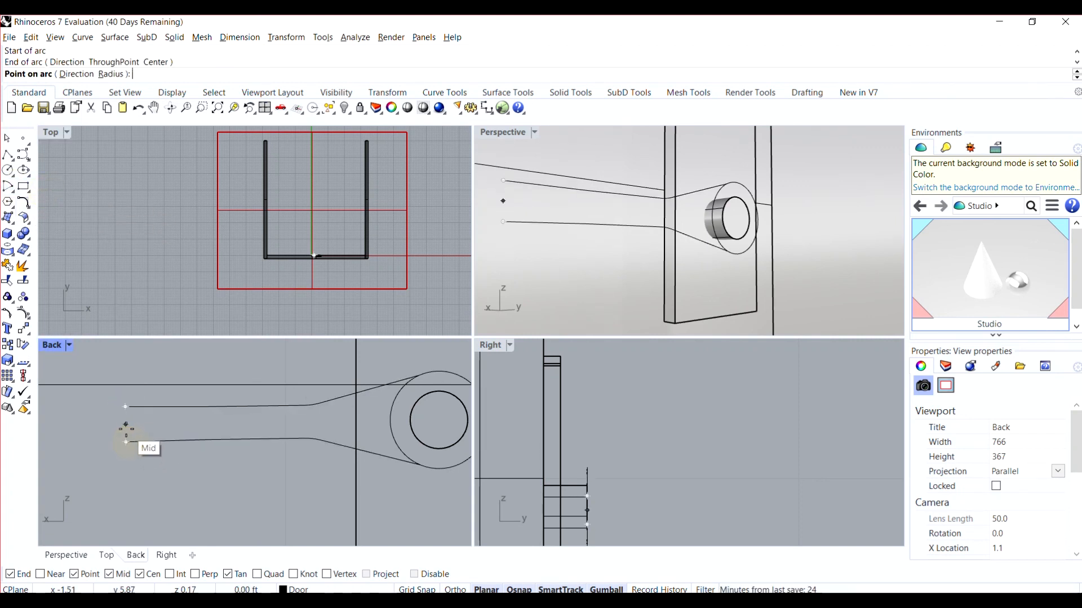
left_click(114, 423)
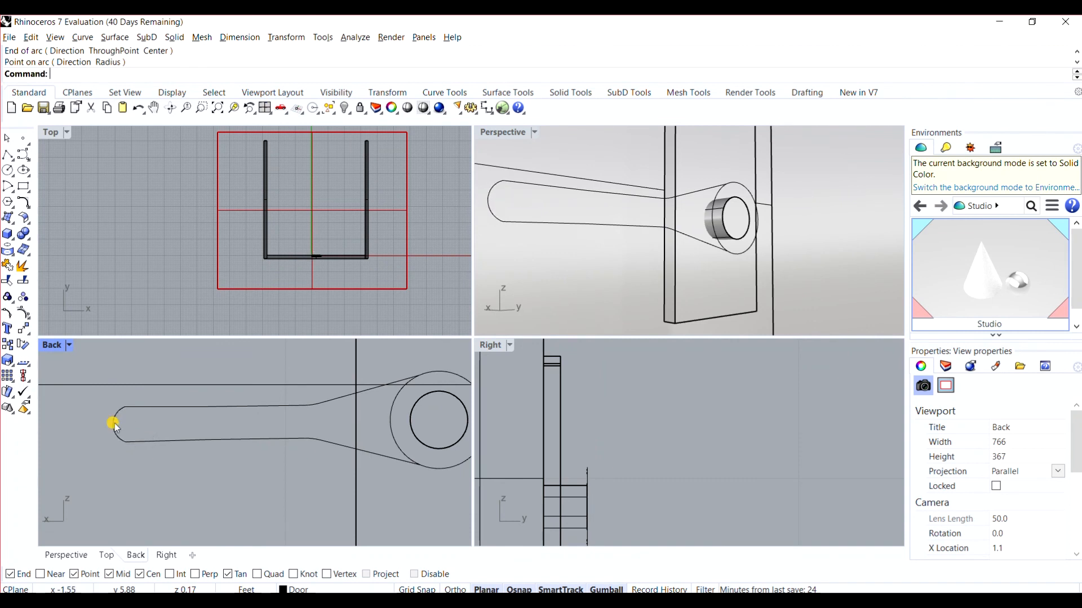
Step: Trim away the part of the larger circle between the lever's upper and lower edges, using both edge curves as cutting objects
scroll(118, 417, "down", 3)
scroll(307, 445, "up", 3)
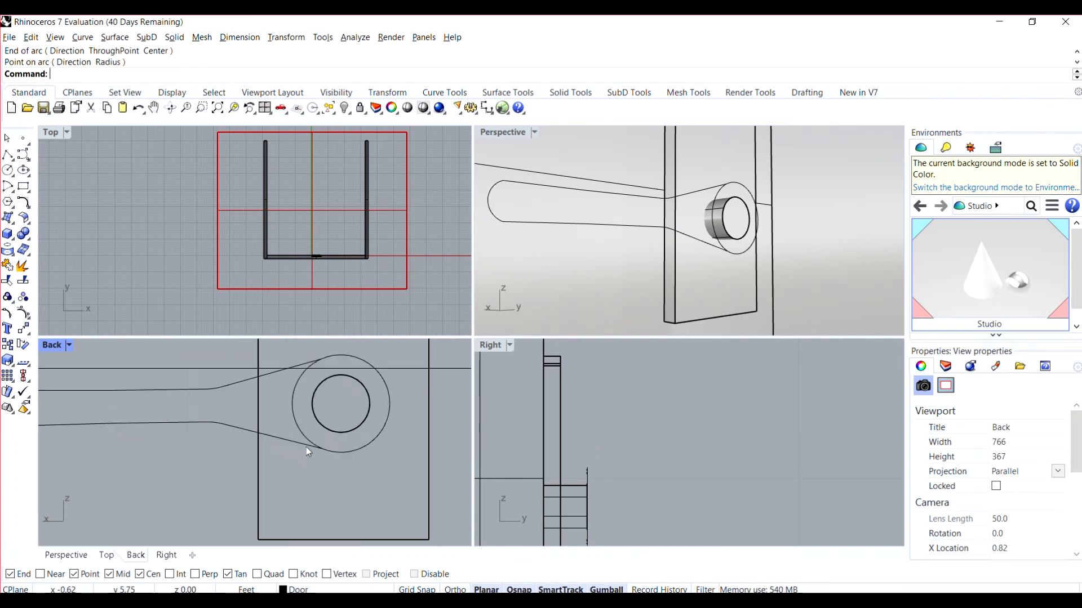
left_click(331, 453)
left_click(392, 516)
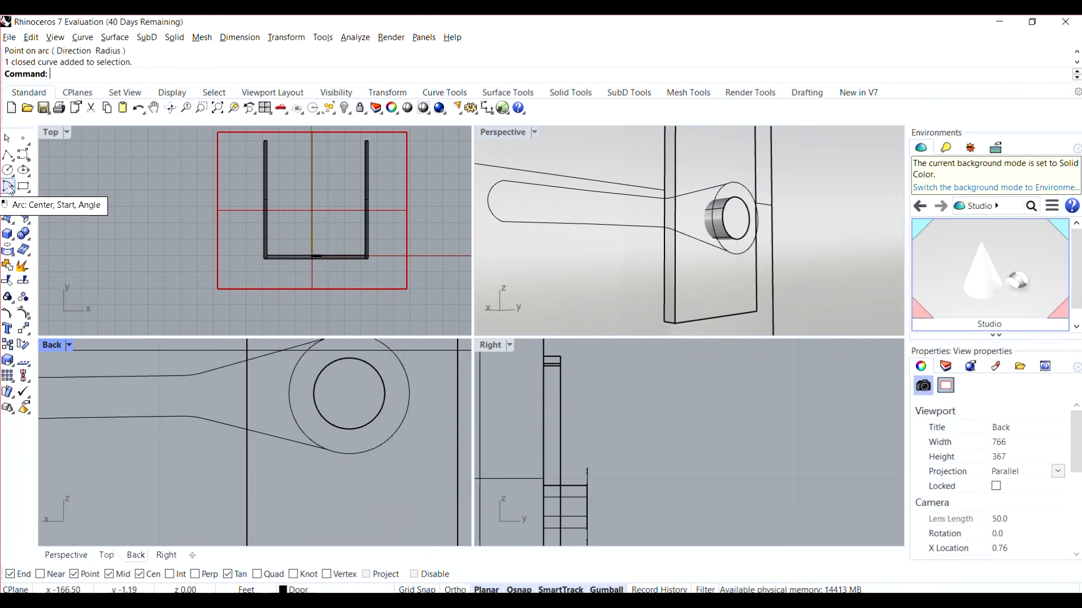
left_click(9, 280)
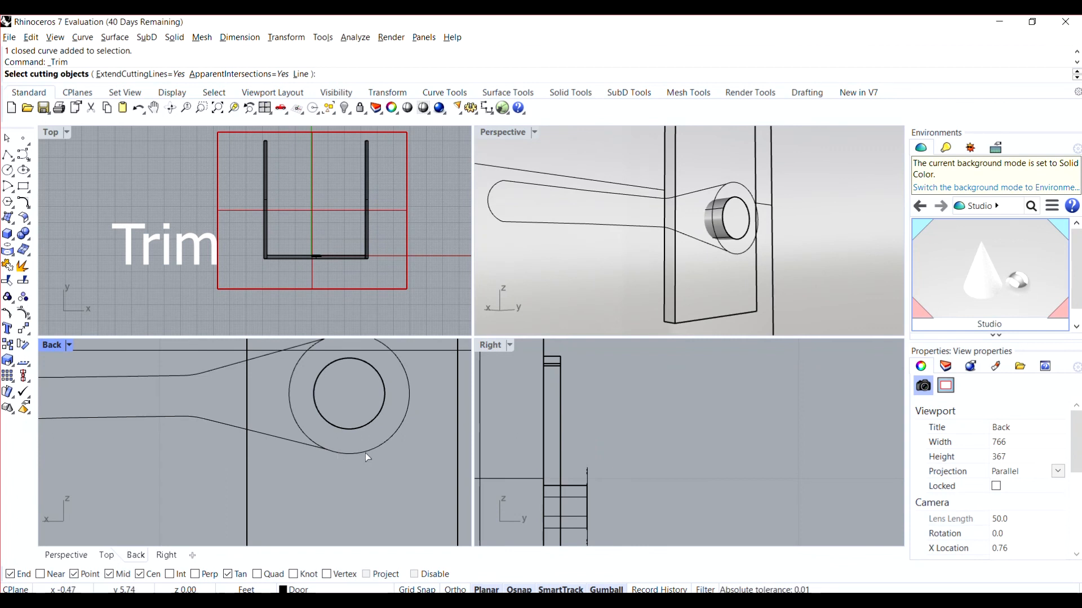
left_click(299, 443)
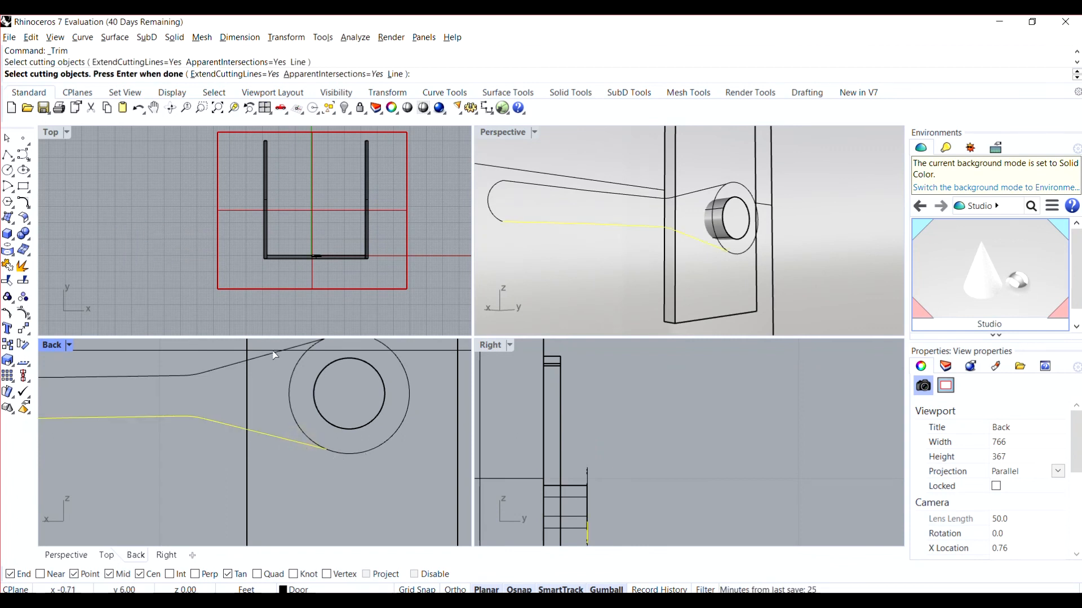
left_click(274, 353)
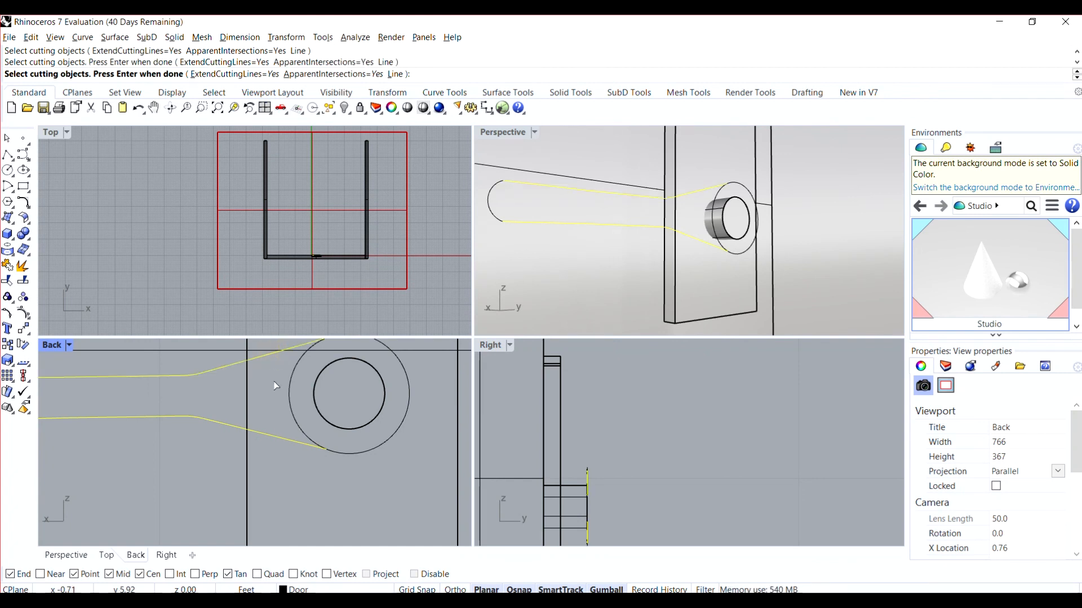
key("Return")
left_click(289, 388)
Step: Trim off the leftover arc stub where the lower lever edge meets the larger circle, and finish trimming
scroll(293, 406, "down", 3)
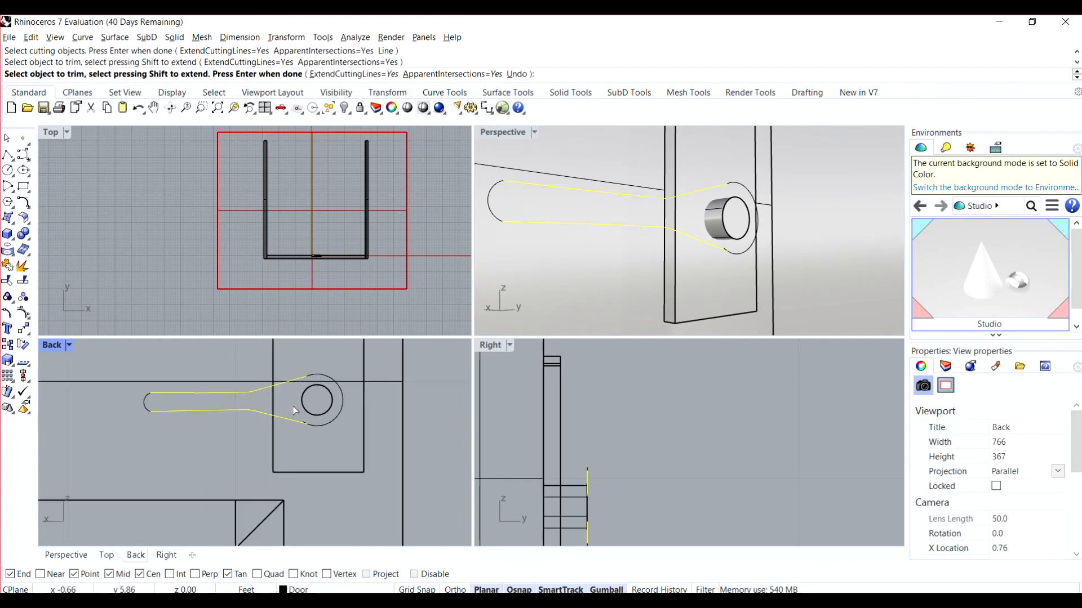
scroll(293, 407, "up", 5)
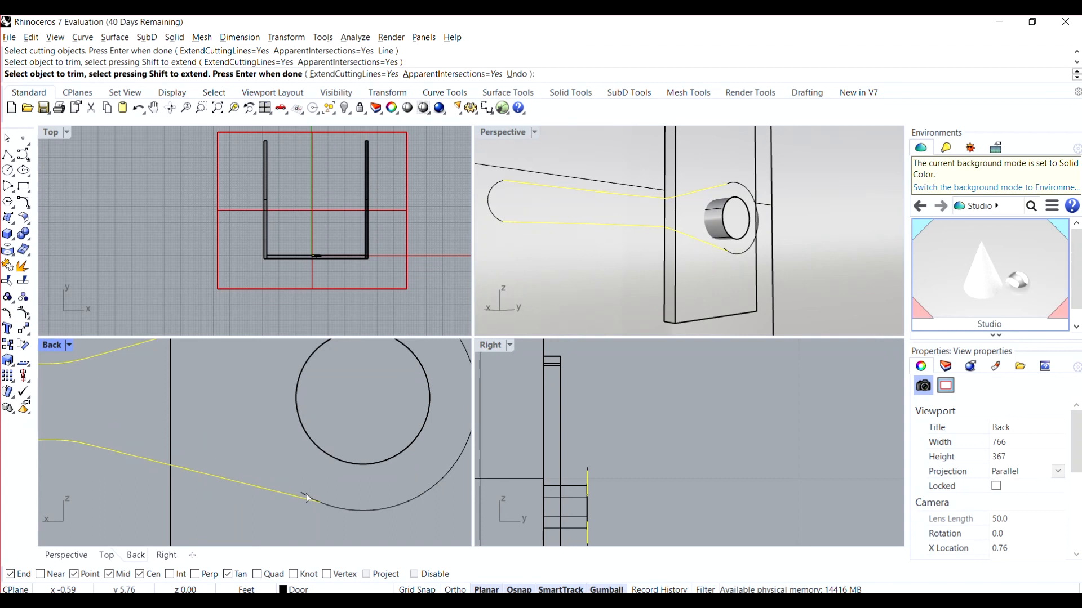
left_click(306, 495)
scroll(333, 510, "down", 6)
scroll(318, 398, "up", 8)
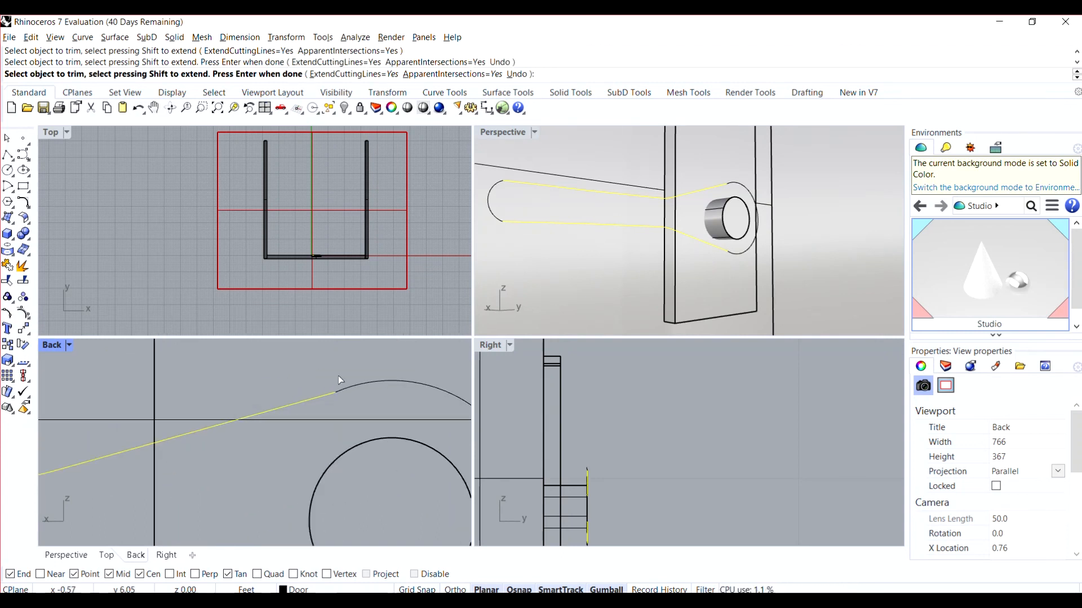
scroll(339, 375, "down", 10)
scroll(196, 387, "down", 8)
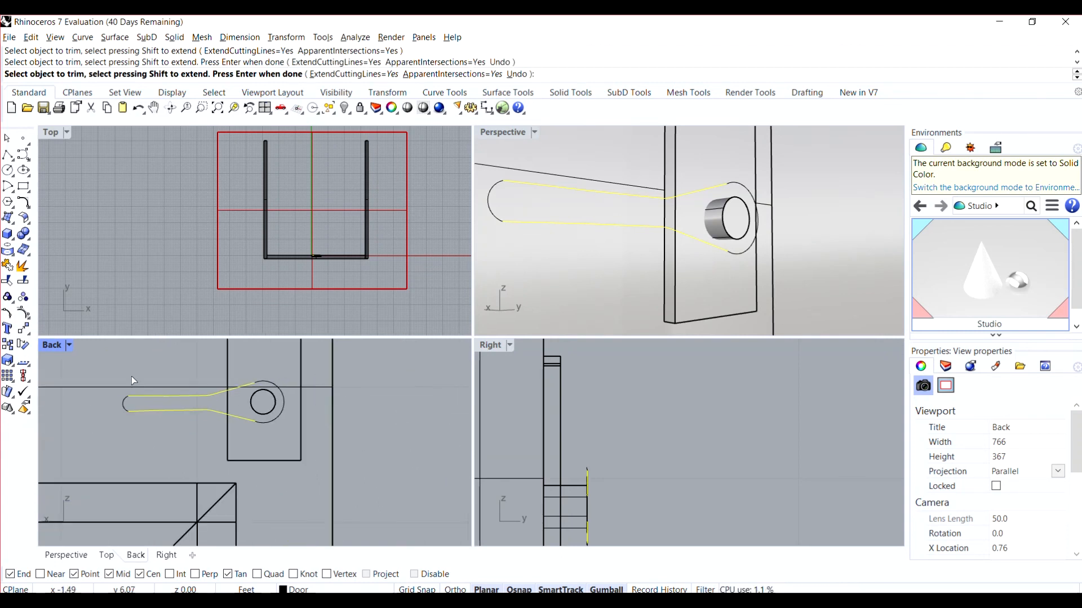
key("Return")
Step: Join the end arc, both lever edges and the trimmed circle arc into one closed lever outline
scroll(126, 407, "up", 3)
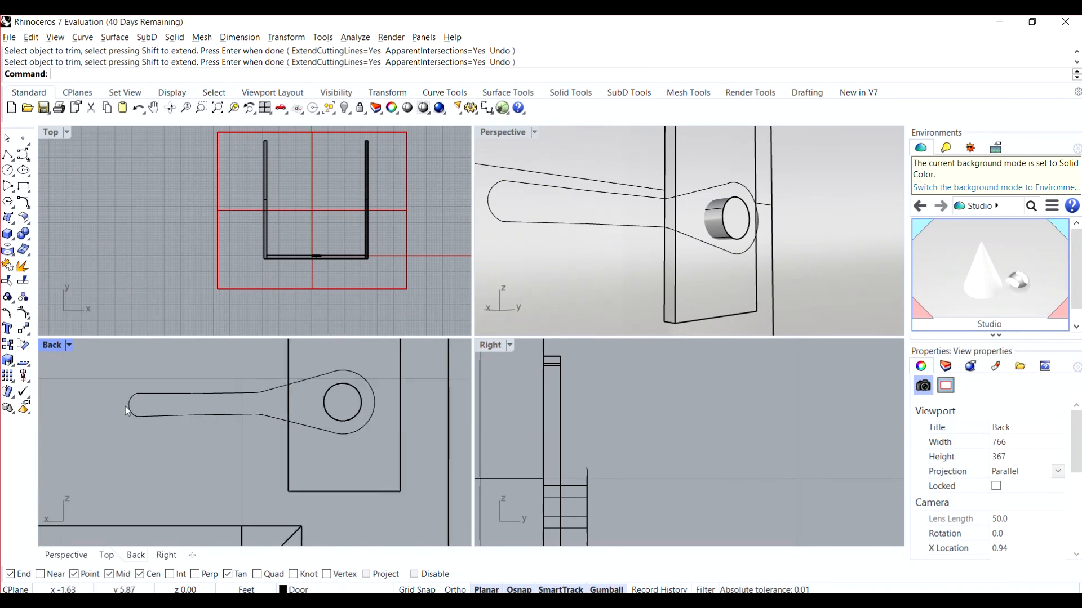
left_click(131, 408)
left_click(179, 392, "shift")
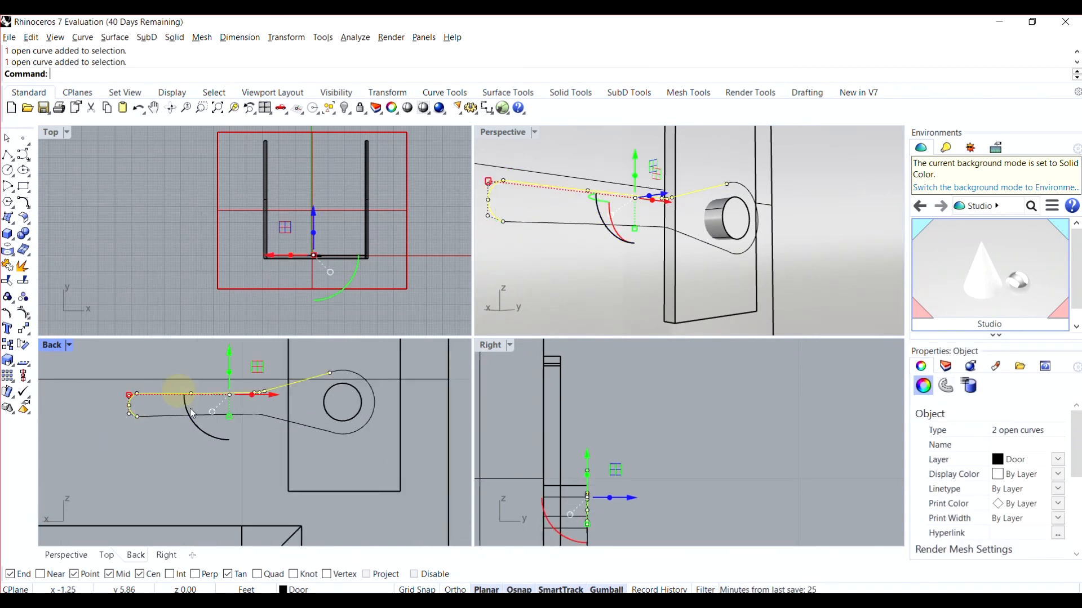
left_click(174, 416, "shift")
left_click(360, 429, "shift")
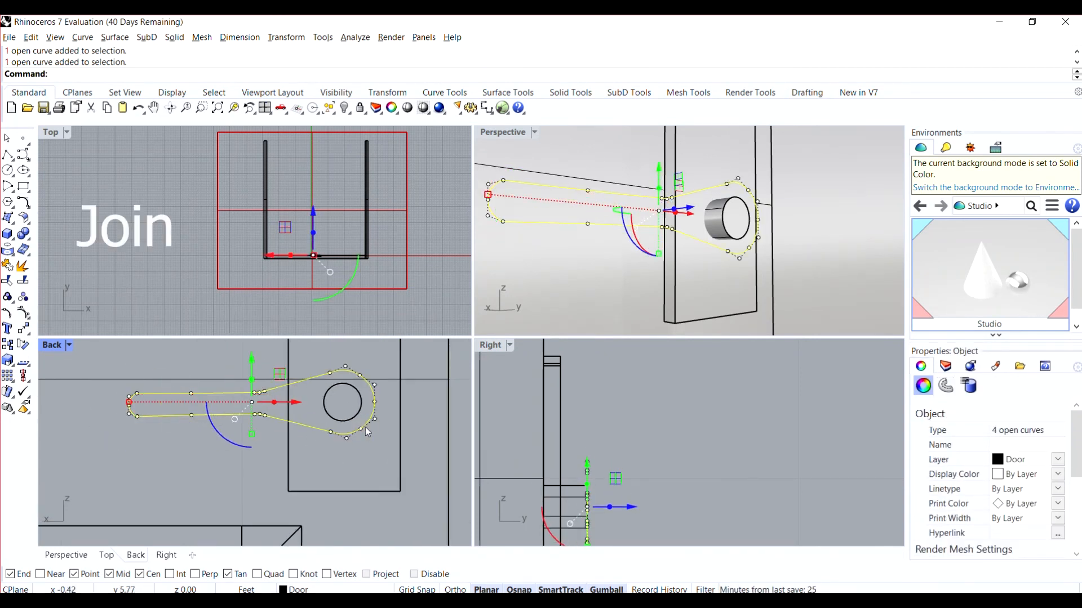
type("Join")
key("Return")
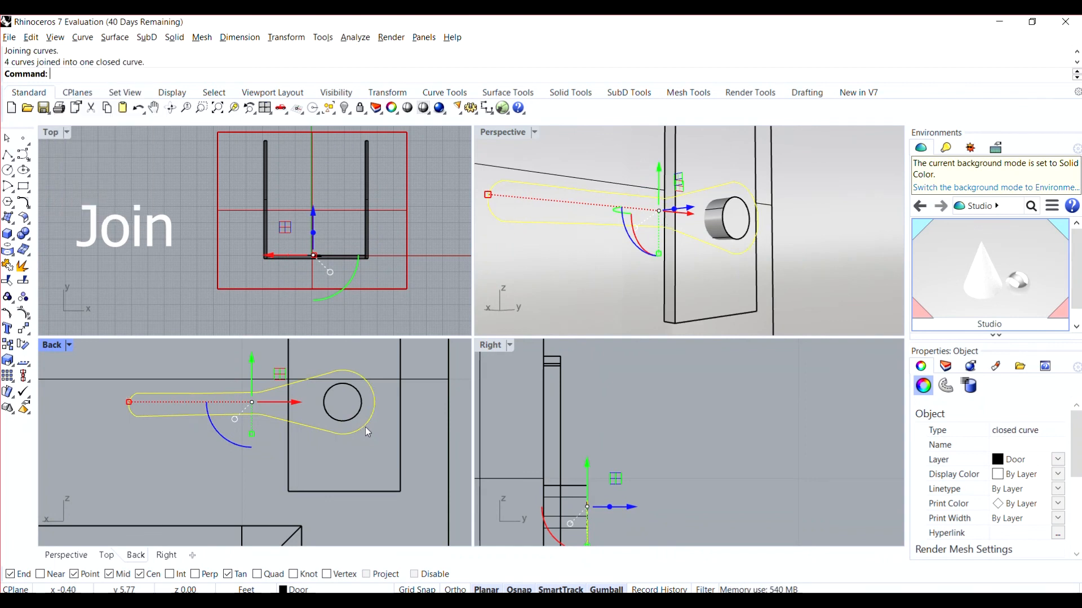
right_click_drag(556, 276, 588, 280)
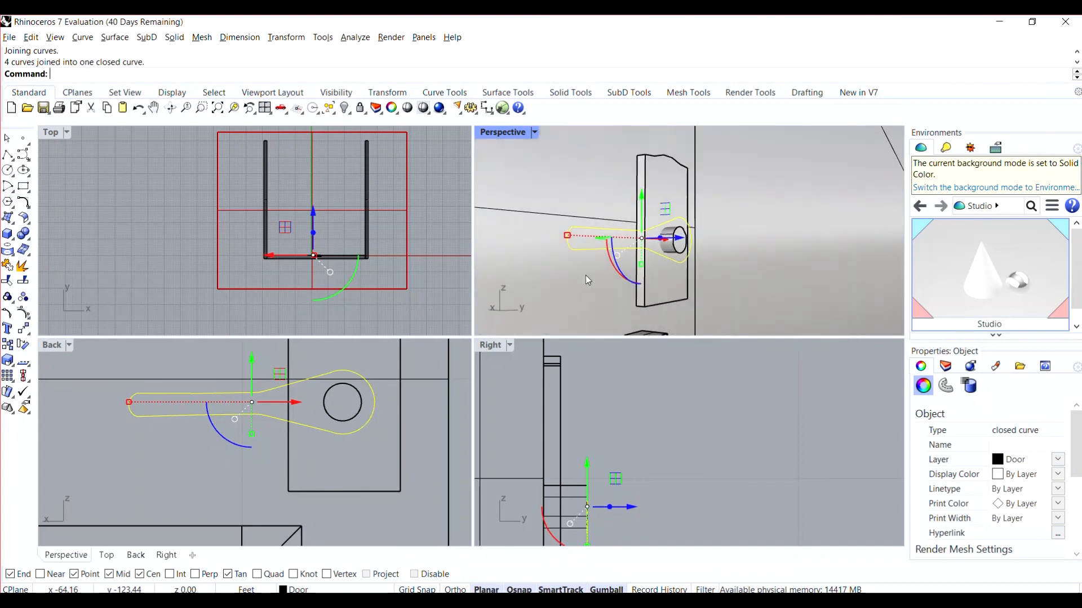
Step: Extrude the closed lever outline into a thin solid, projecting a short distance outward from the stem's end, away from the door
left_click(174, 37)
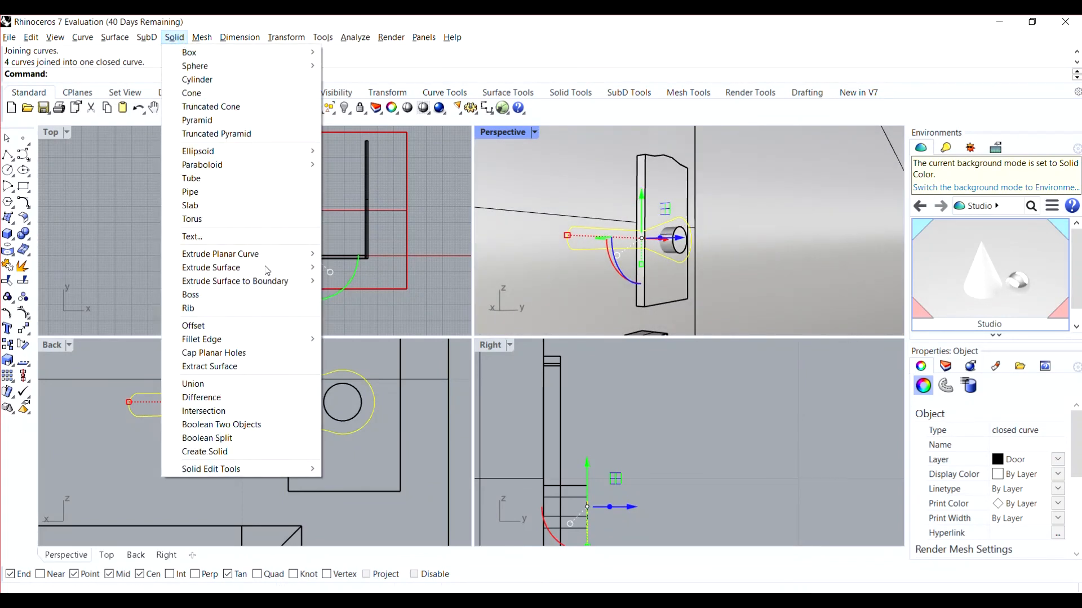
mouse_move(277, 262)
left_click(358, 254)
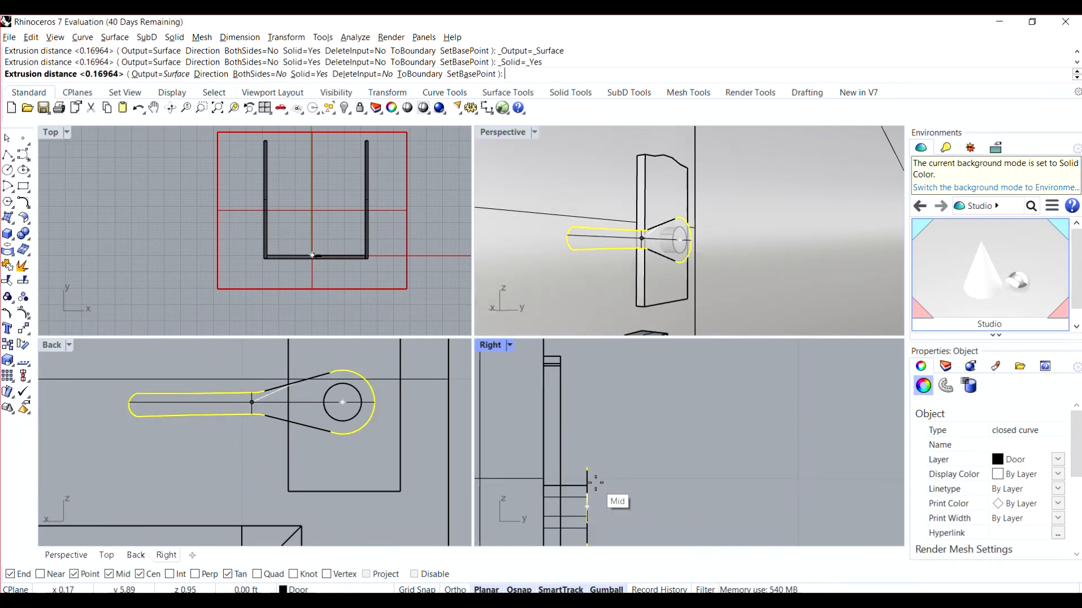
left_click(597, 484)
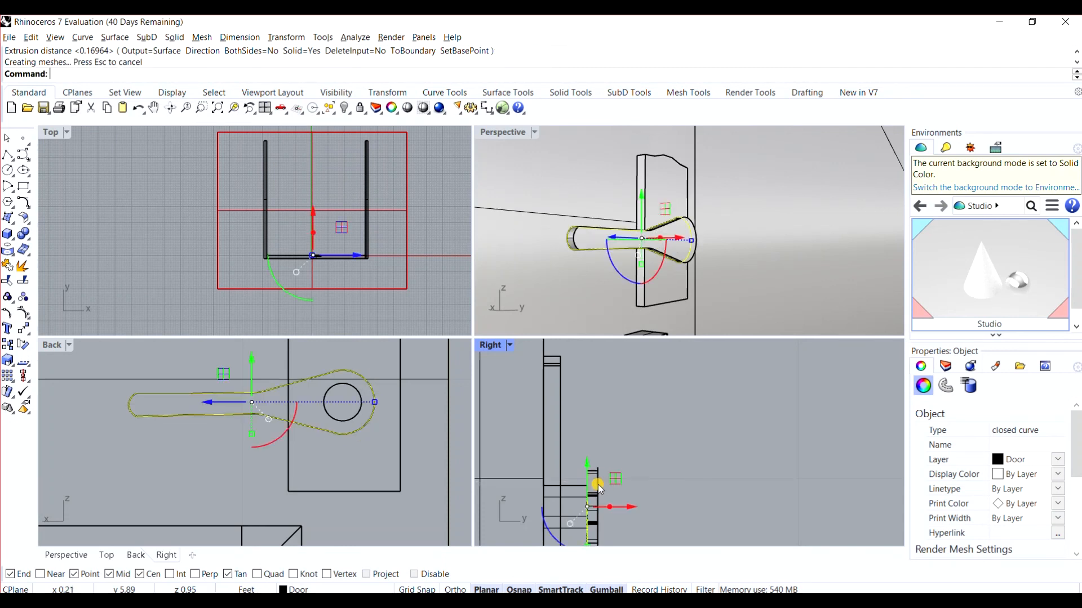
Step: Deselect the lever and examine the handle on the door, both up close and from across the room in perspective
scroll(620, 260, "down", 6)
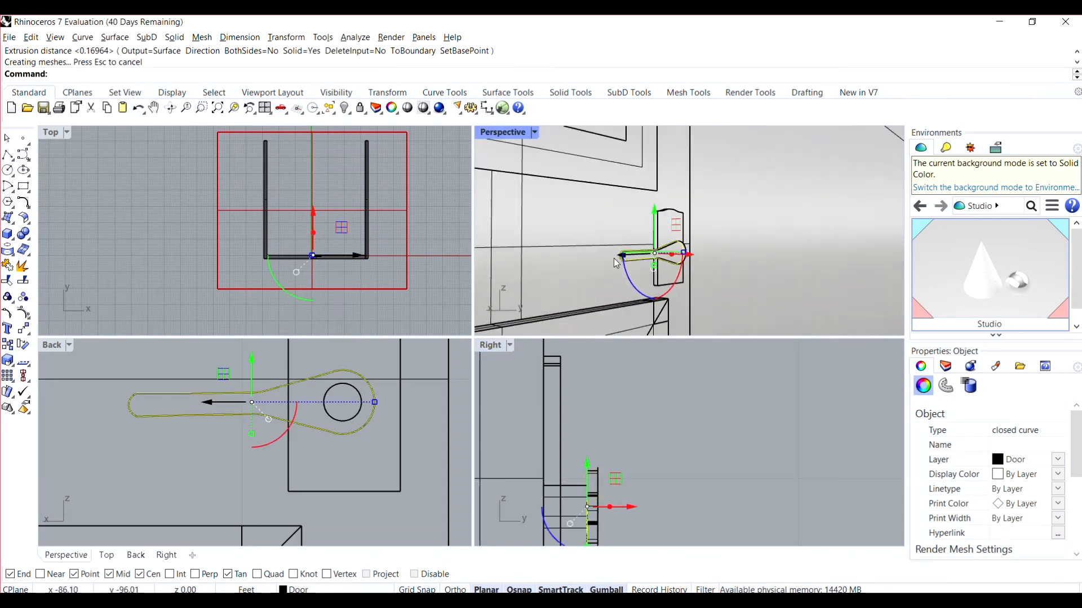
scroll(725, 237, "up", 5)
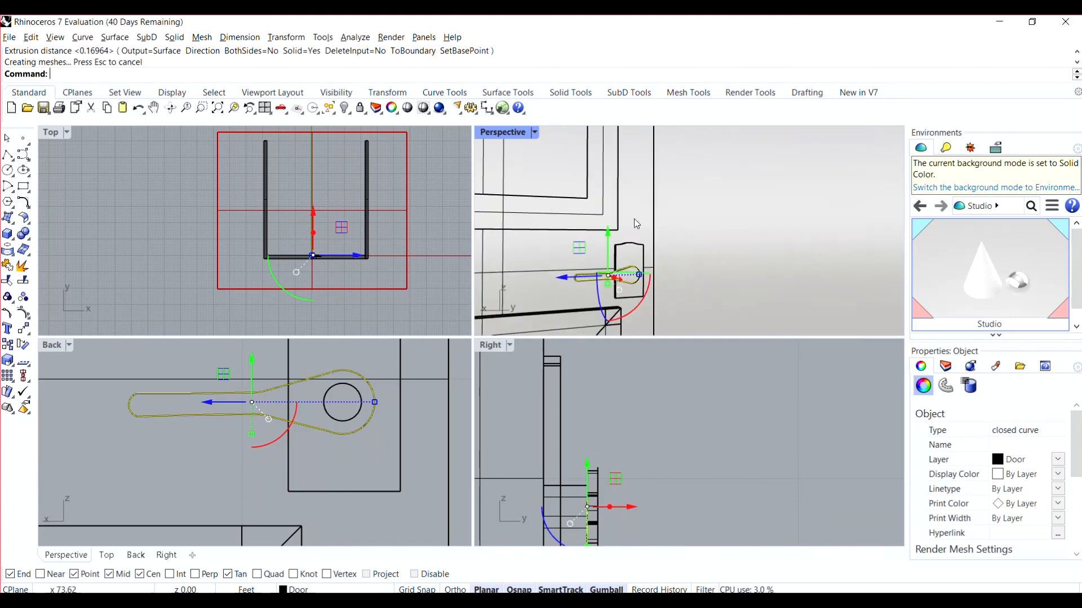
scroll(665, 231, "down", 3)
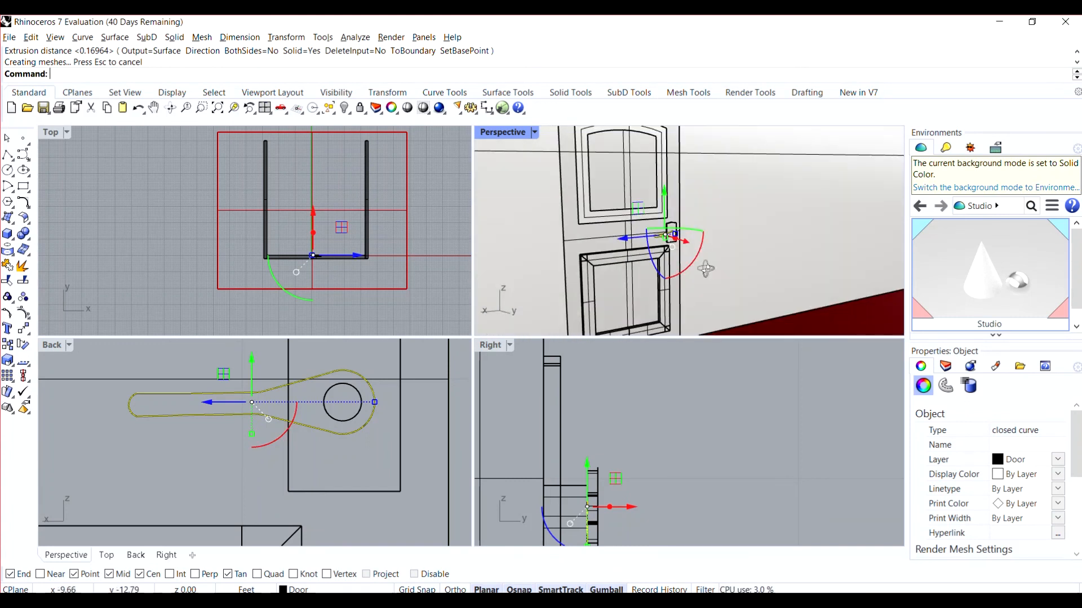
scroll(705, 268, "down", 5)
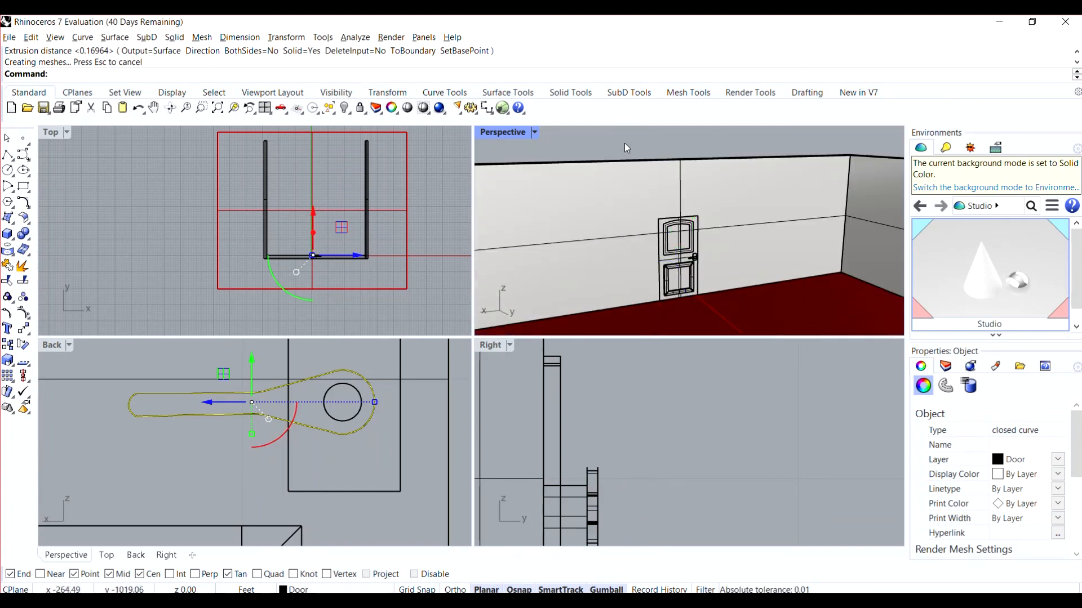
left_click(624, 147)
scroll(738, 373, "up", 1)
scroll(676, 285, "up", 5)
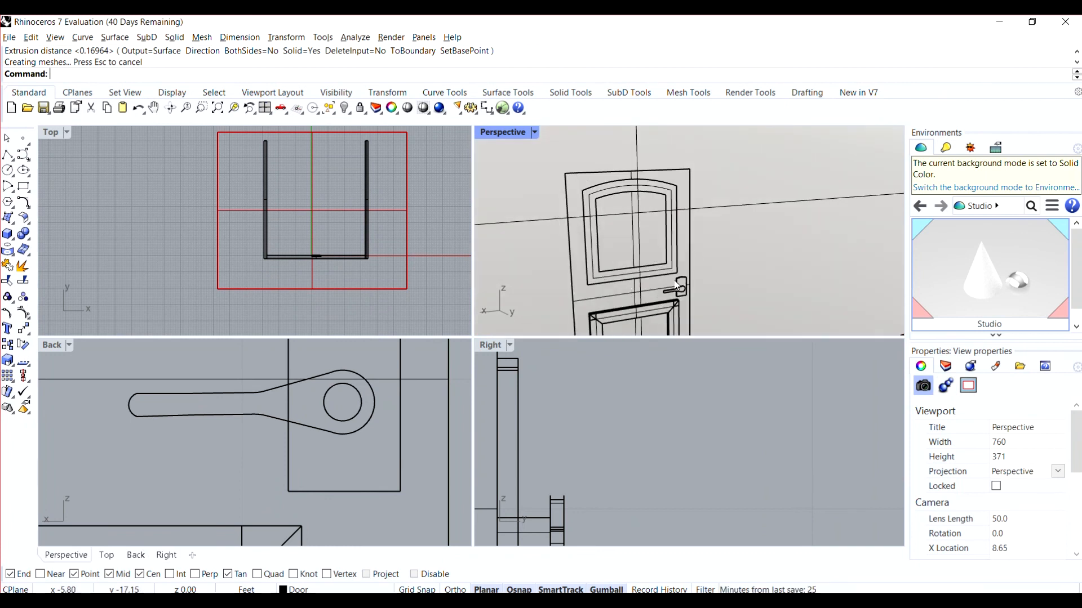
scroll(672, 260, "down", 6)
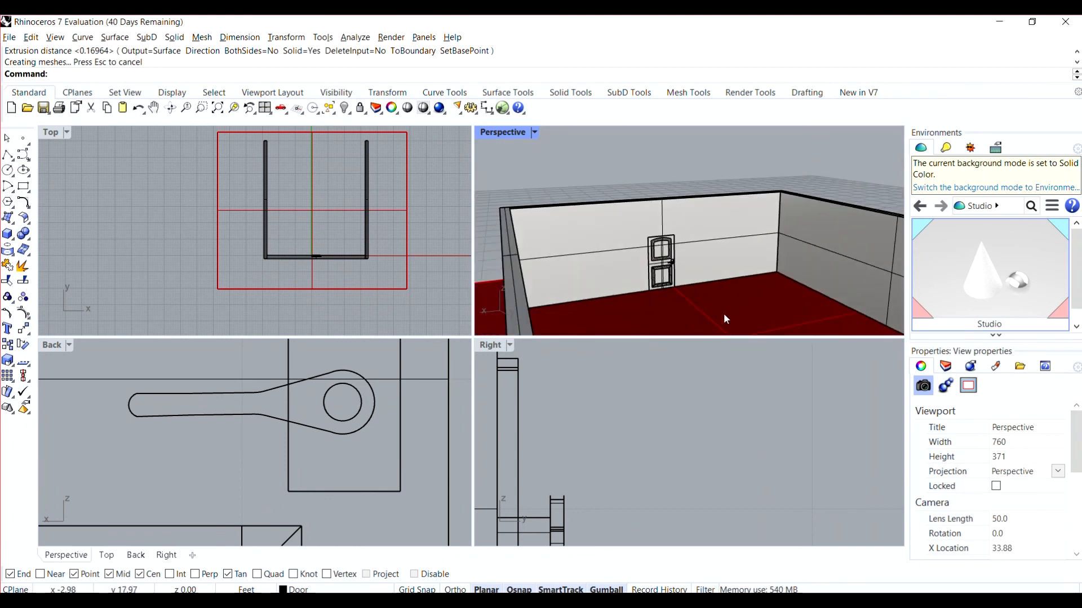
scroll(711, 313, "up", 2)
scroll(684, 306, "up", 3)
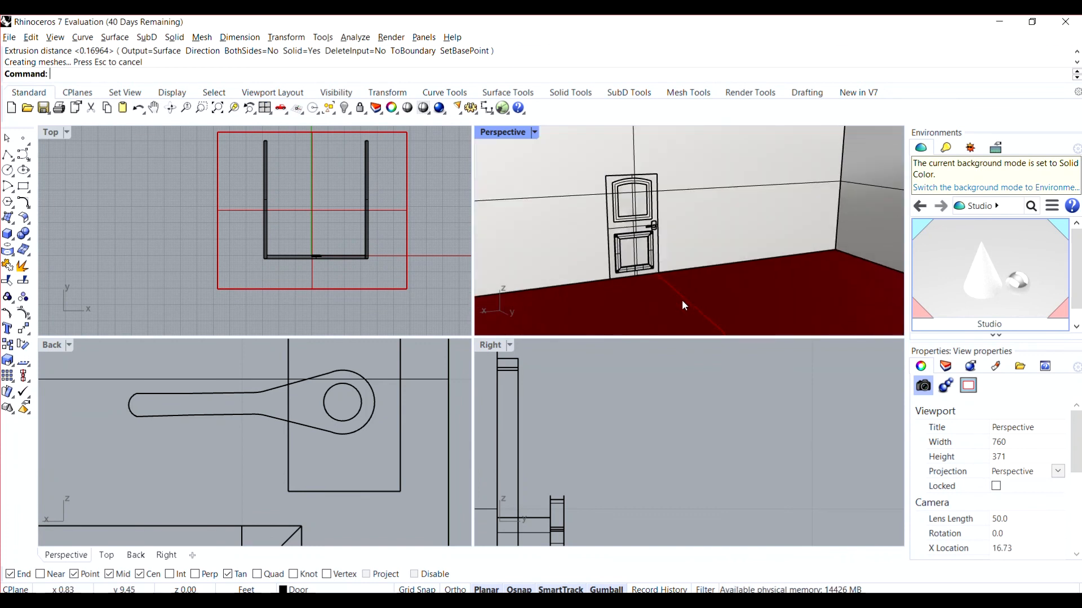
scroll(688, 299, "down", 4)
scroll(687, 298, "up", 3)
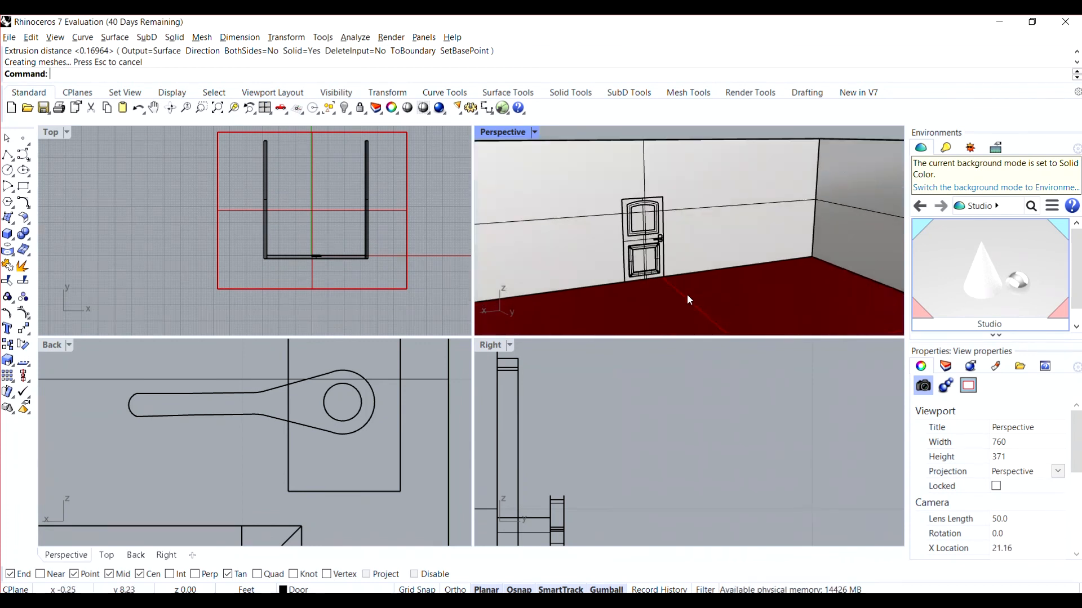
right_click_drag(687, 295, 587, 271)
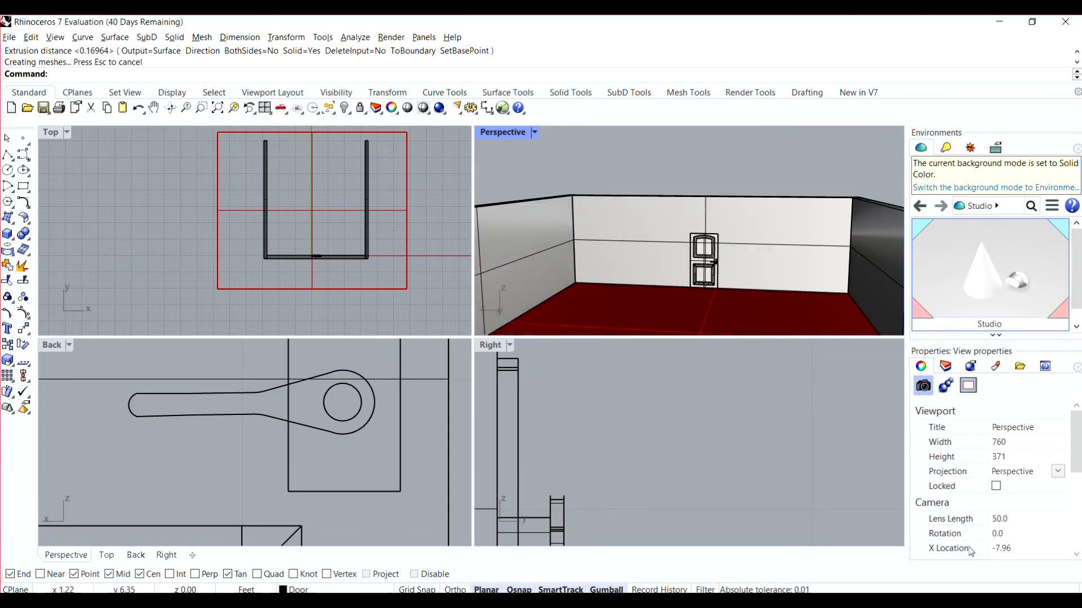